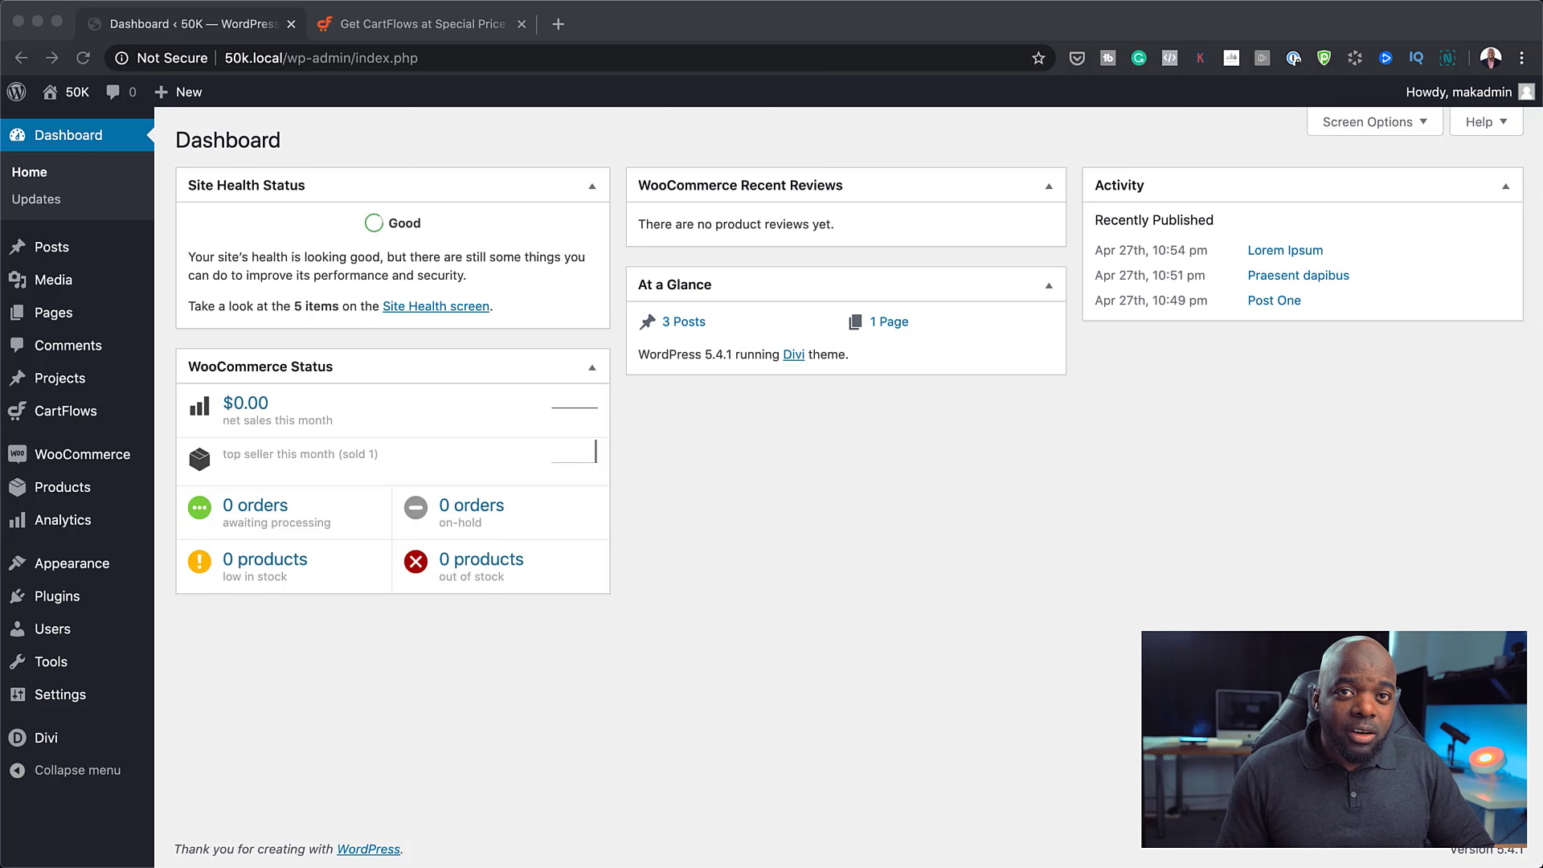
# - Review the CartFlows Pro yearly price and feature list on the open CartFlows pricing page
pyautogui.click(444, 23)
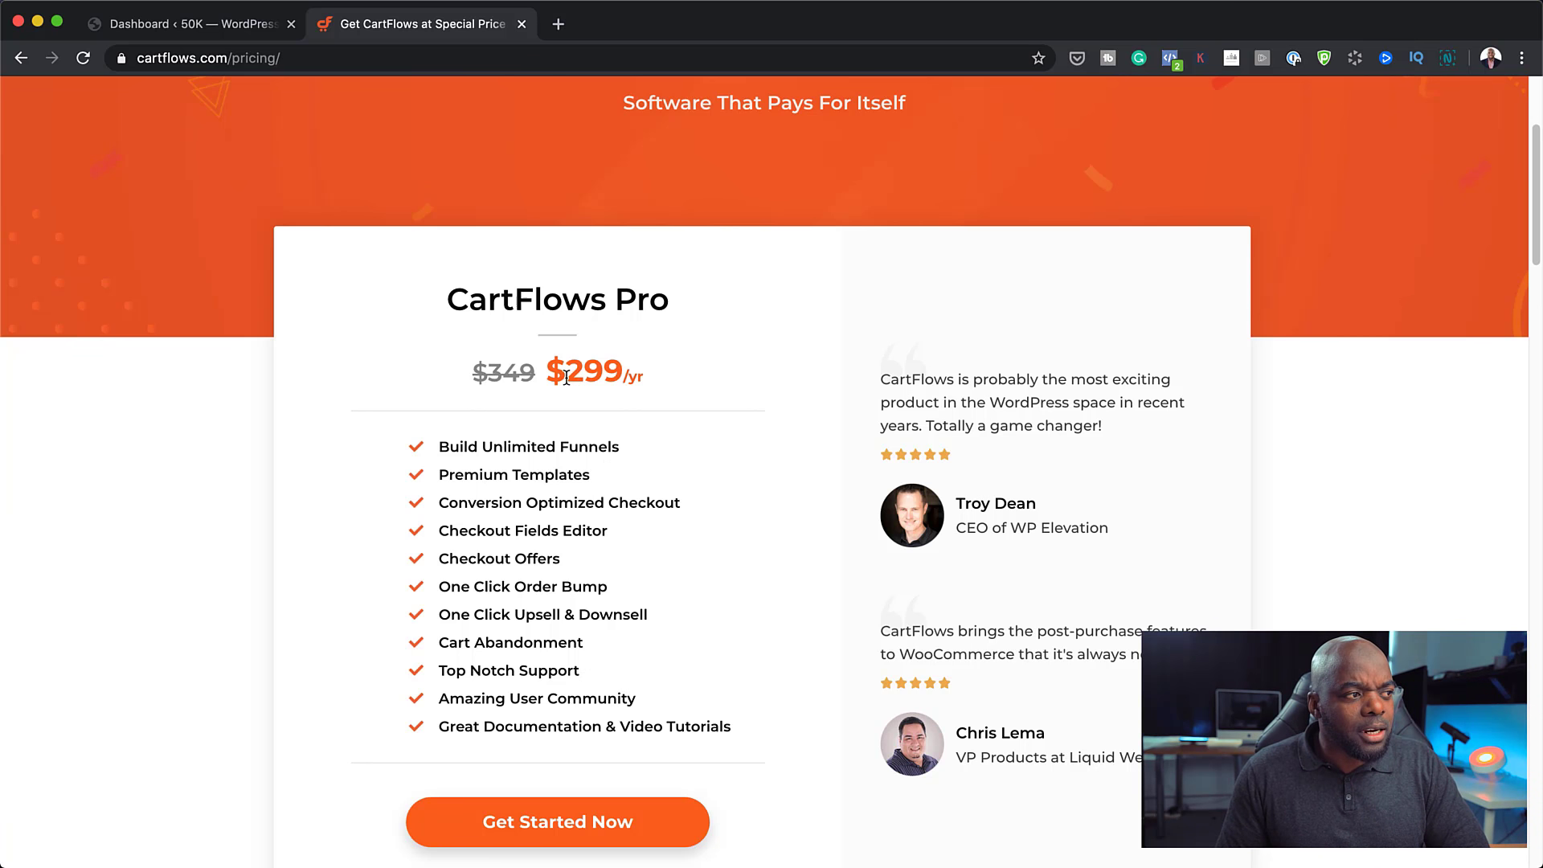
pyautogui.moveTo(552, 375); pyautogui.dragTo(689, 375)
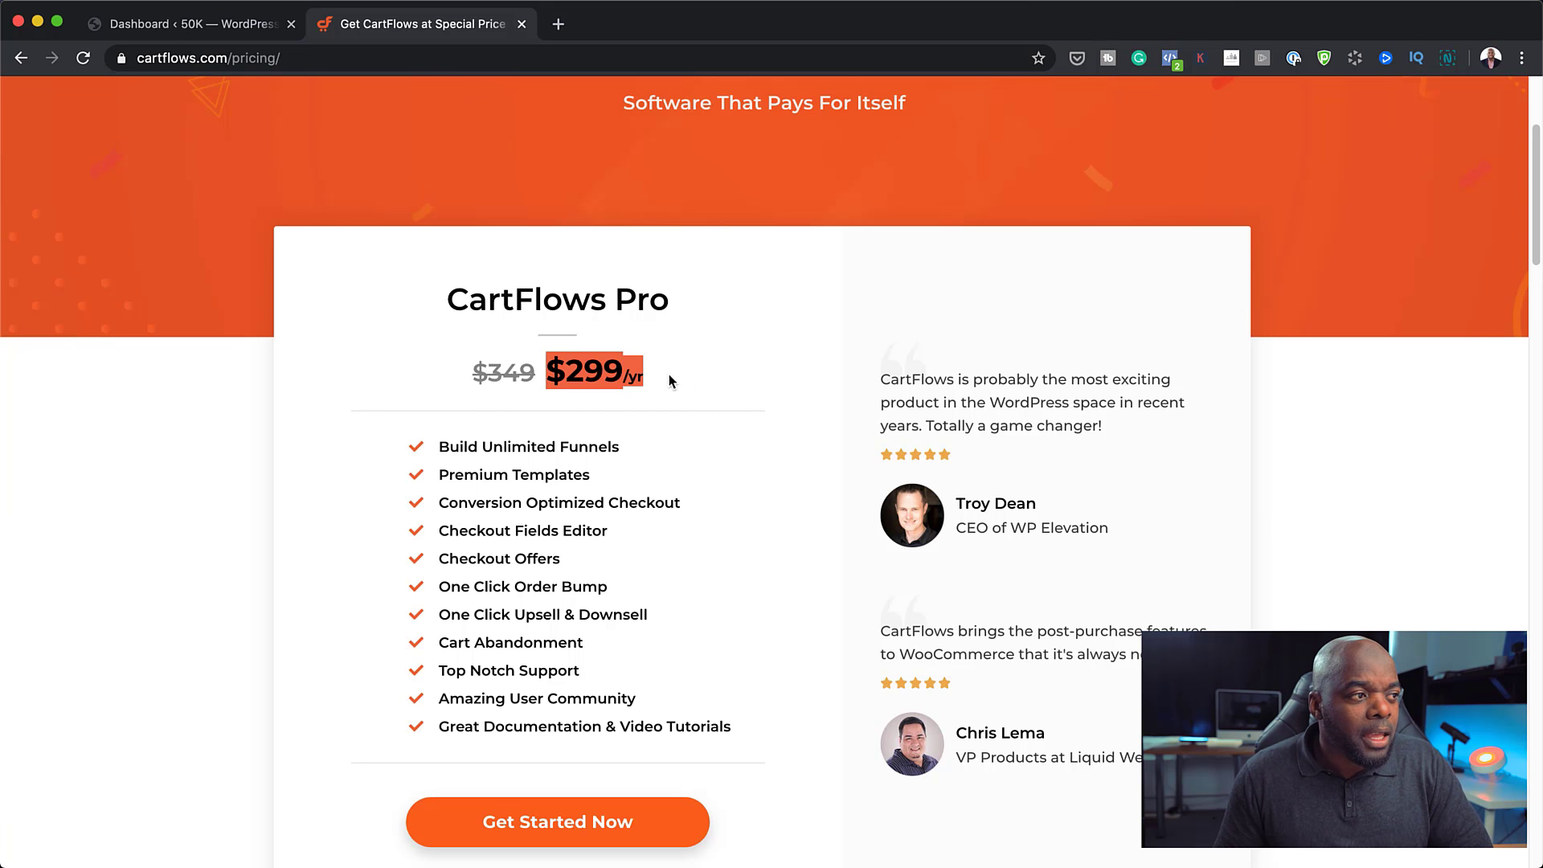
pyautogui.click(669, 375)
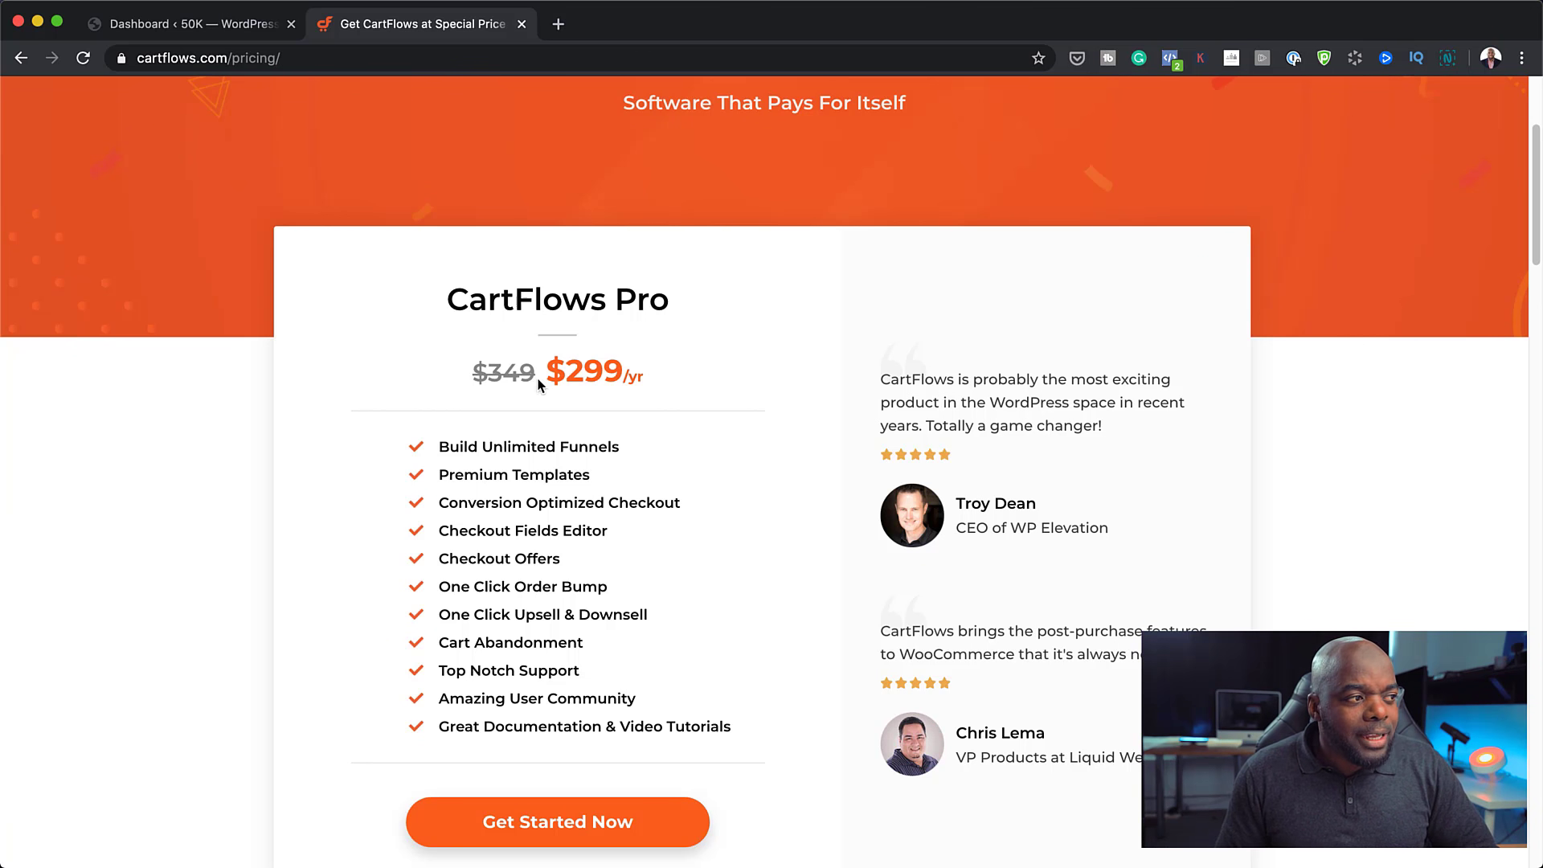
pyautogui.moveTo(542, 375); pyautogui.dragTo(655, 374)
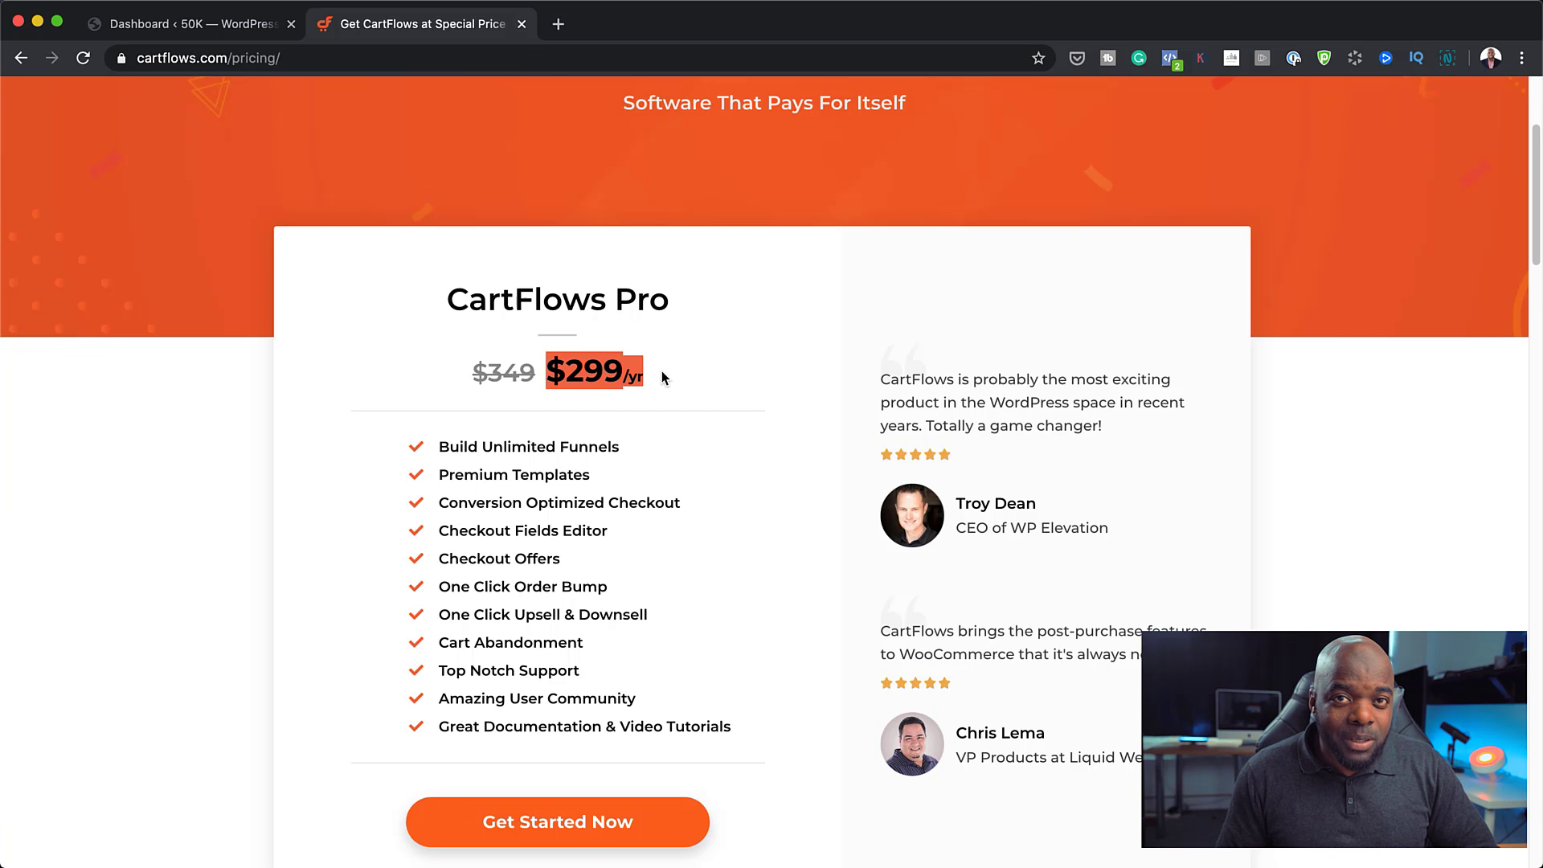
pyautogui.click(666, 381)
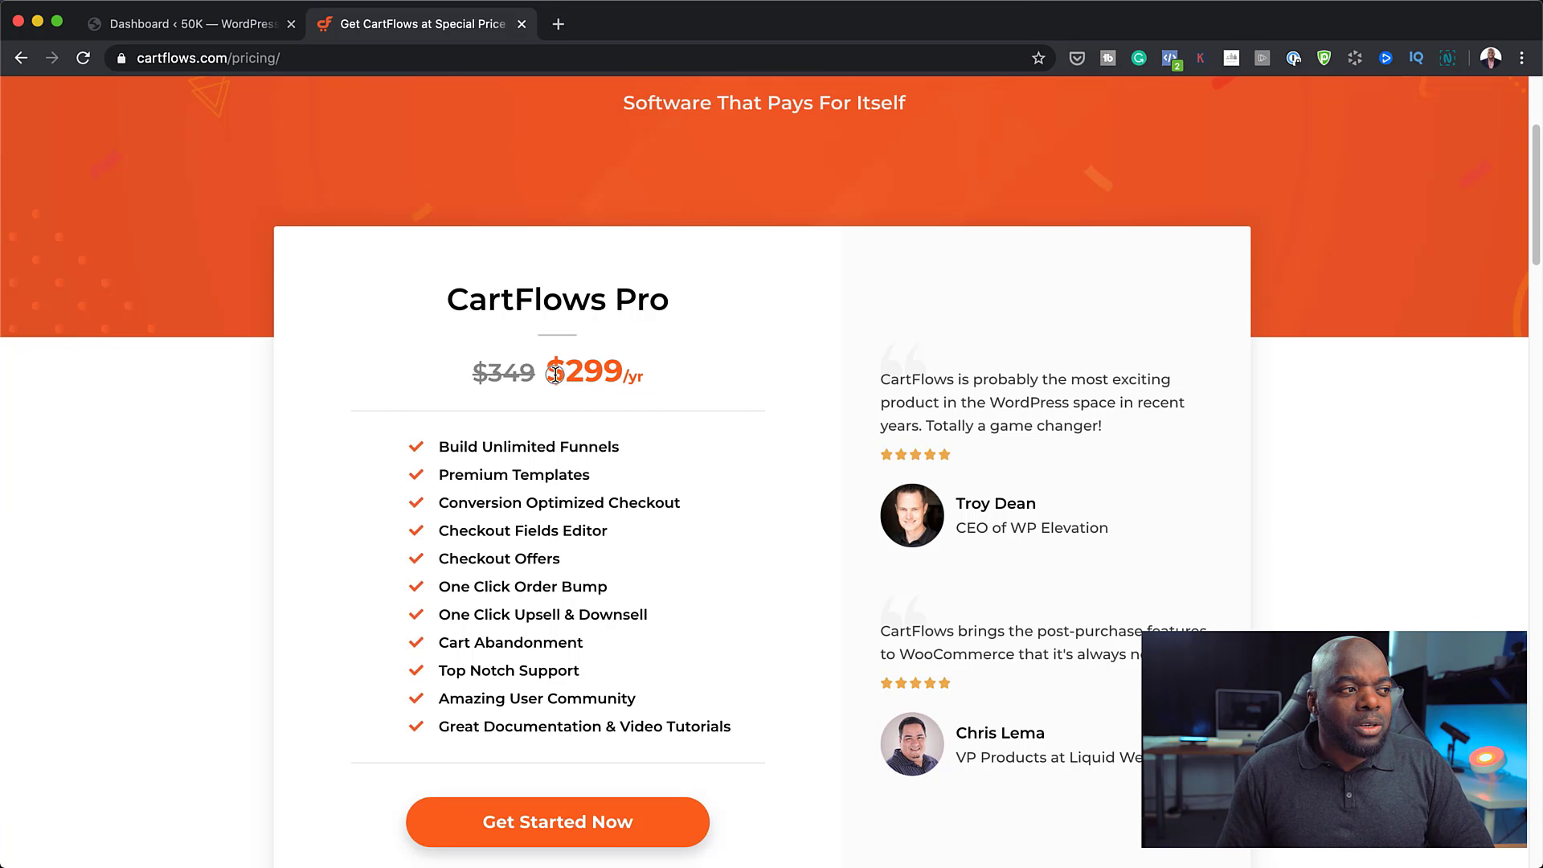
pyautogui.moveTo(555, 373); pyautogui.dragTo(647, 376)
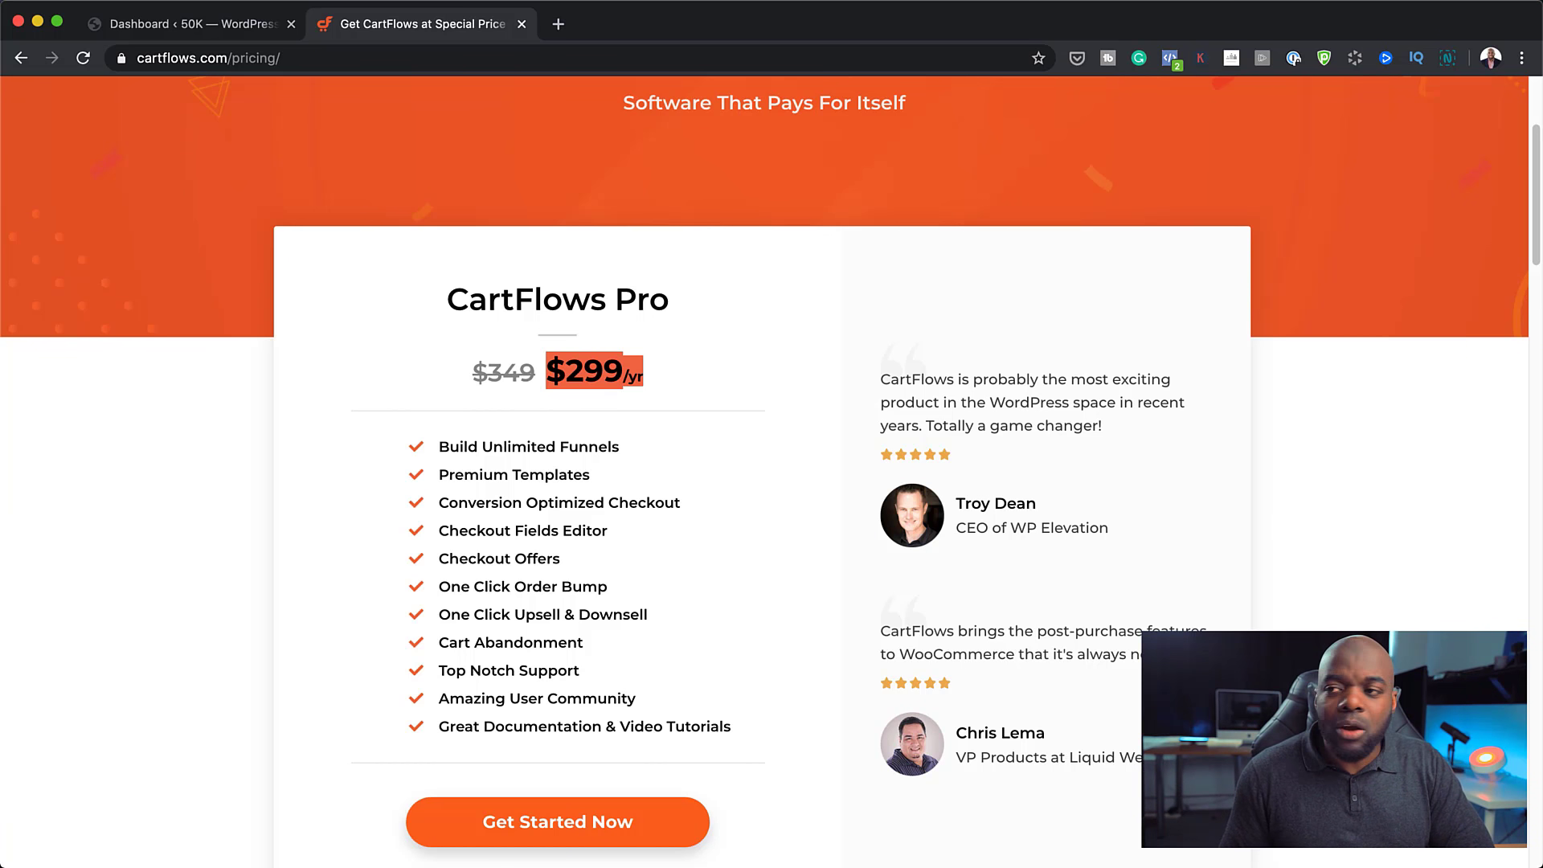
pyautogui.scroll(3, 826, 441)
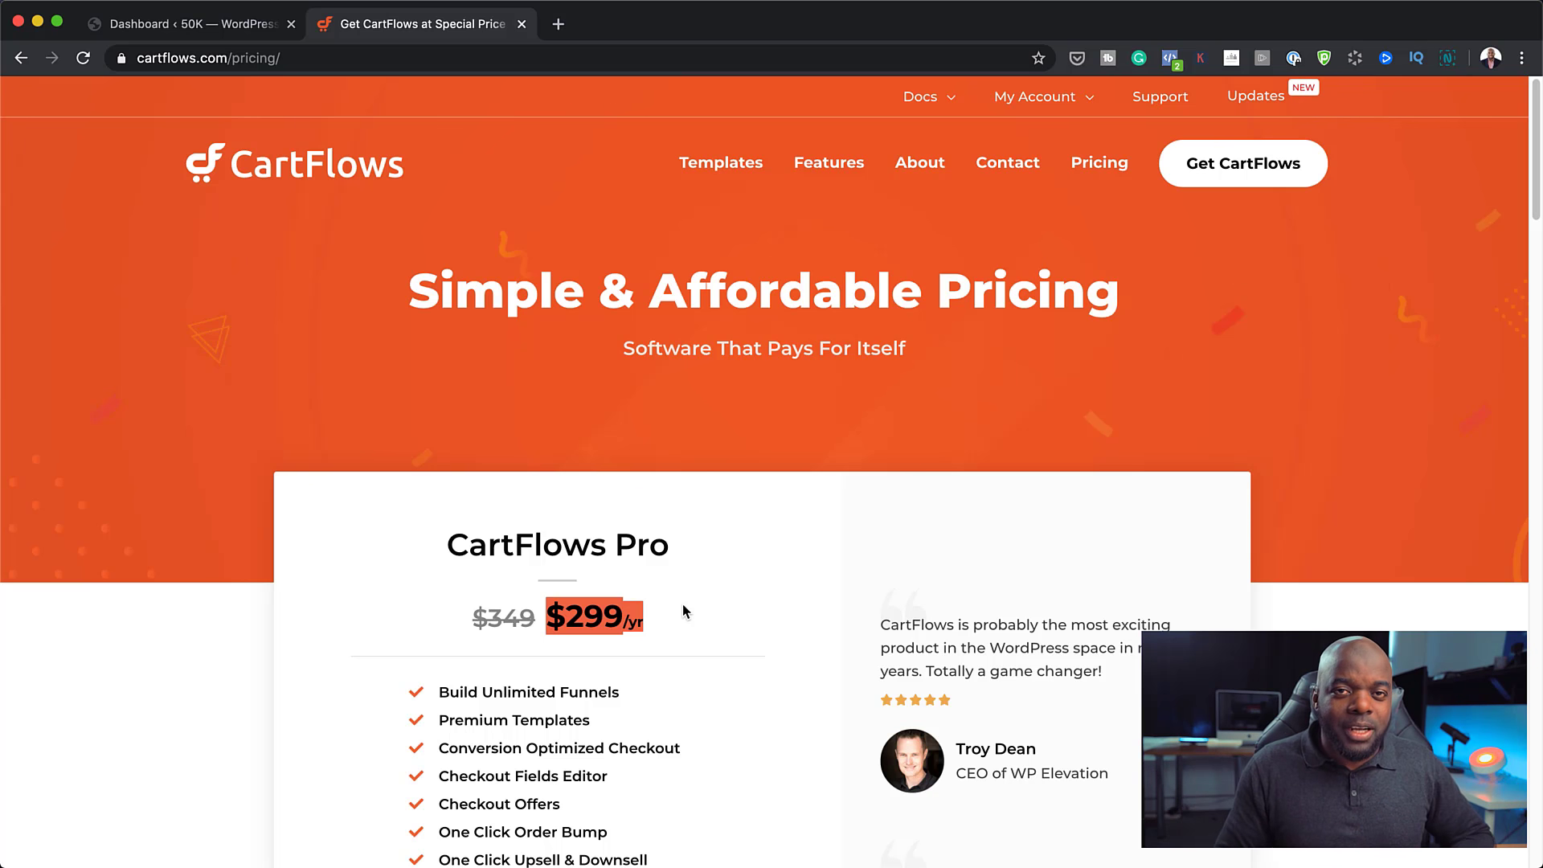
# - Return to the WordPress dashboard and publish a new simple product named Consulting with a regular price of $97
pyautogui.click(187, 28)
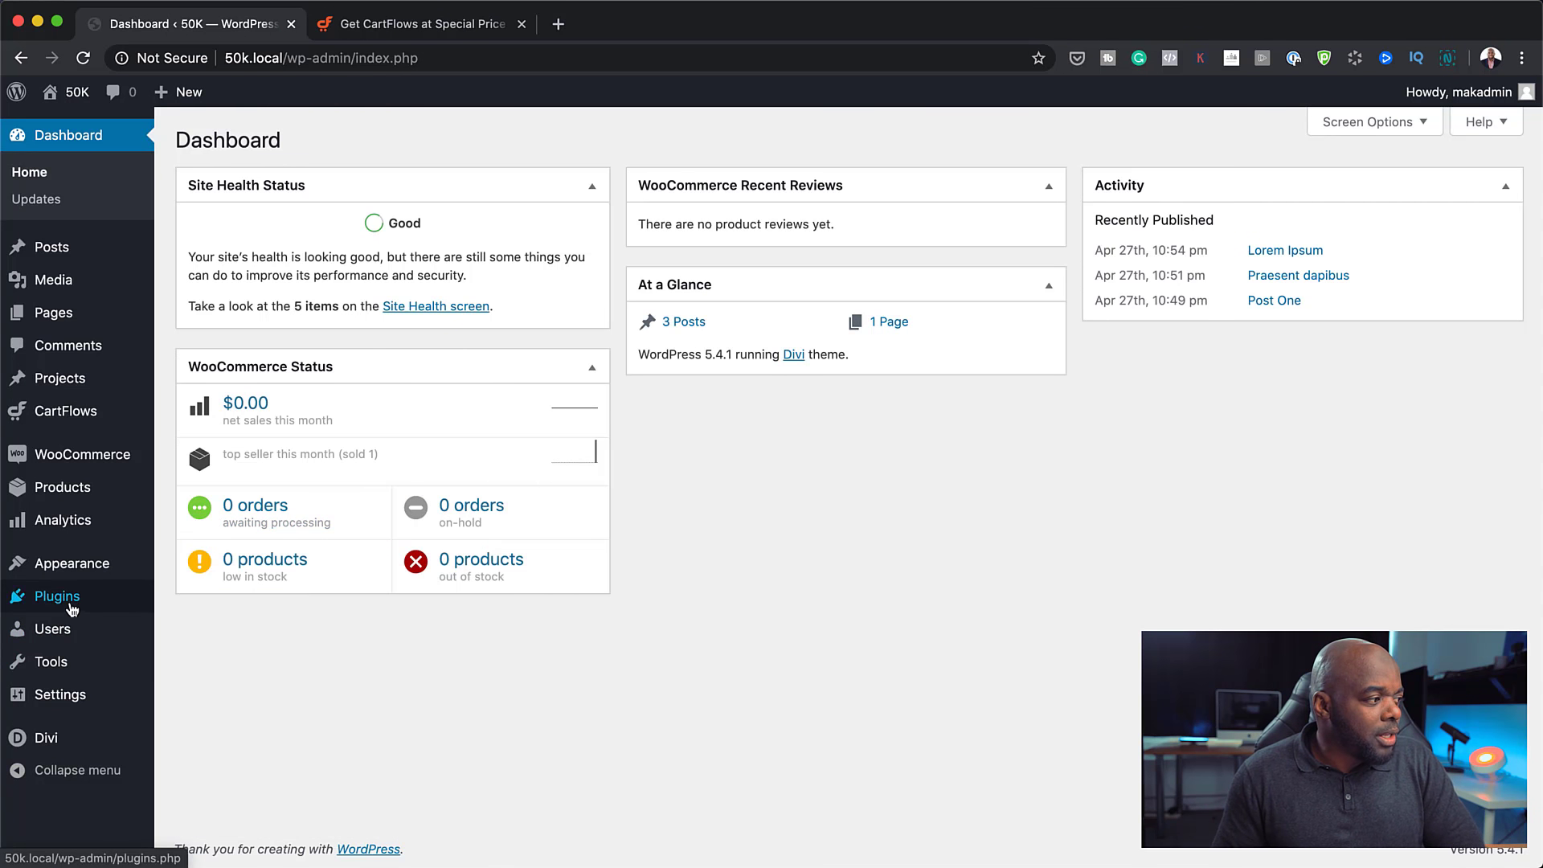
pyautogui.moveTo(92, 429)
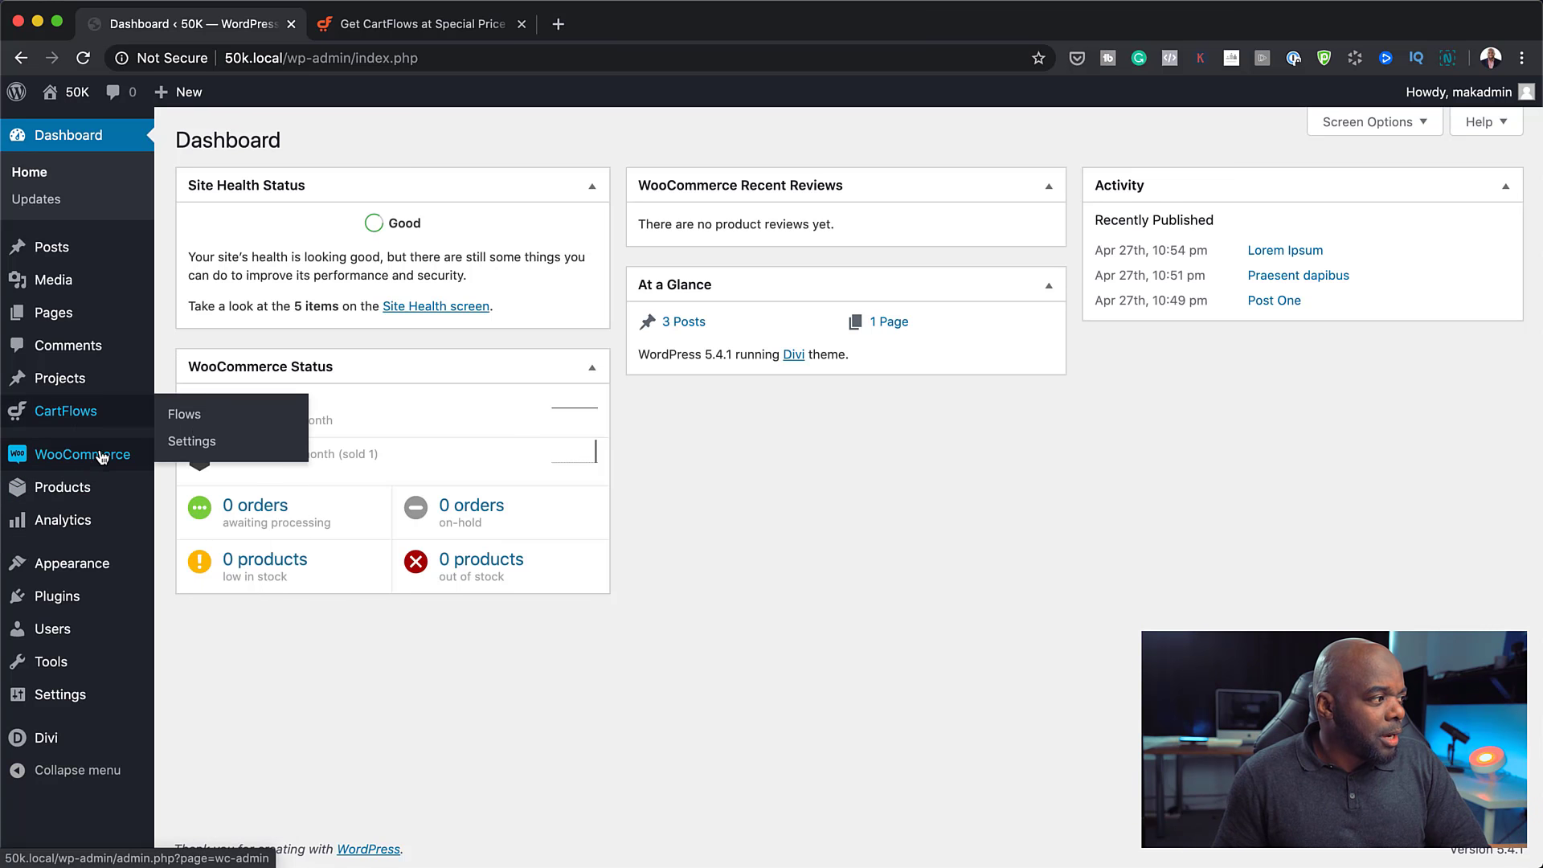
pyautogui.moveTo(91, 459)
pyautogui.moveTo(63, 492)
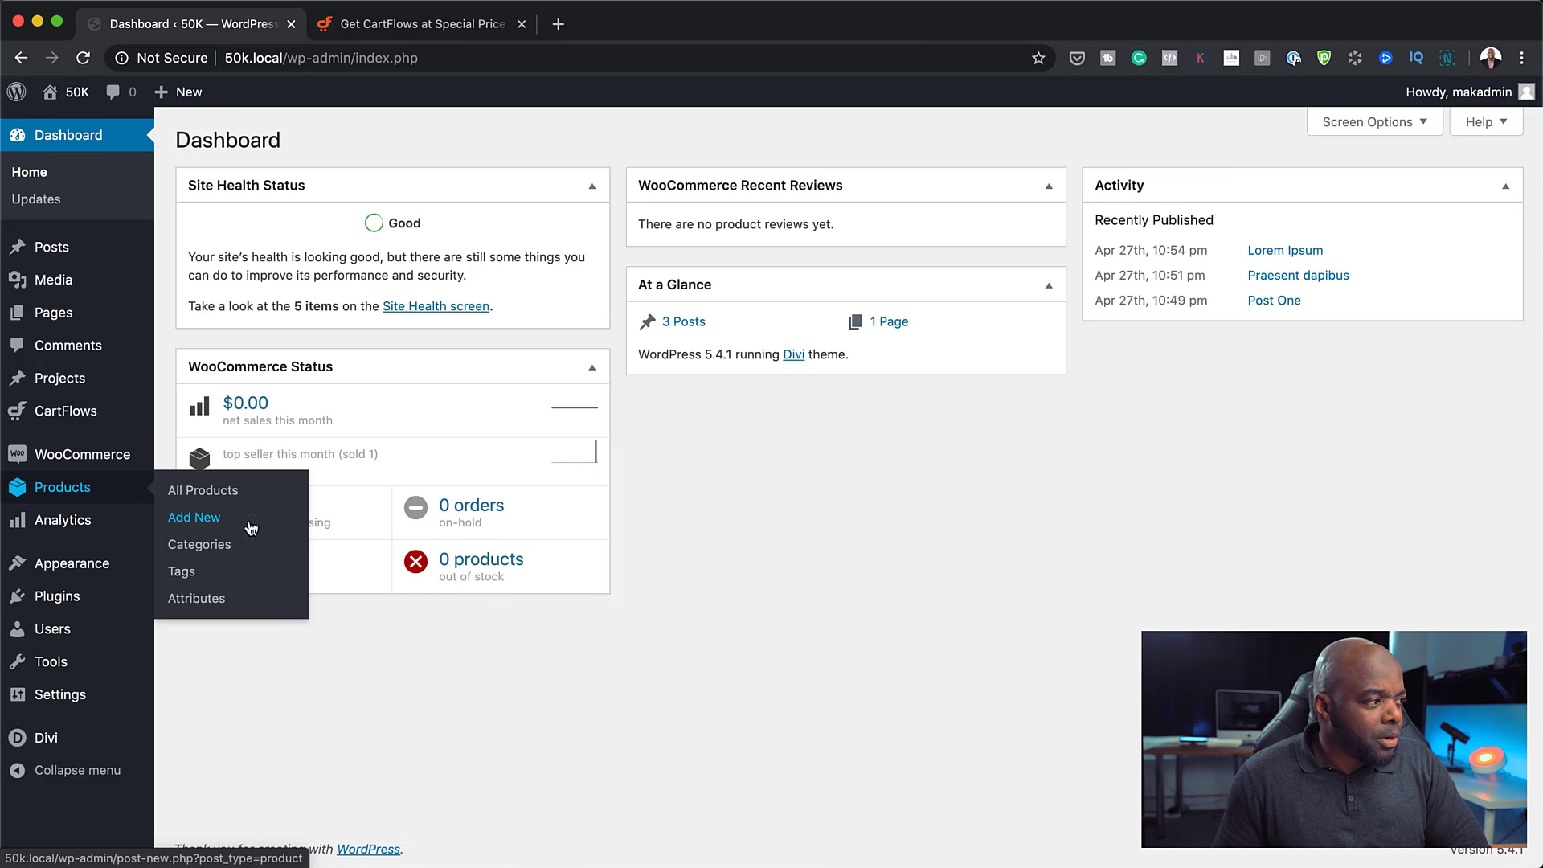
pyautogui.click(202, 527)
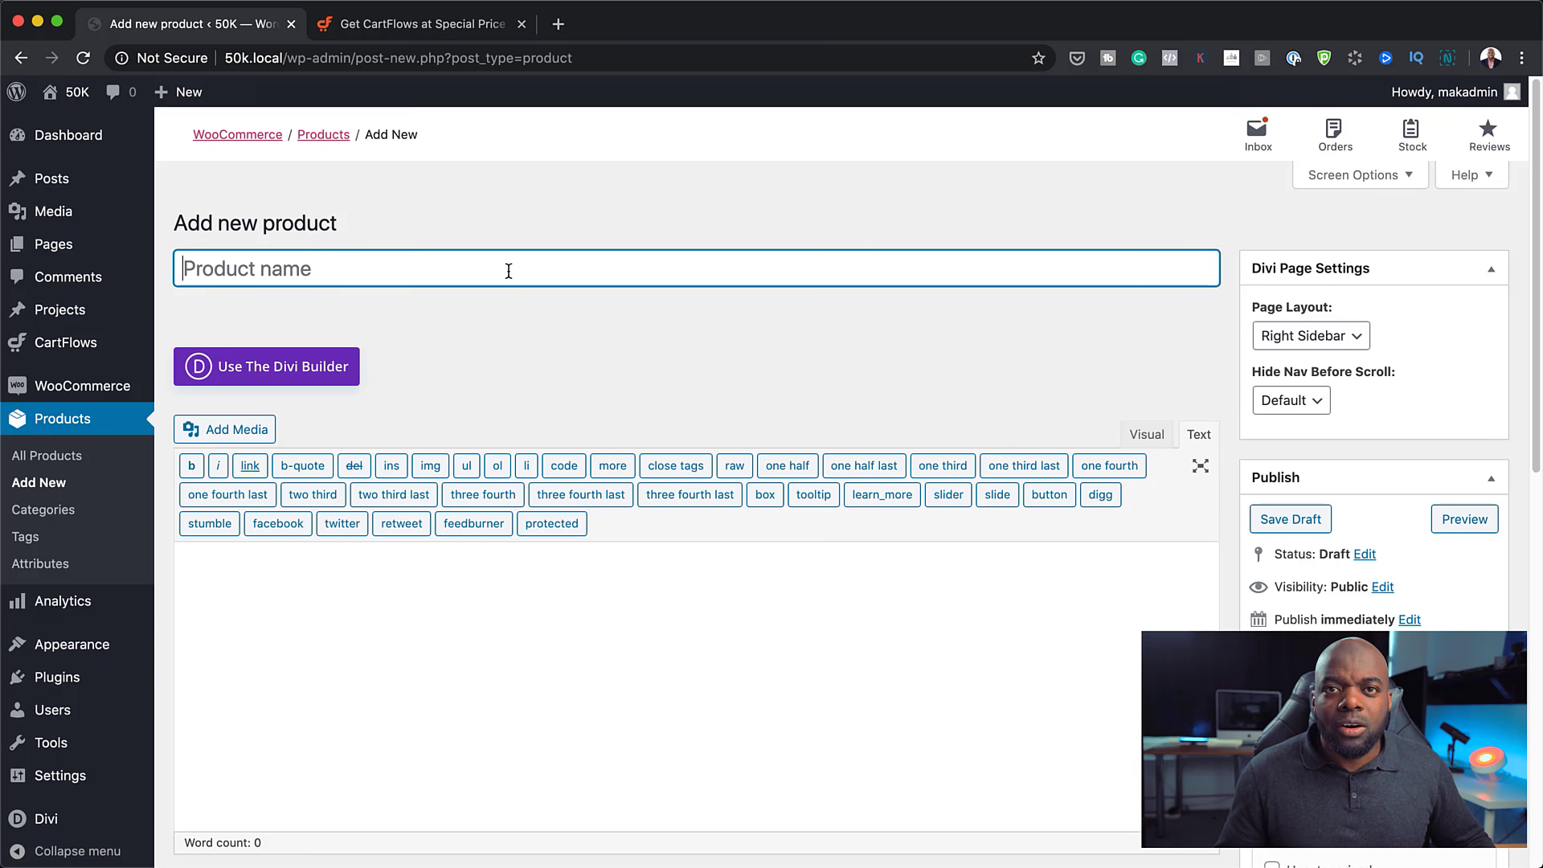
pyautogui.write('Consulting')
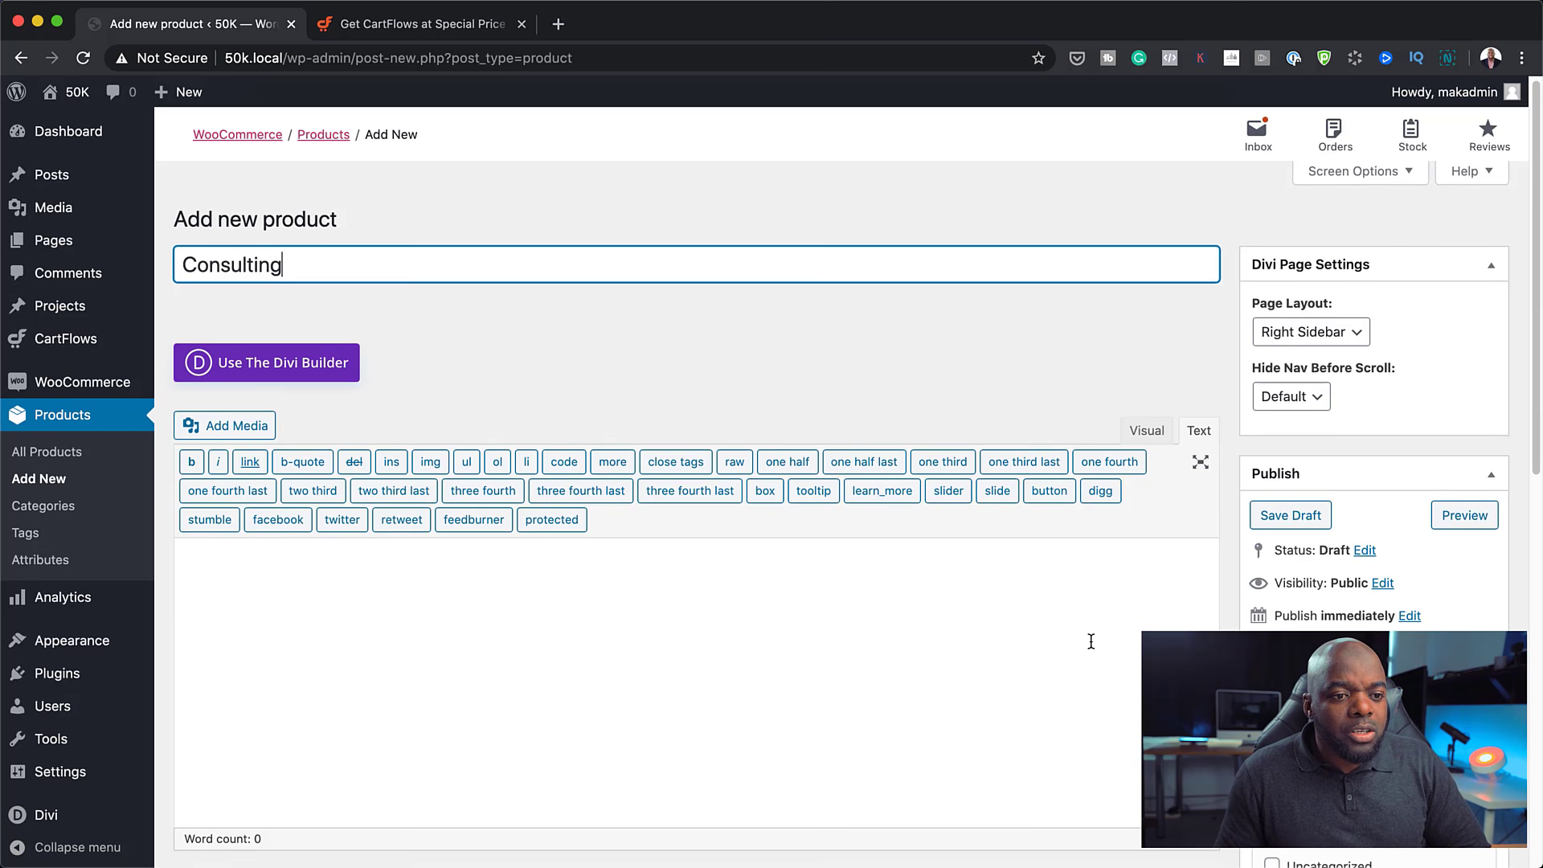
pyautogui.scroll(-5, 1088, 641)
pyautogui.click(639, 613)
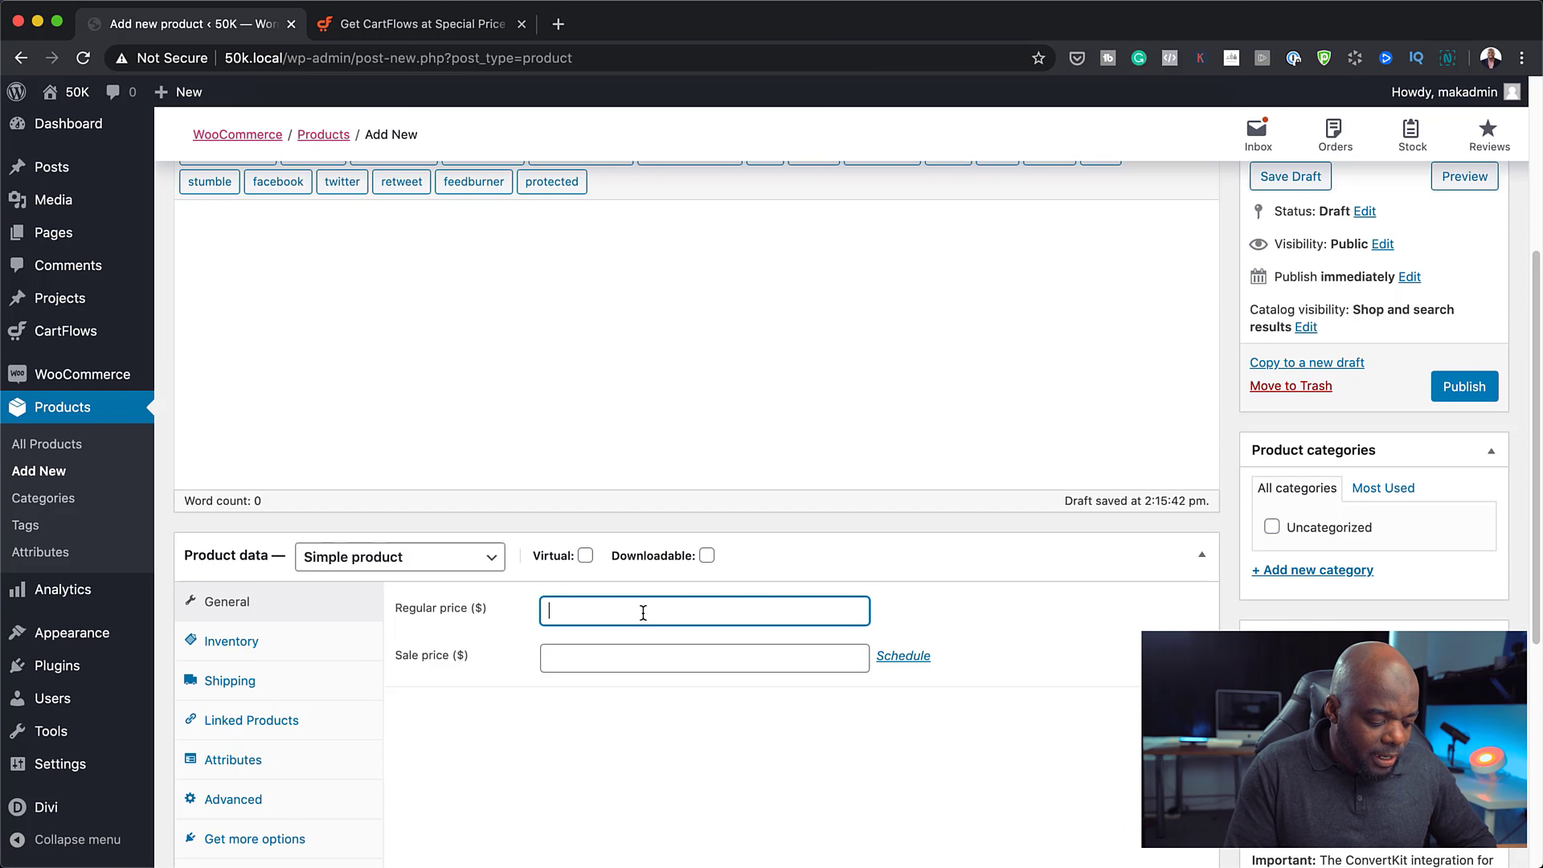
pyautogui.write('97')
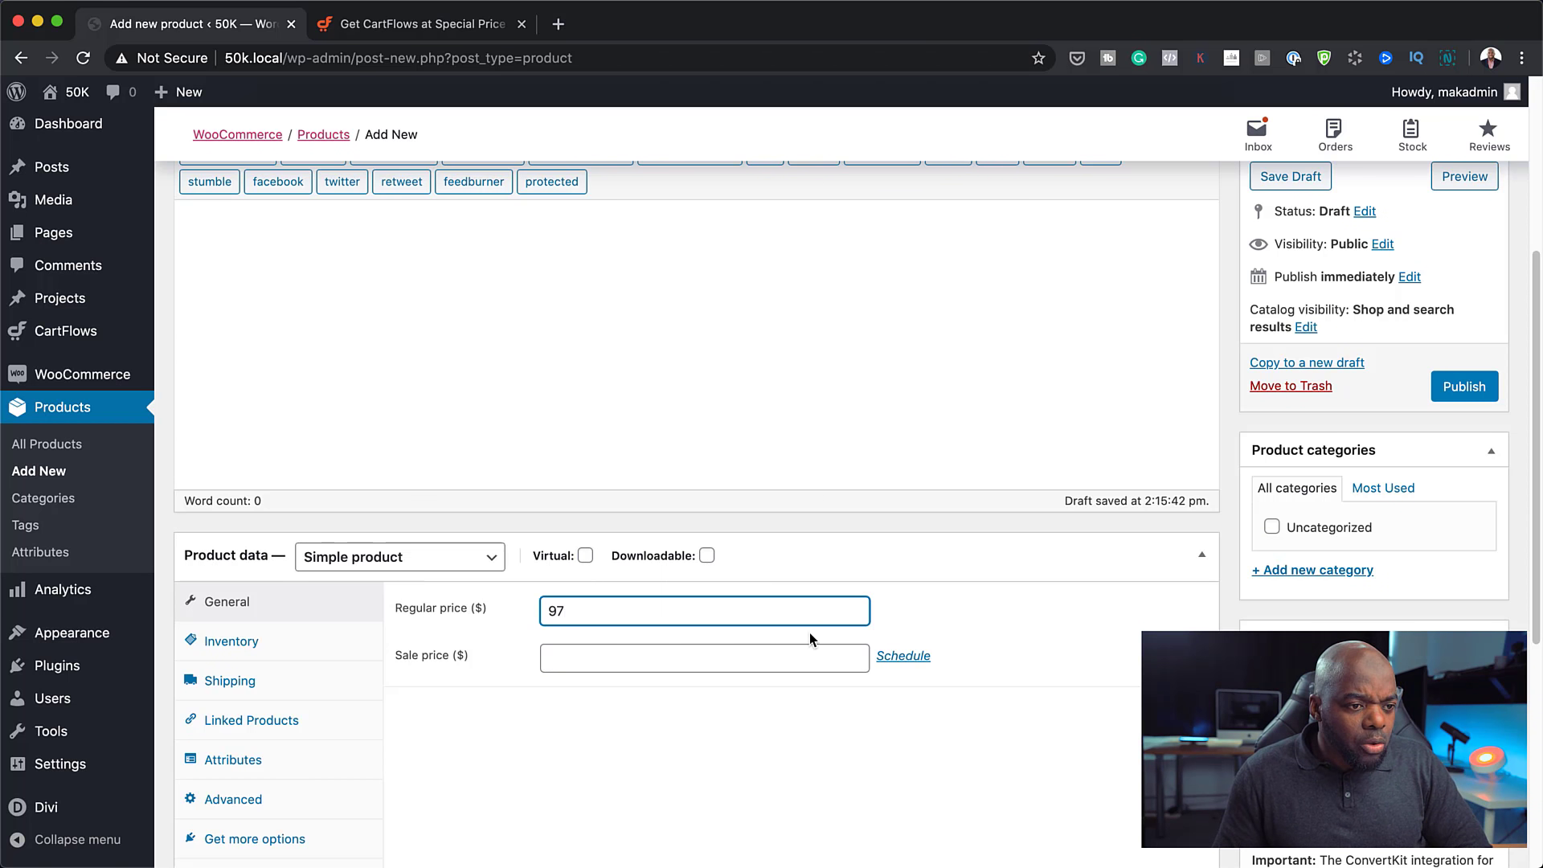
pyautogui.click(1477, 391)
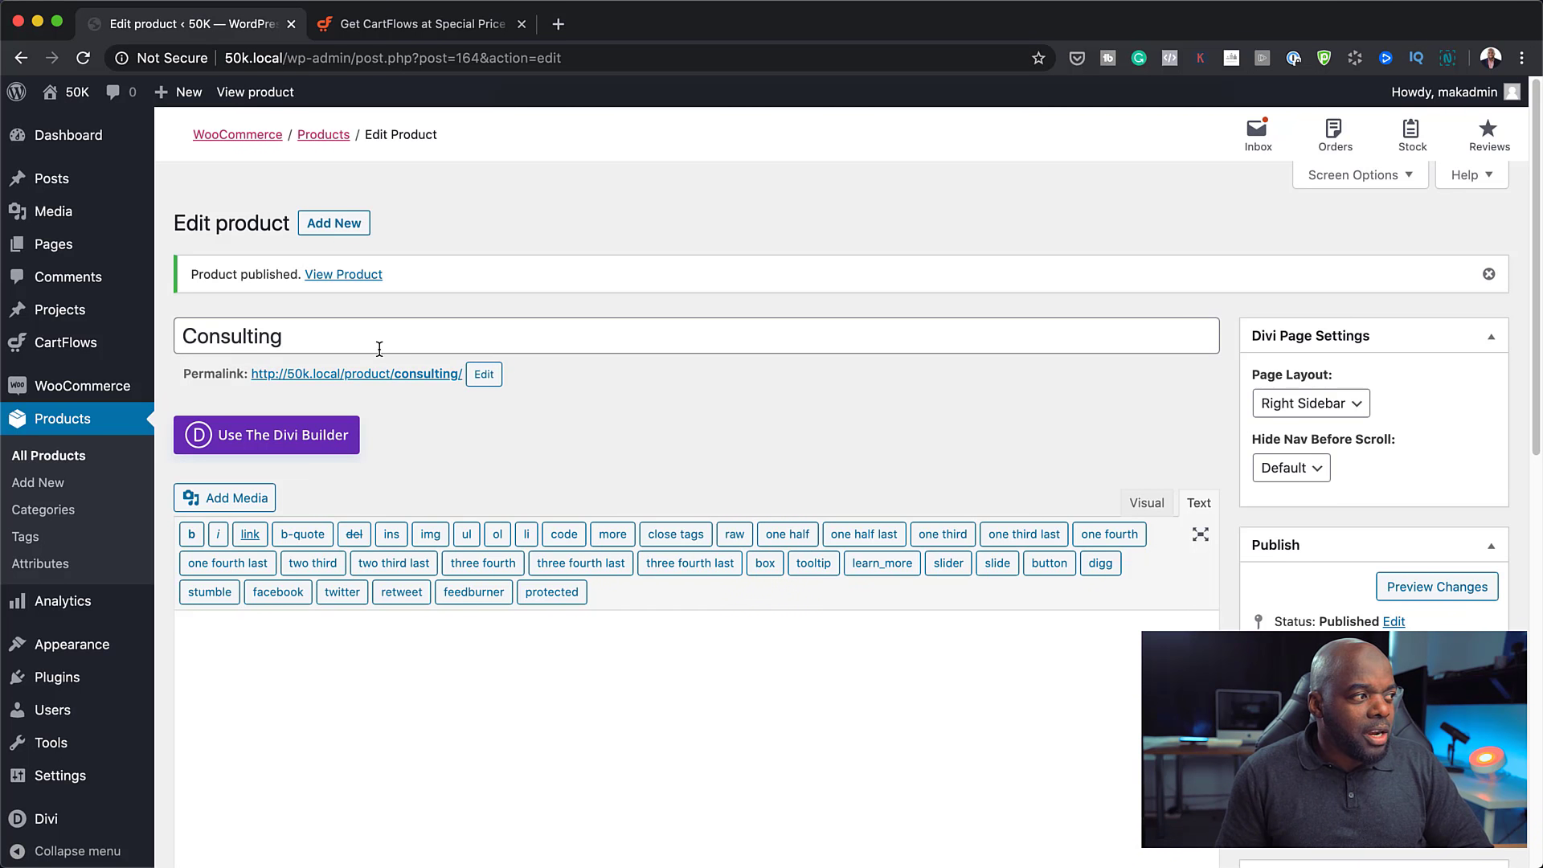
# - Publish another simple product named Ebook with a regular price of $47
pyautogui.click(59, 489)
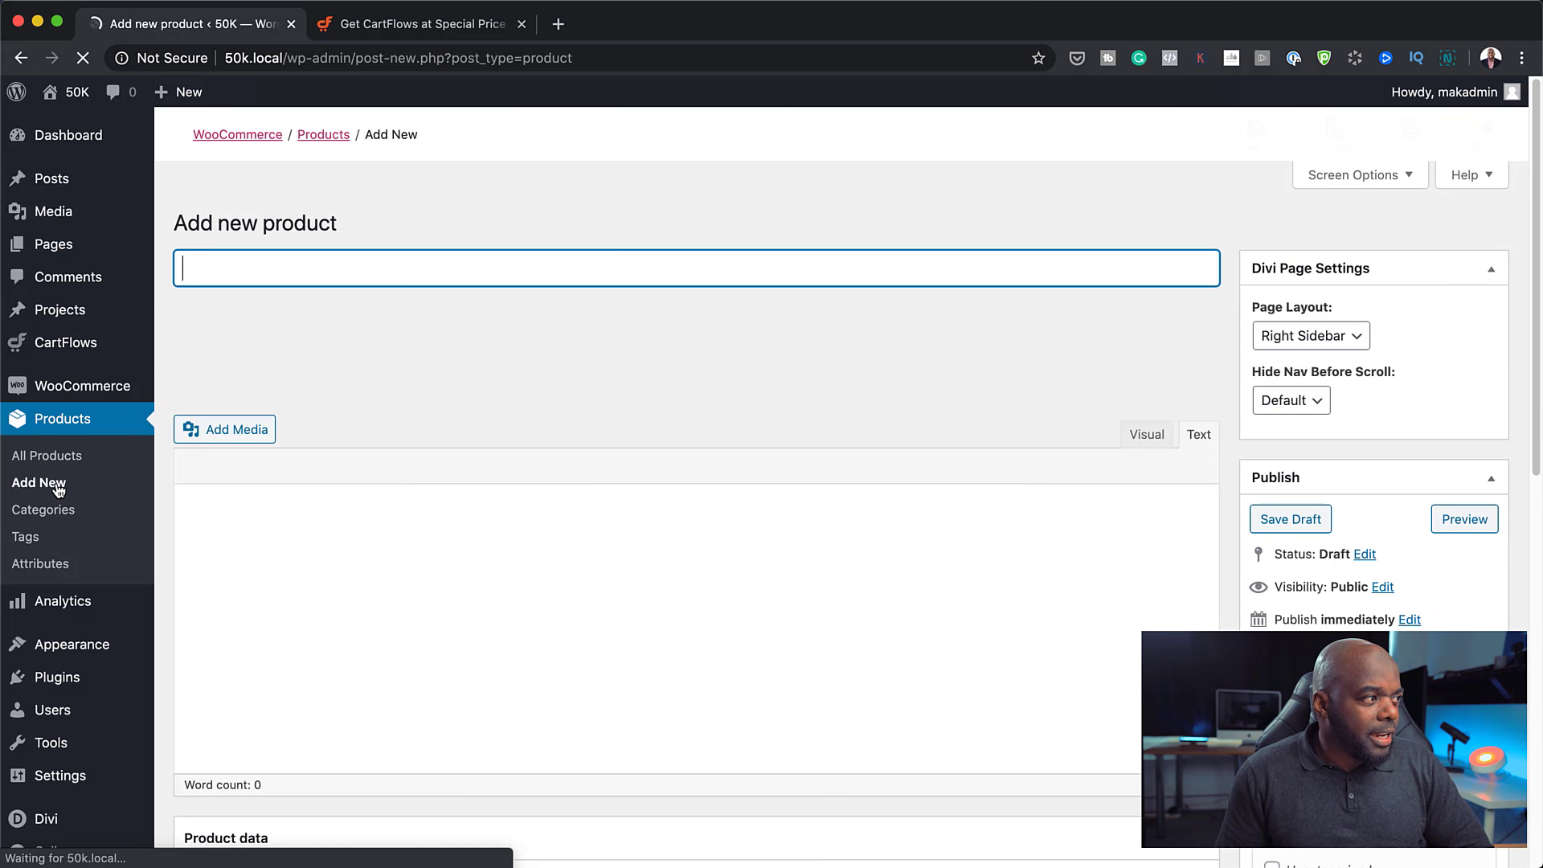
pyautogui.write('Ebook')
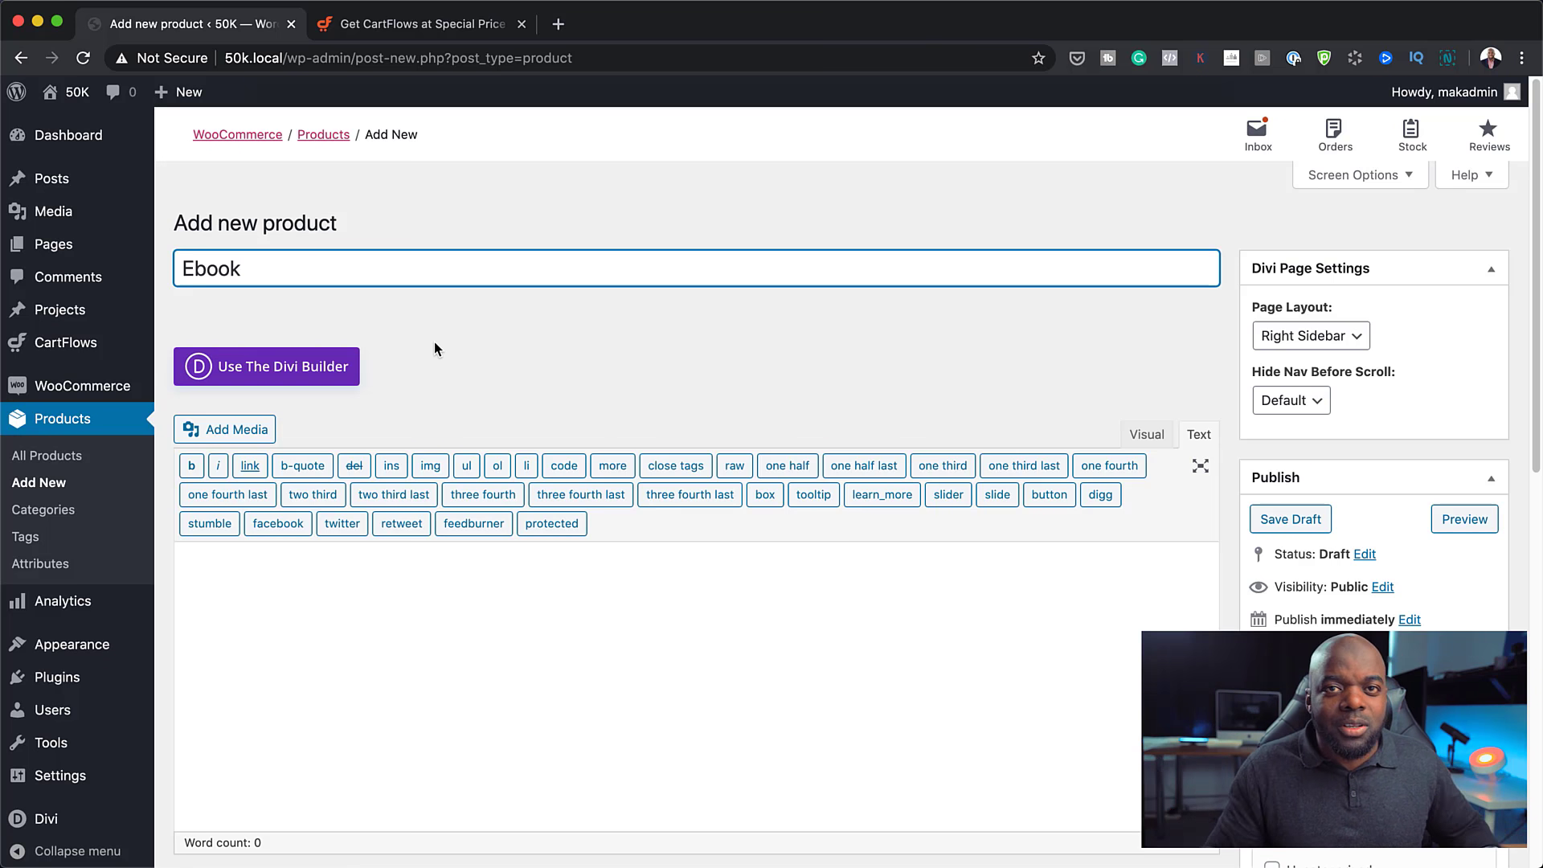
pyautogui.scroll(-2, 749, 613)
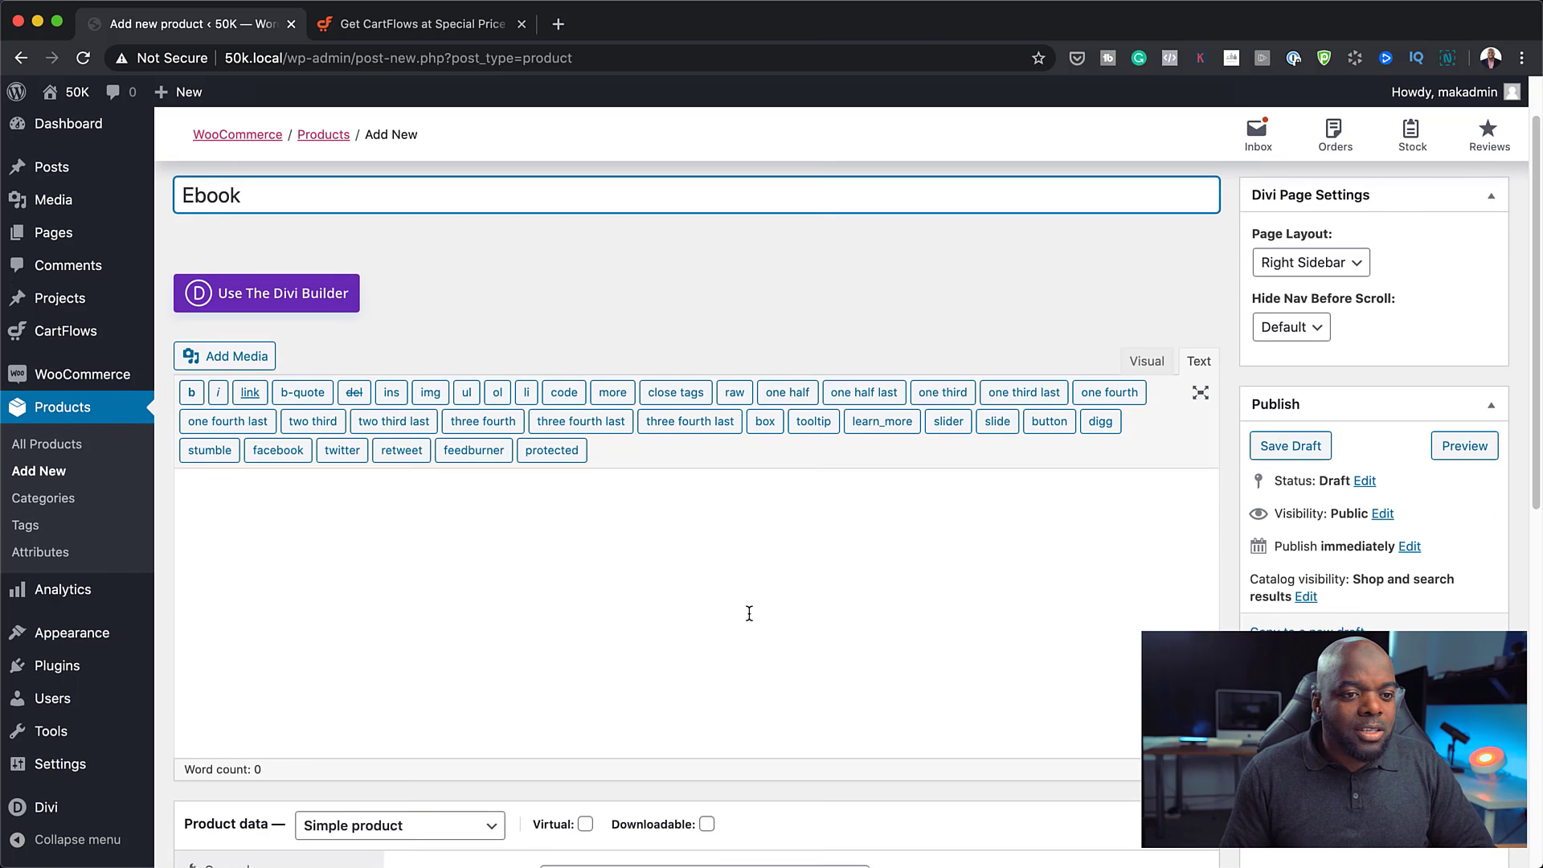
pyautogui.scroll(-4, 749, 613)
pyautogui.click(639, 719)
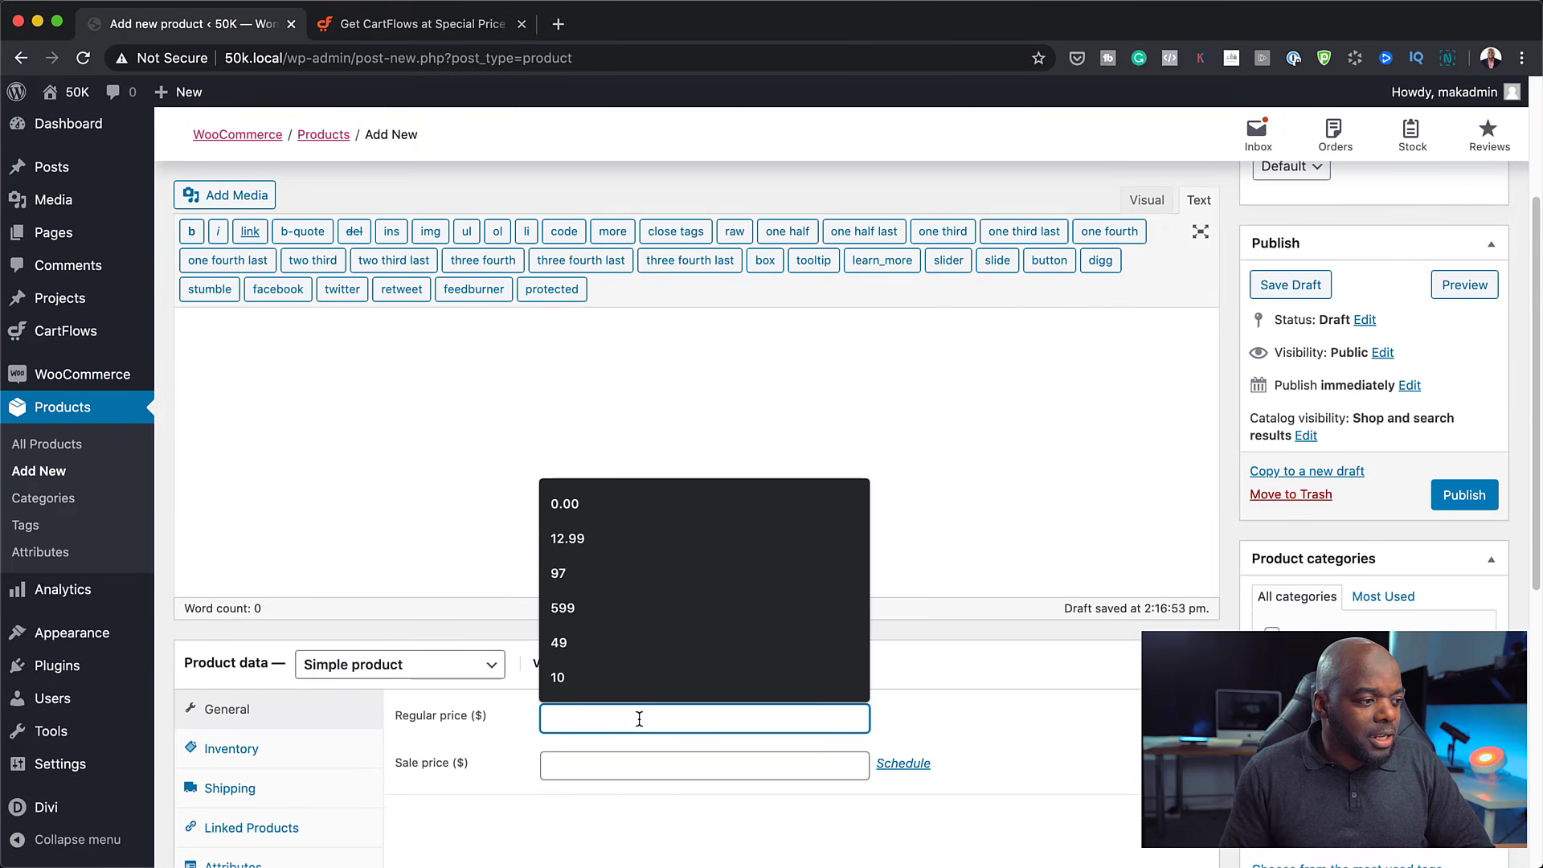
pyautogui.write('47')
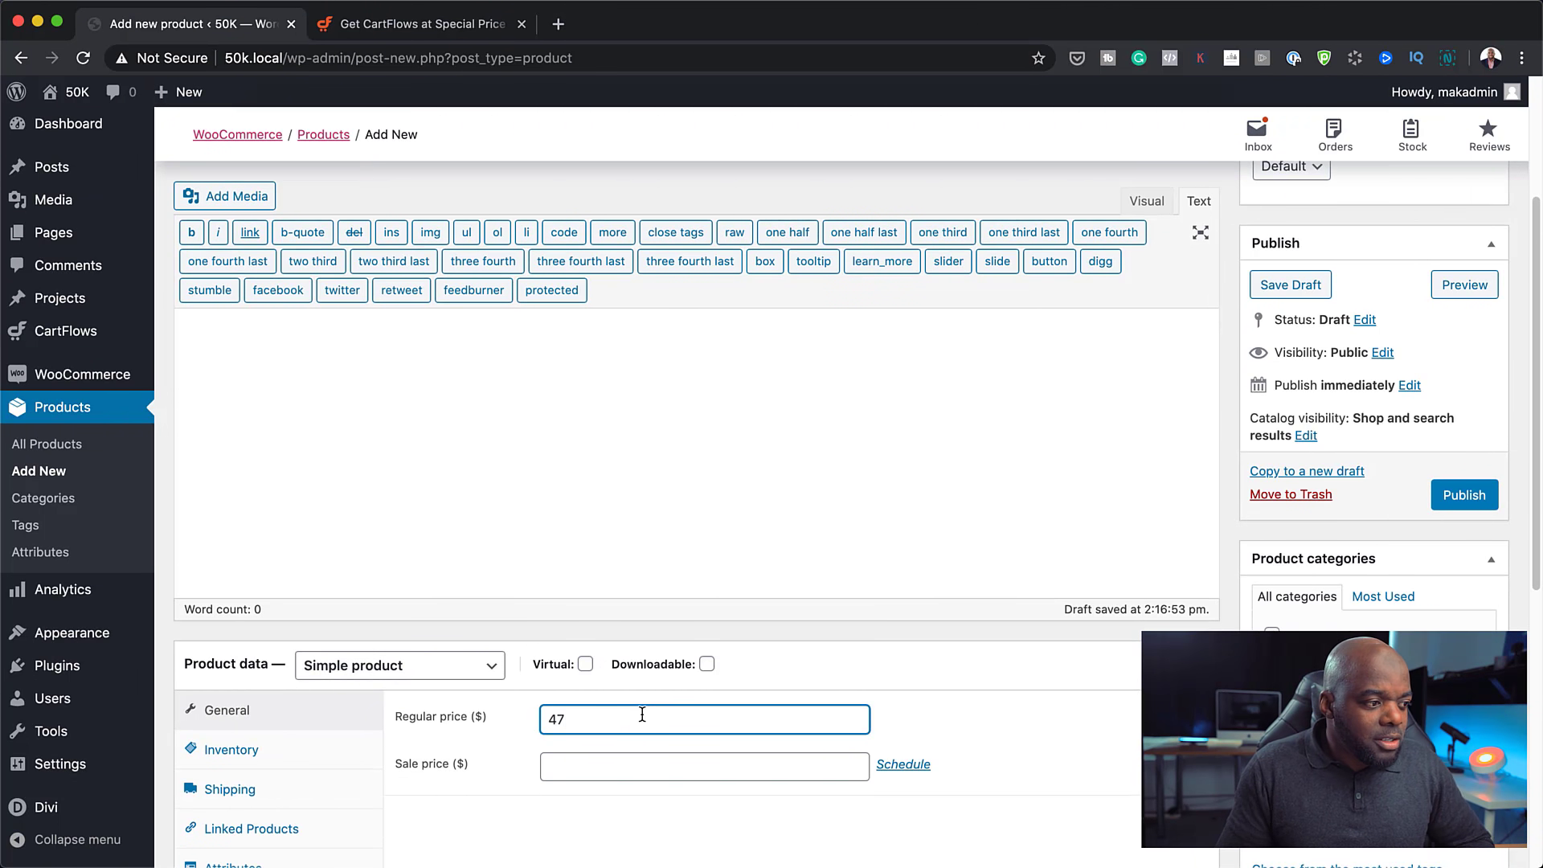
pyautogui.scroll(5, 853, 736)
pyautogui.scroll(-8, 854, 736)
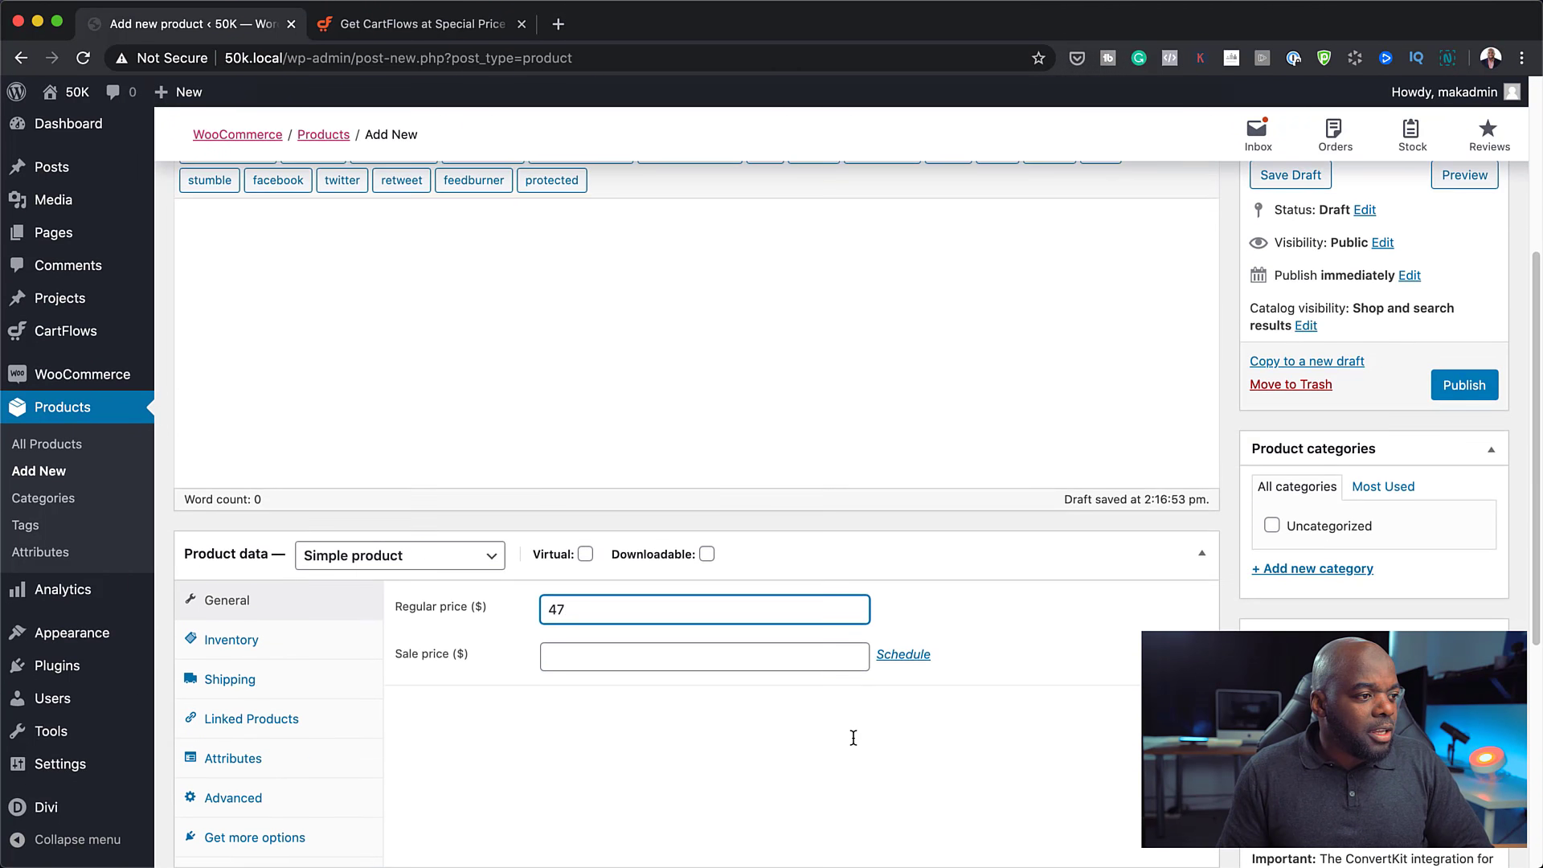
pyautogui.click(1471, 378)
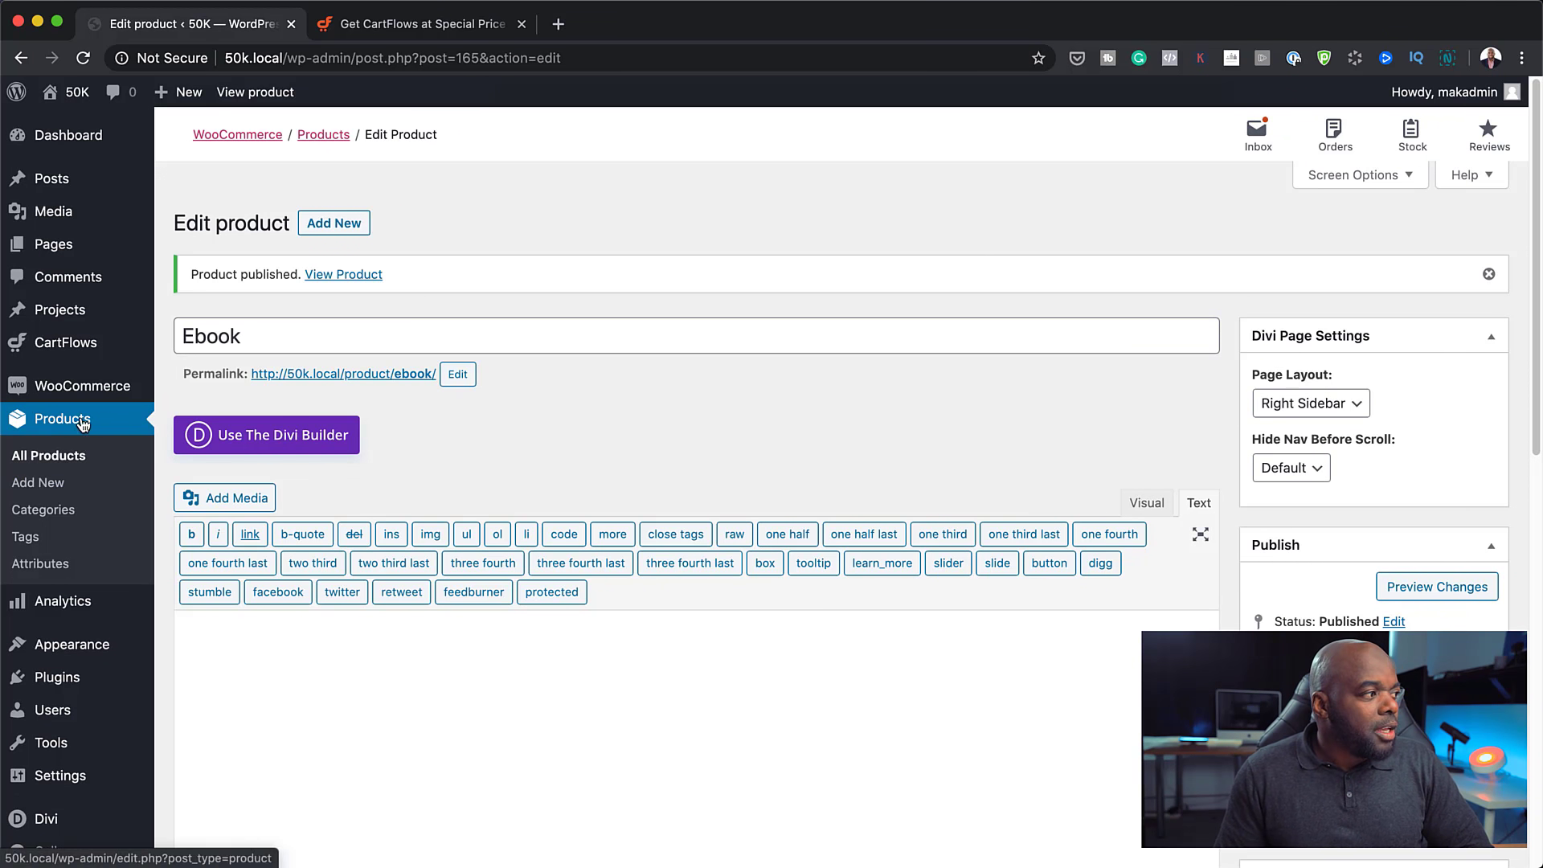
# - Create a CartFlows flow by importing the Evergreen Product 02 template and title it First Funnel
pyautogui.moveTo(85, 347)
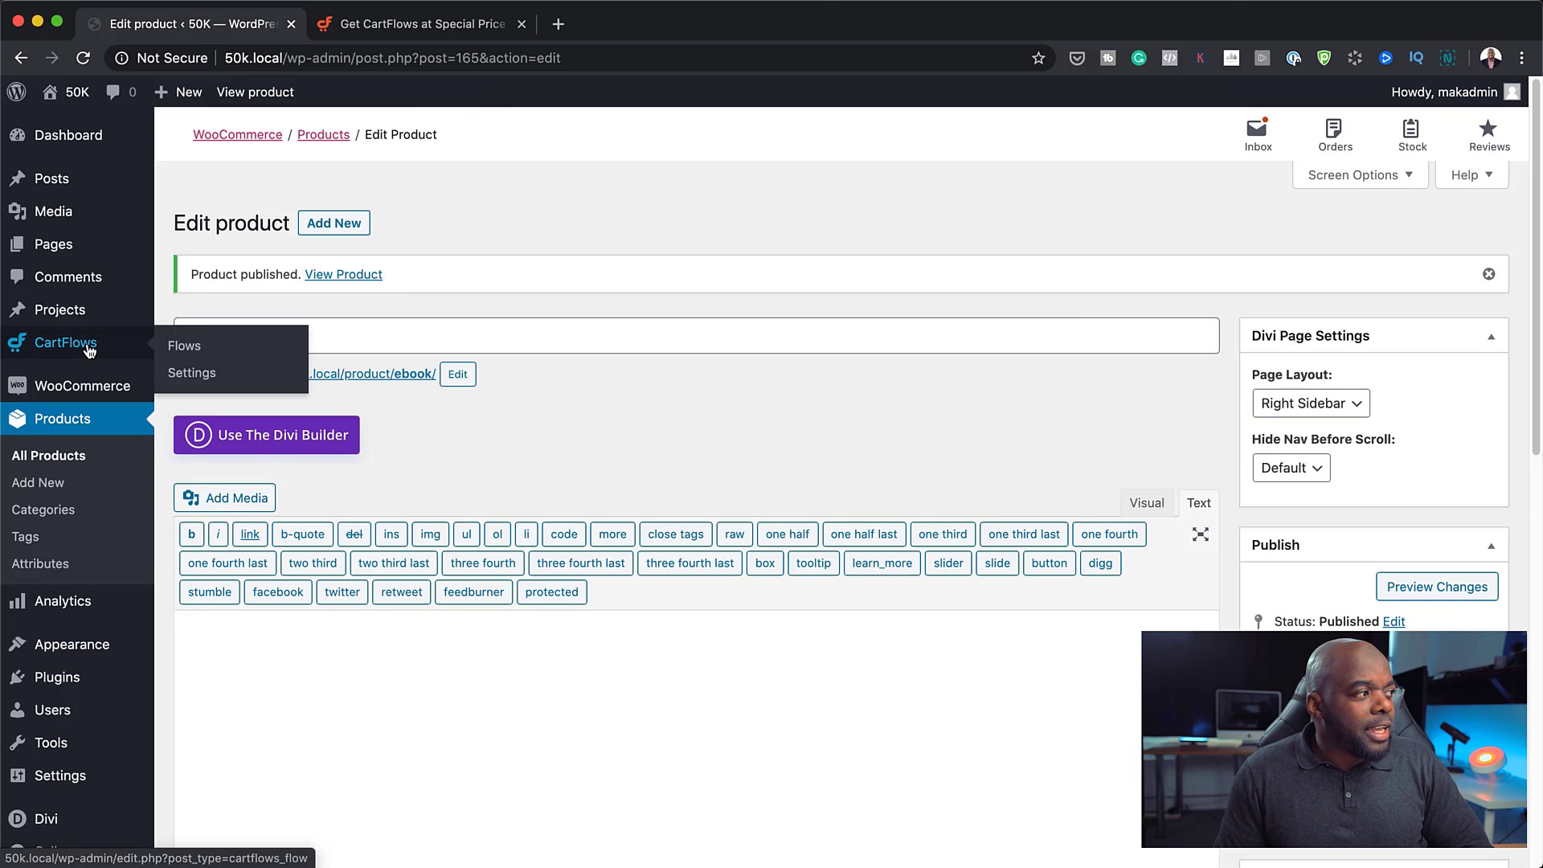
pyautogui.click(185, 347)
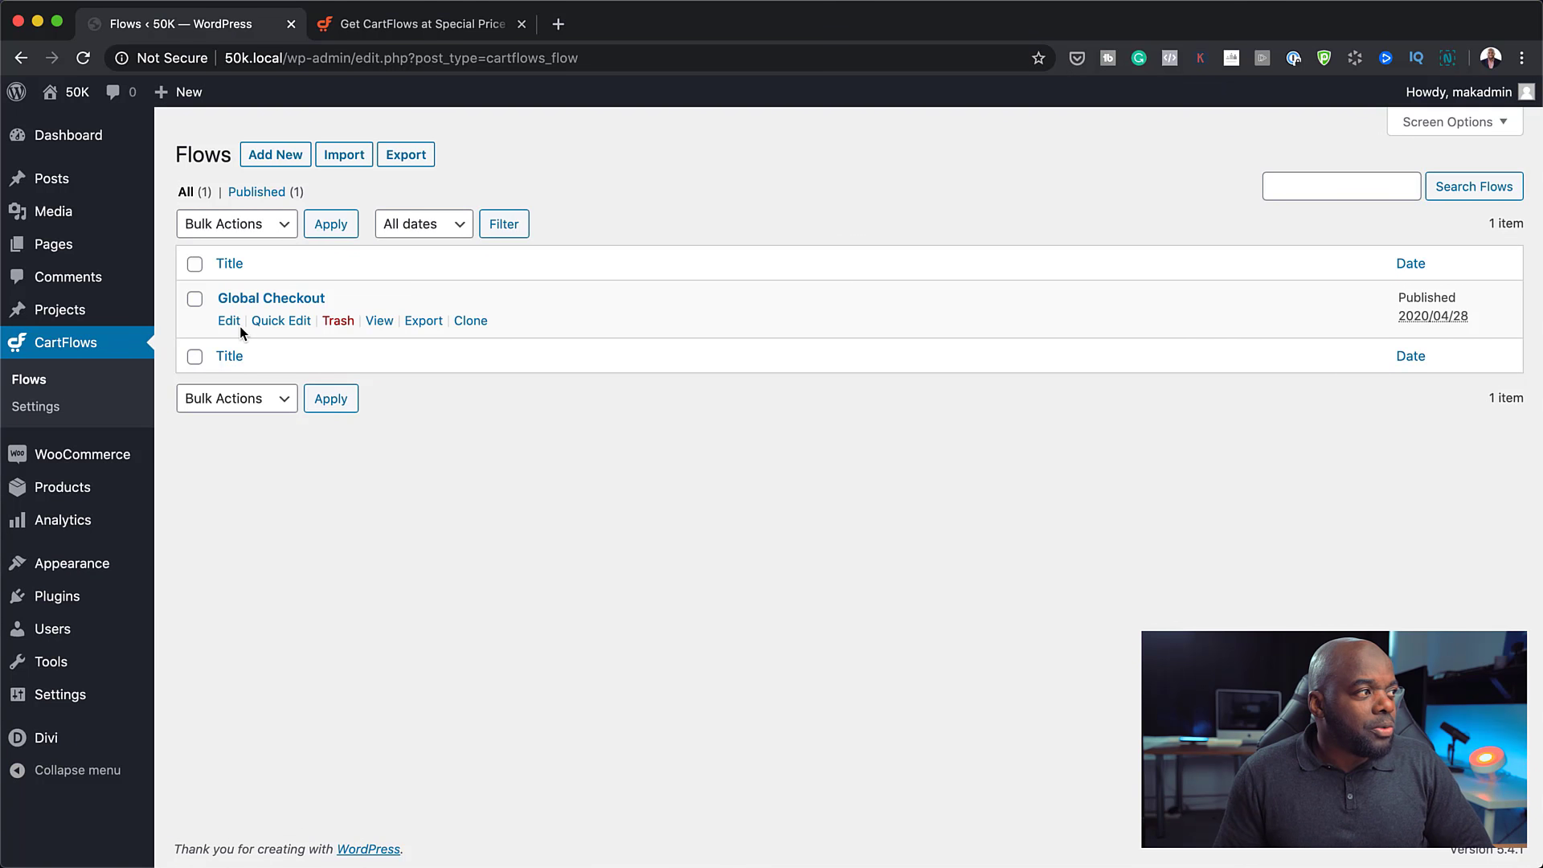
pyautogui.click(291, 164)
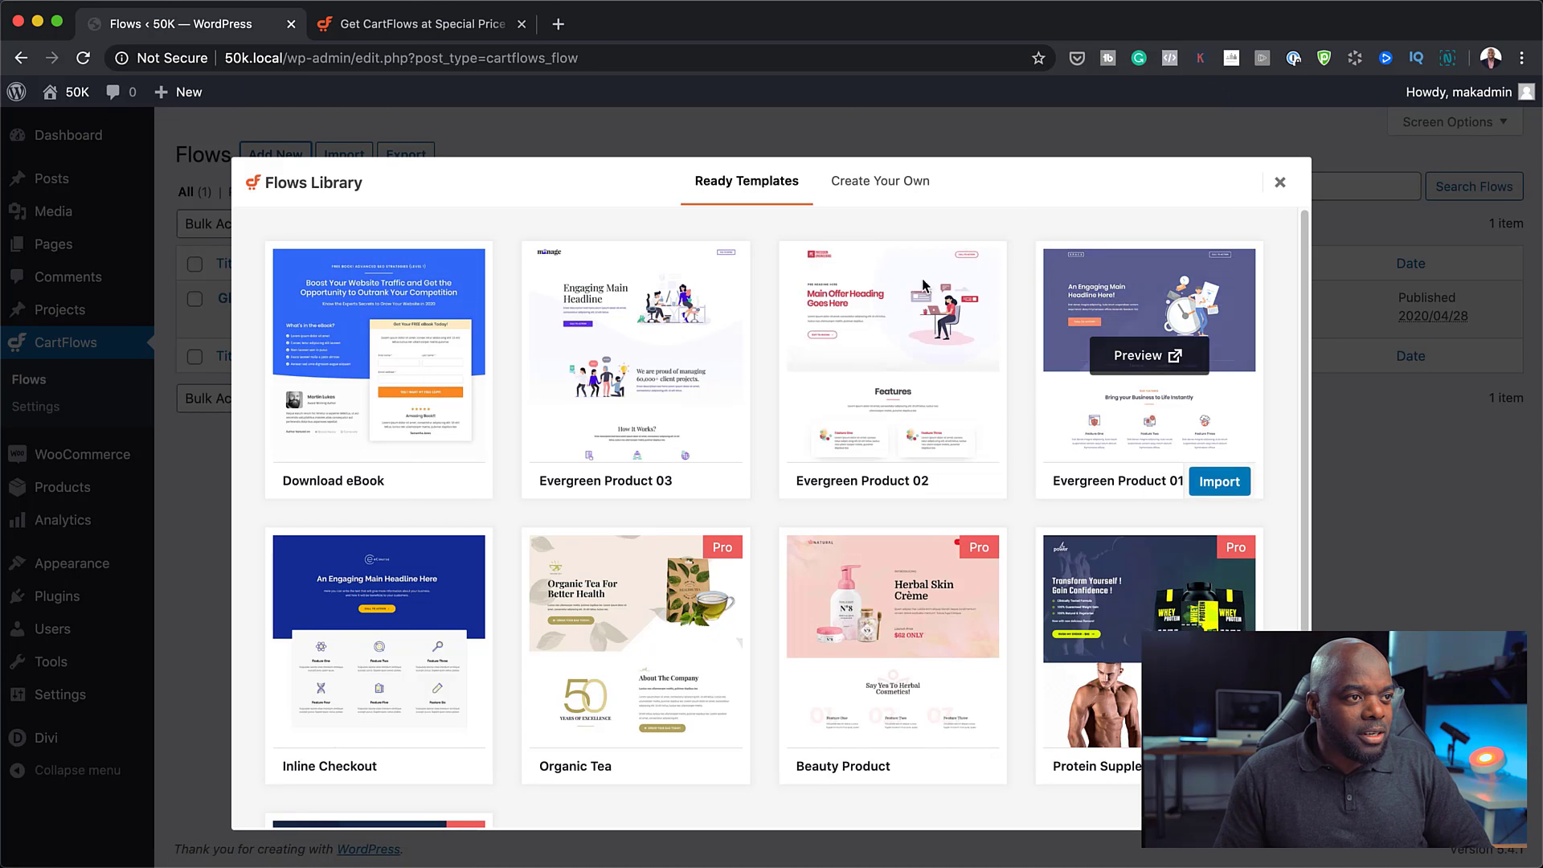
pyautogui.moveTo(874, 358)
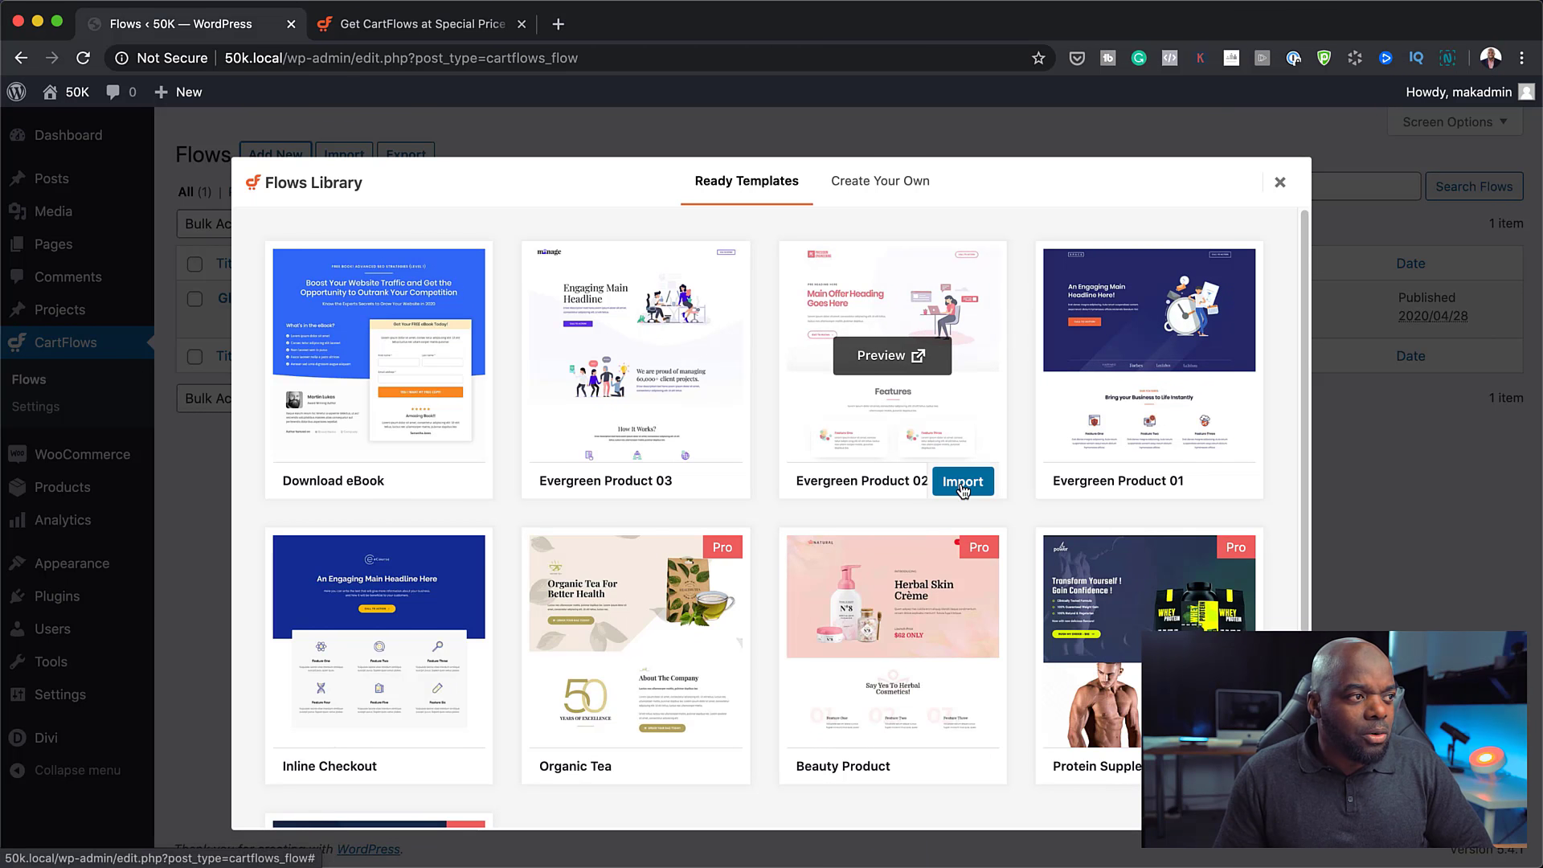
pyautogui.click(963, 484)
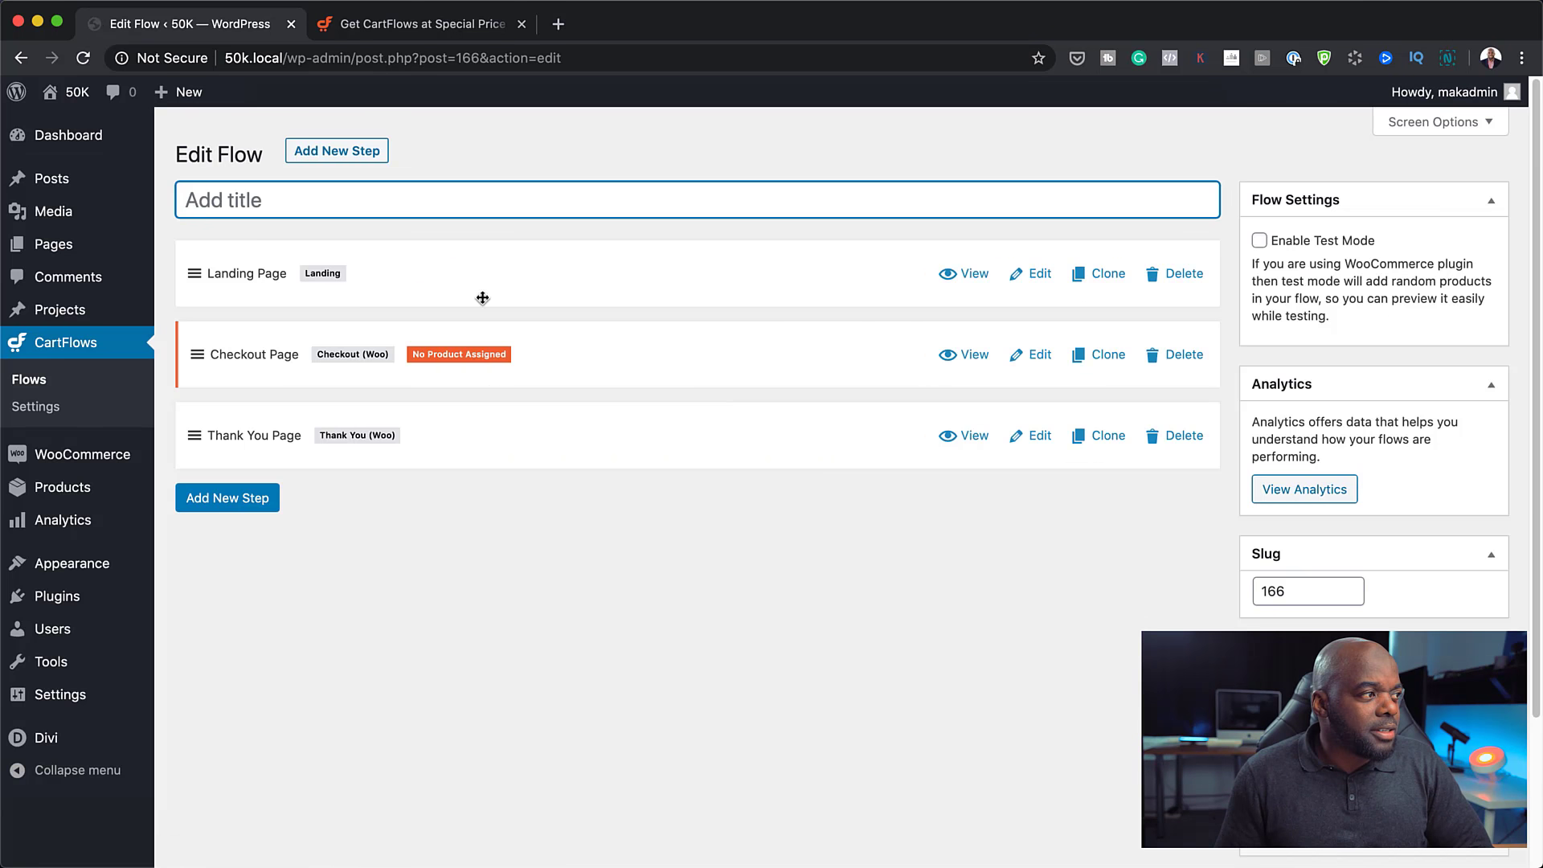
pyautogui.click(394, 199)
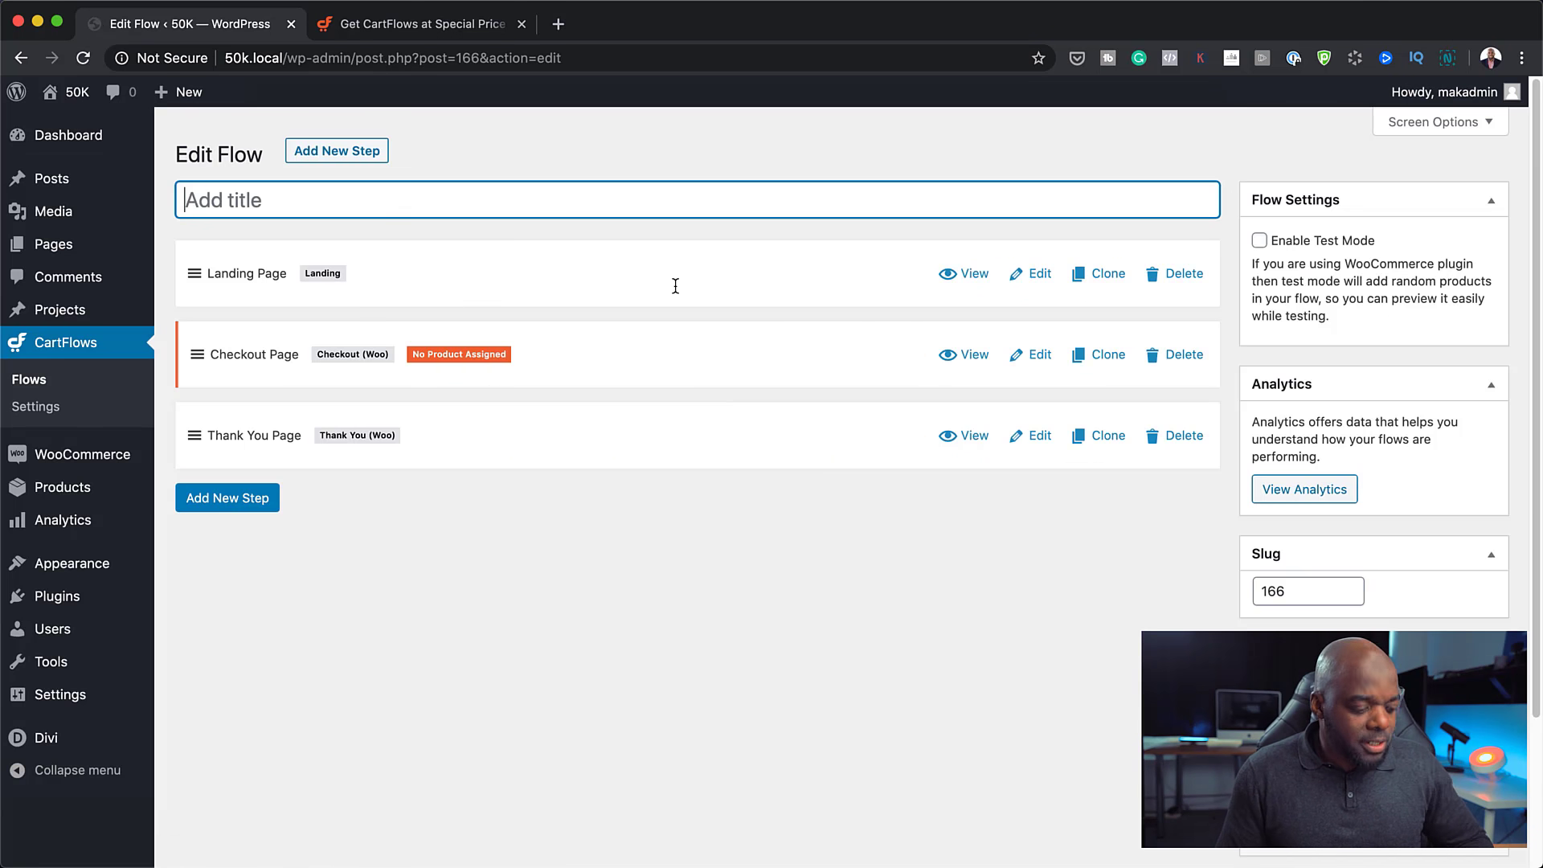
pyautogui.write('First Funnel')
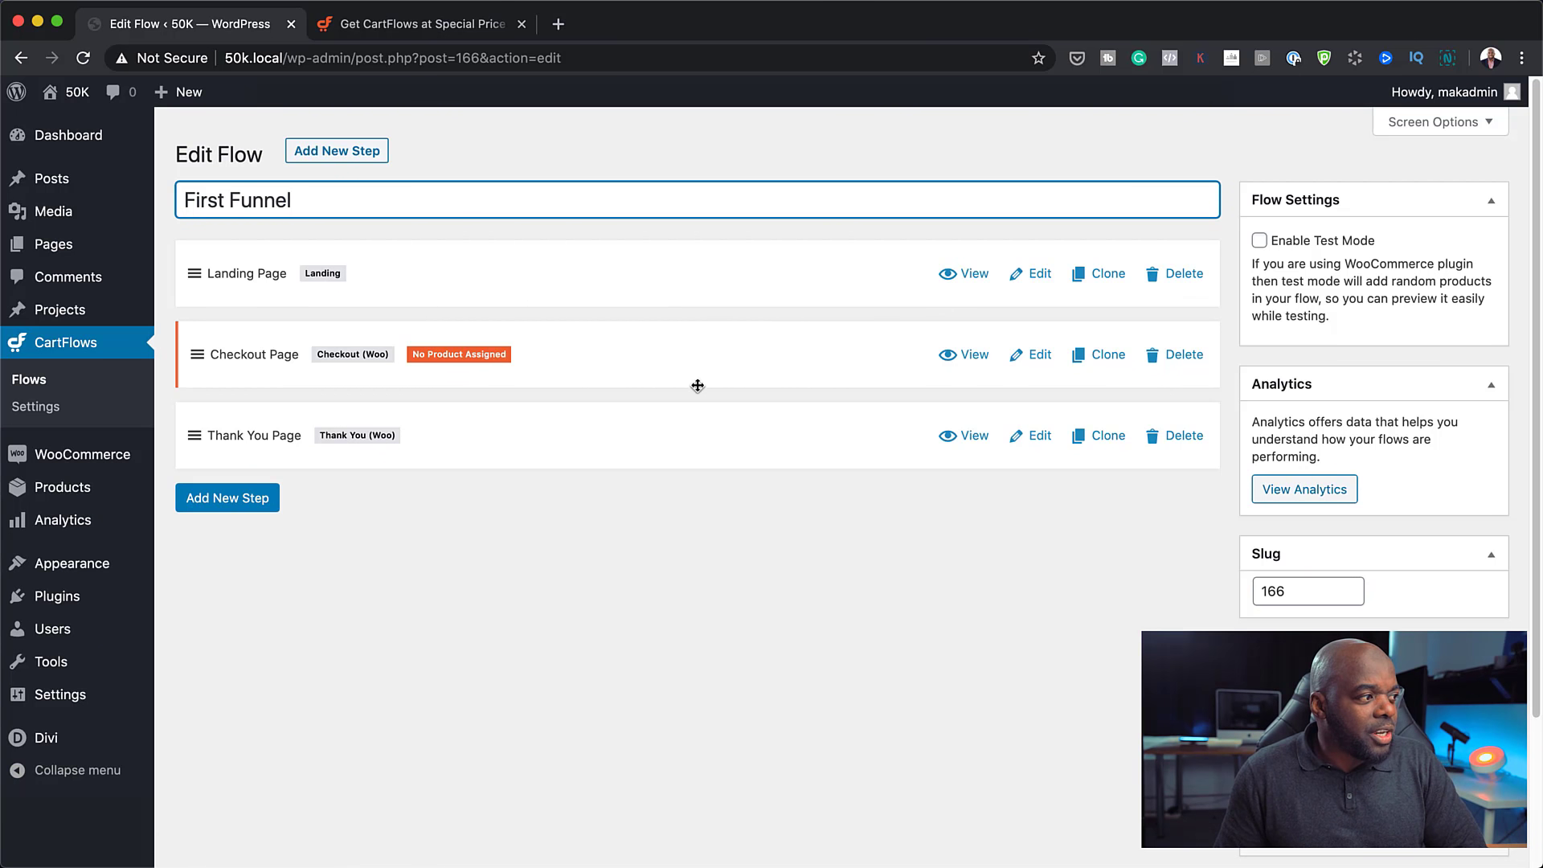
# - Browse the ready-made Upsell (Woo) and Downsell (Woo) step templates in the flow's Steps Library, then close the library
pyautogui.click(241, 504)
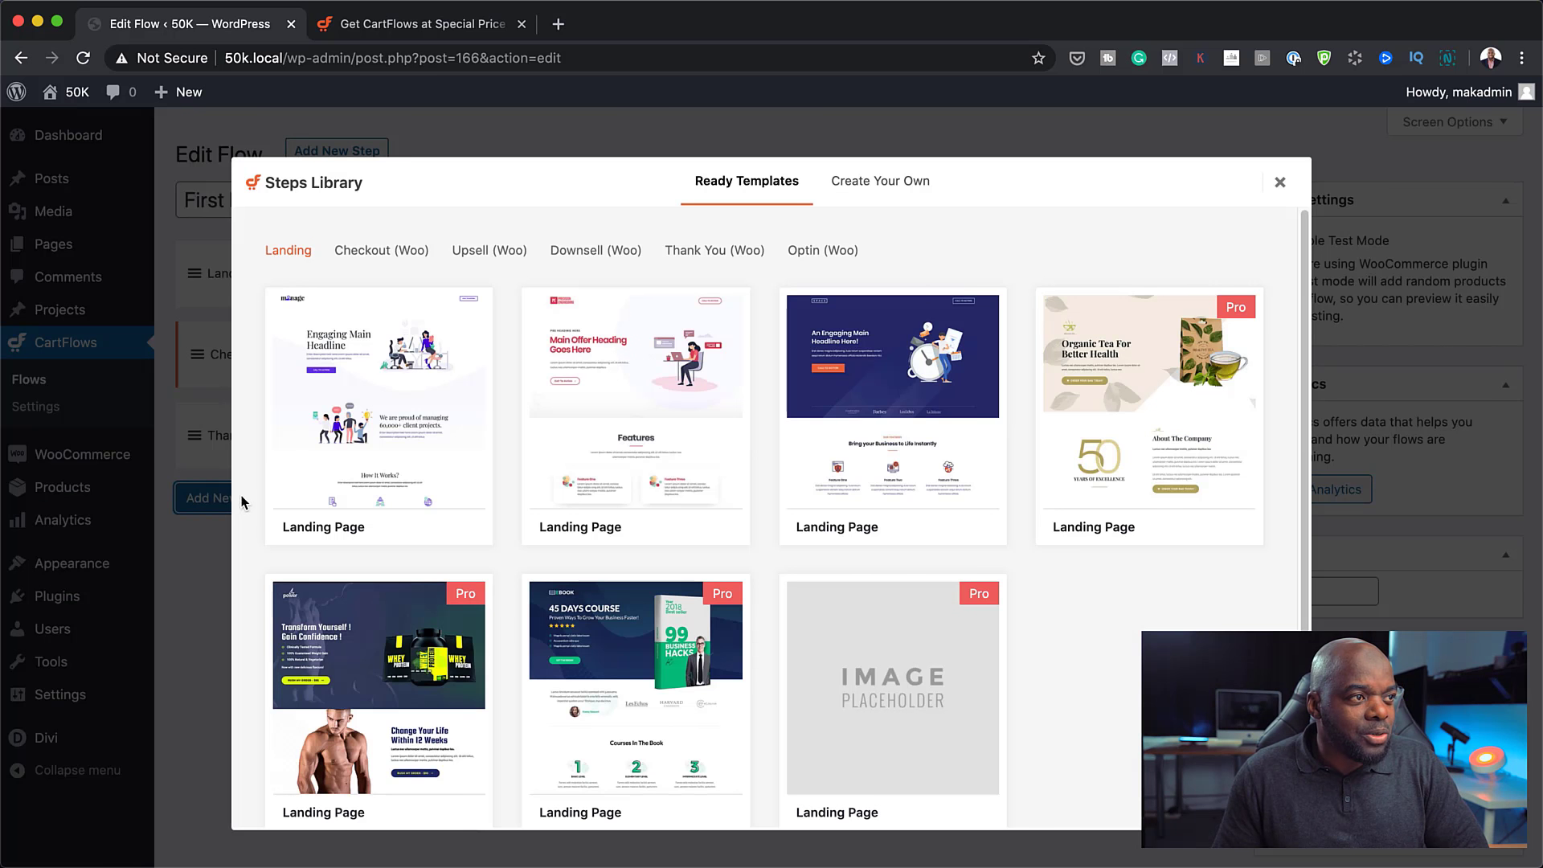
pyautogui.click(490, 256)
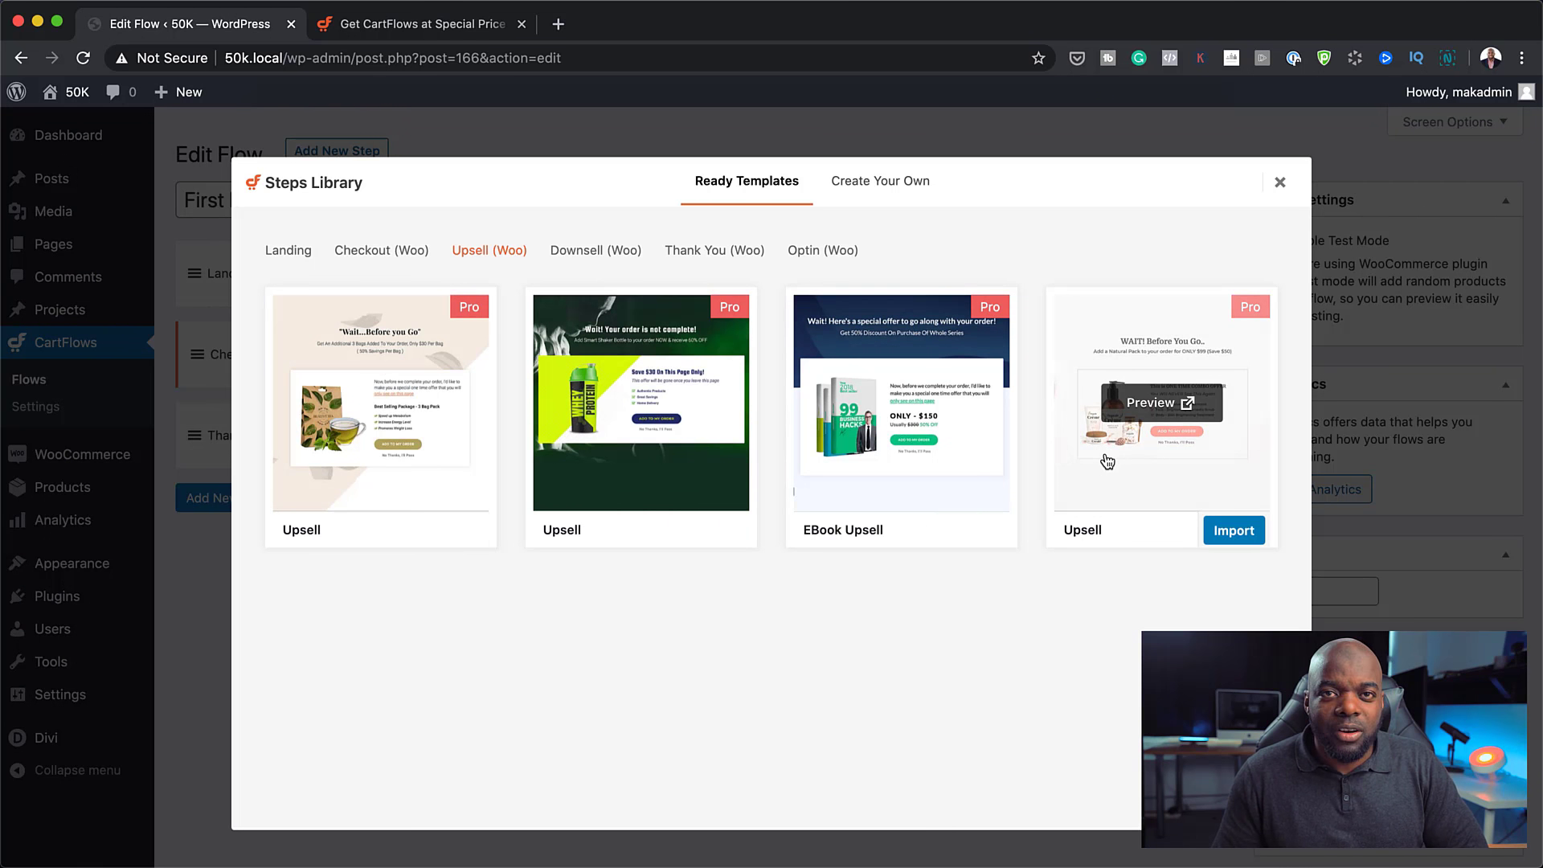
pyautogui.click(1282, 184)
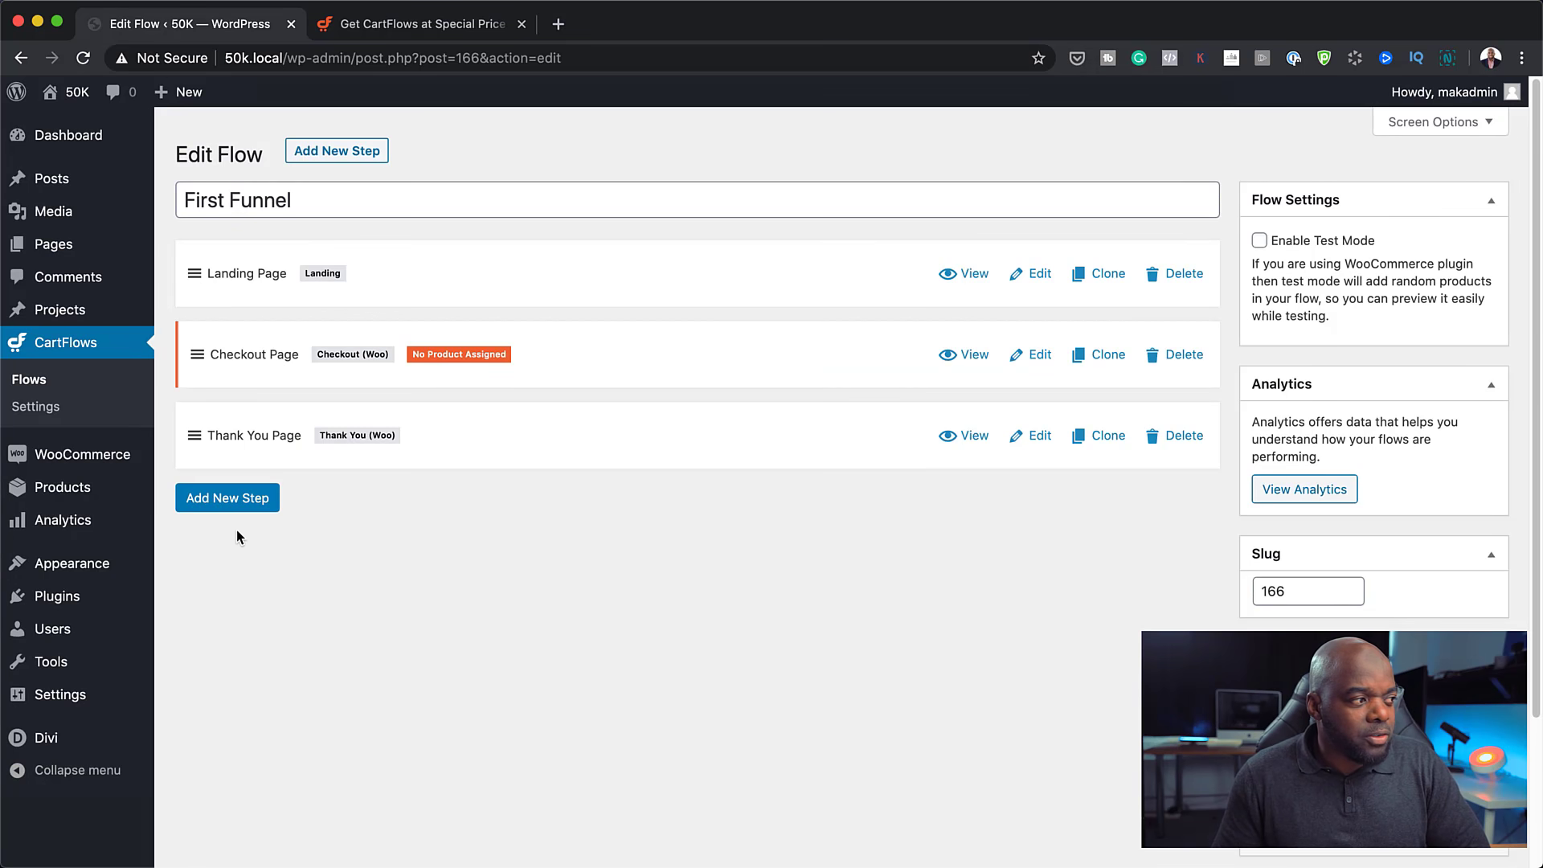
pyautogui.click(239, 500)
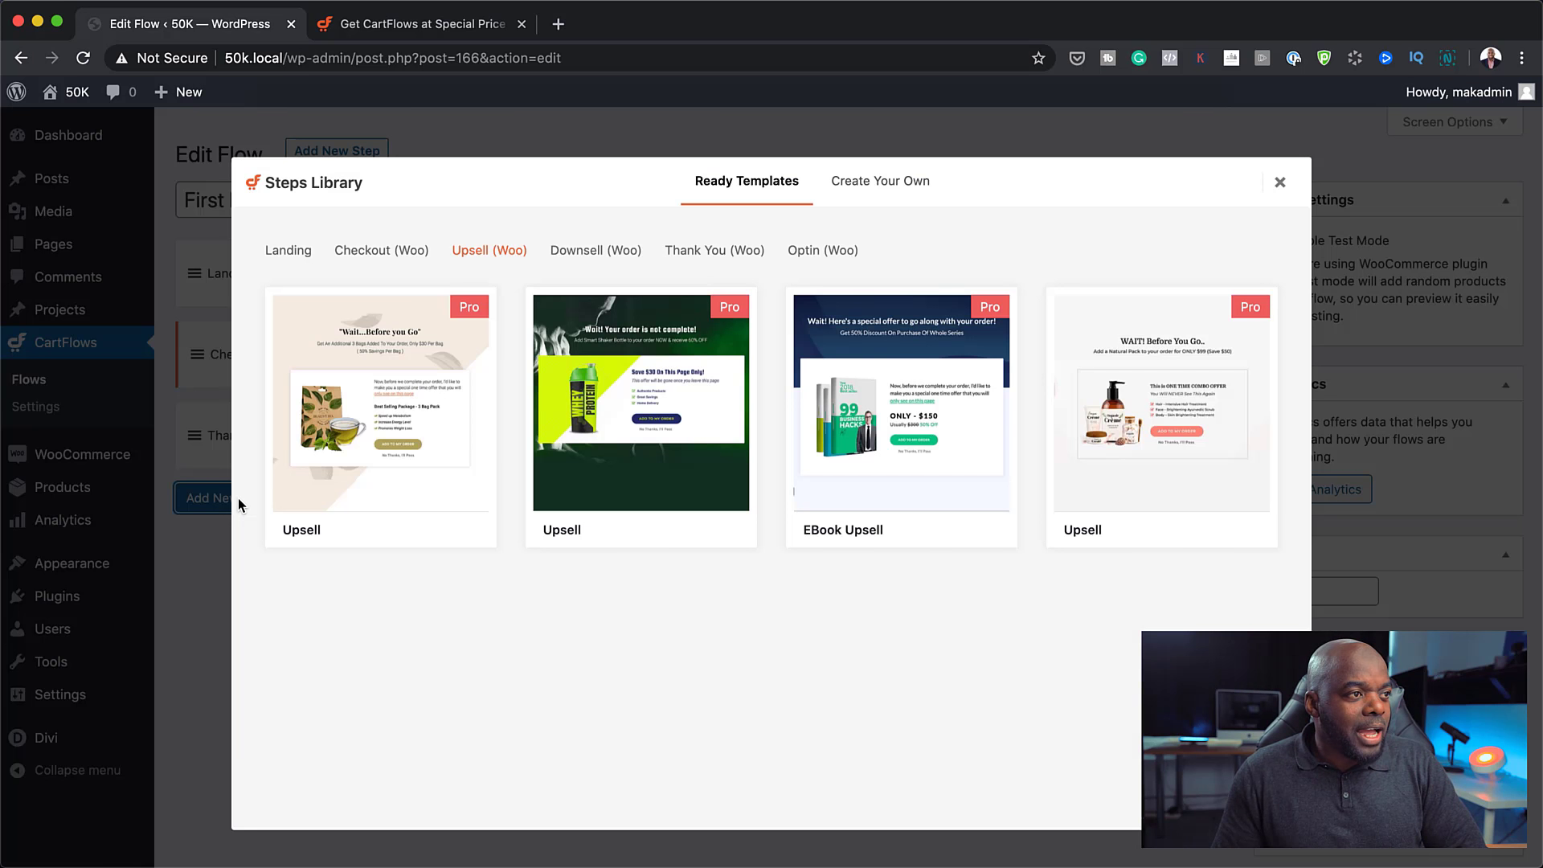
pyautogui.click(601, 252)
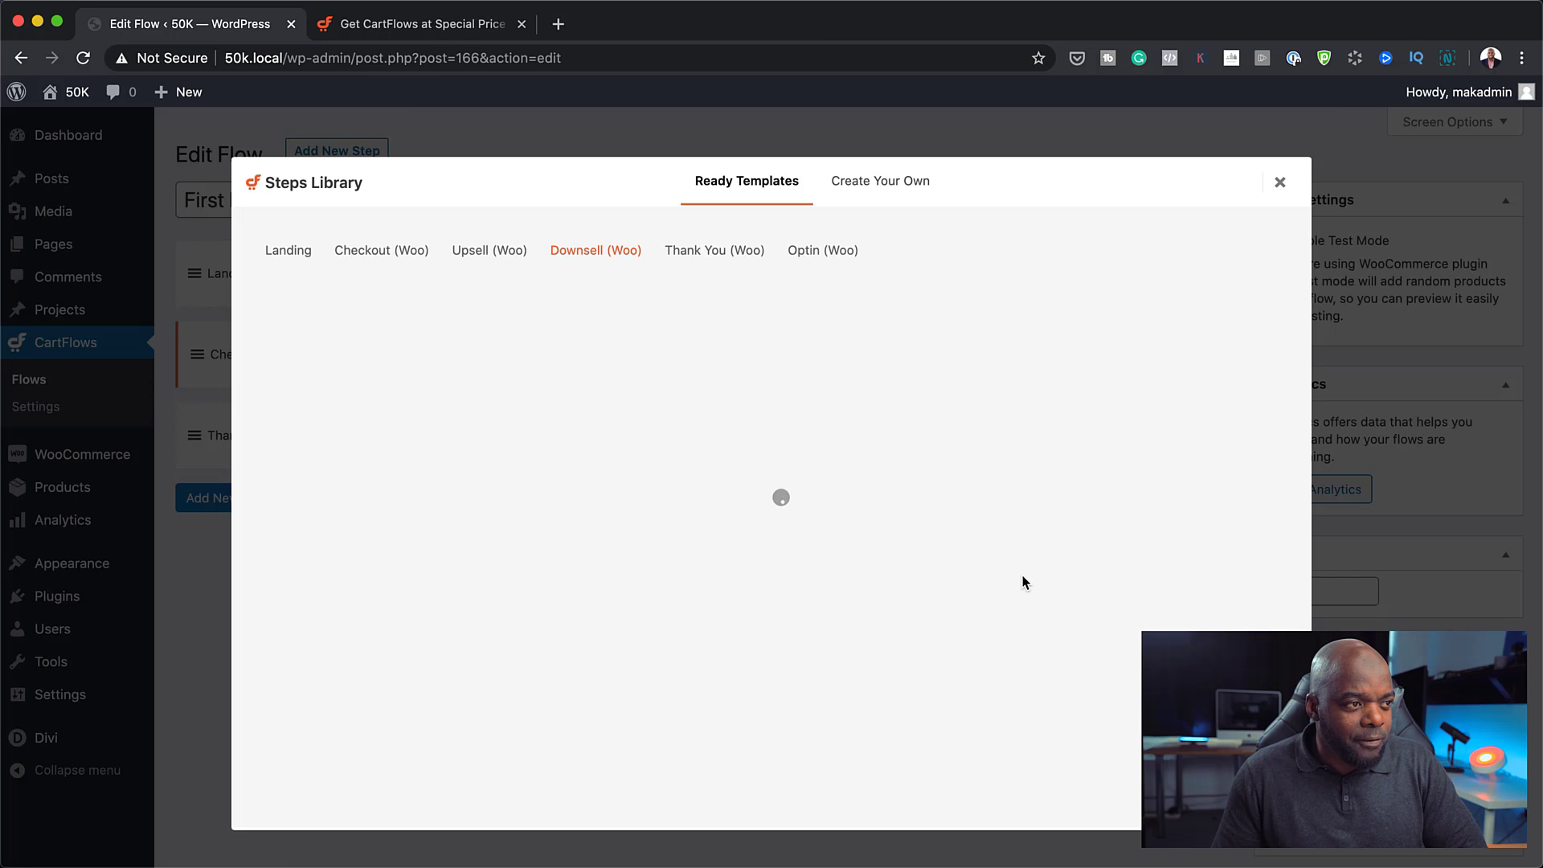
pyautogui.moveTo(426, 470)
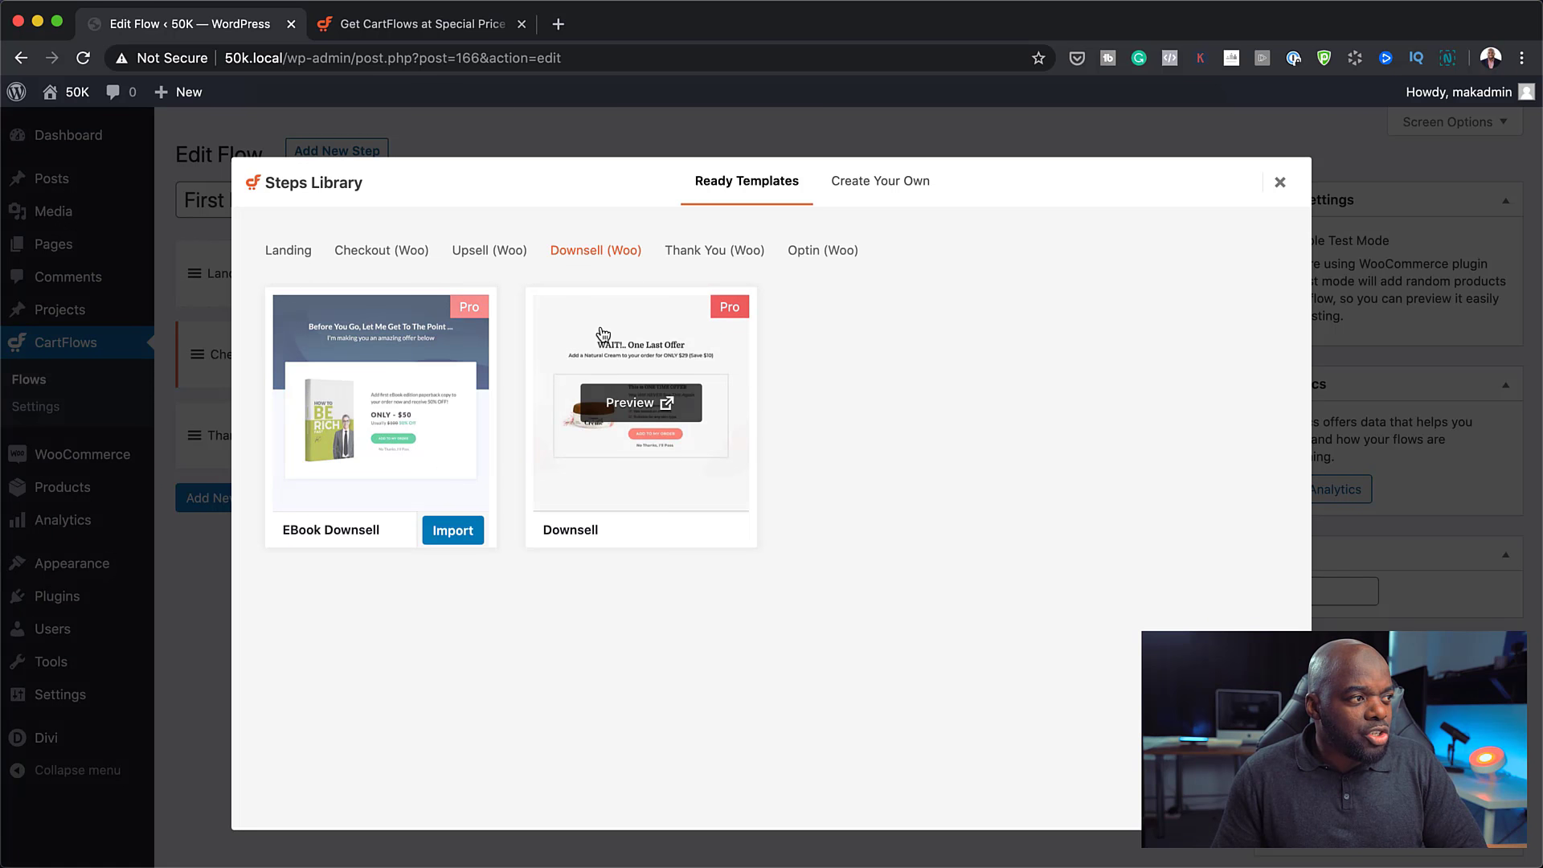
pyautogui.click(1281, 184)
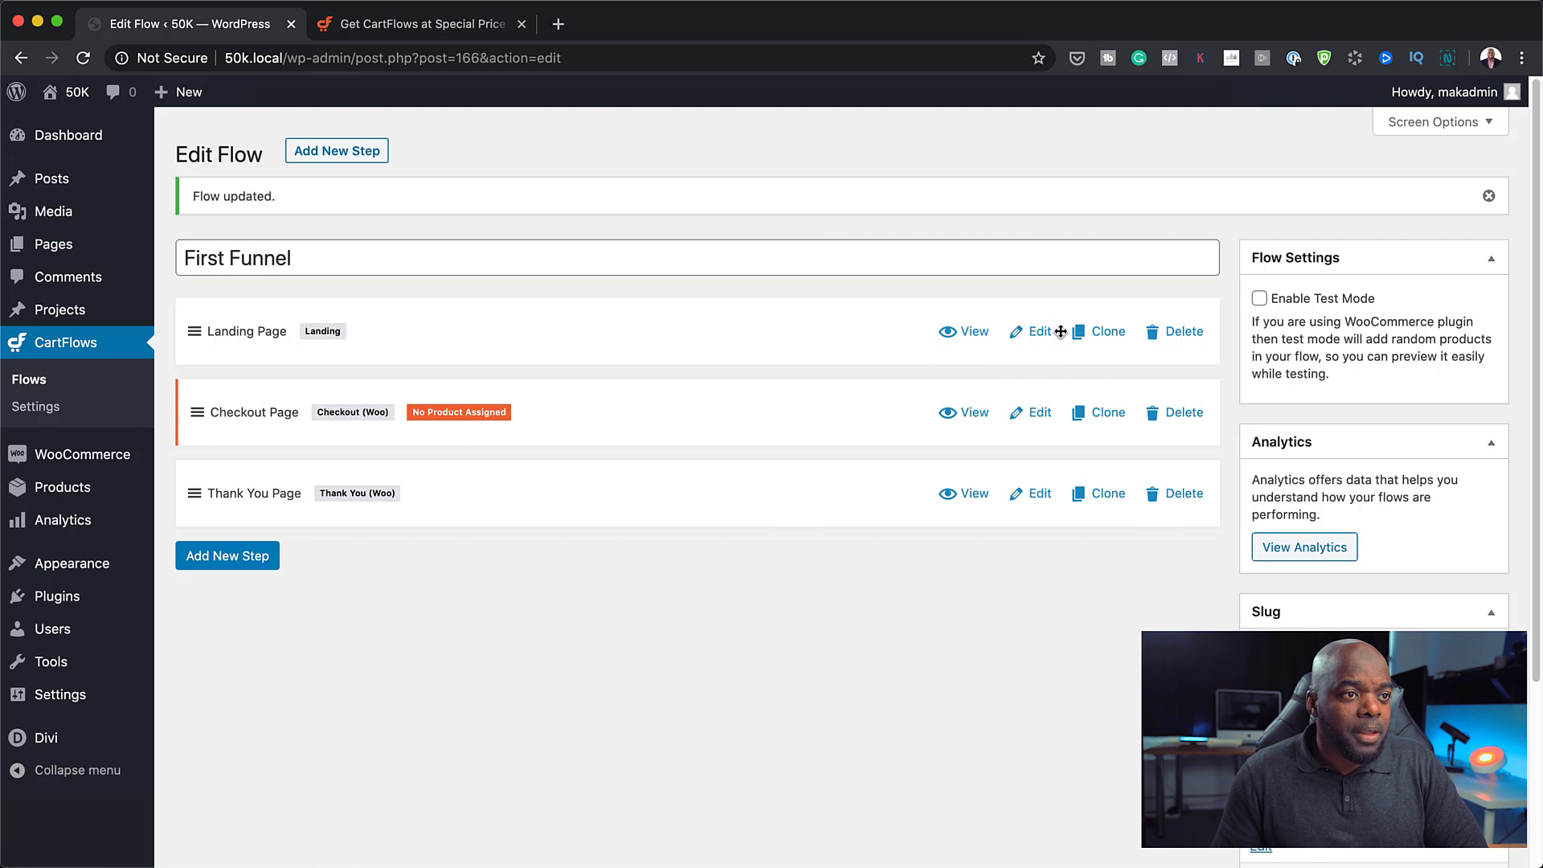
# - View the funnel's Landing Page step, look through its sections, and enable the Visual Builder on it
pyautogui.click(975, 337)
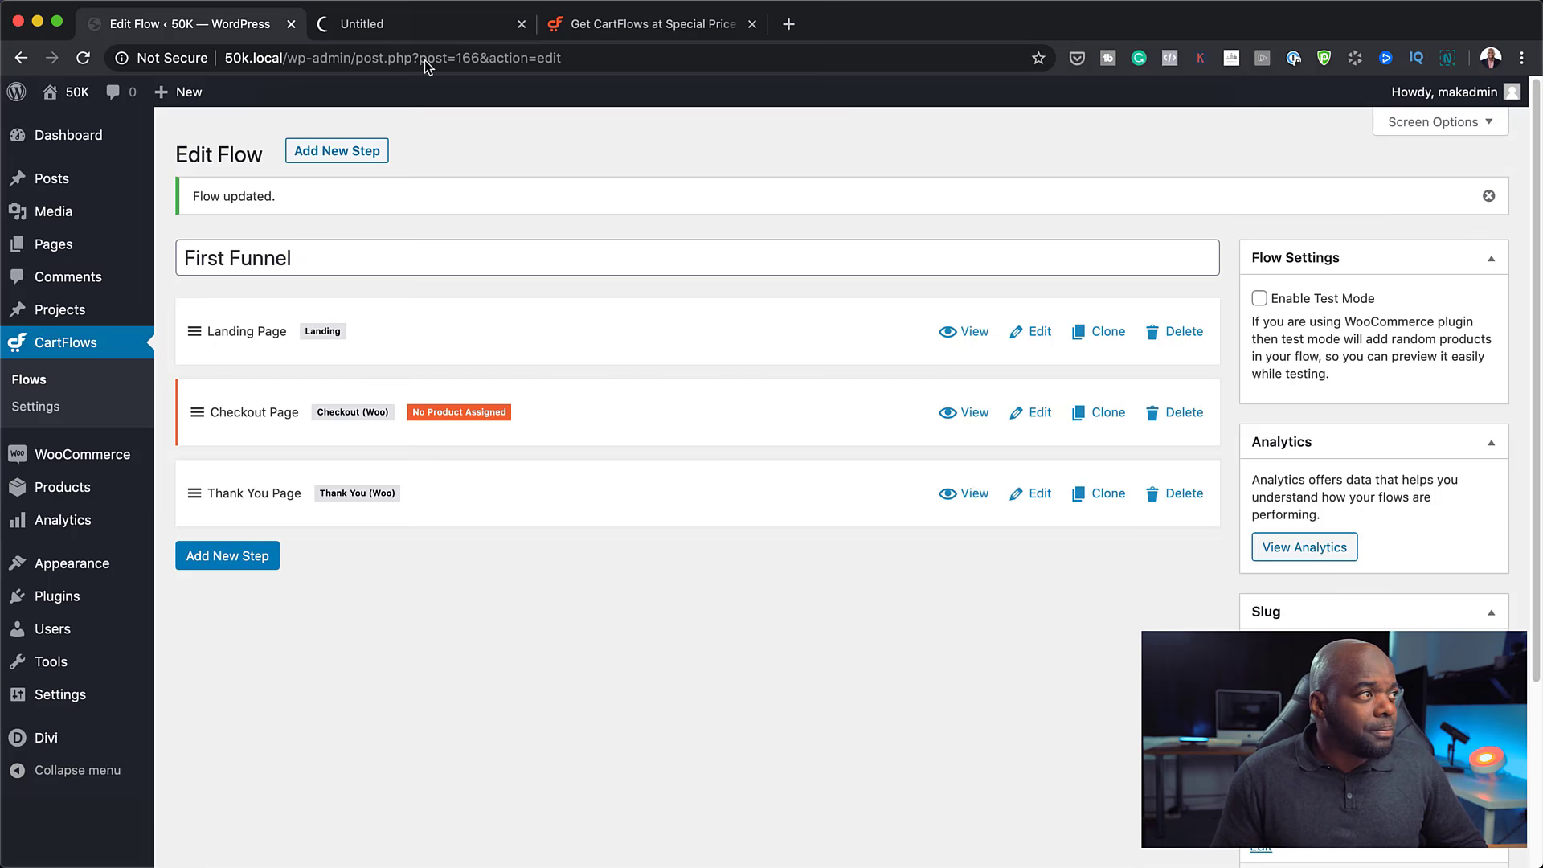
pyautogui.click(414, 24)
pyautogui.scroll(-5, 757, 664)
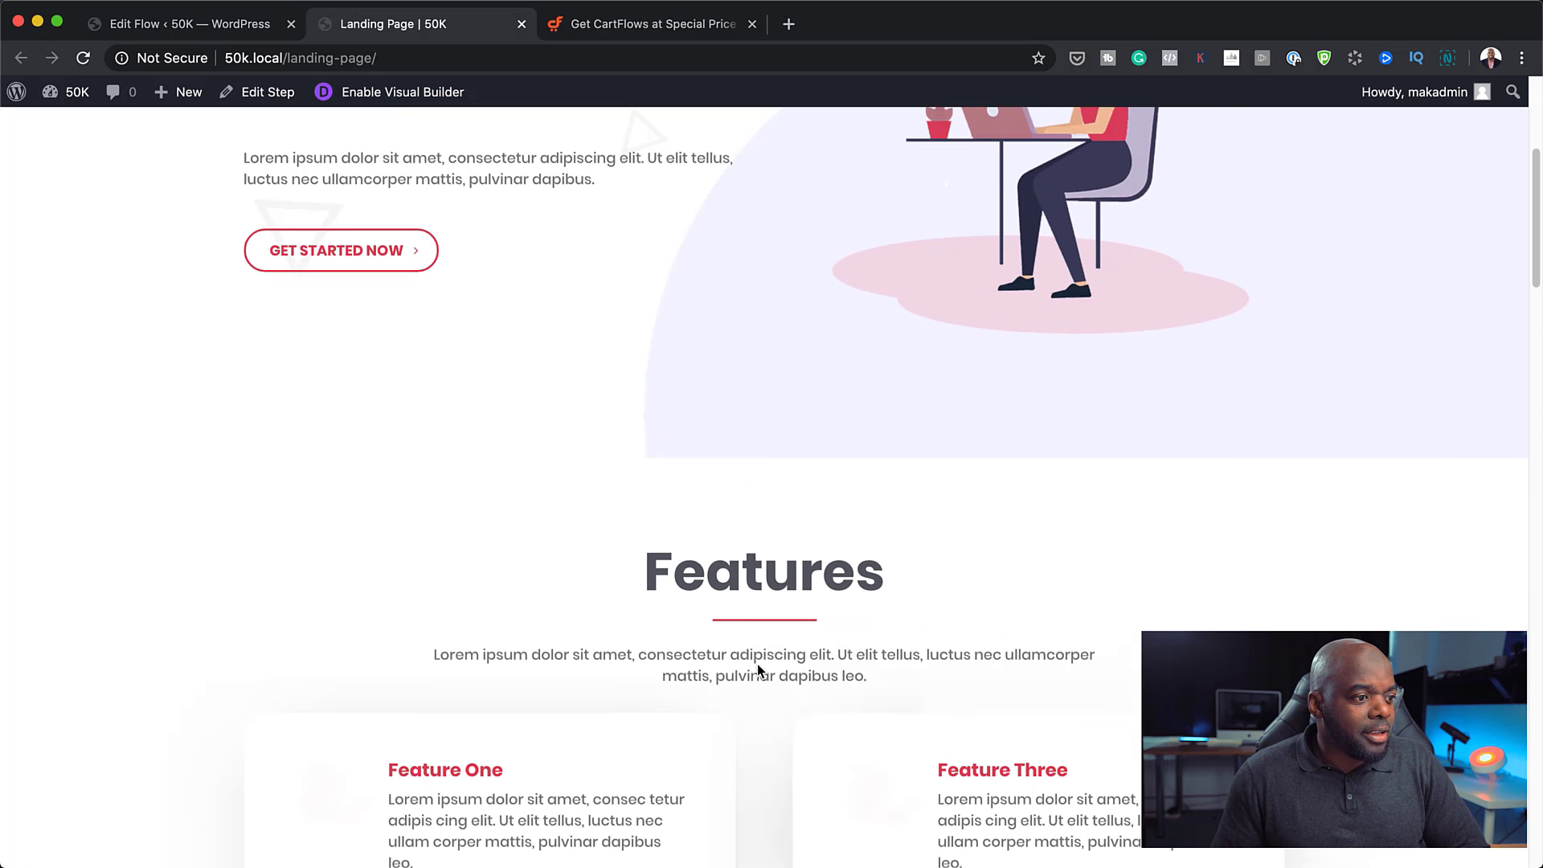
pyautogui.scroll(-20, 757, 664)
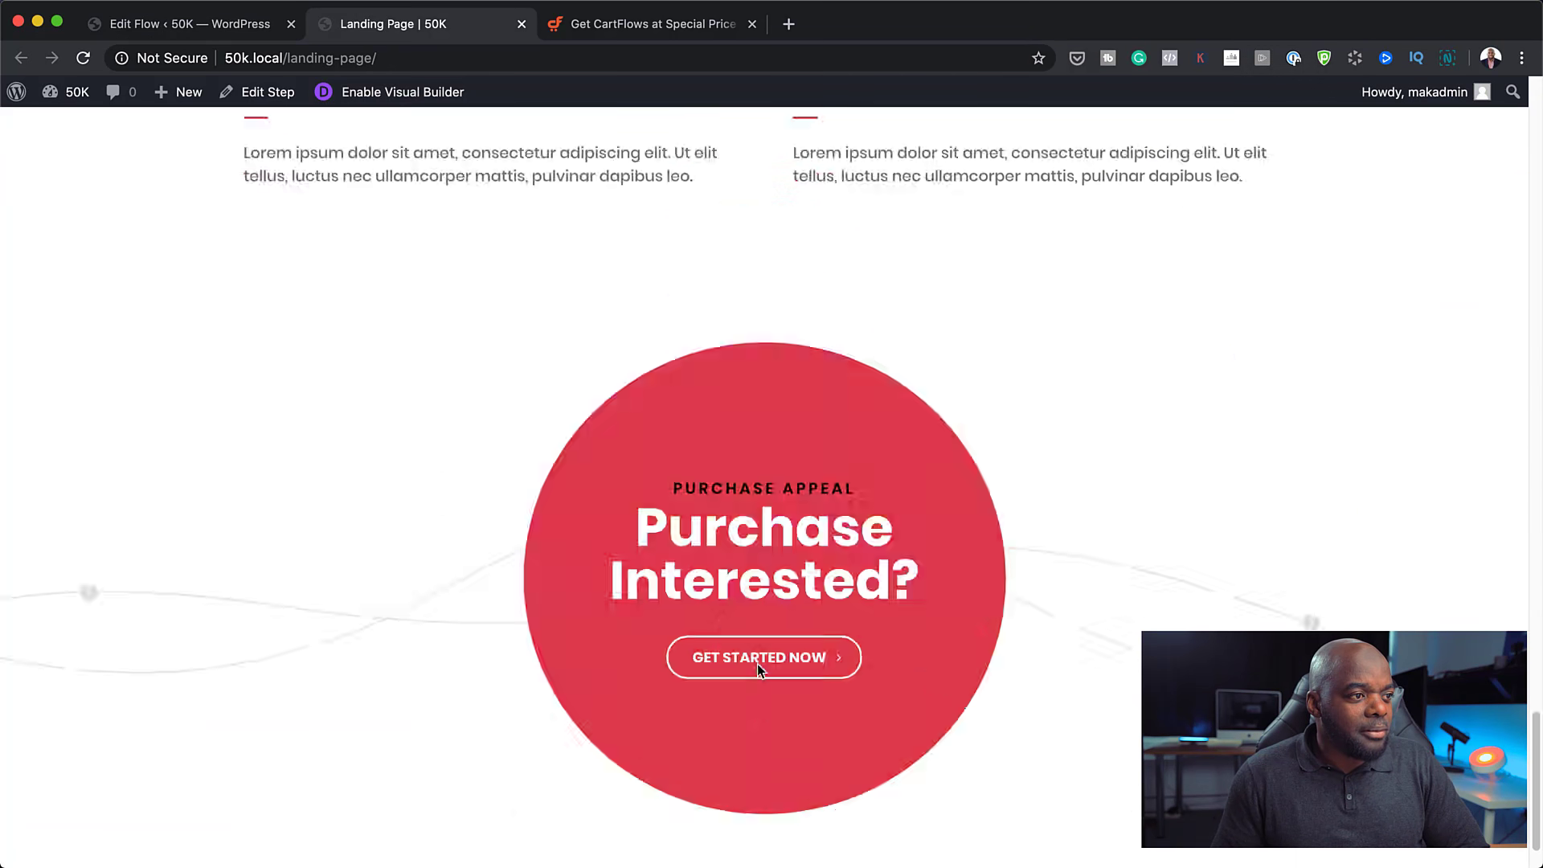
pyautogui.scroll(20, 757, 664)
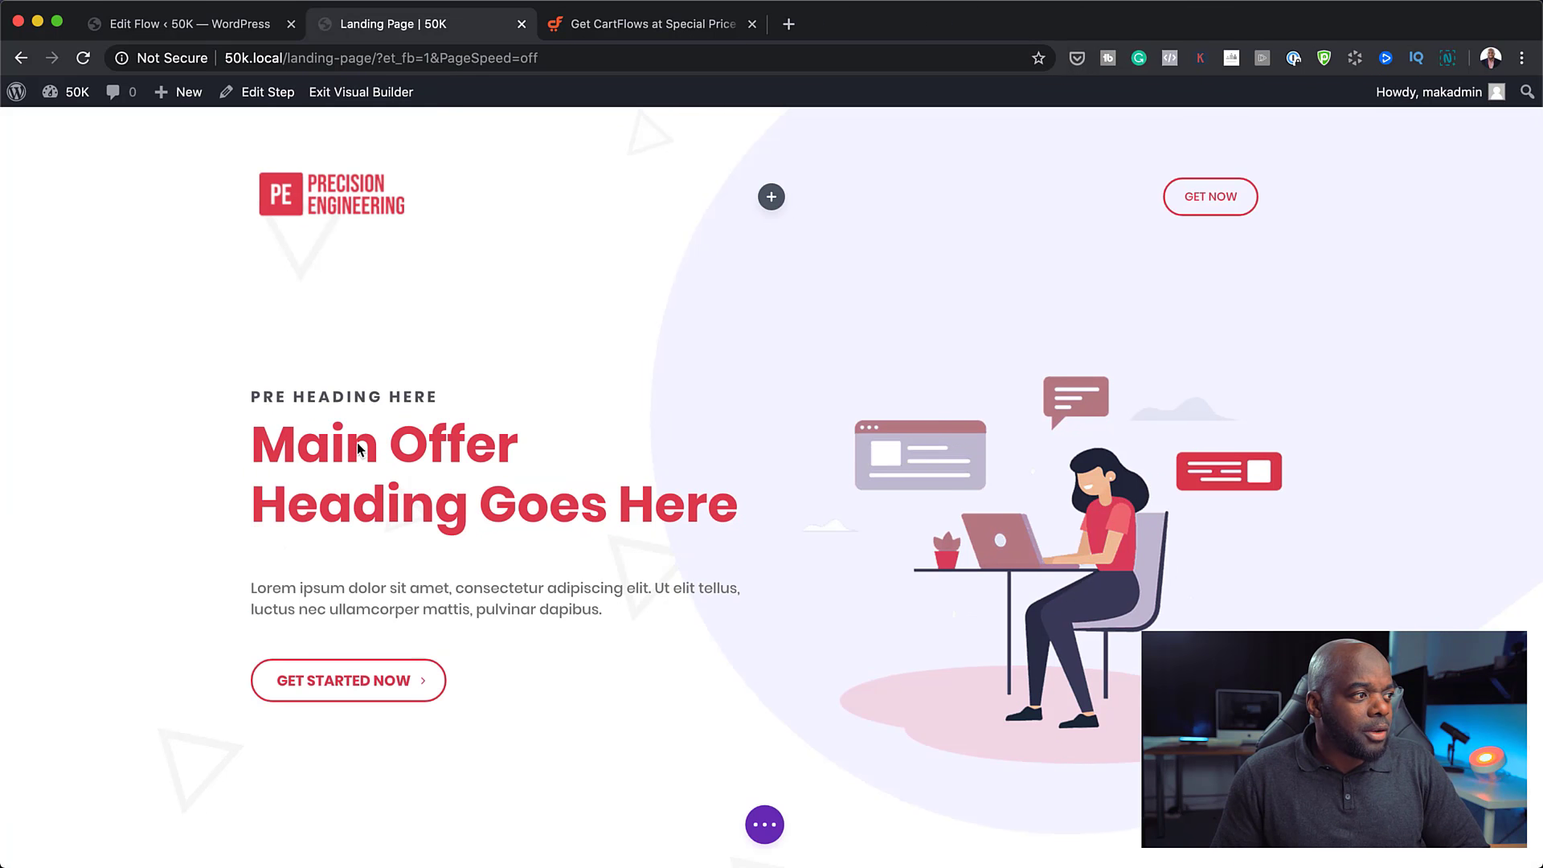
pyautogui.scroll(-1, 723, 503)
pyautogui.scroll(-10, 776, 507)
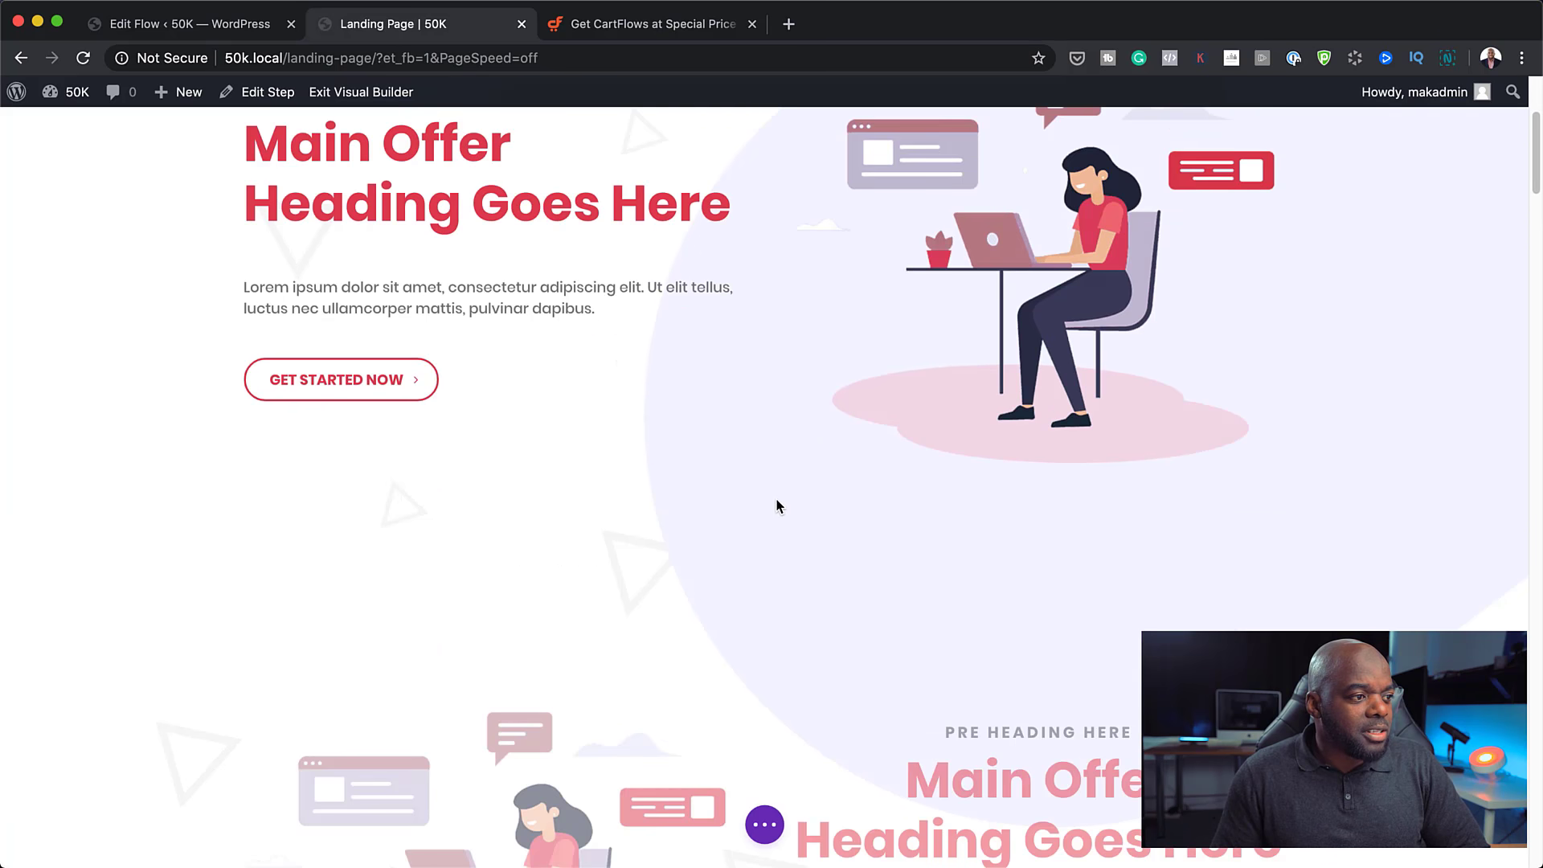
pyautogui.scroll(11, 775, 503)
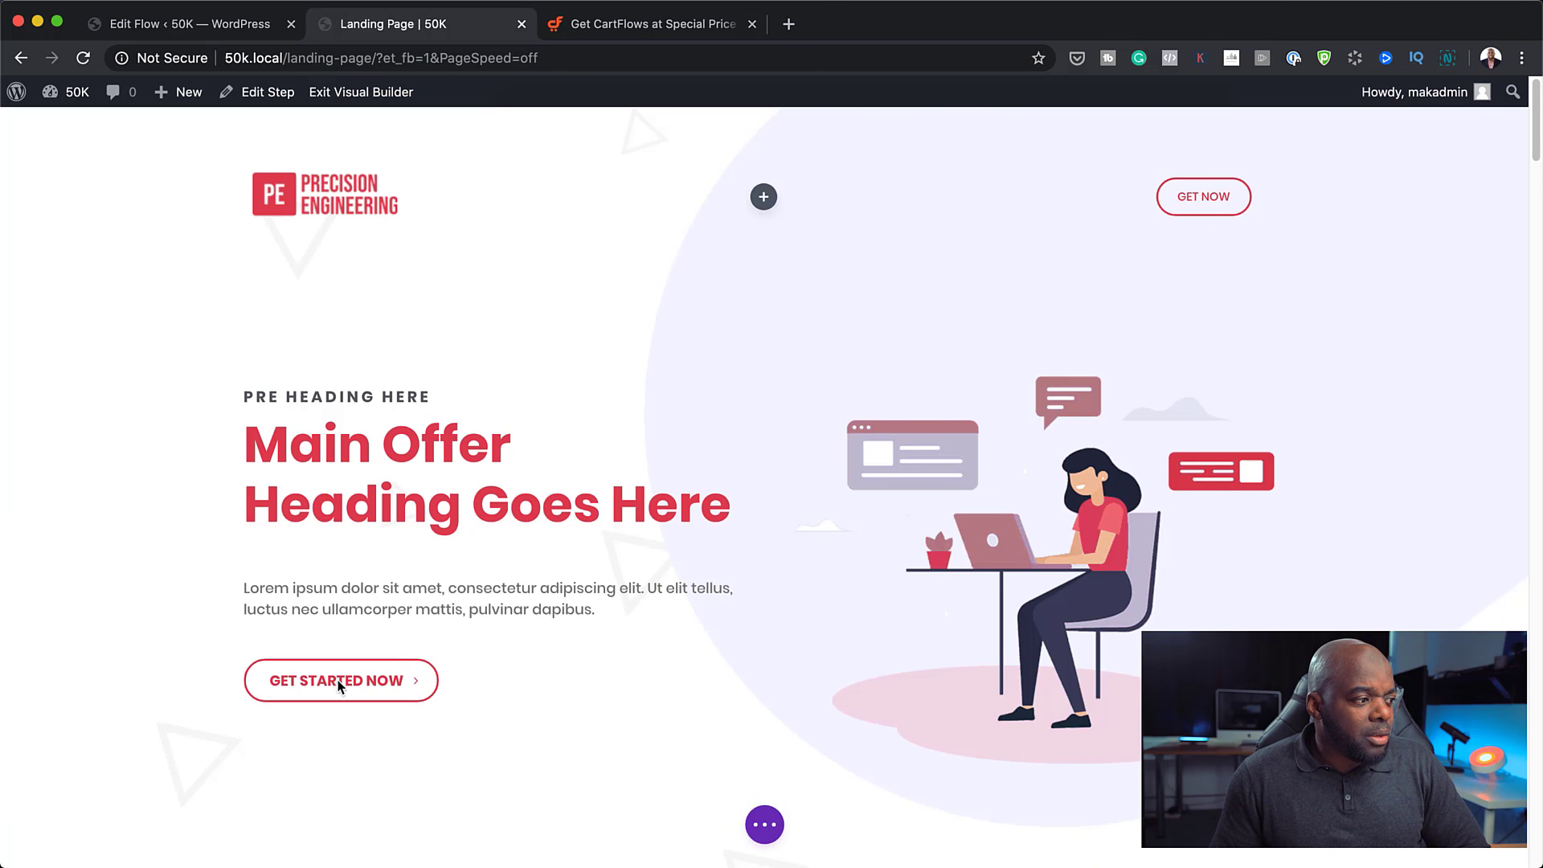
# - Replace the image of the Feature Three blurb in the Features section with the key icon and save the blurb
pyautogui.scroll(-12, 738, 631)
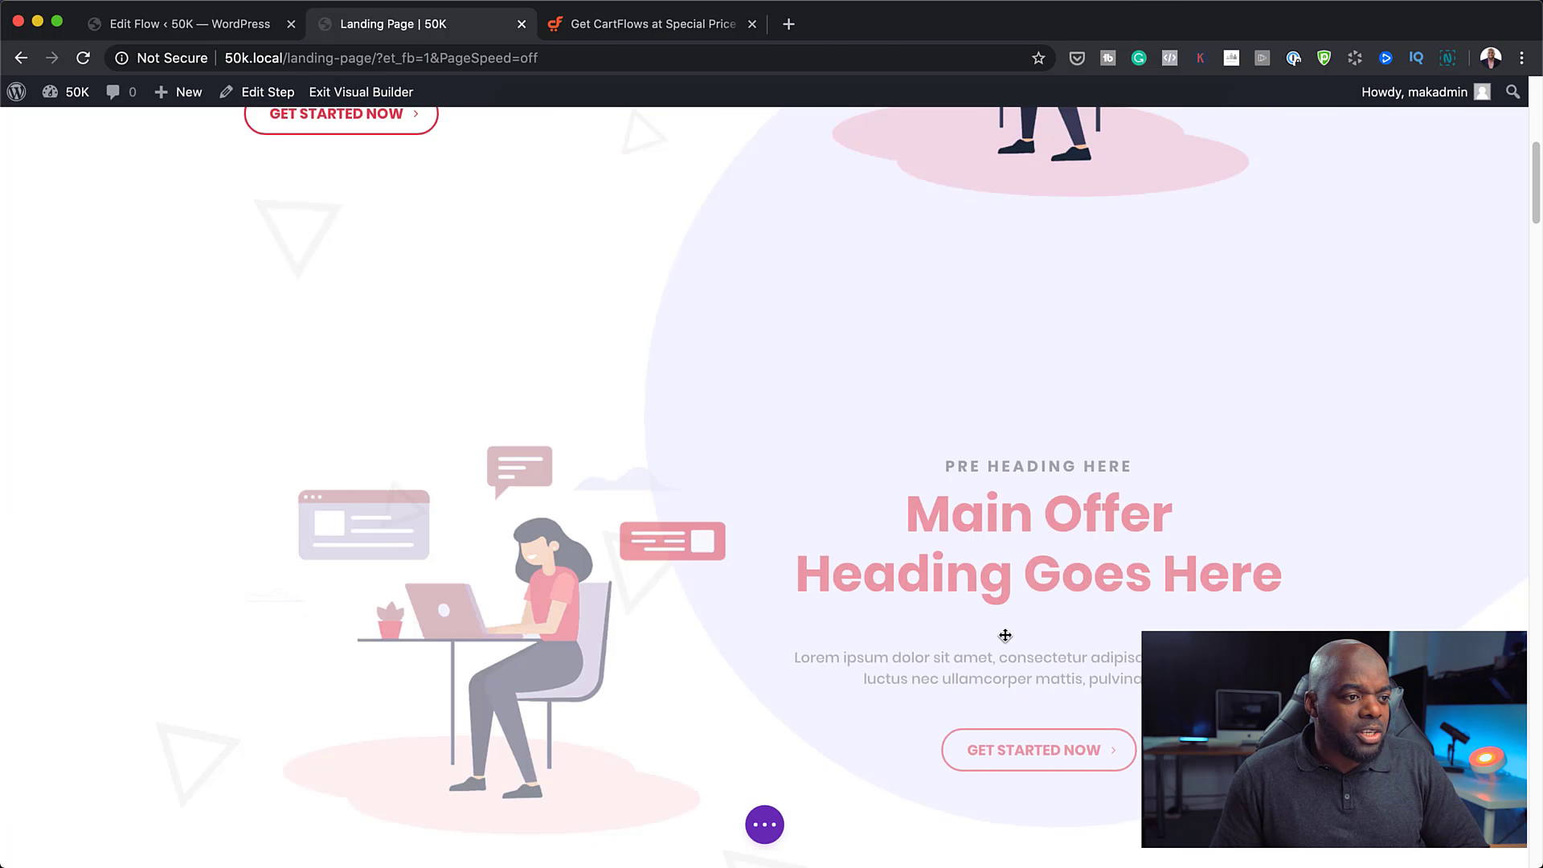
pyautogui.scroll(-3, 1006, 635)
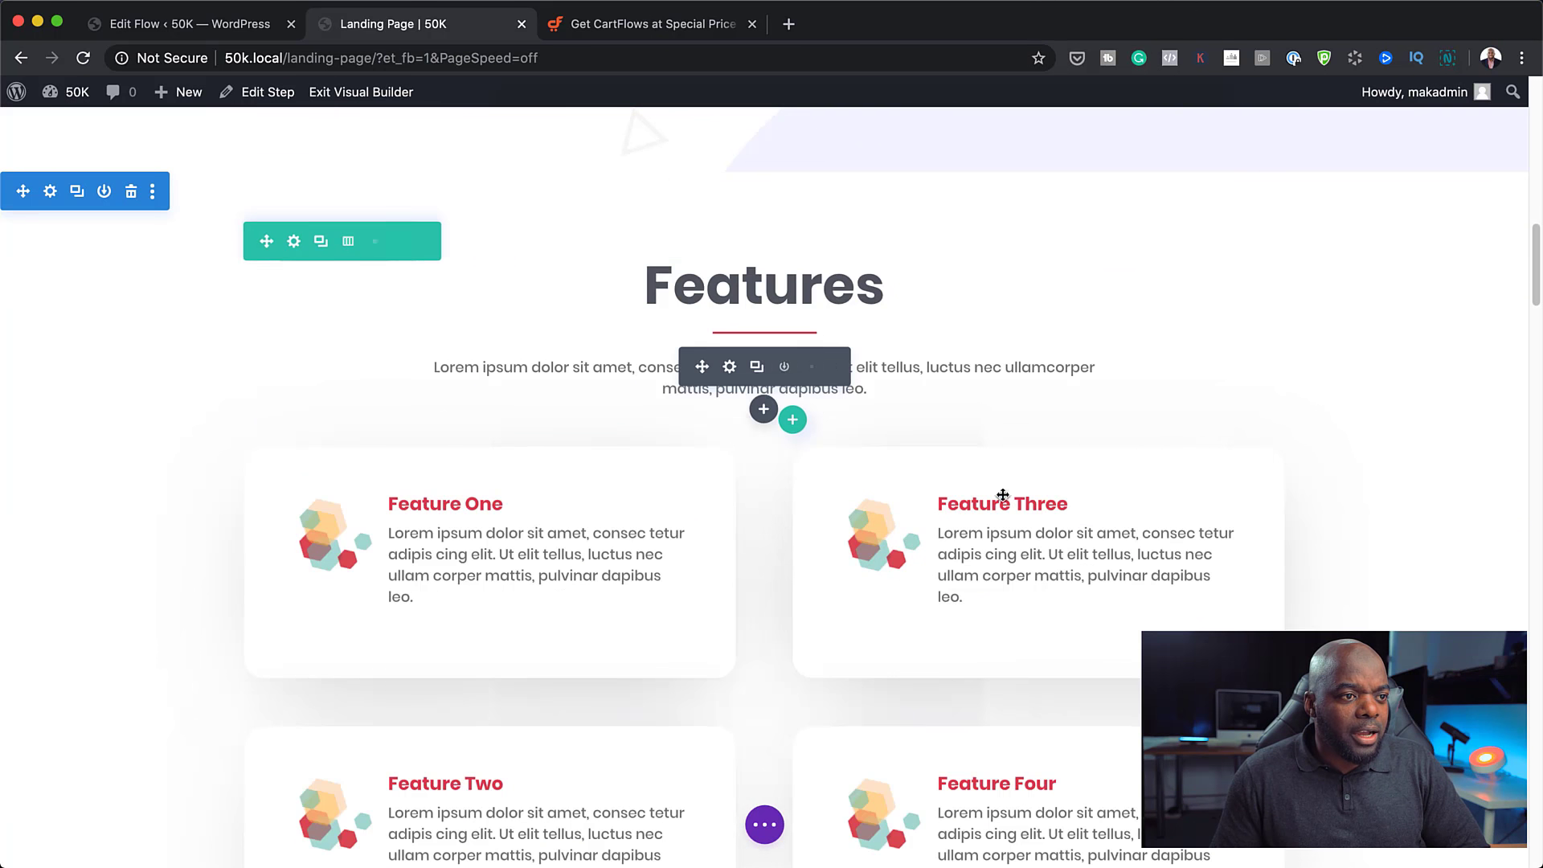
pyautogui.moveTo(1006, 503)
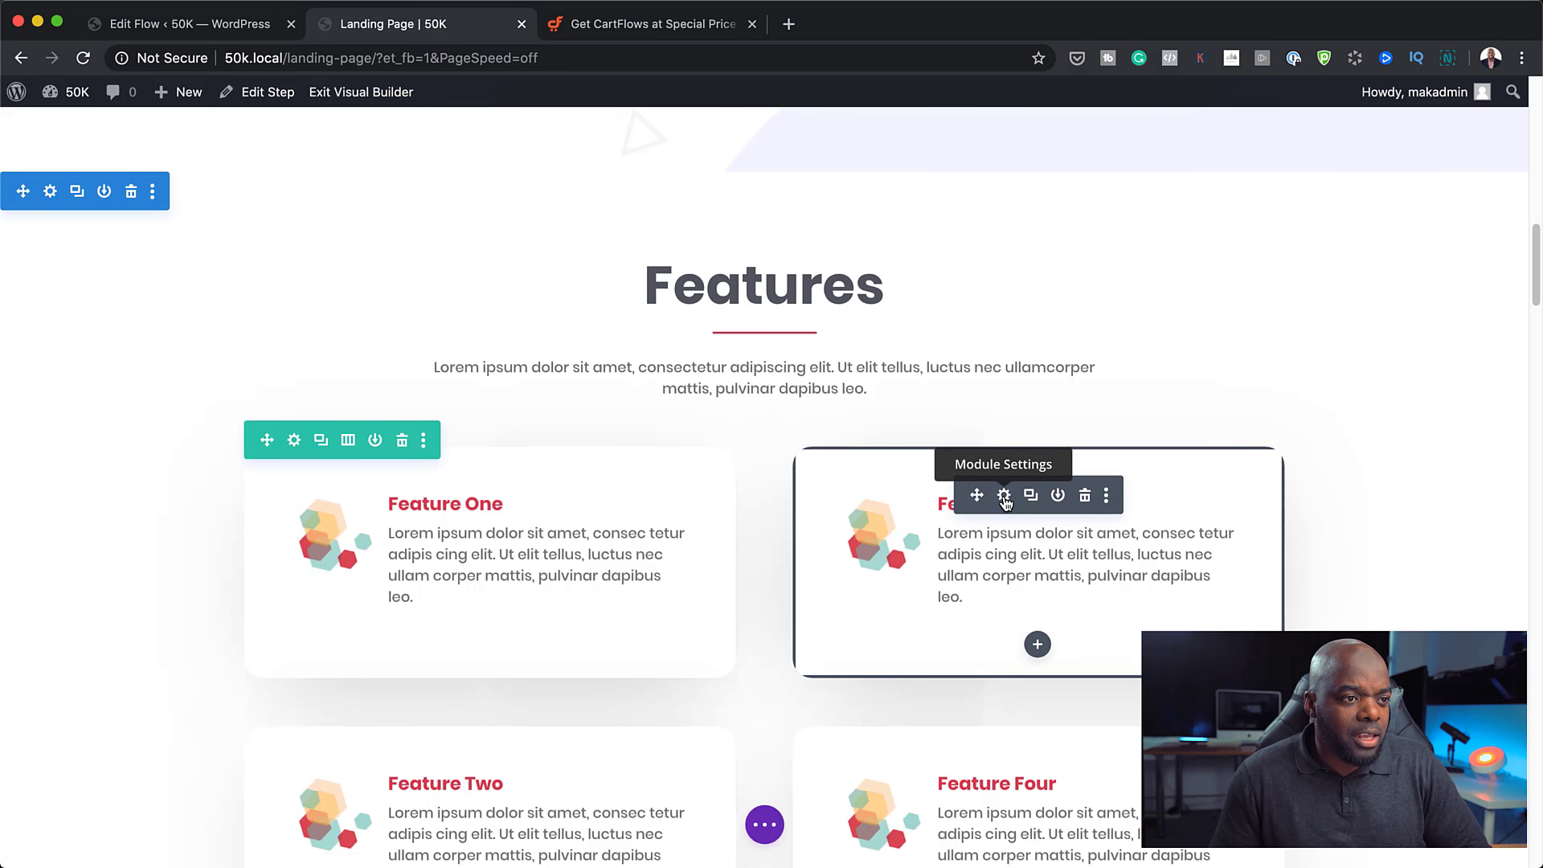
pyautogui.click(1005, 496)
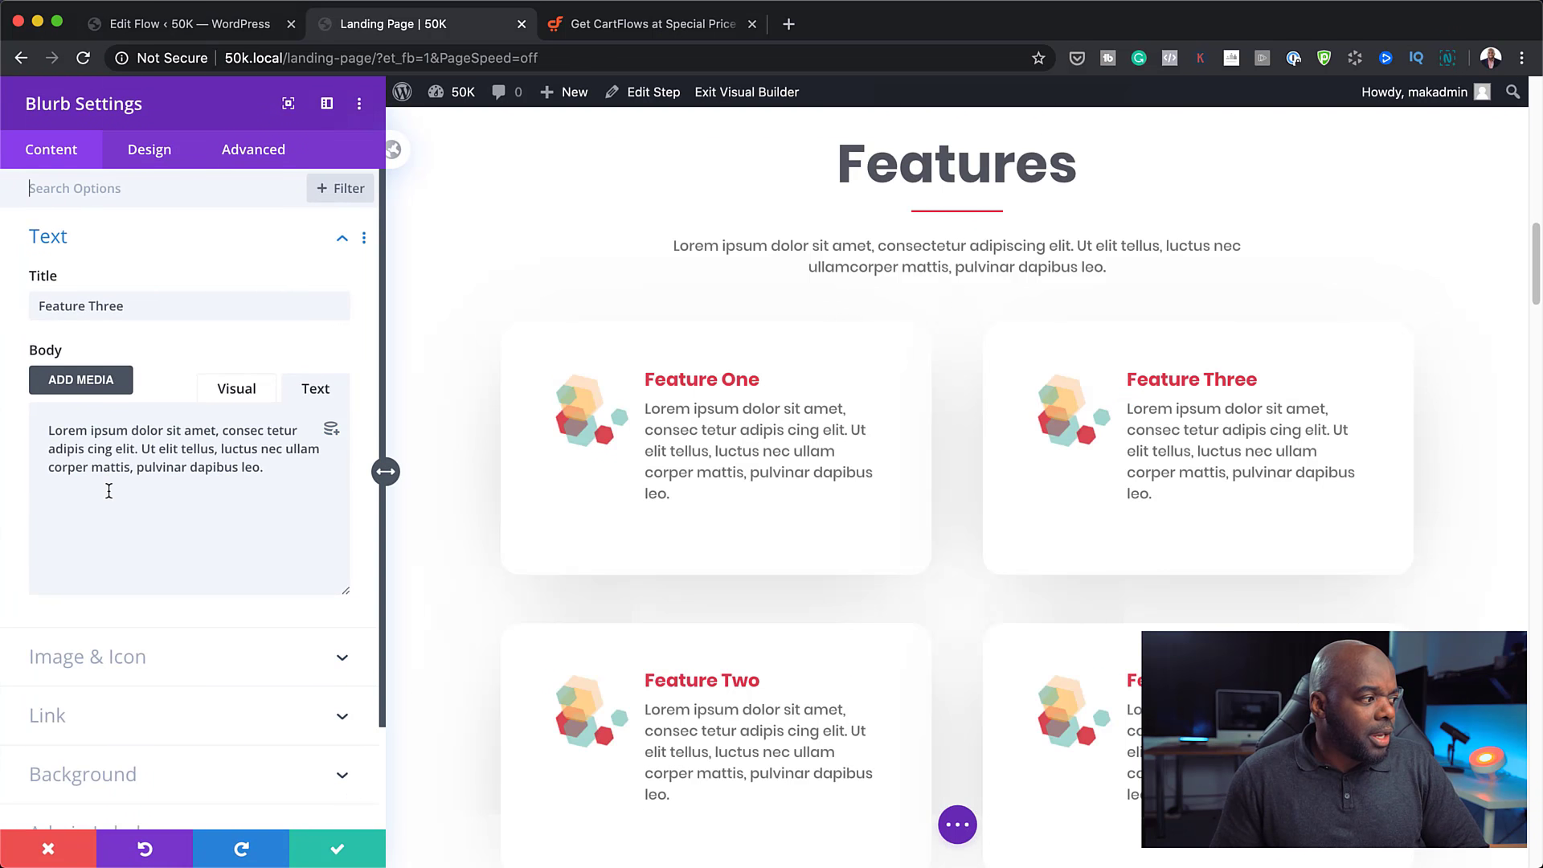
pyautogui.click(124, 659)
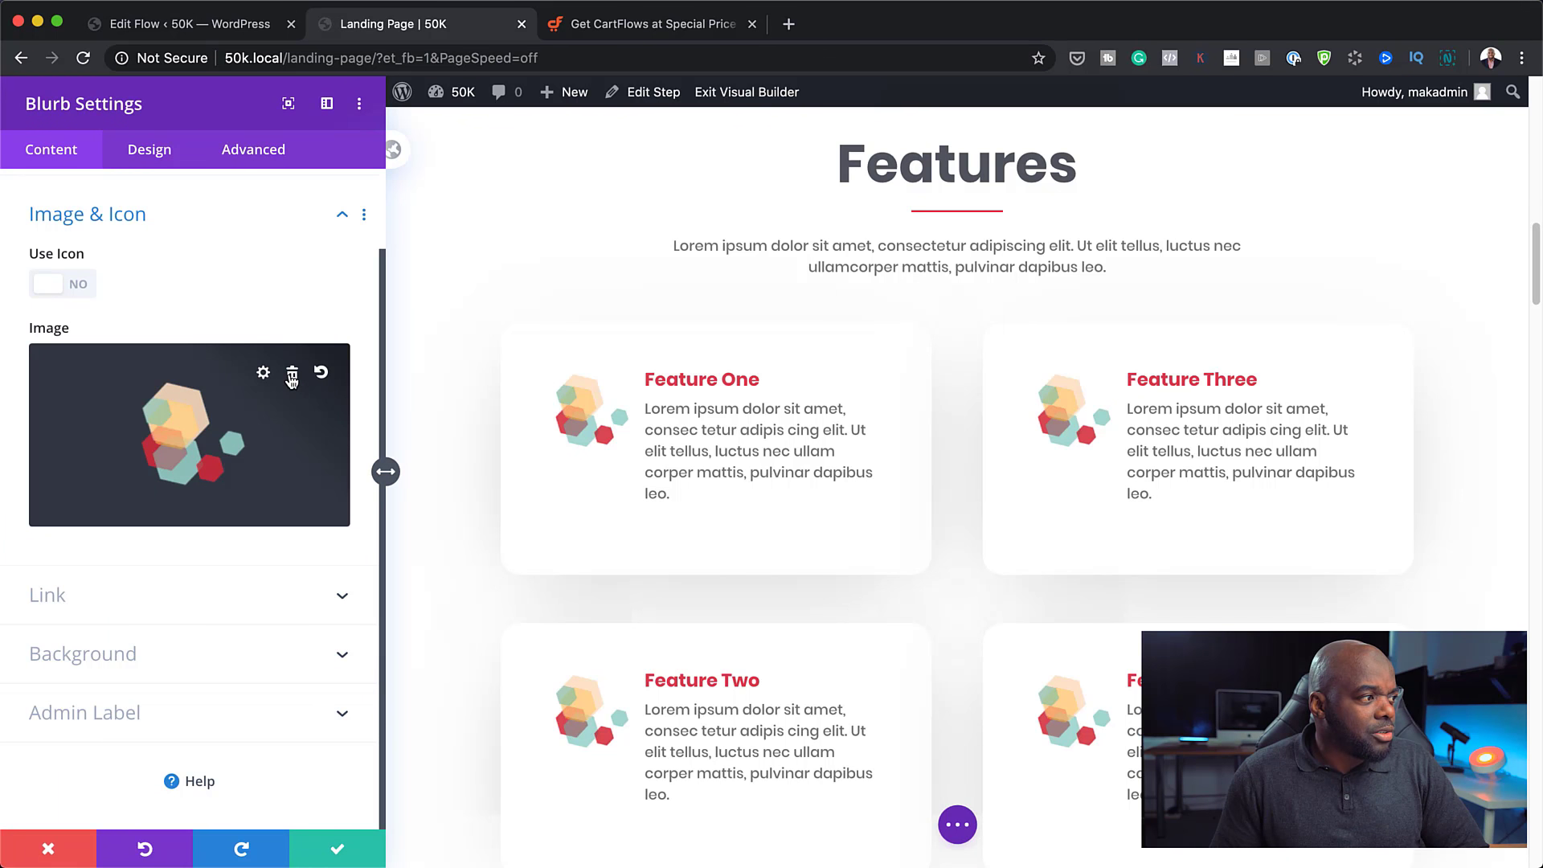
pyautogui.click(74, 288)
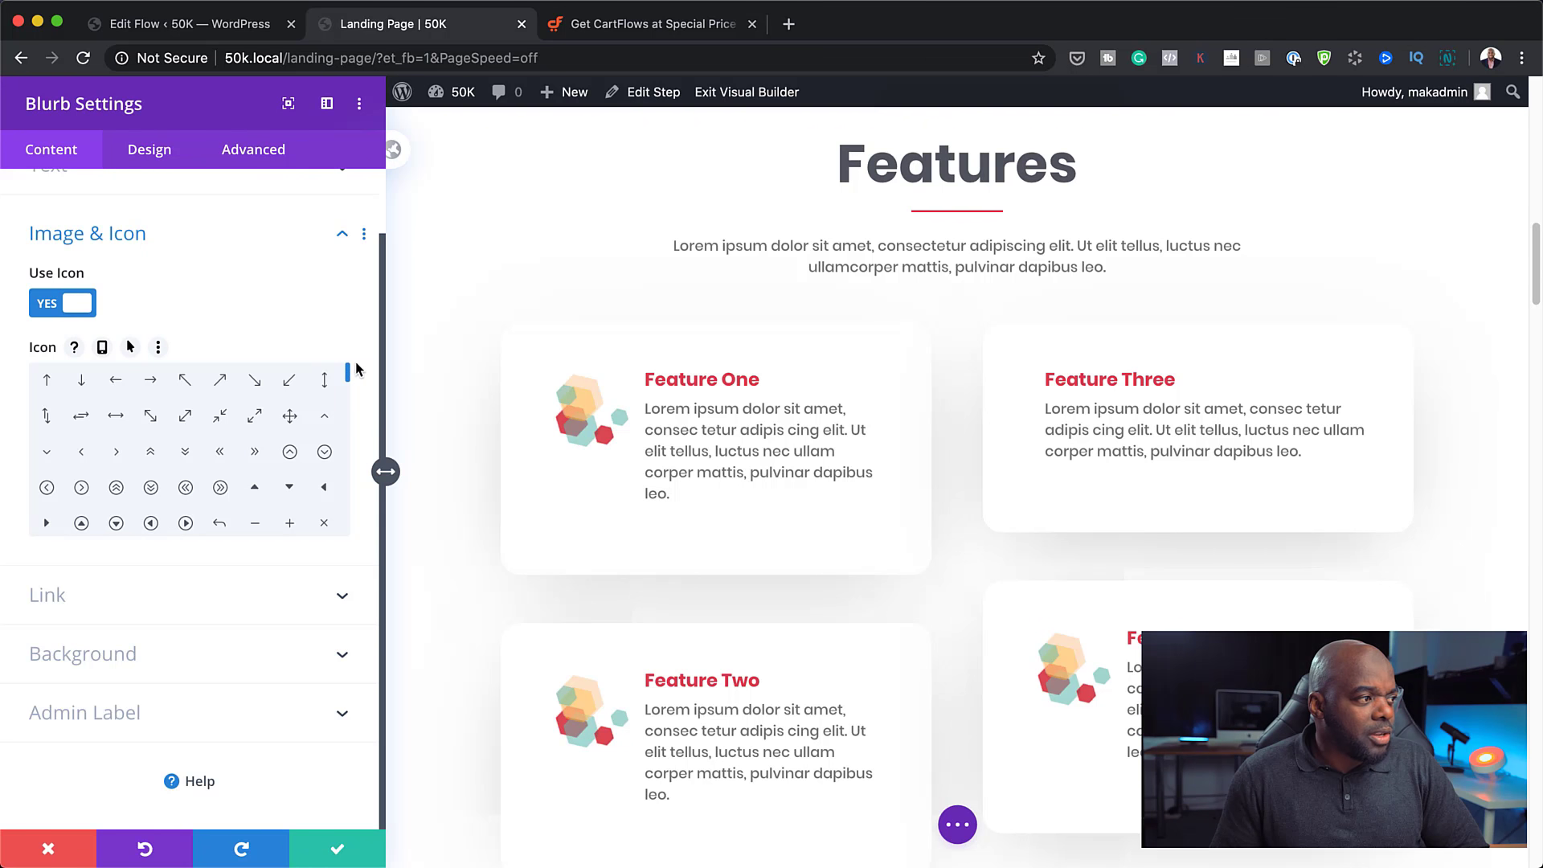
pyautogui.moveTo(347, 376); pyautogui.dragTo(353, 408)
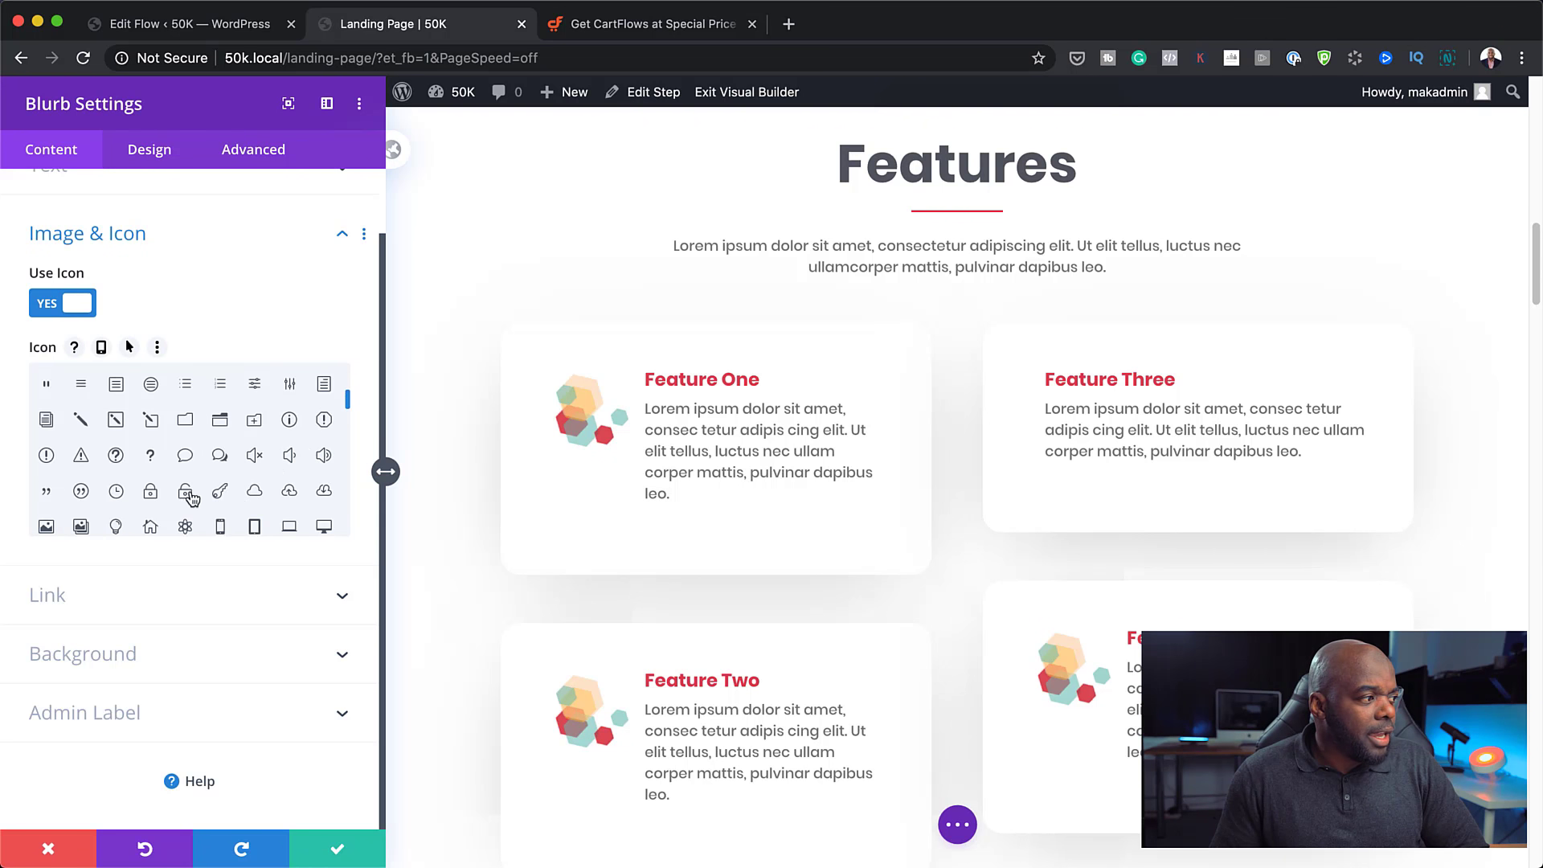
pyautogui.click(217, 492)
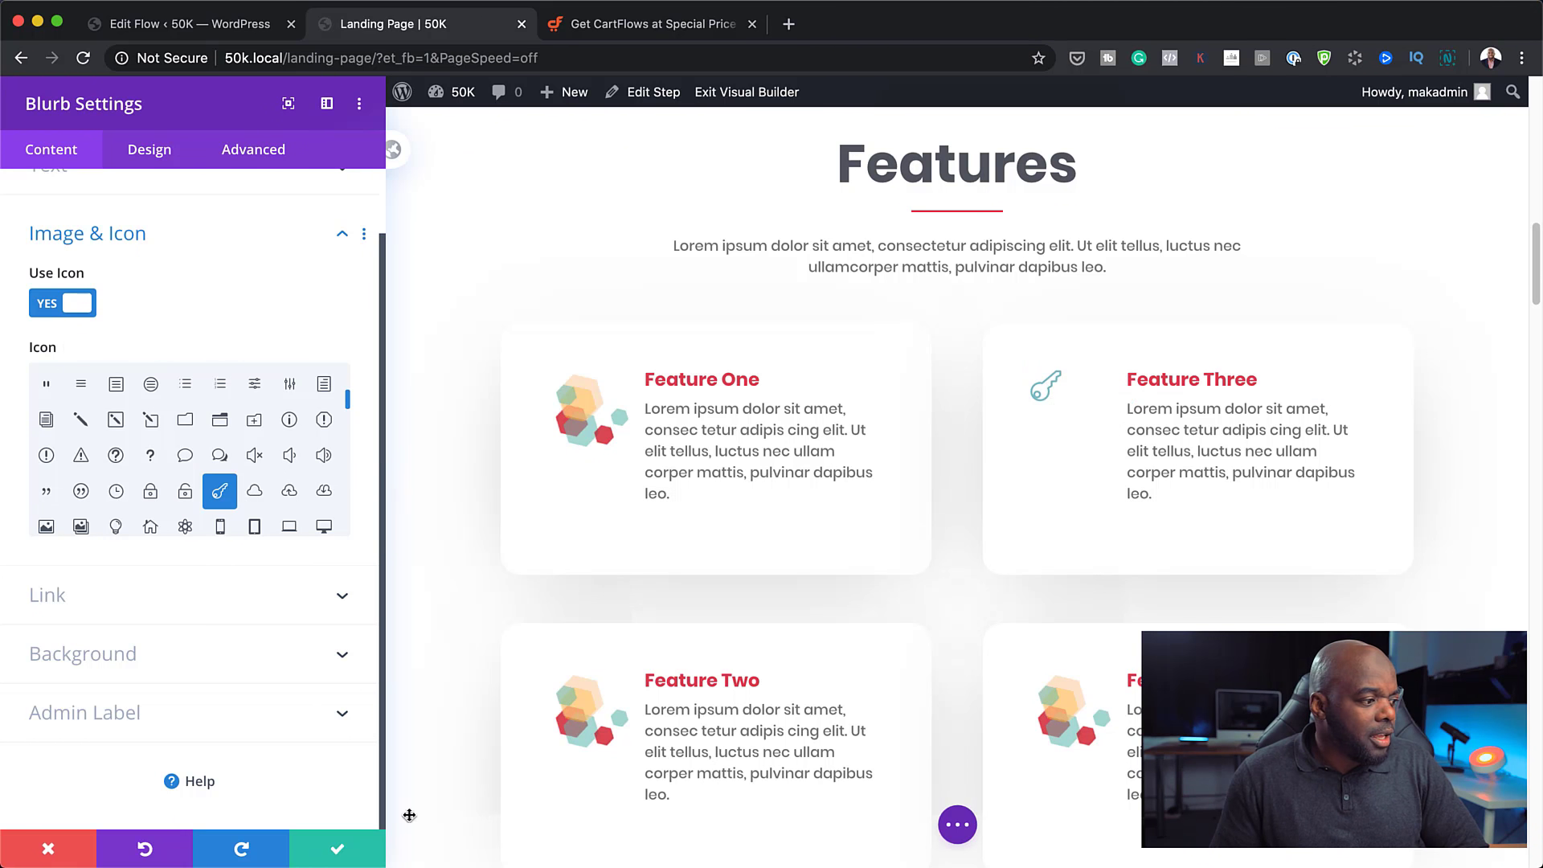
pyautogui.click(337, 855)
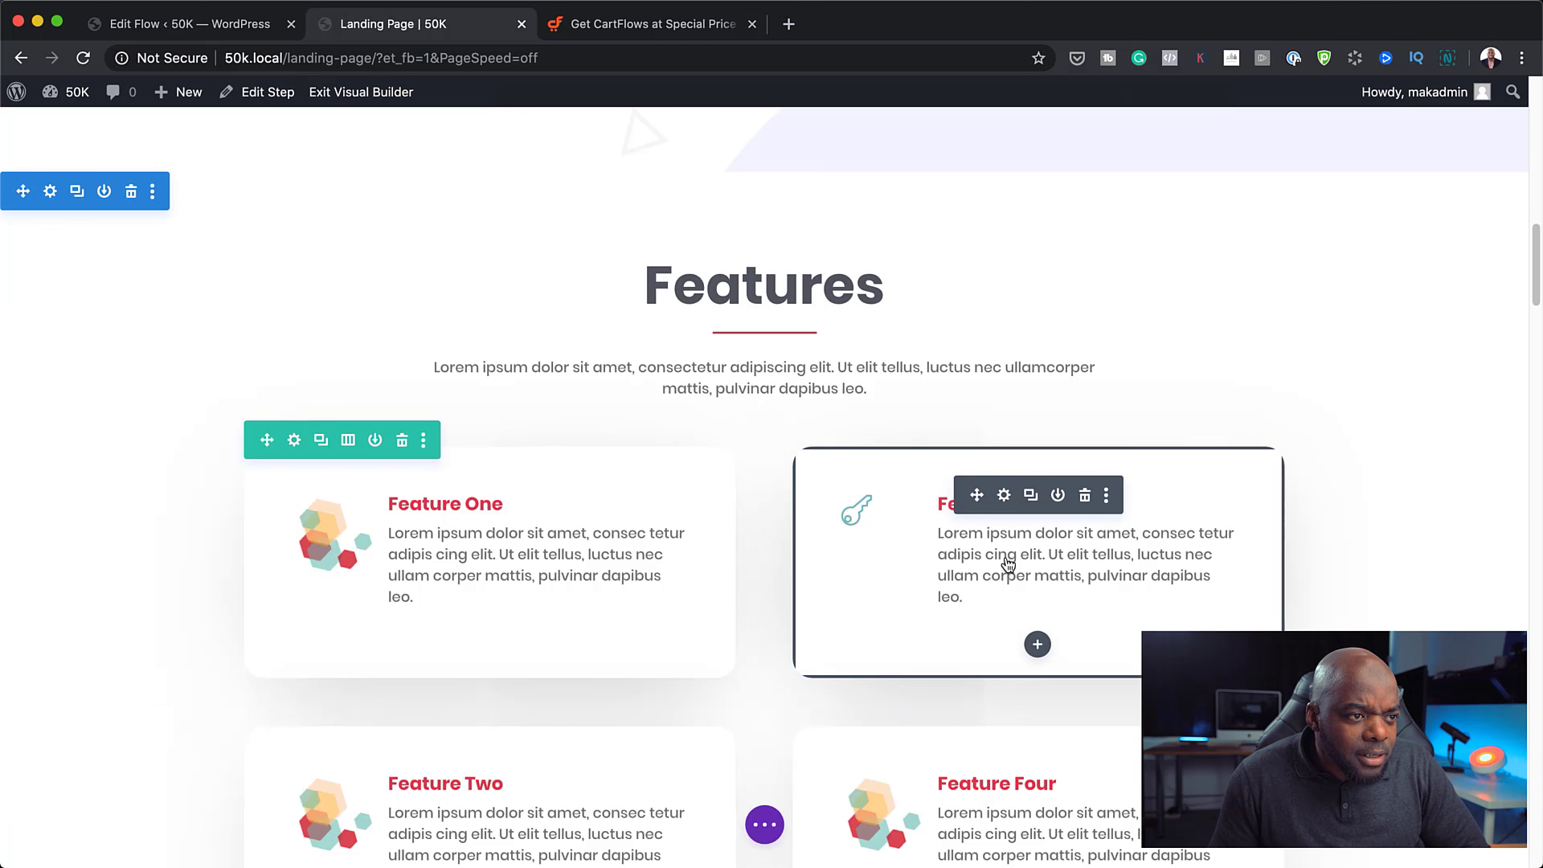
# - Change the title of the blurb with the key icon to New Feature Three
pyautogui.click(1005, 495)
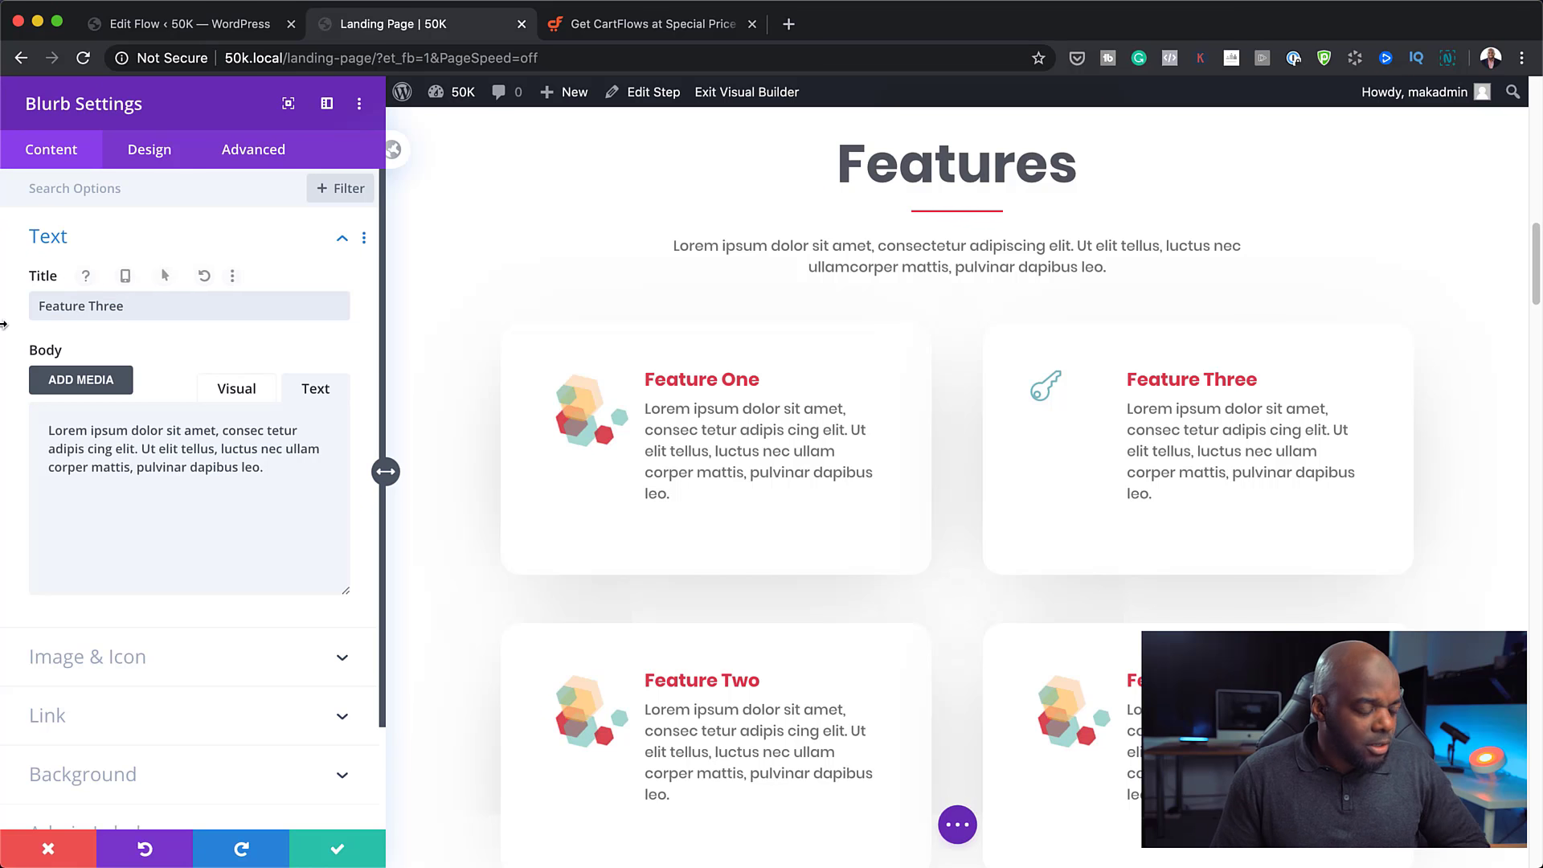
pyautogui.tripleClick(132, 307)
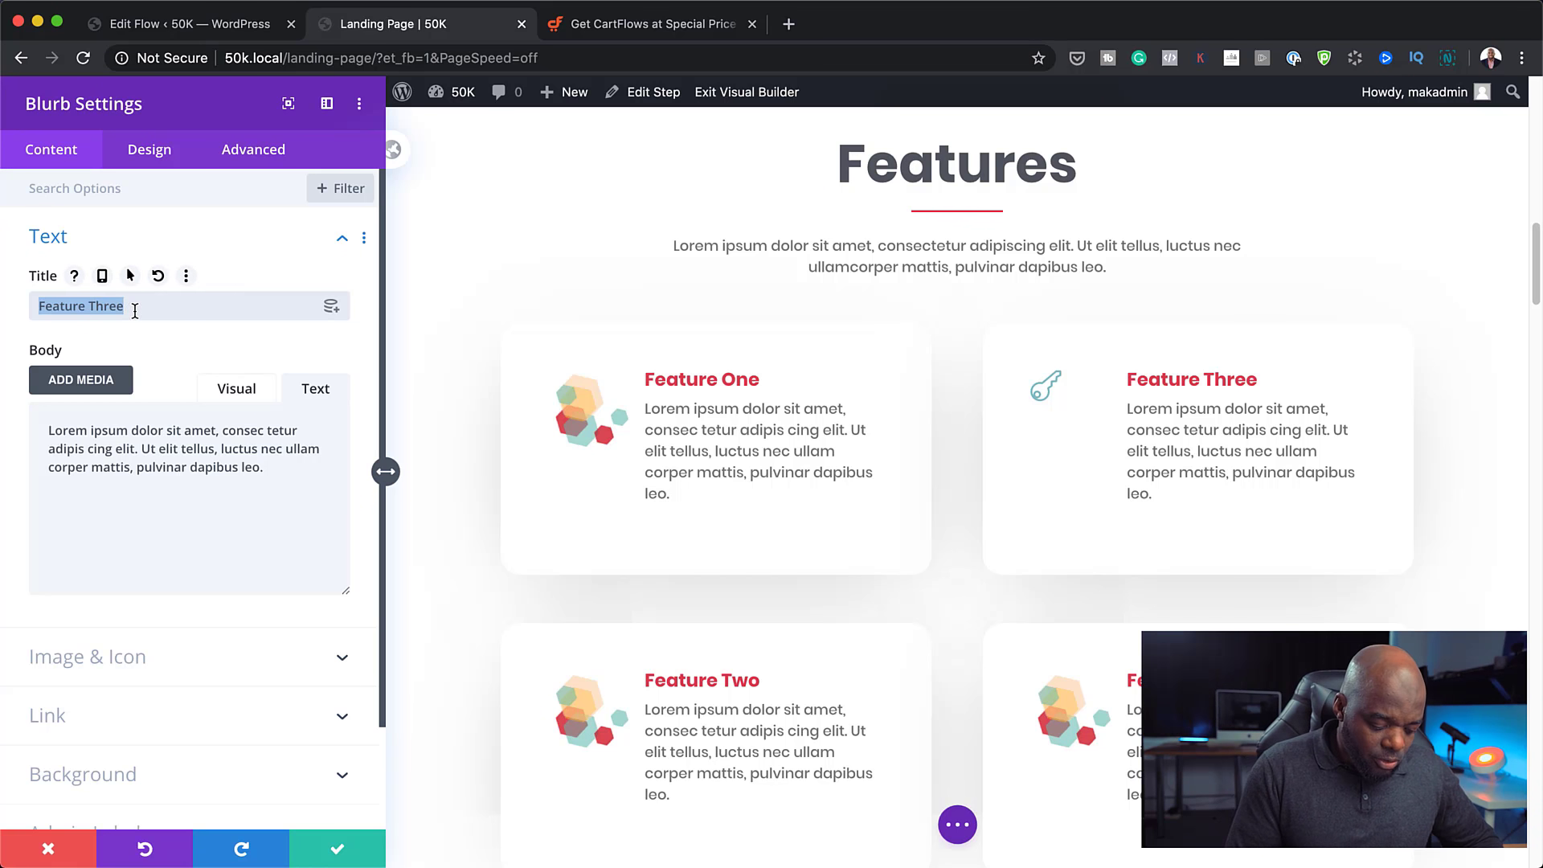
pyautogui.click(34, 308)
pyautogui.write('New')
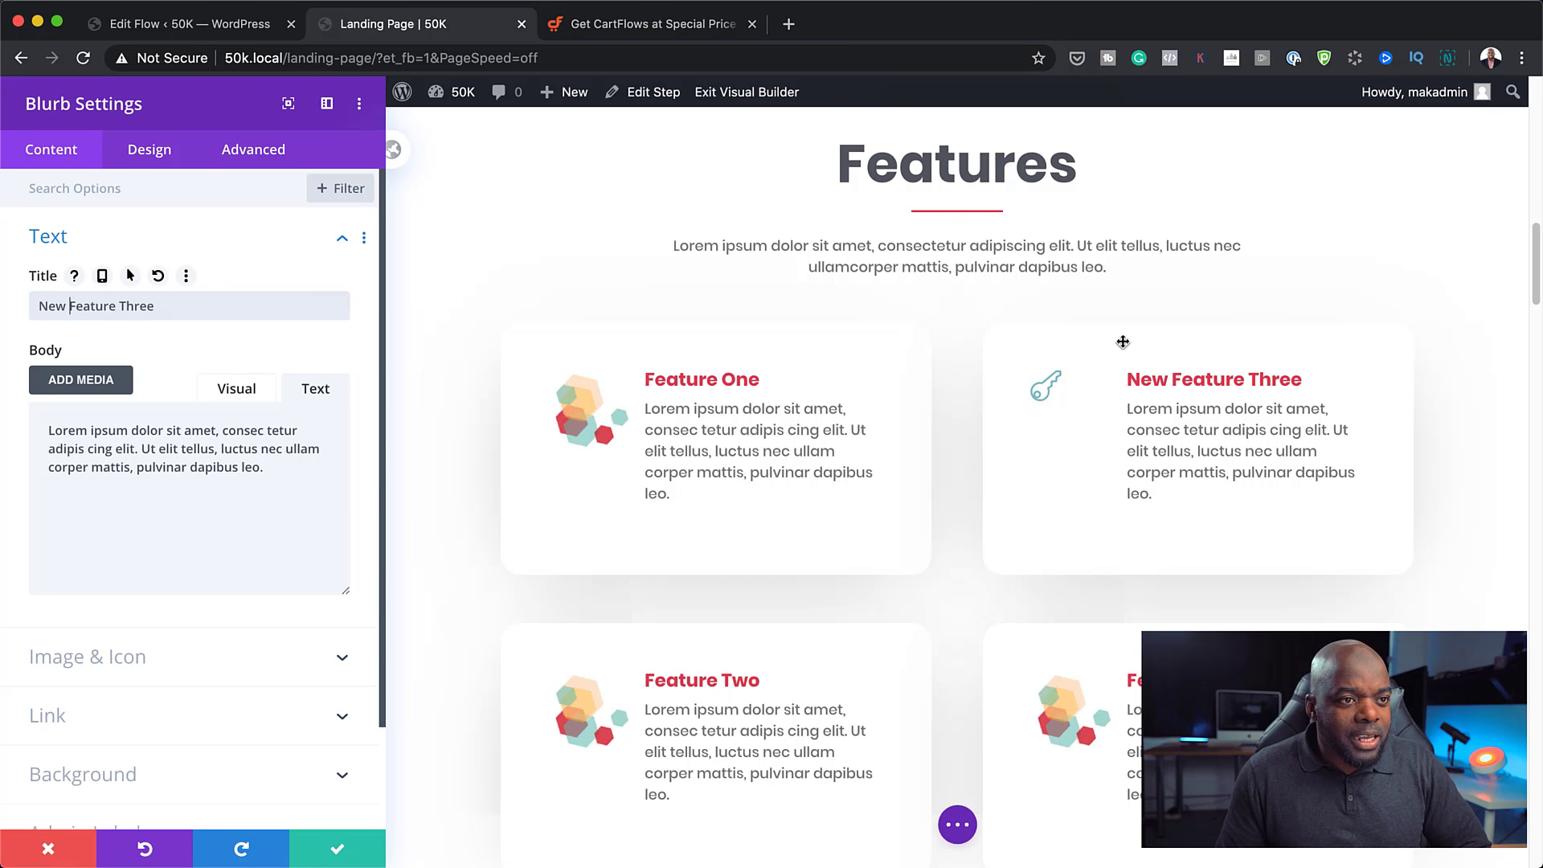
# - Review the blurb's text design options and save the blurb settings
pyautogui.click(155, 152)
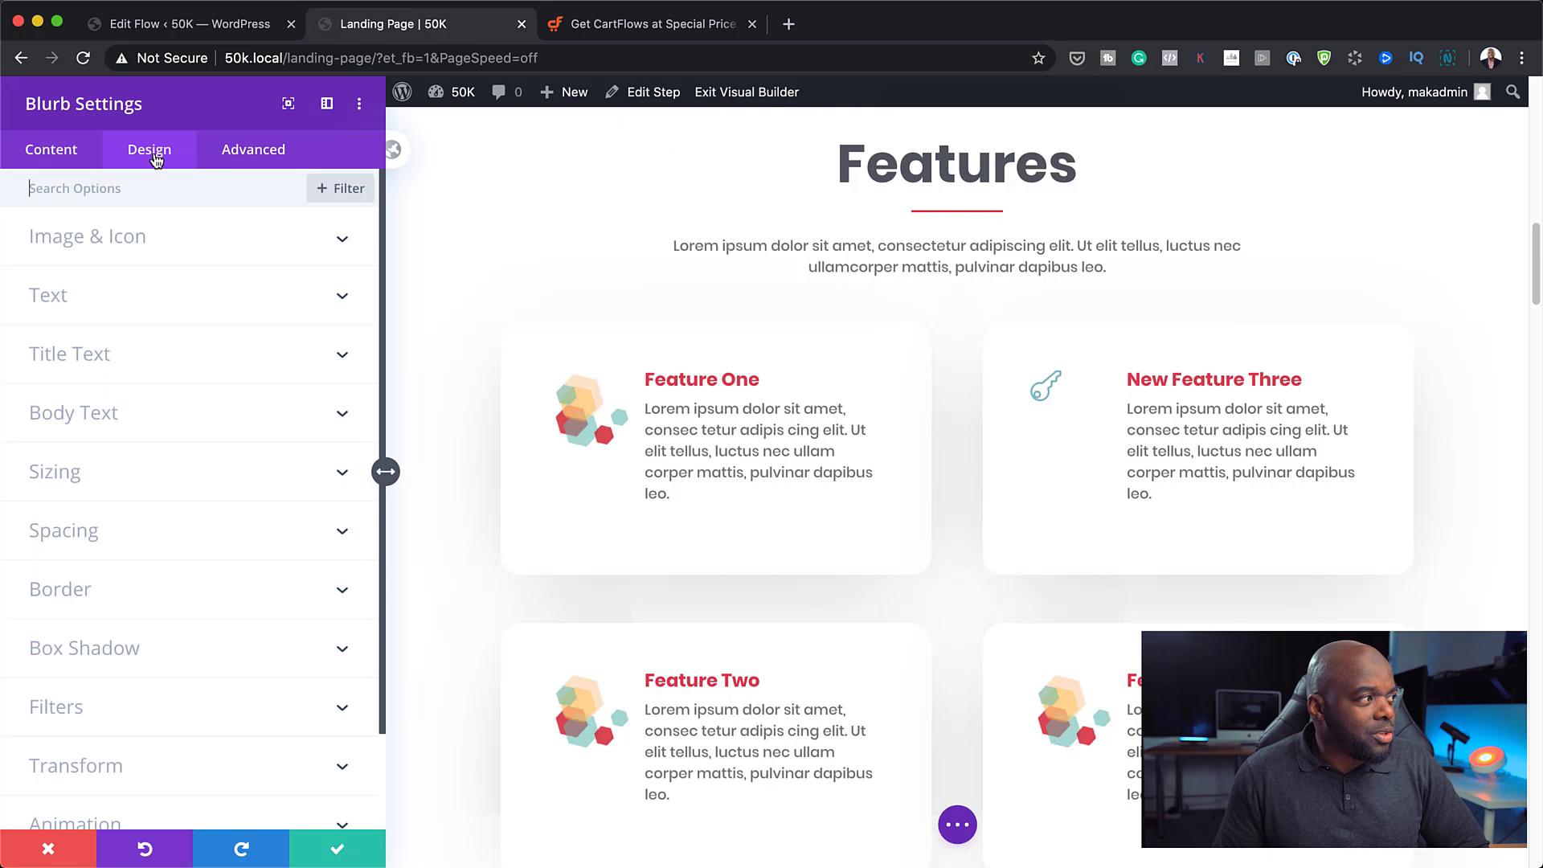
pyautogui.click(68, 297)
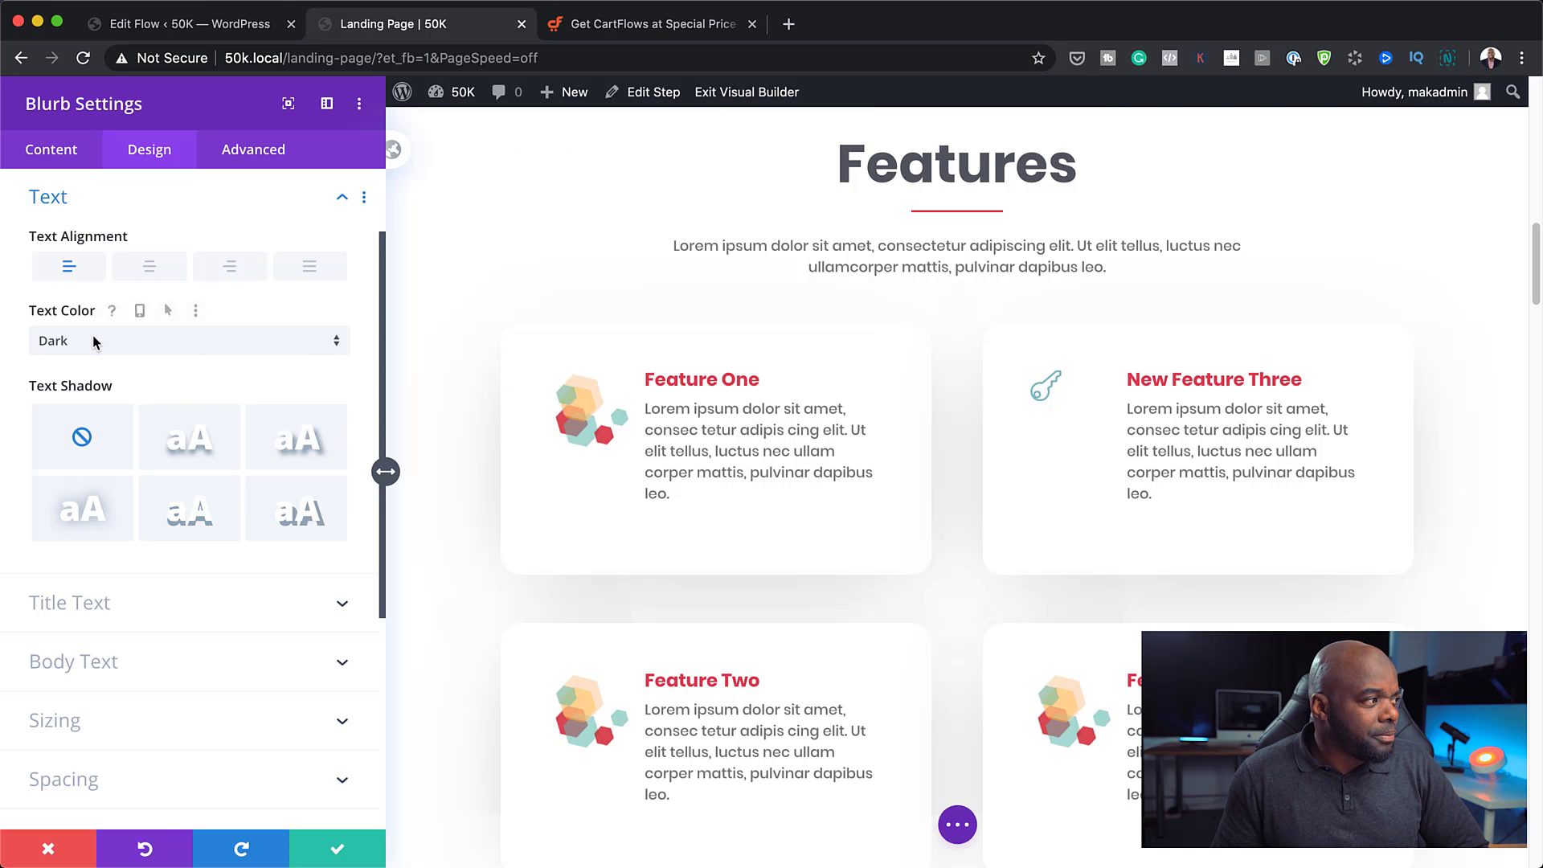
pyautogui.scroll(-3, 94, 338)
pyautogui.click(340, 851)
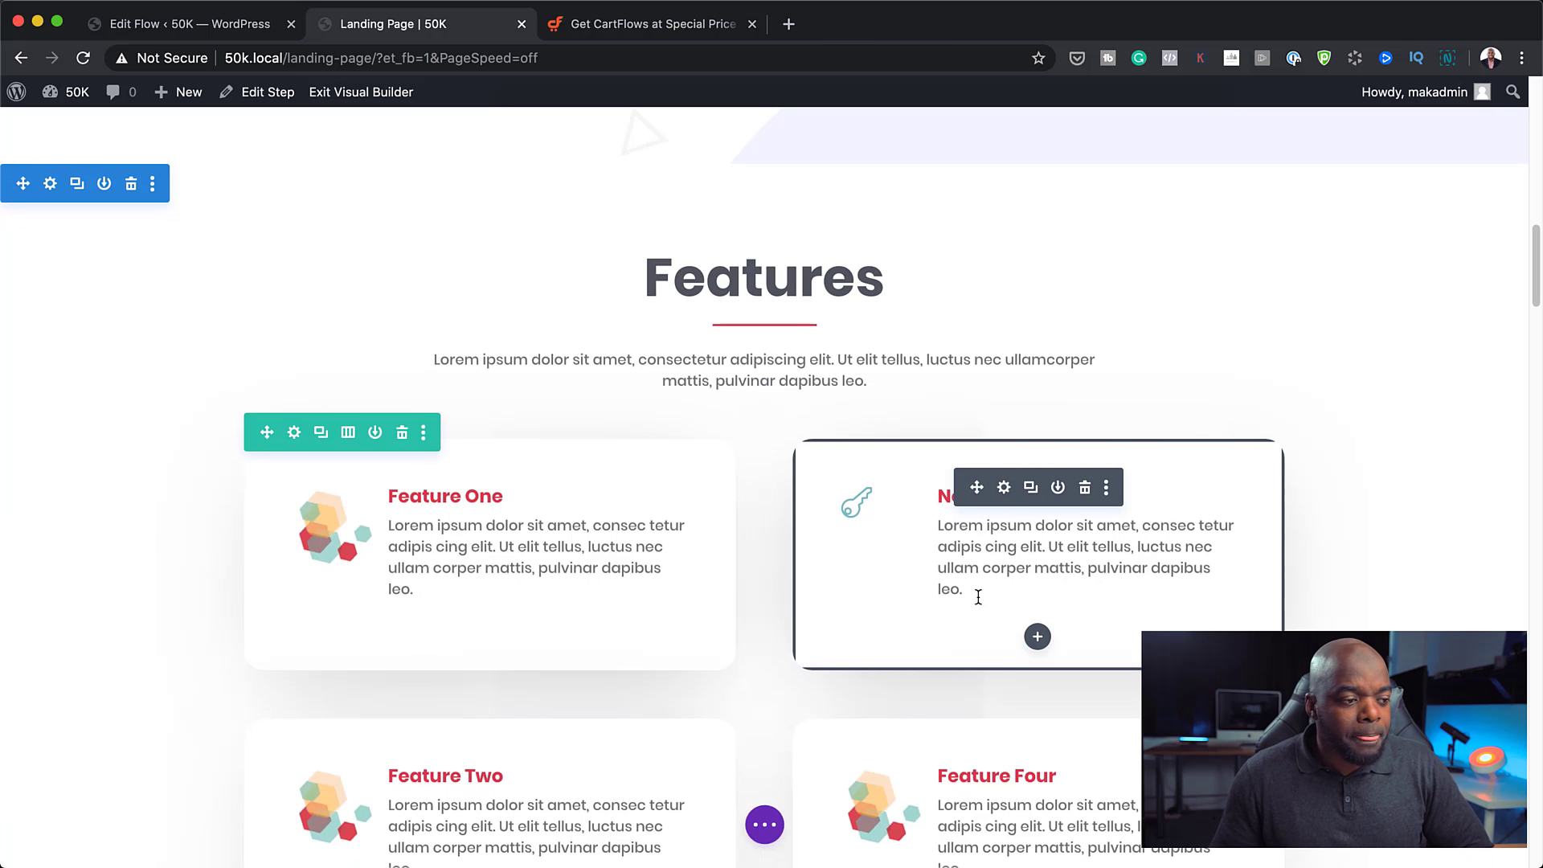
# - Look over the Trusted by and Expert Reviews sections of the landing page and expand the builder's page controls
pyautogui.scroll(-10, 979, 597)
pyautogui.scroll(-1, 978, 597)
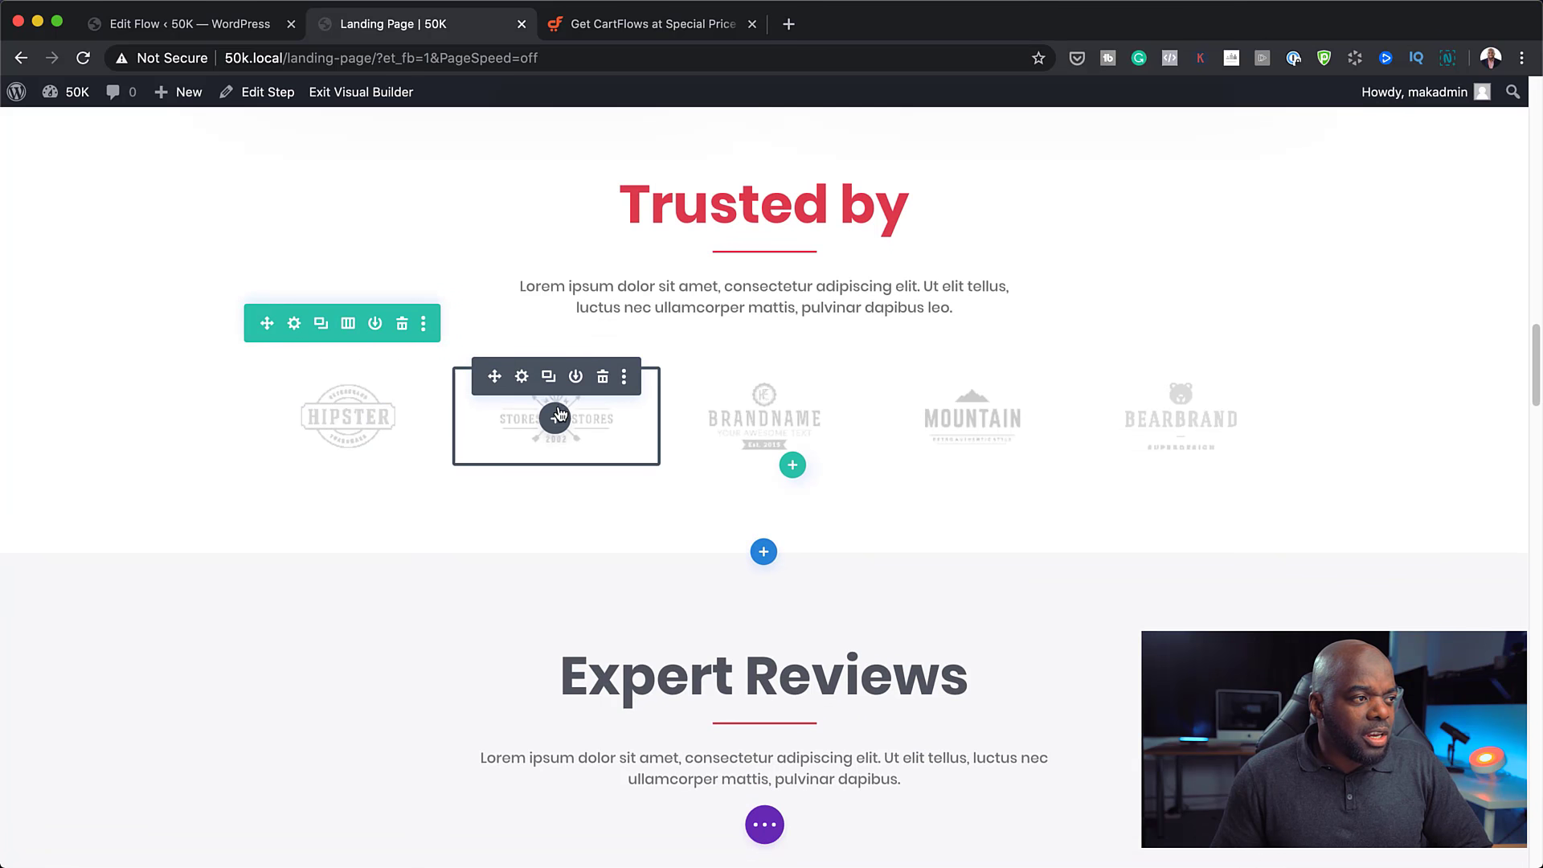
pyautogui.scroll(-5, 703, 421)
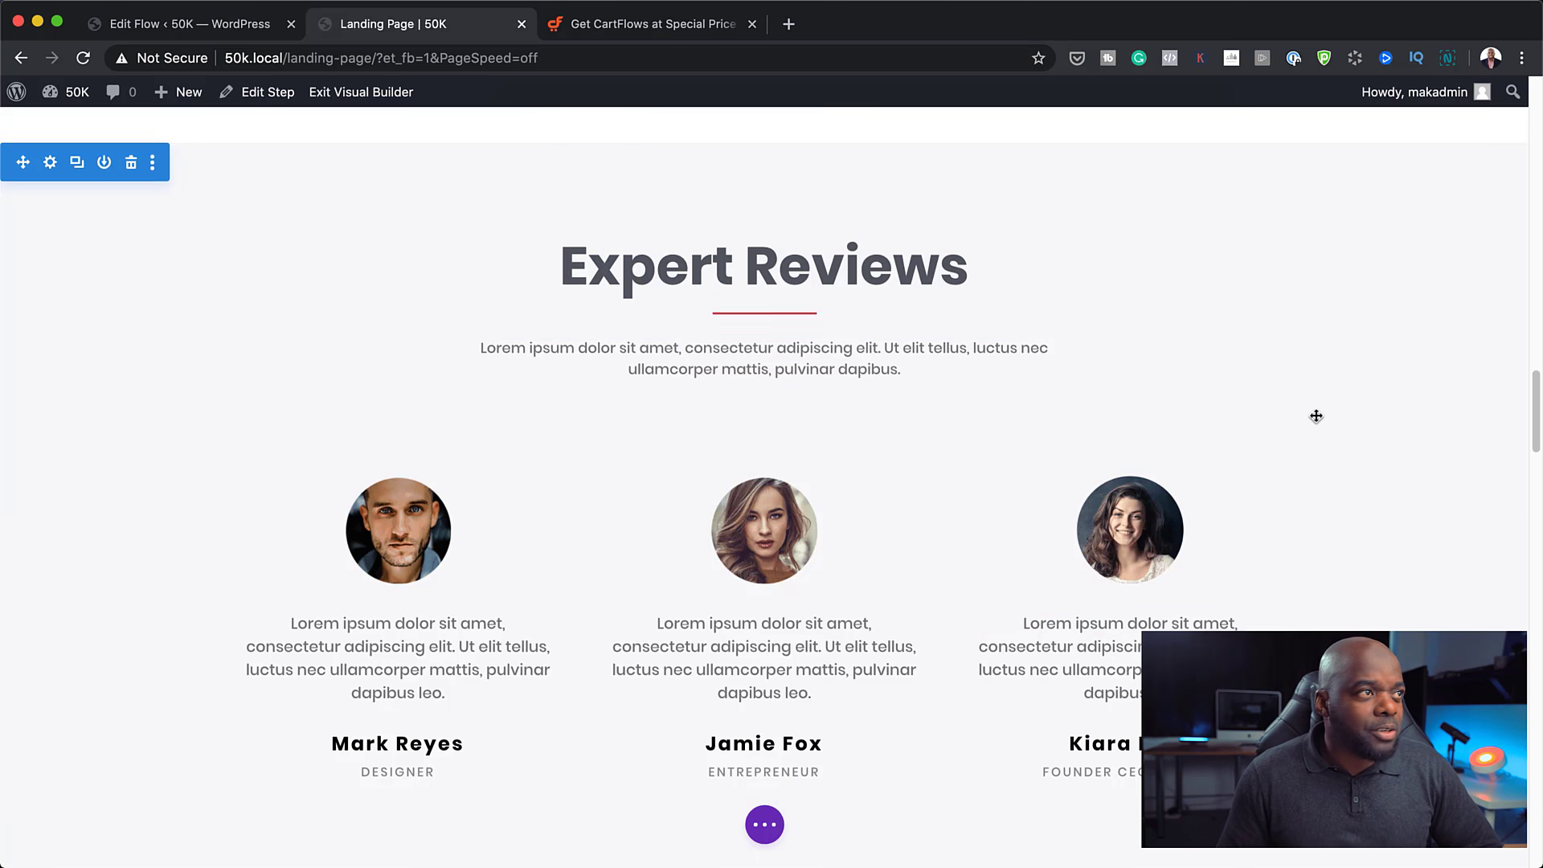
pyautogui.scroll(15, 1313, 415)
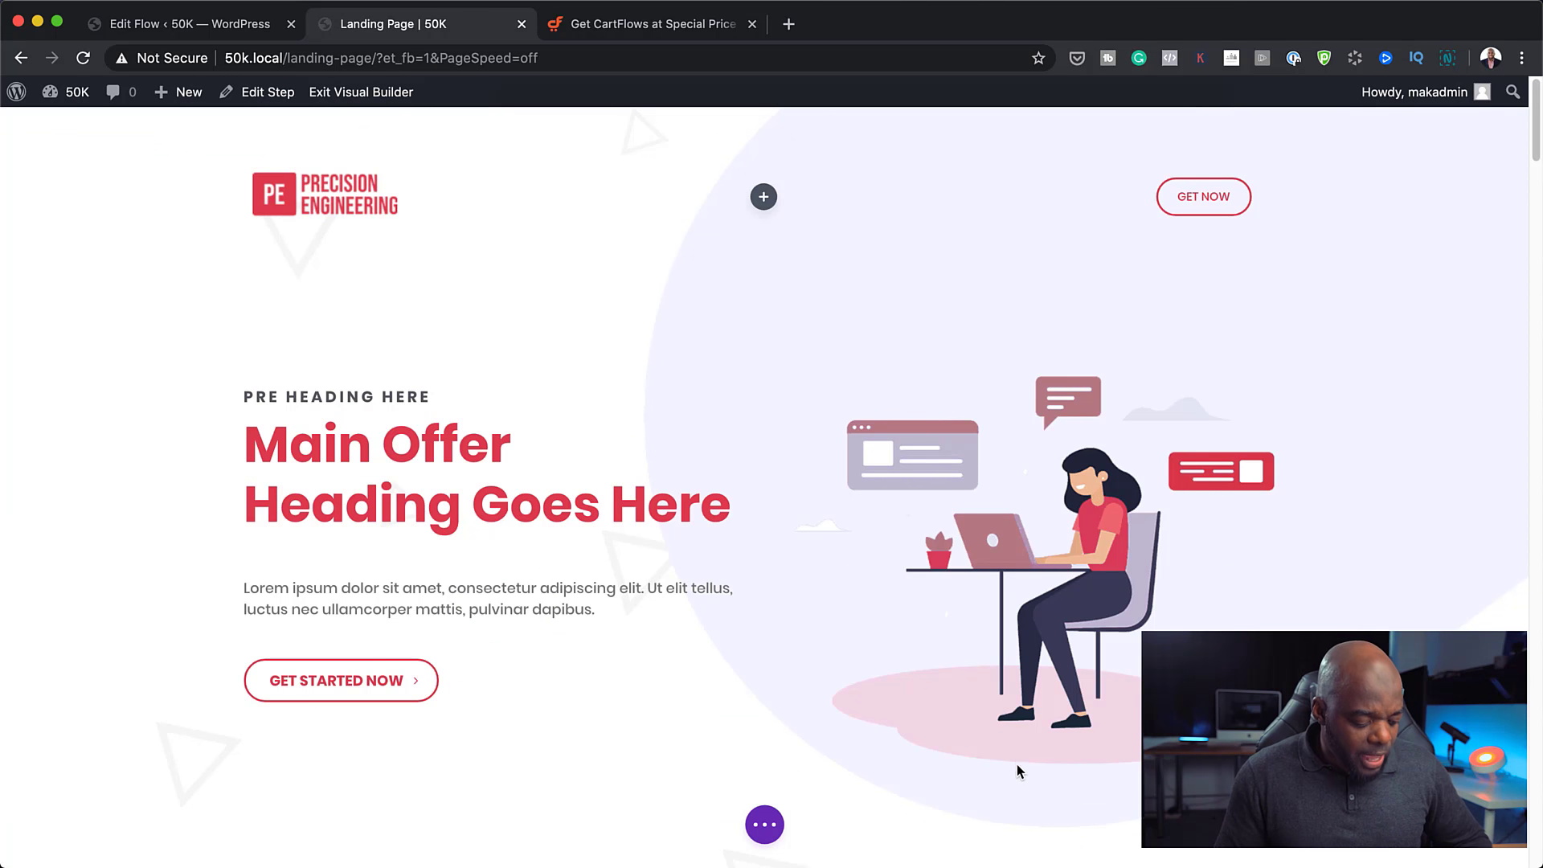
pyautogui.press('t')
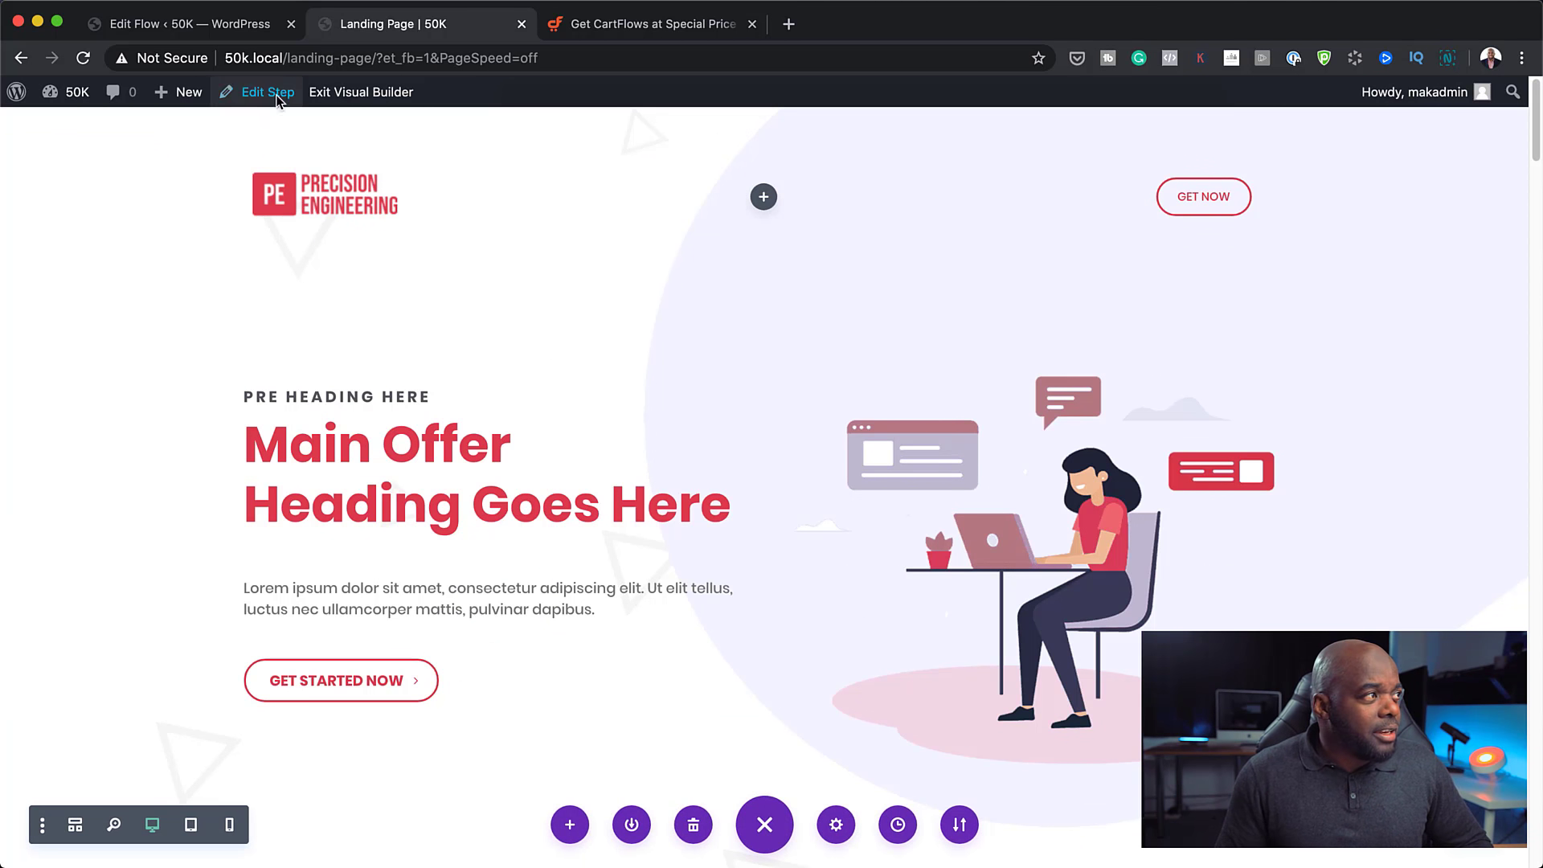
# - Return to the First Funnel flow and open its Checkout Page step for editing
pyautogui.click(241, 29)
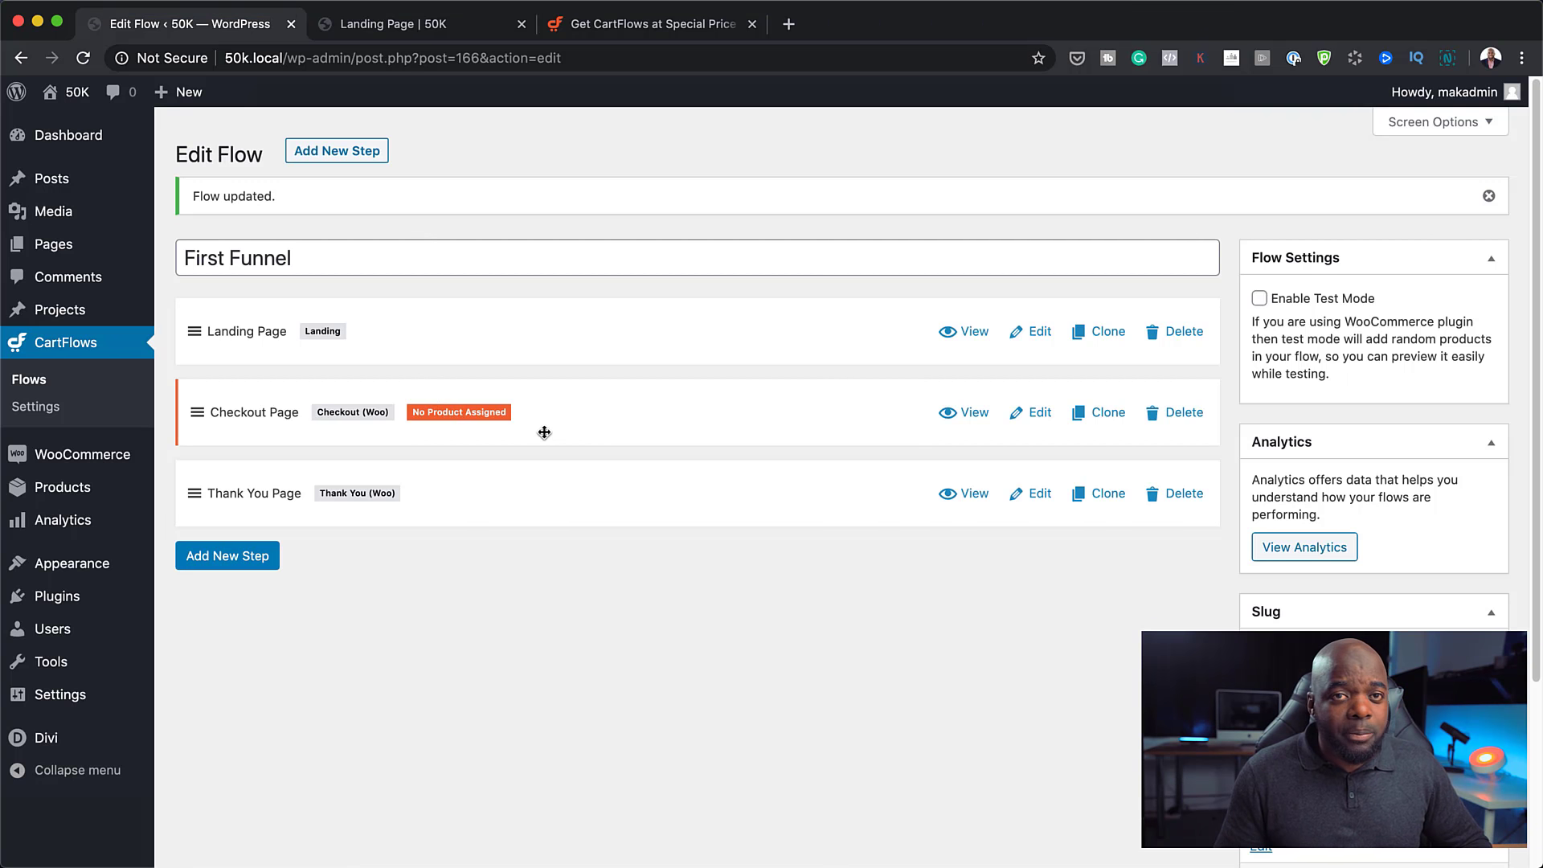
pyautogui.click(1046, 415)
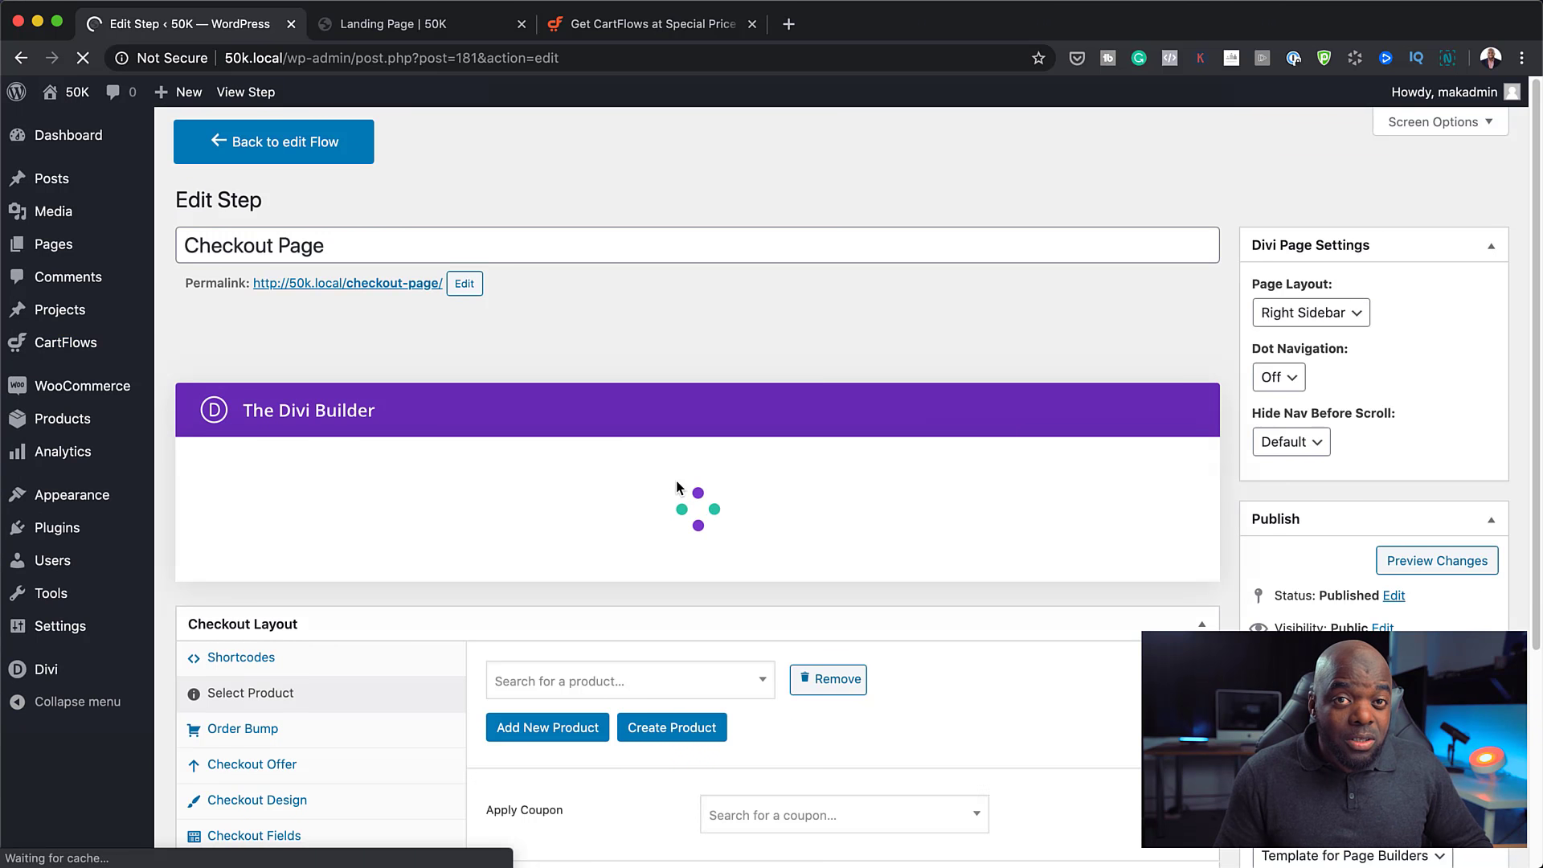
pyautogui.scroll(-3, 800, 615)
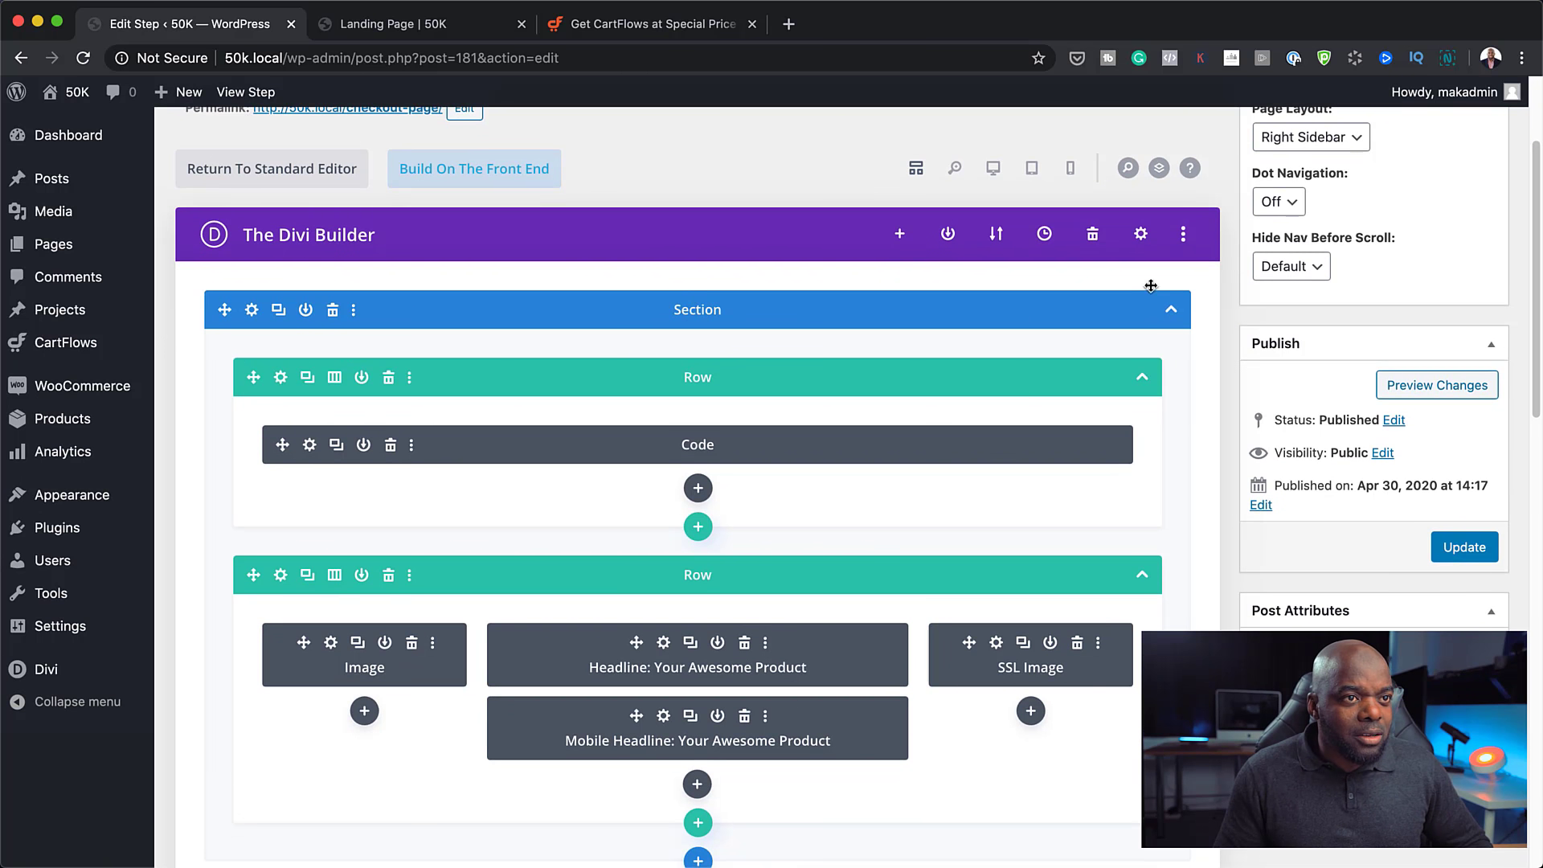
# - Collapse all three sections of the Checkout Page layout in the Divi Builder
pyautogui.click(1172, 313)
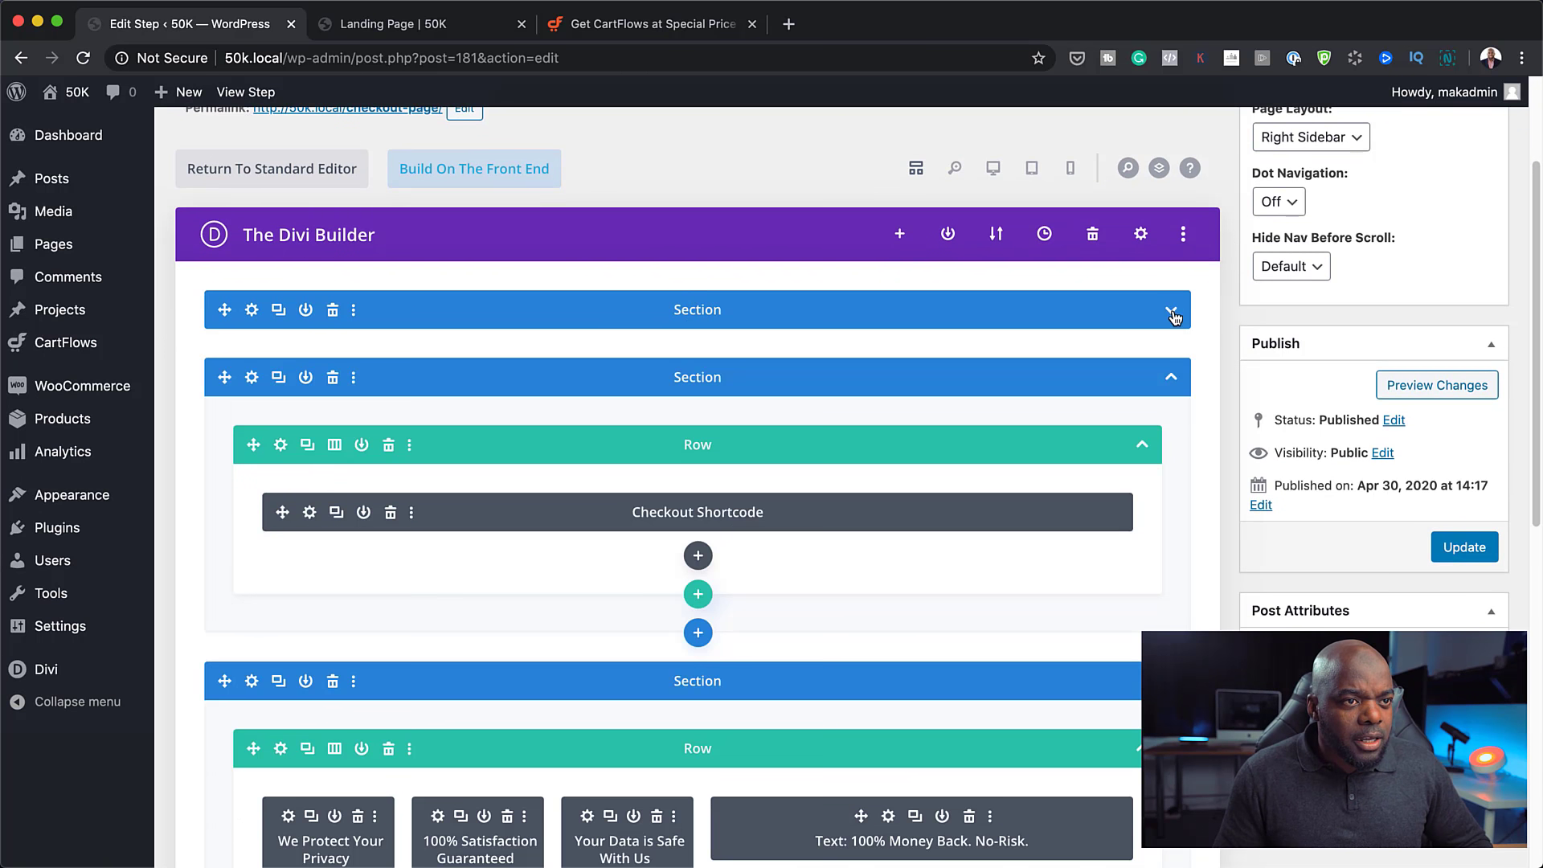
pyautogui.click(1172, 380)
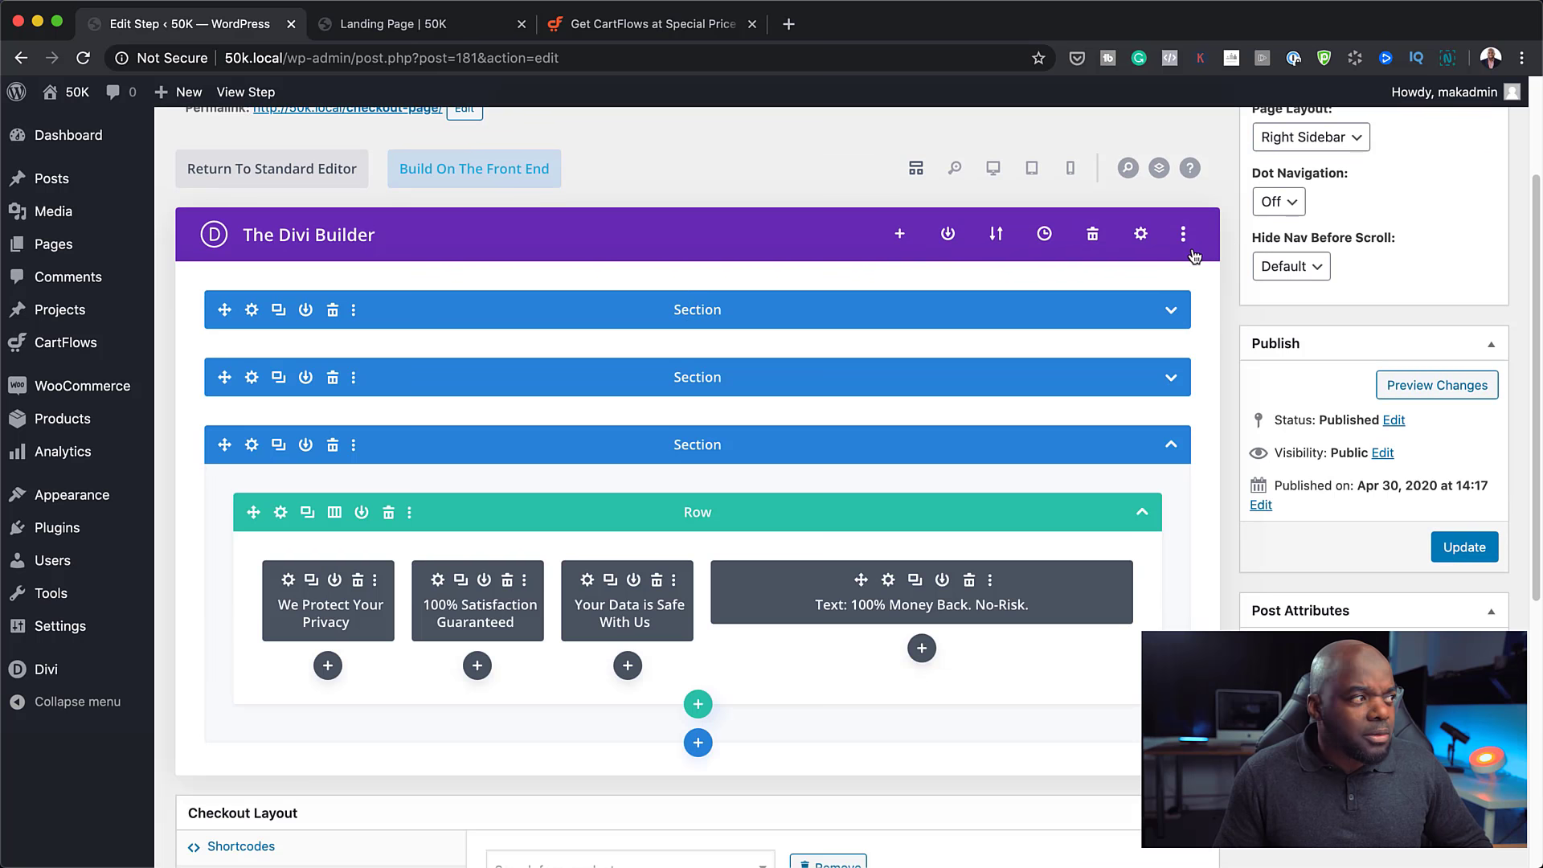
pyautogui.click(1172, 447)
pyautogui.scroll(-3, 1140, 498)
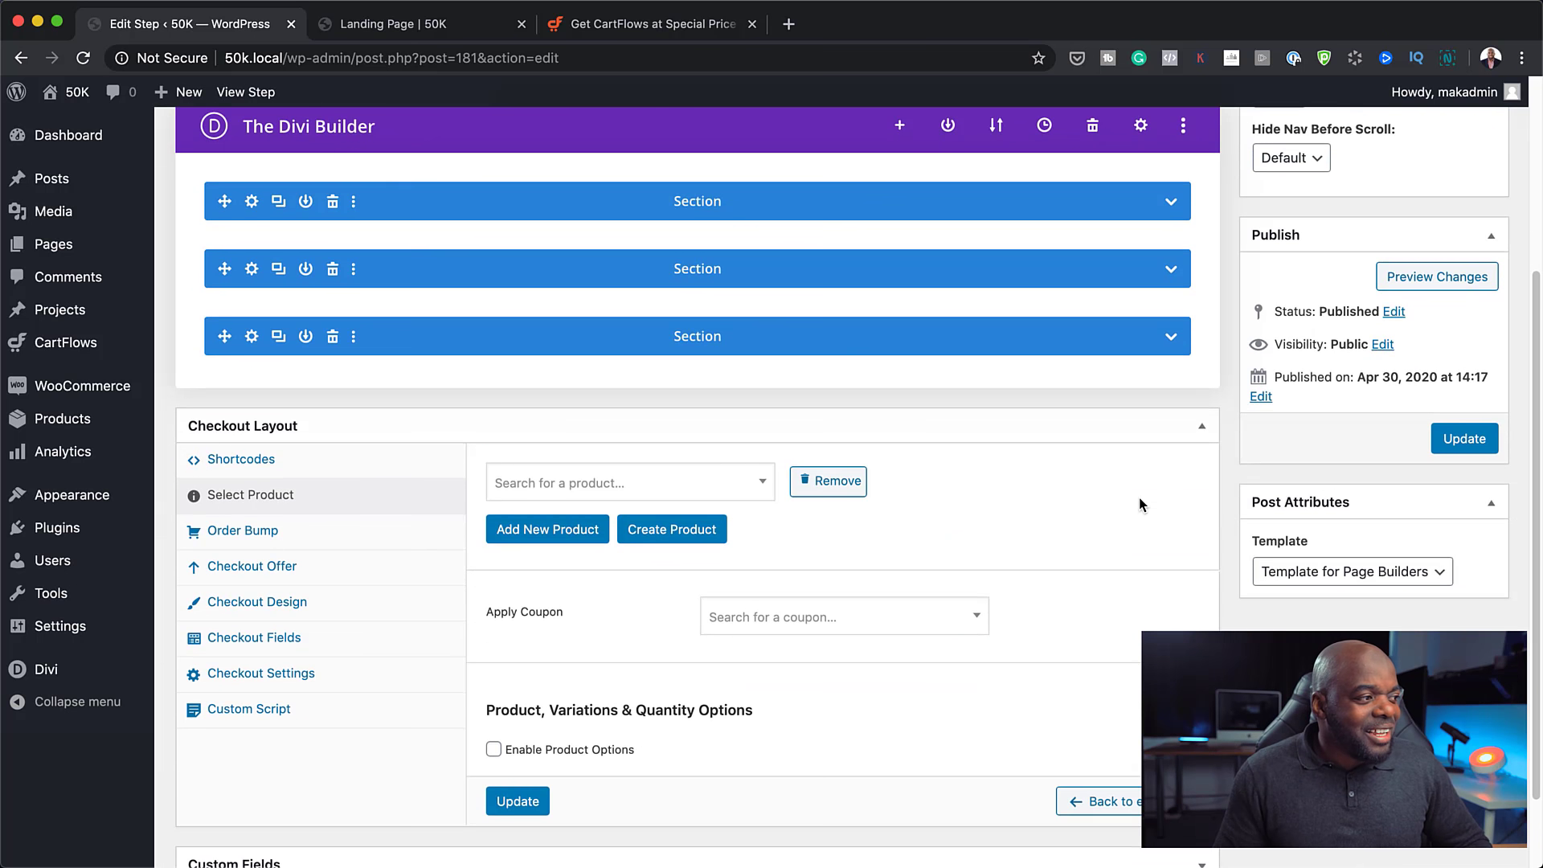
# - Find the Consulting product and assign it as the product sold on the checkout page
pyautogui.click(562, 492)
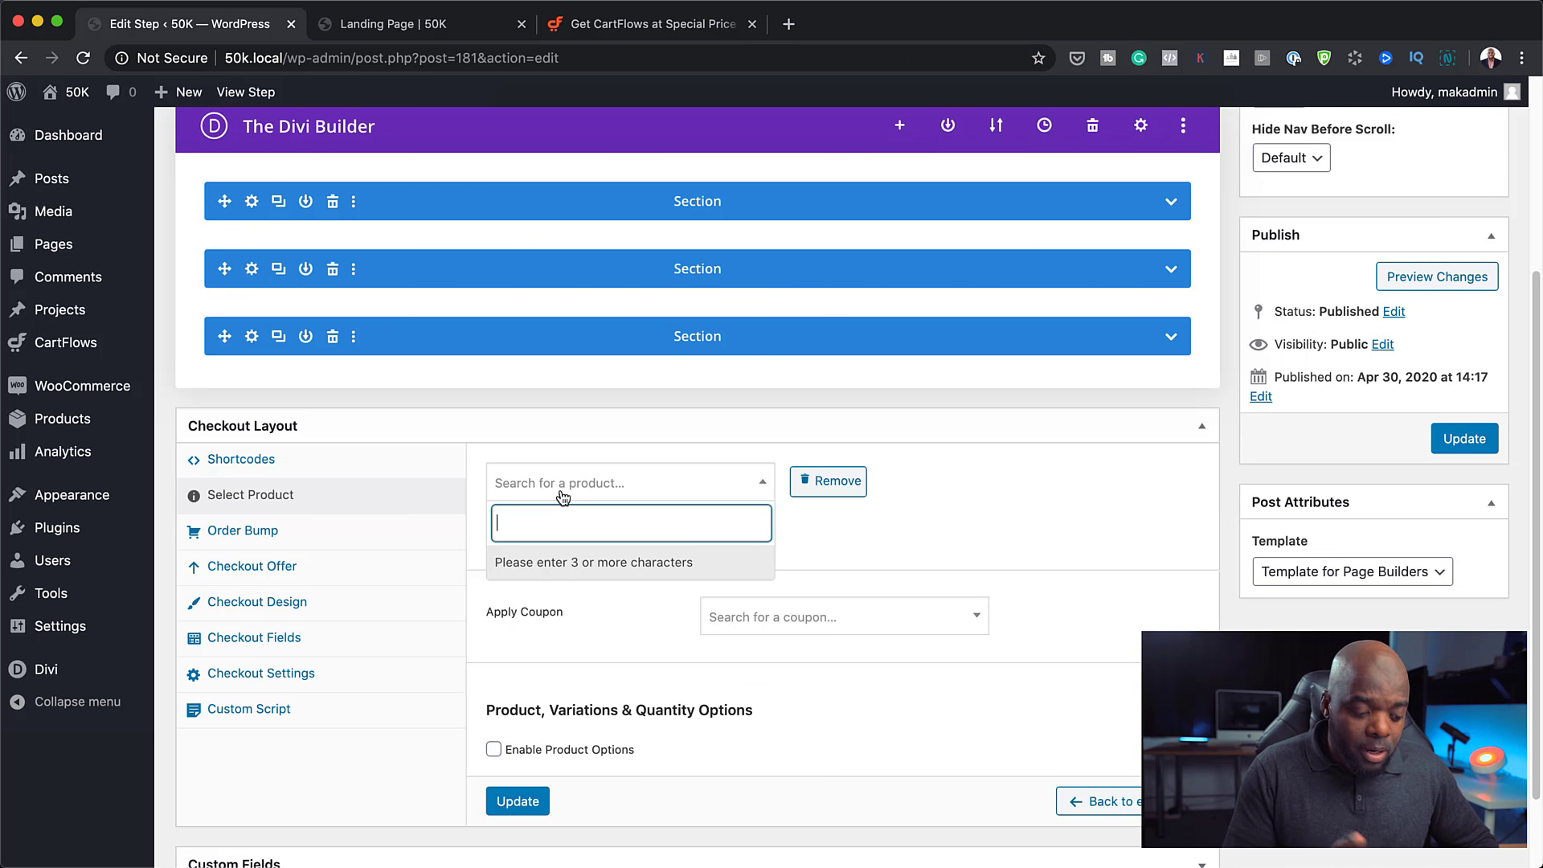
pyautogui.write('Con')
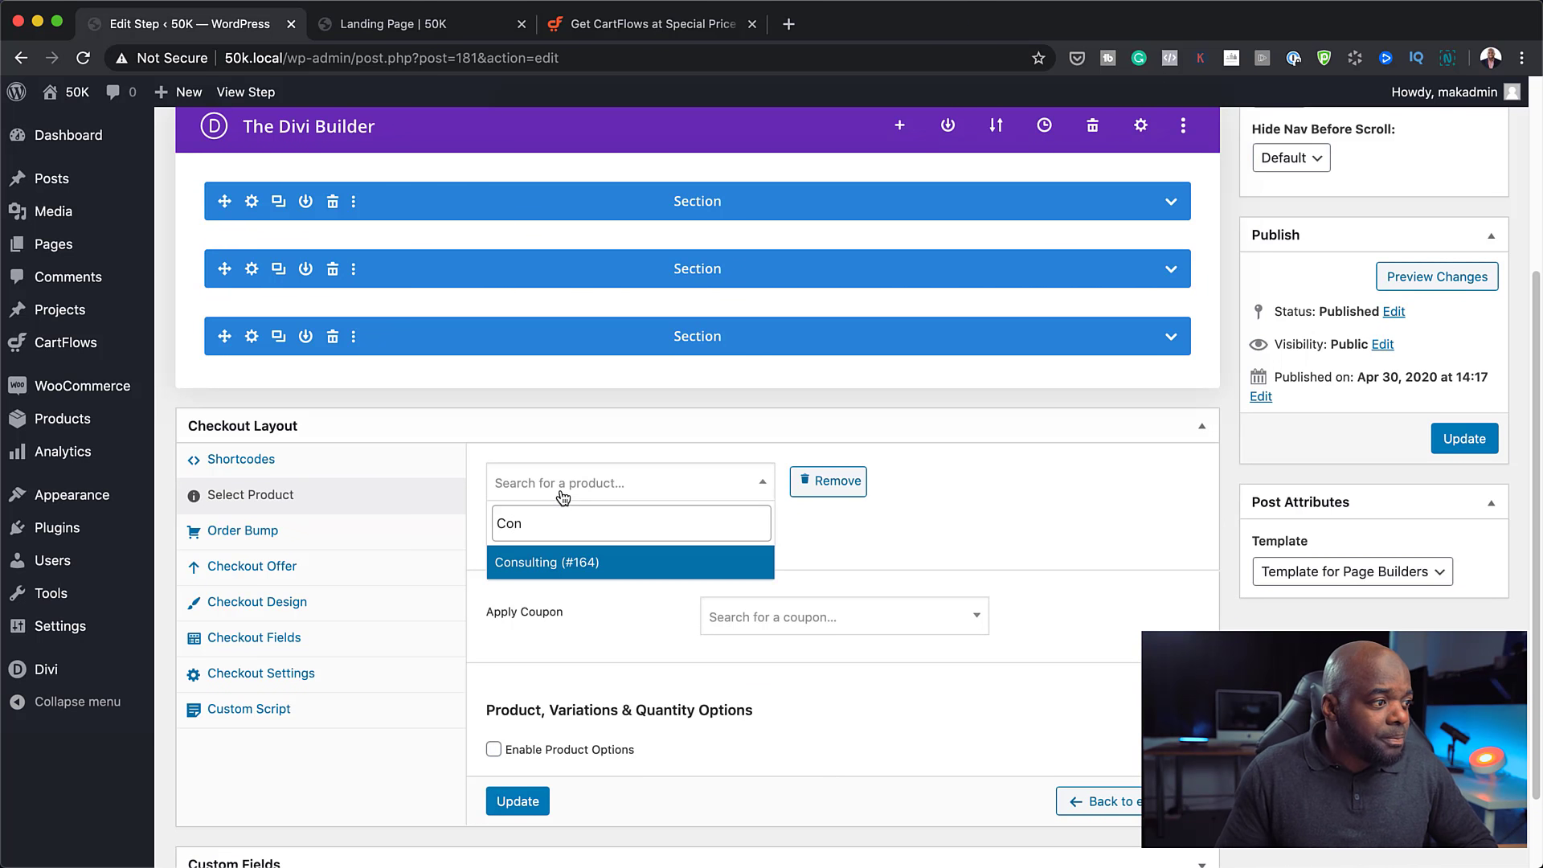
pyautogui.click(540, 565)
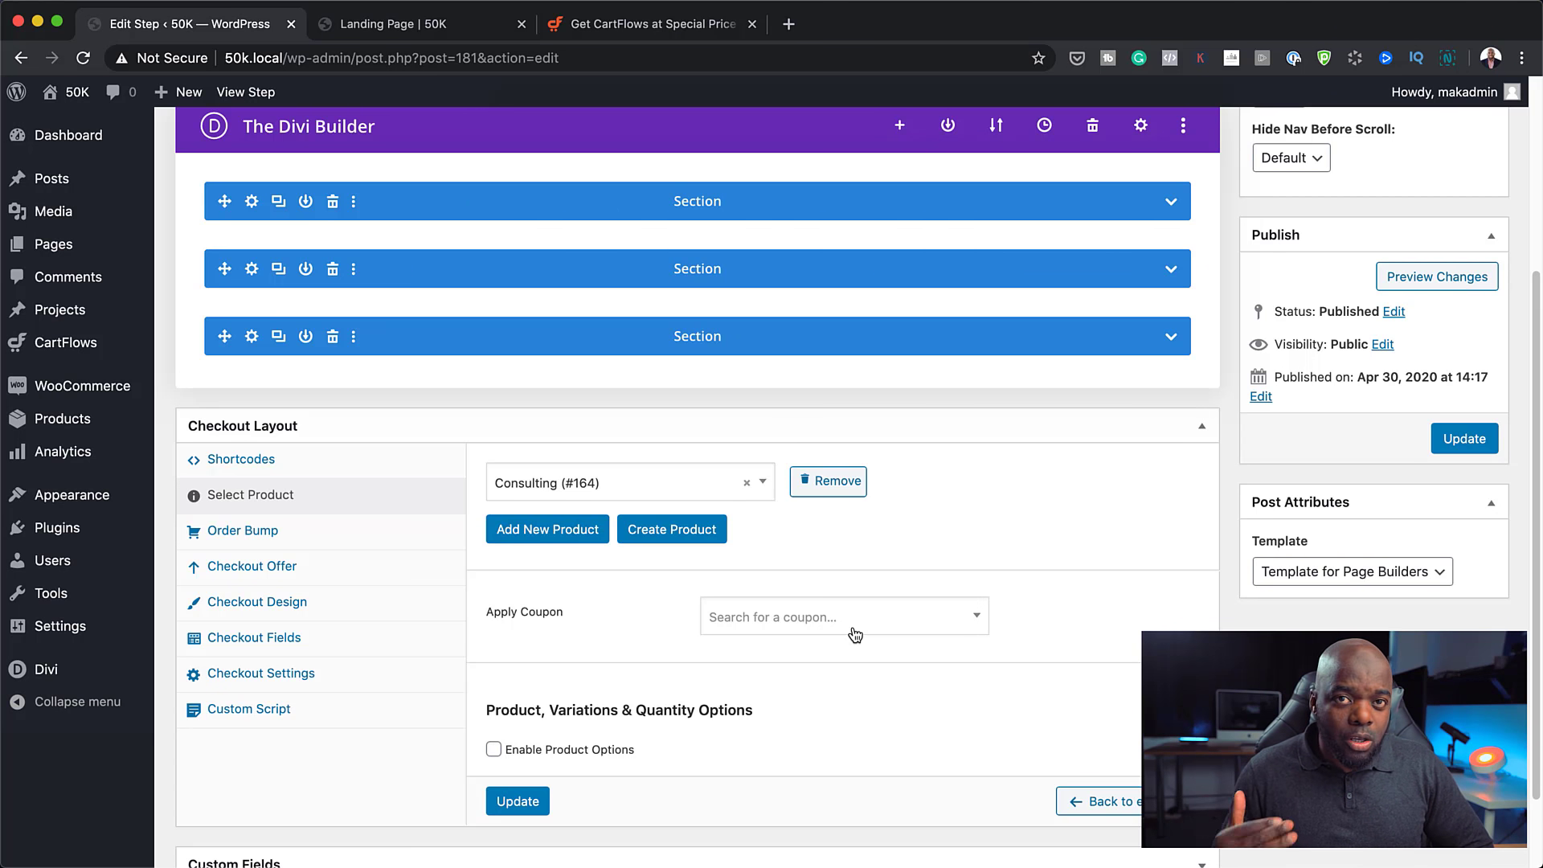
# - Enable the checkout's order bump and choose Ebook as its product
pyautogui.click(290, 537)
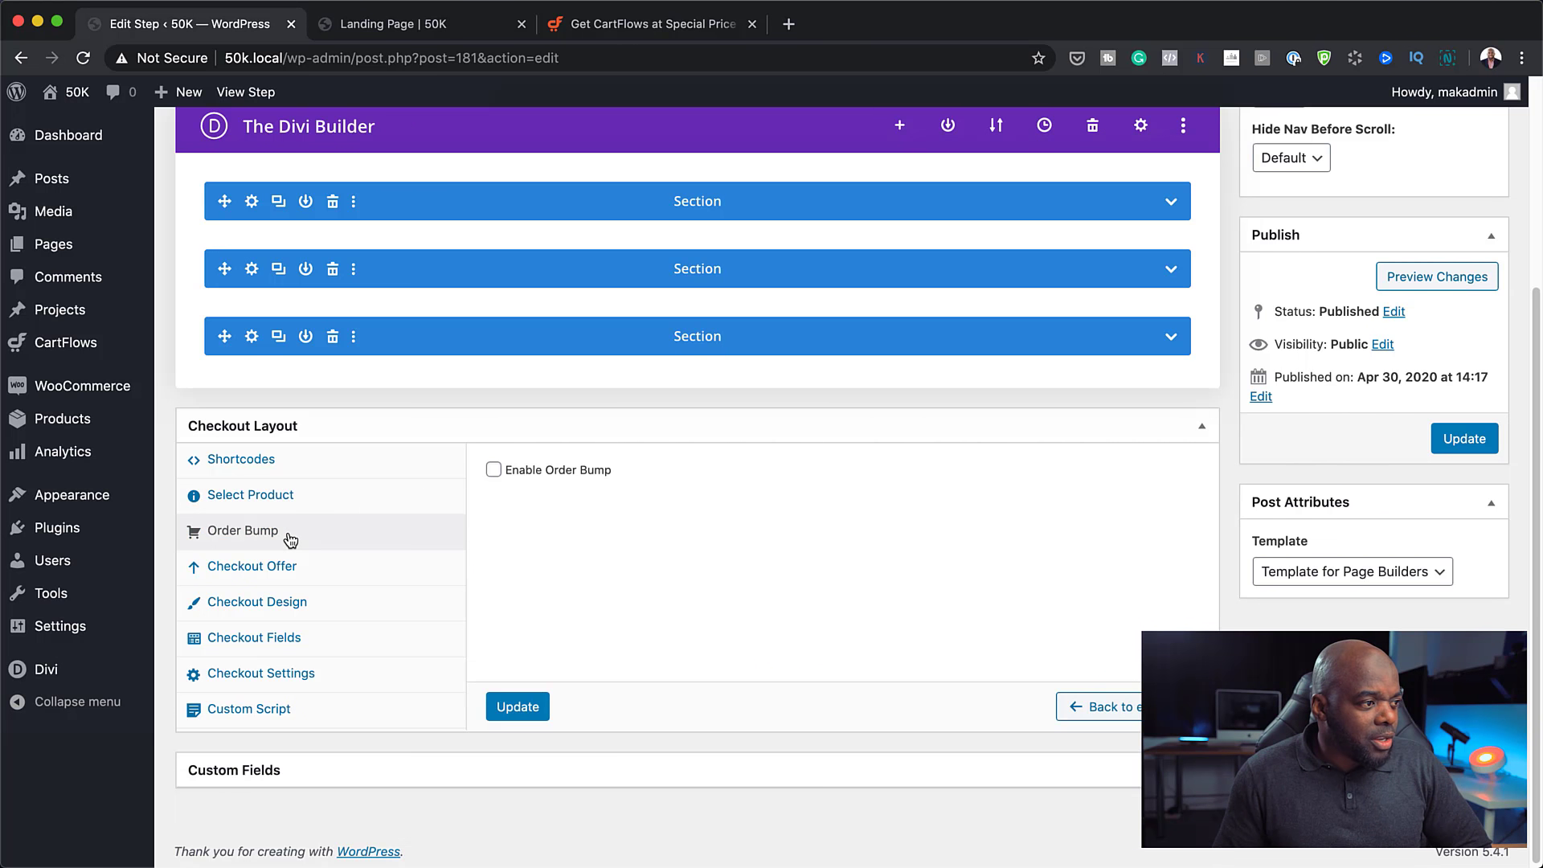
pyautogui.click(493, 472)
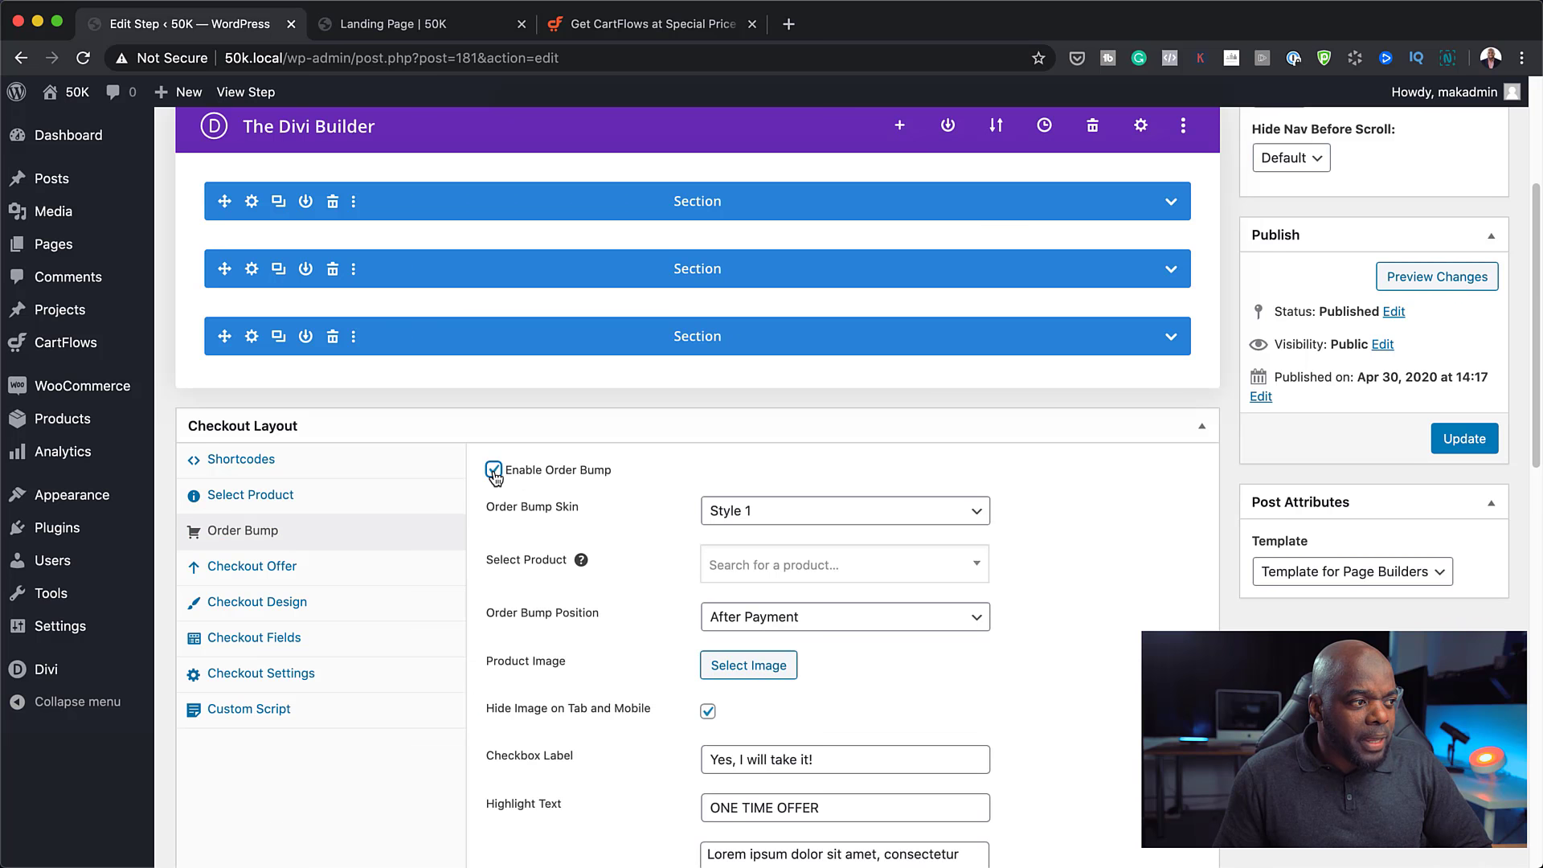
pyautogui.click(770, 569)
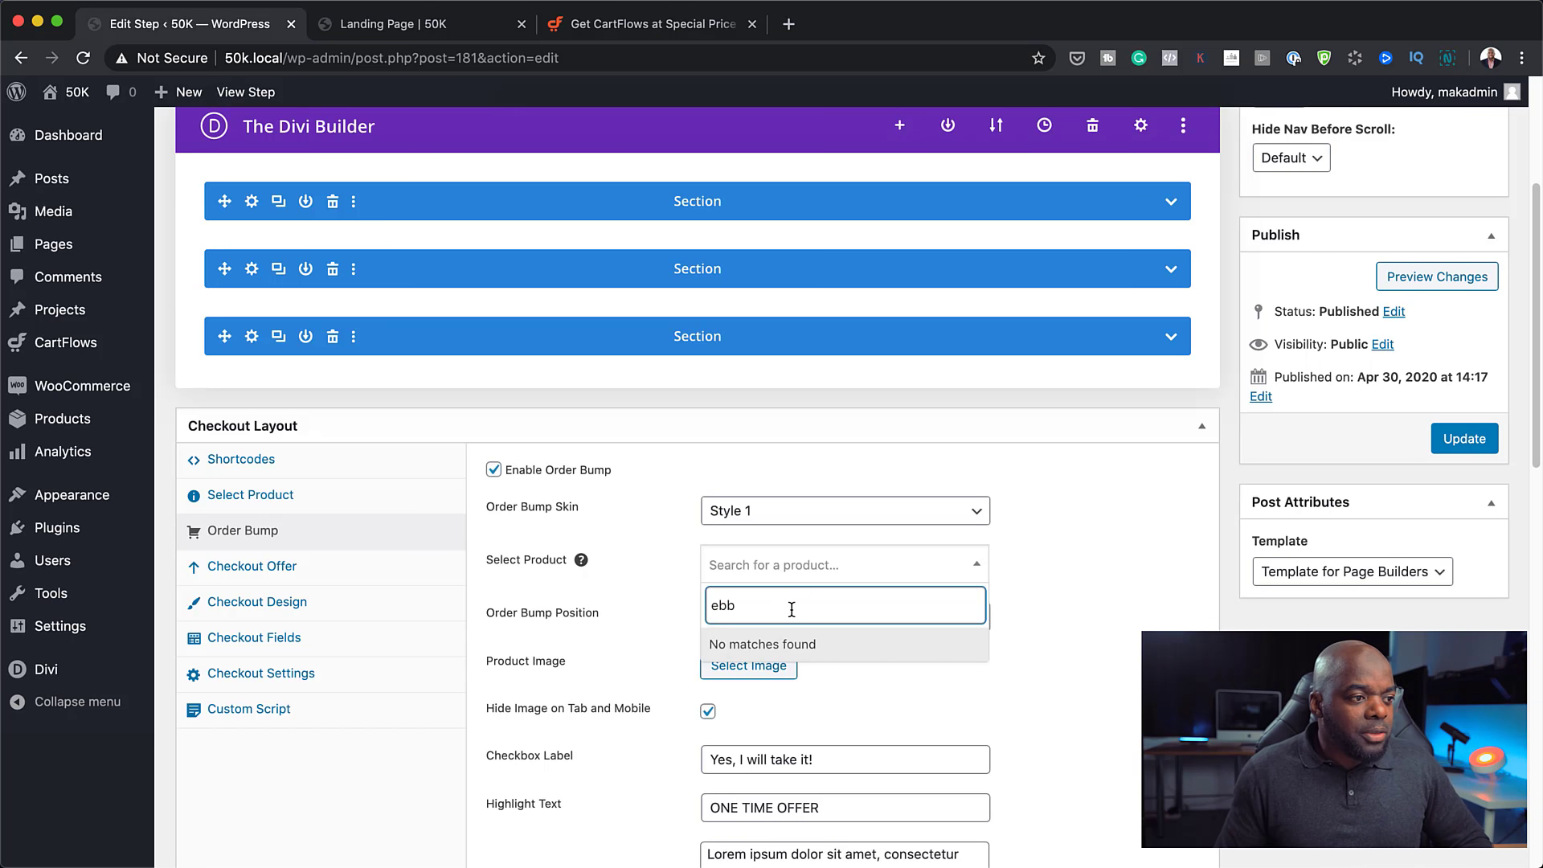
pyautogui.press('BackSpace')
pyautogui.write('o')
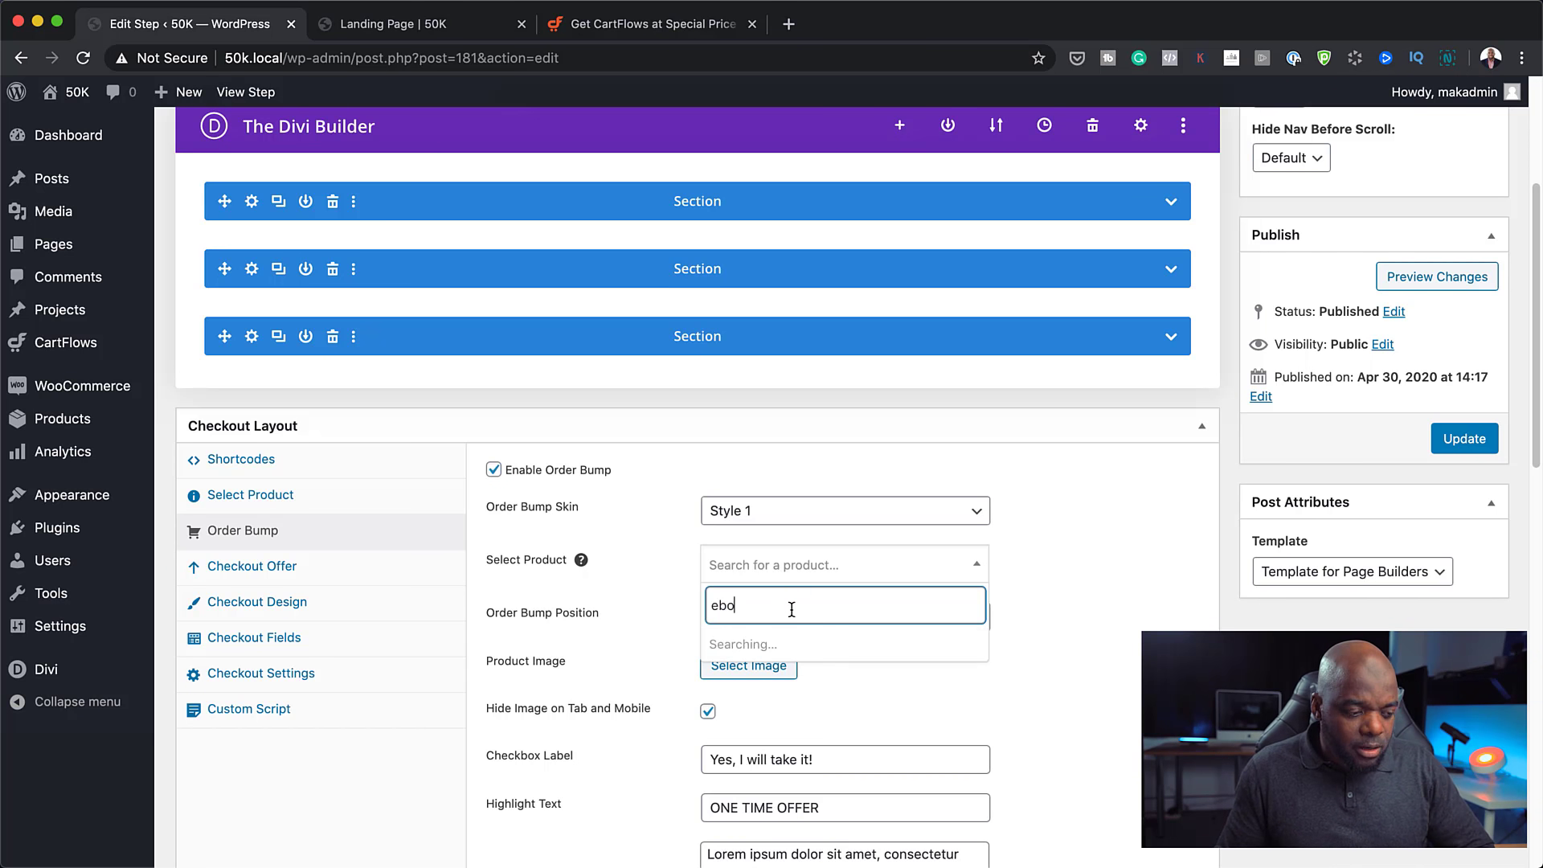
pyautogui.click(752, 644)
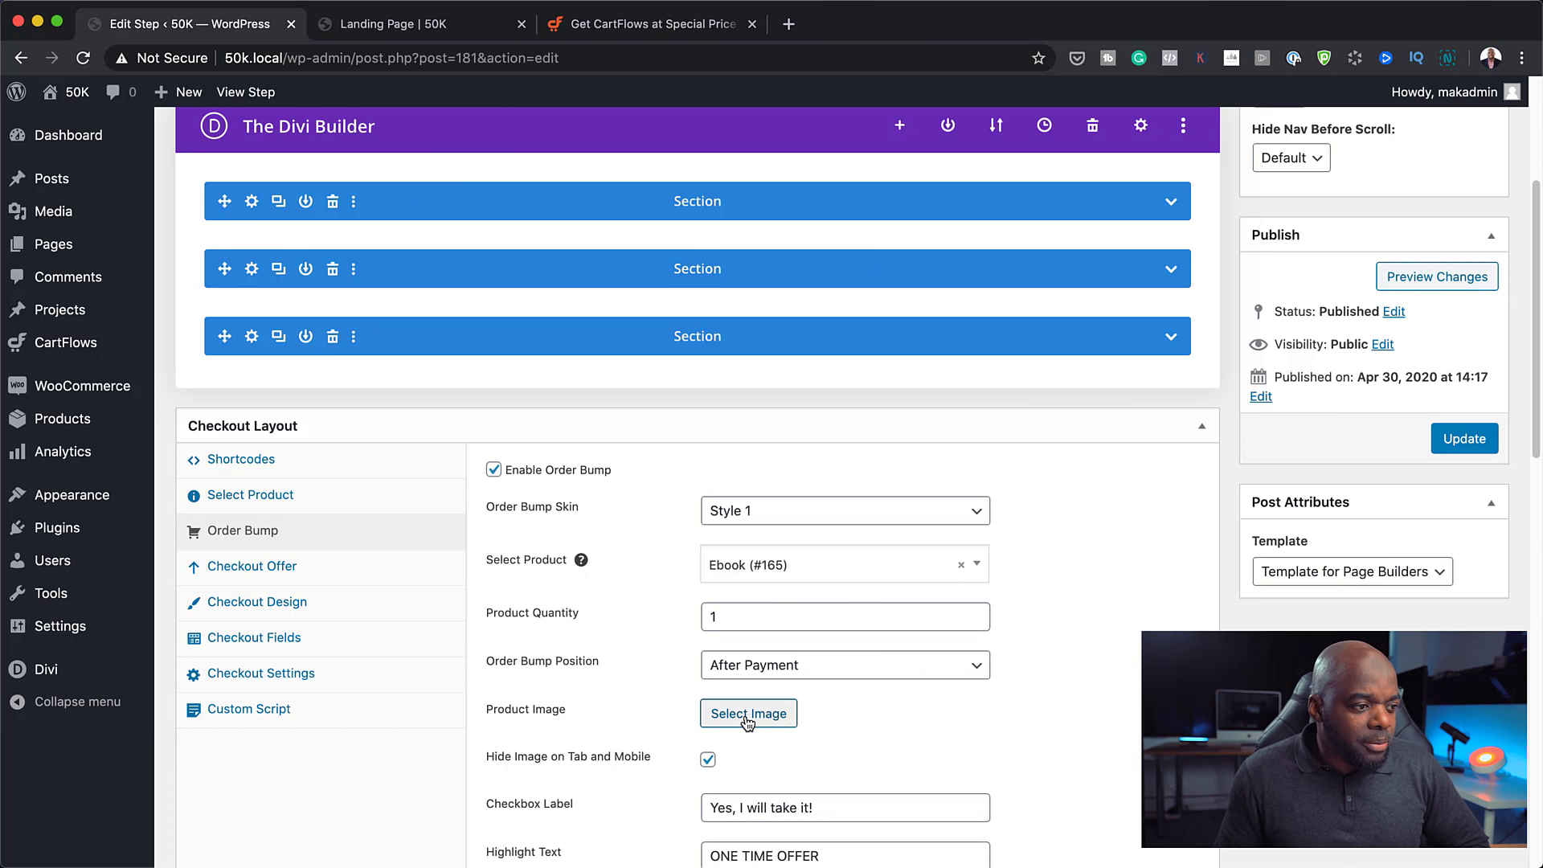
# - Go through the order bump's highlight text and product description, and enable its pointing arrow with animation
pyautogui.scroll(-5, 988, 724)
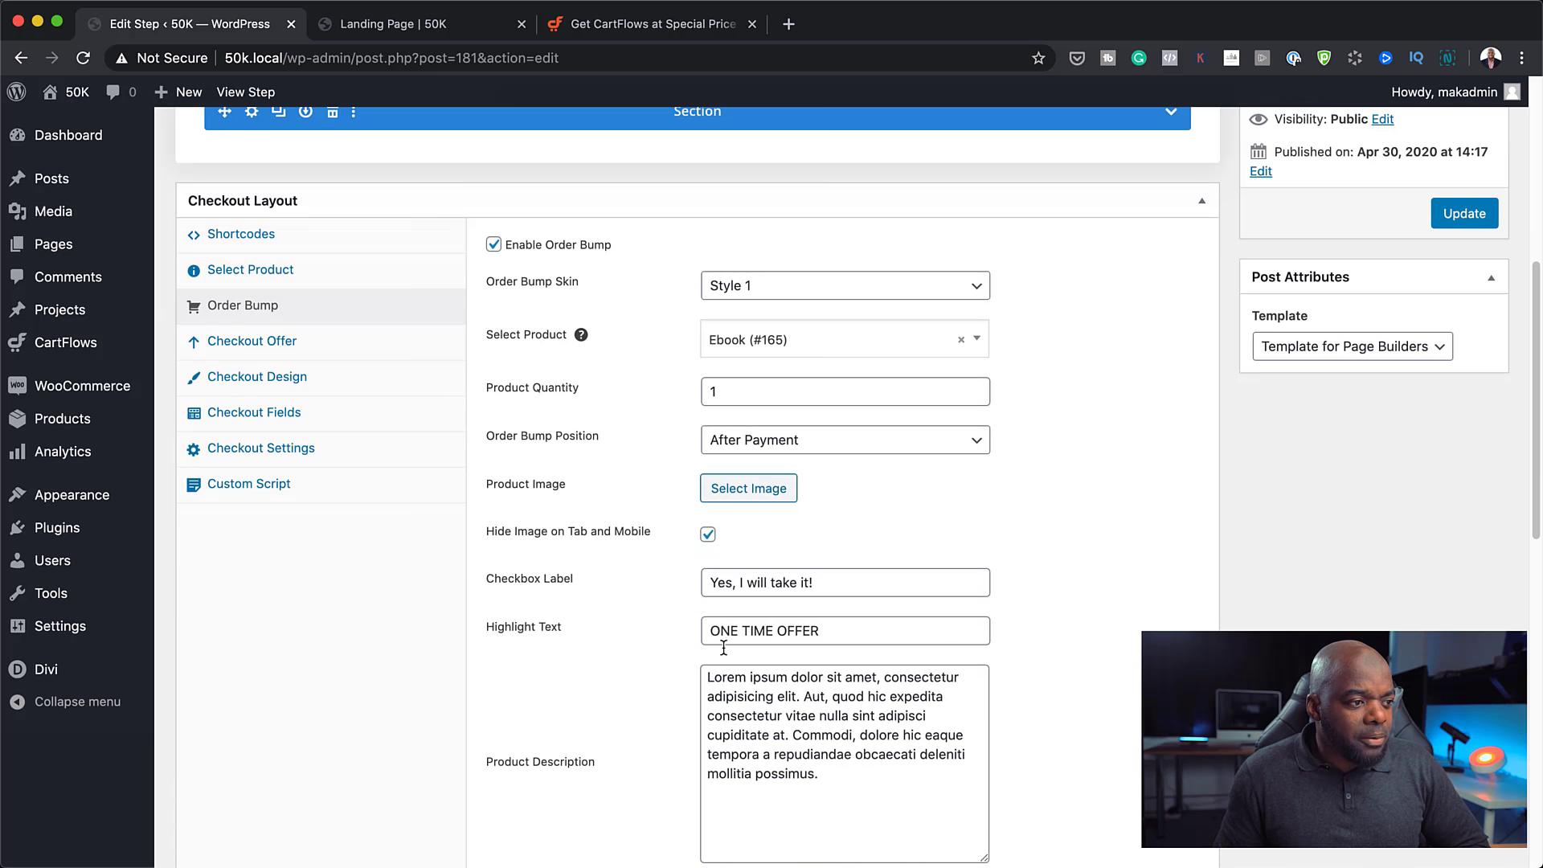
pyautogui.click(709, 640)
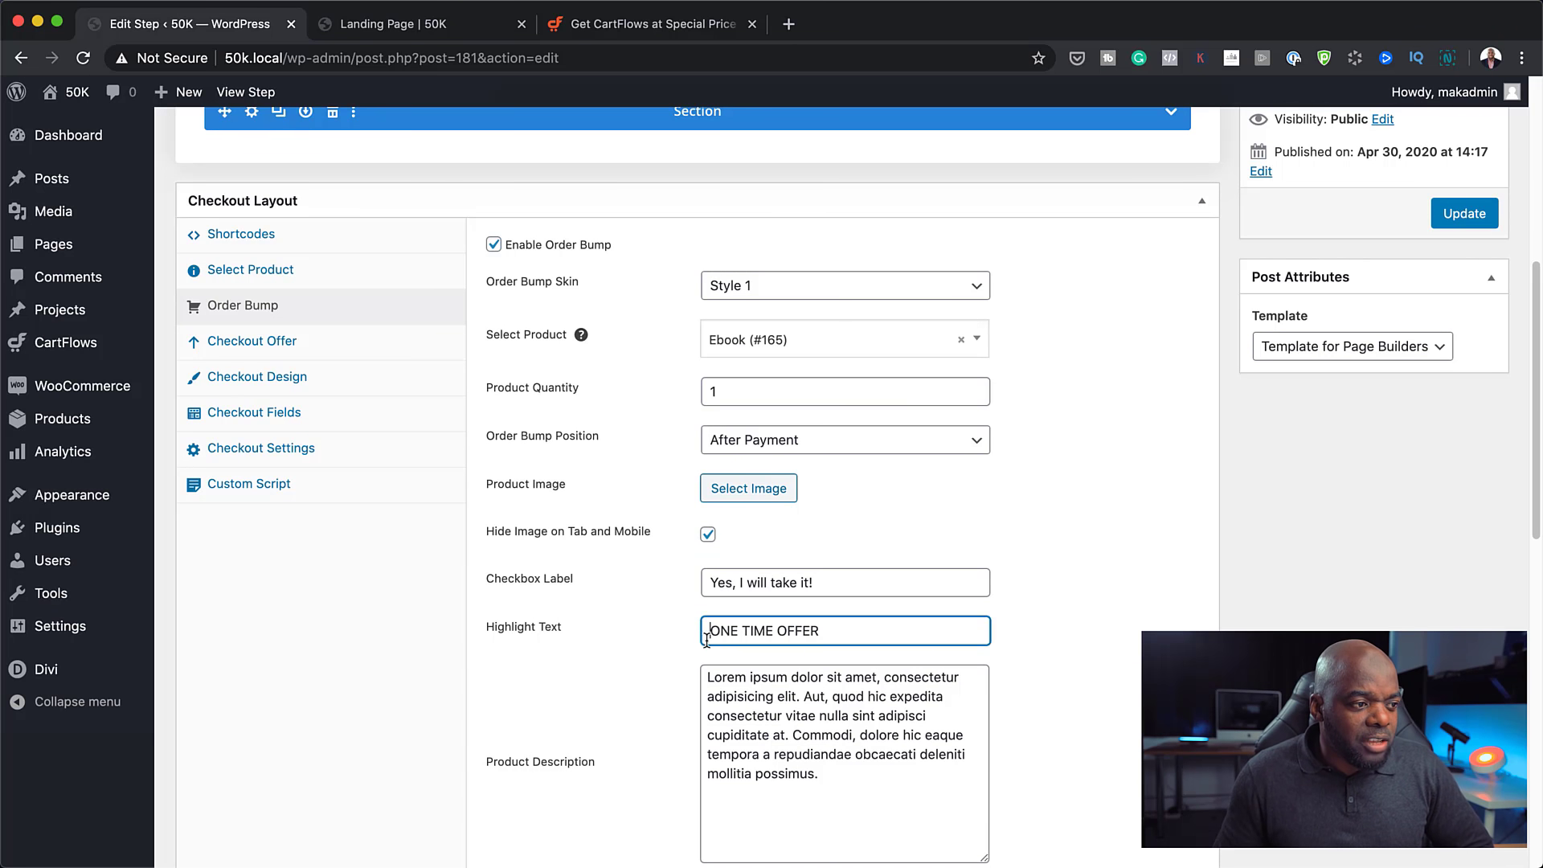
pyautogui.click(708, 680)
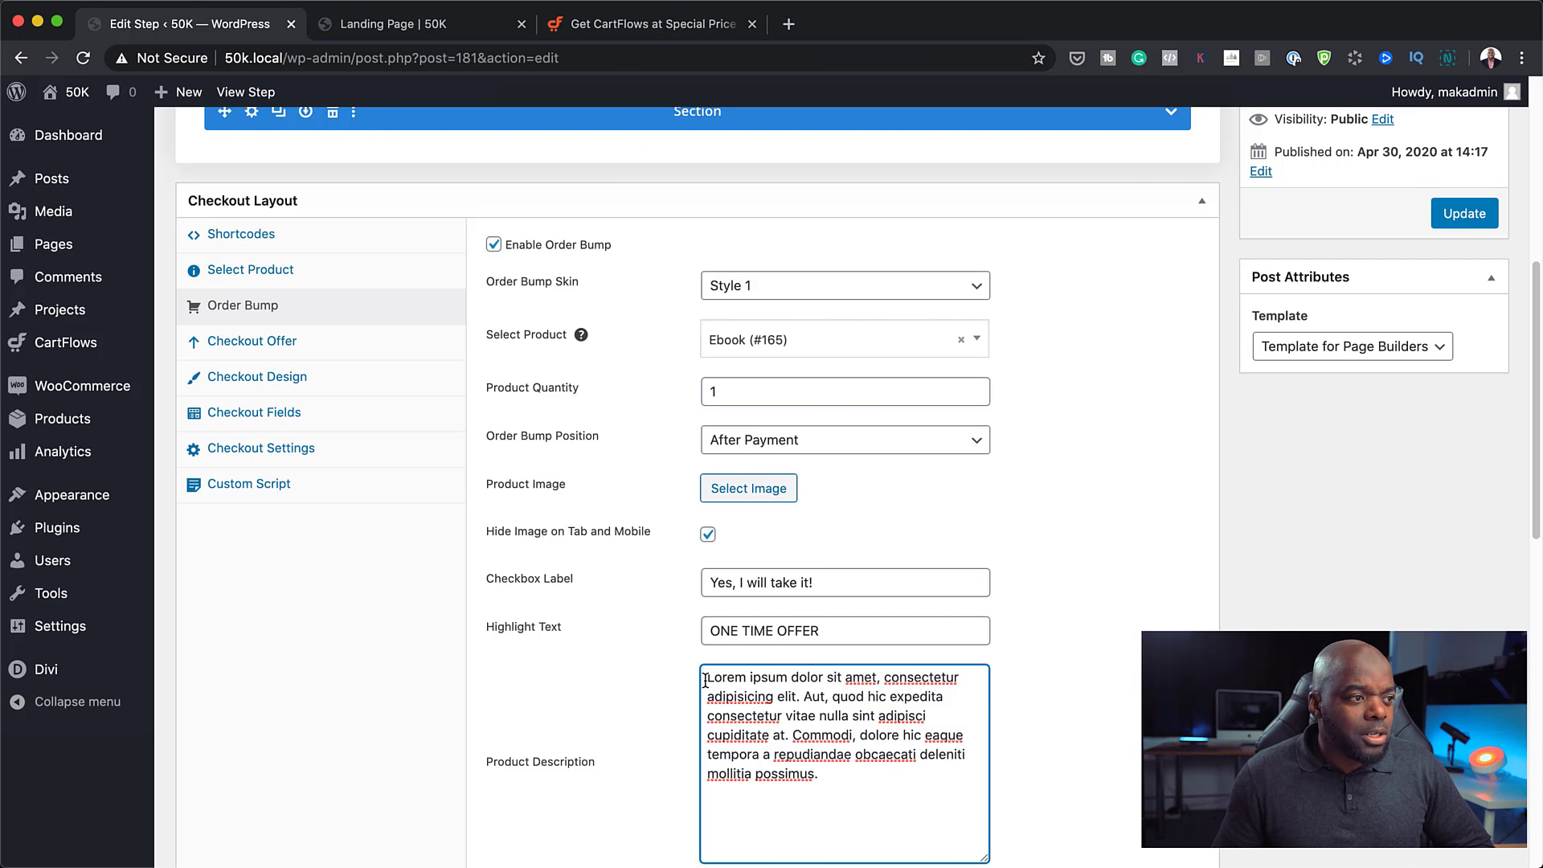
pyautogui.scroll(-10, 913, 748)
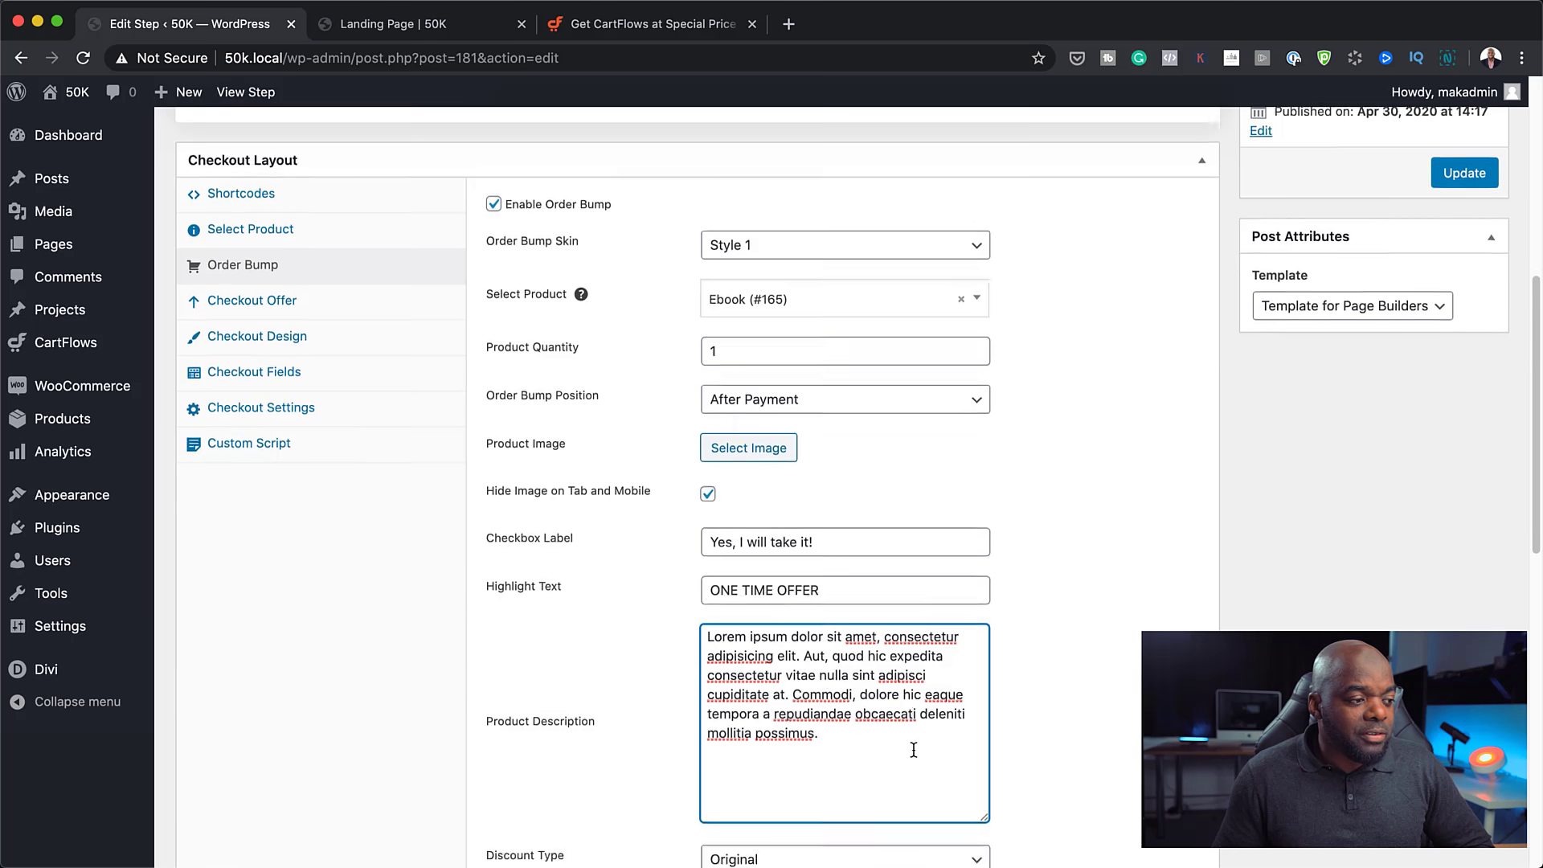
pyautogui.scroll(1, 915, 746)
pyautogui.click(707, 710)
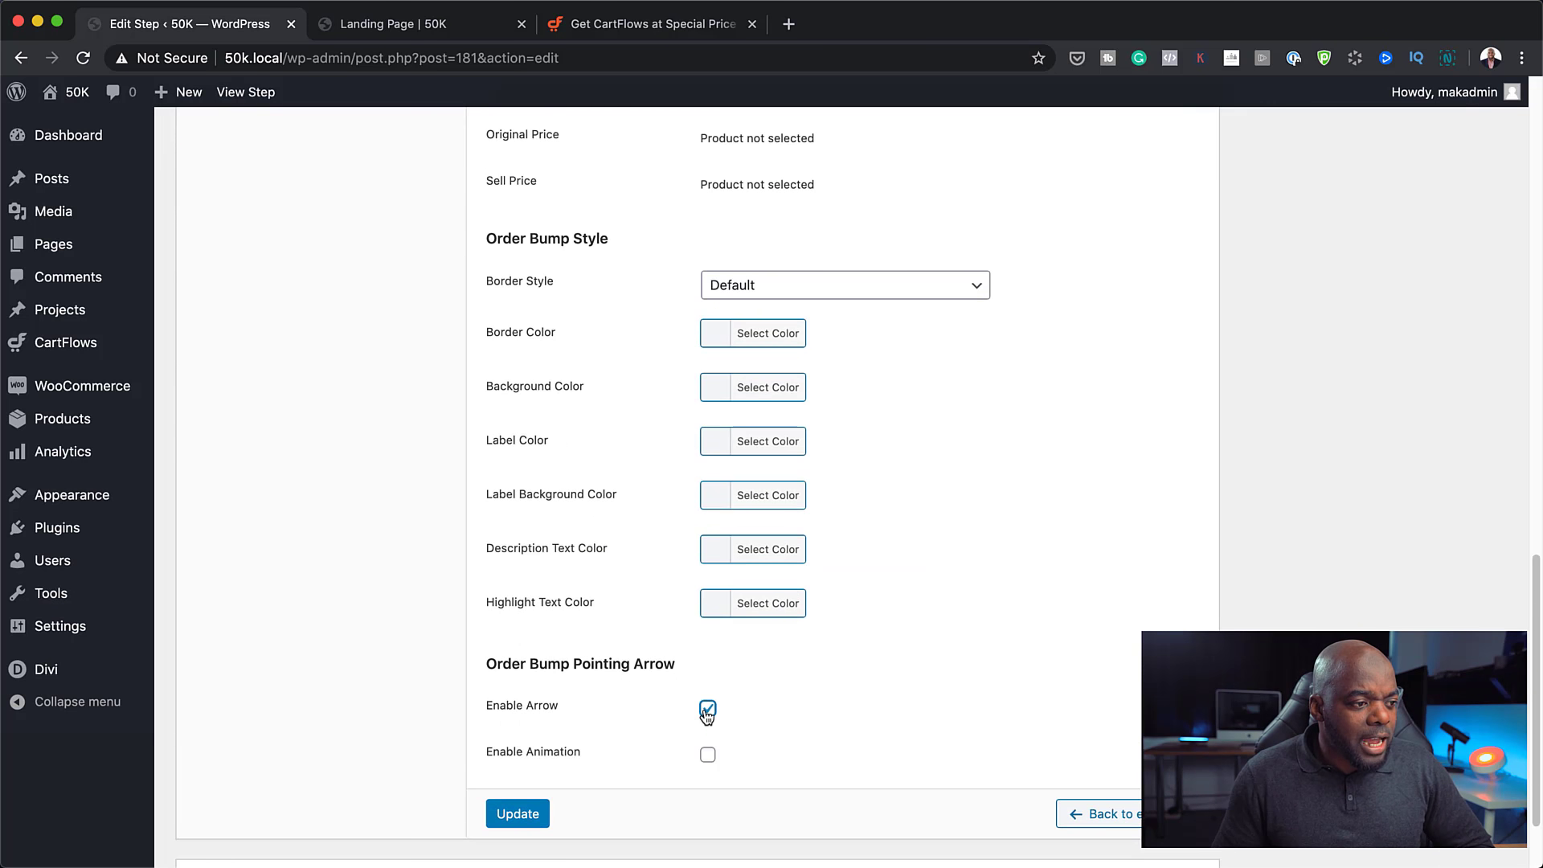
pyautogui.click(707, 754)
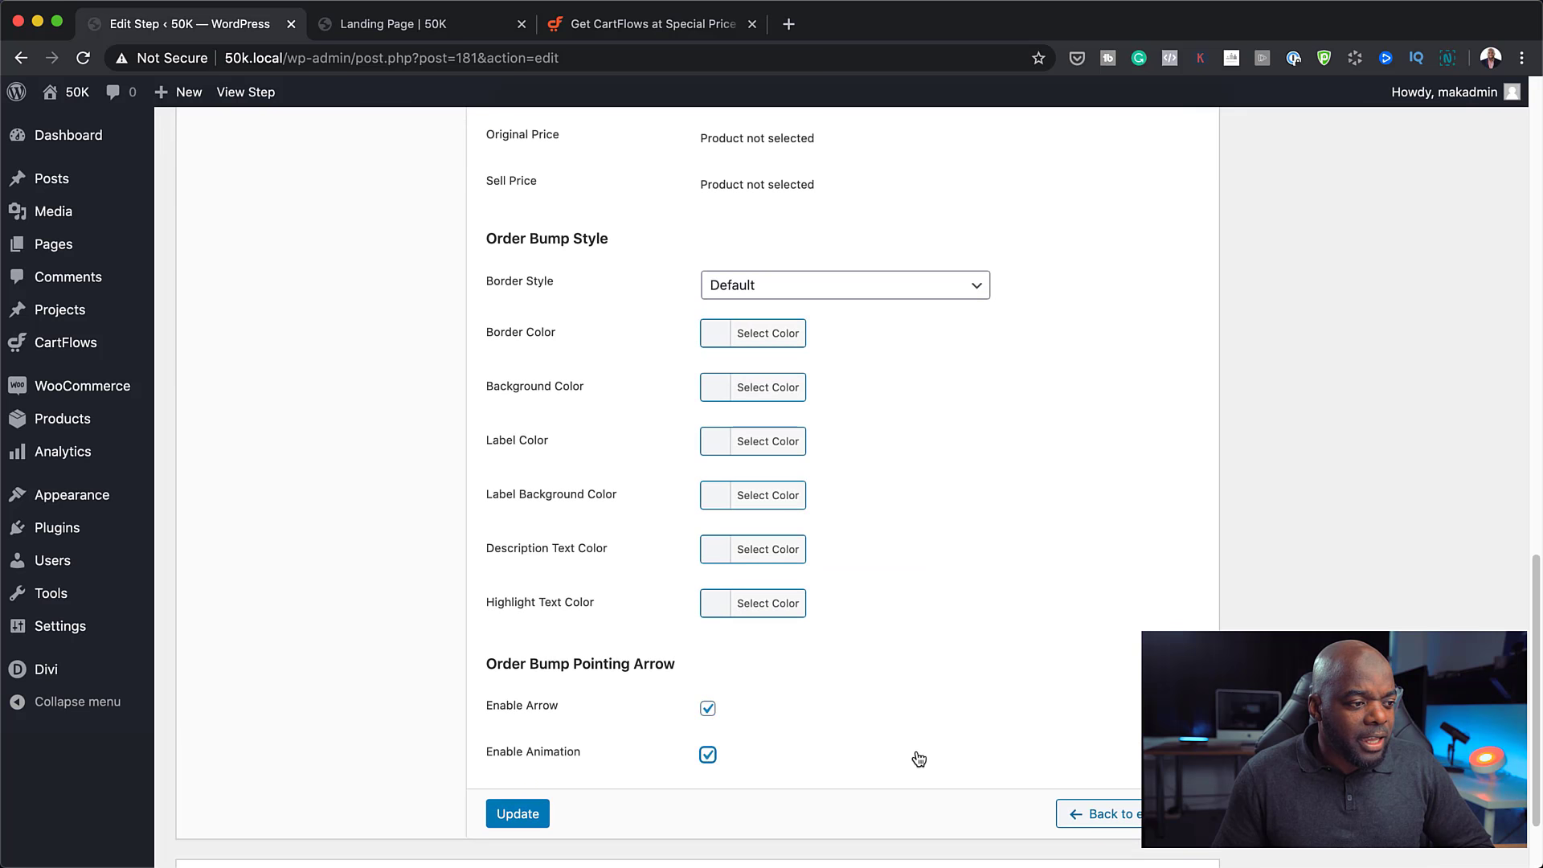
# - Review the order bump style options and save the checkout step
pyautogui.scroll(2, 1112, 686)
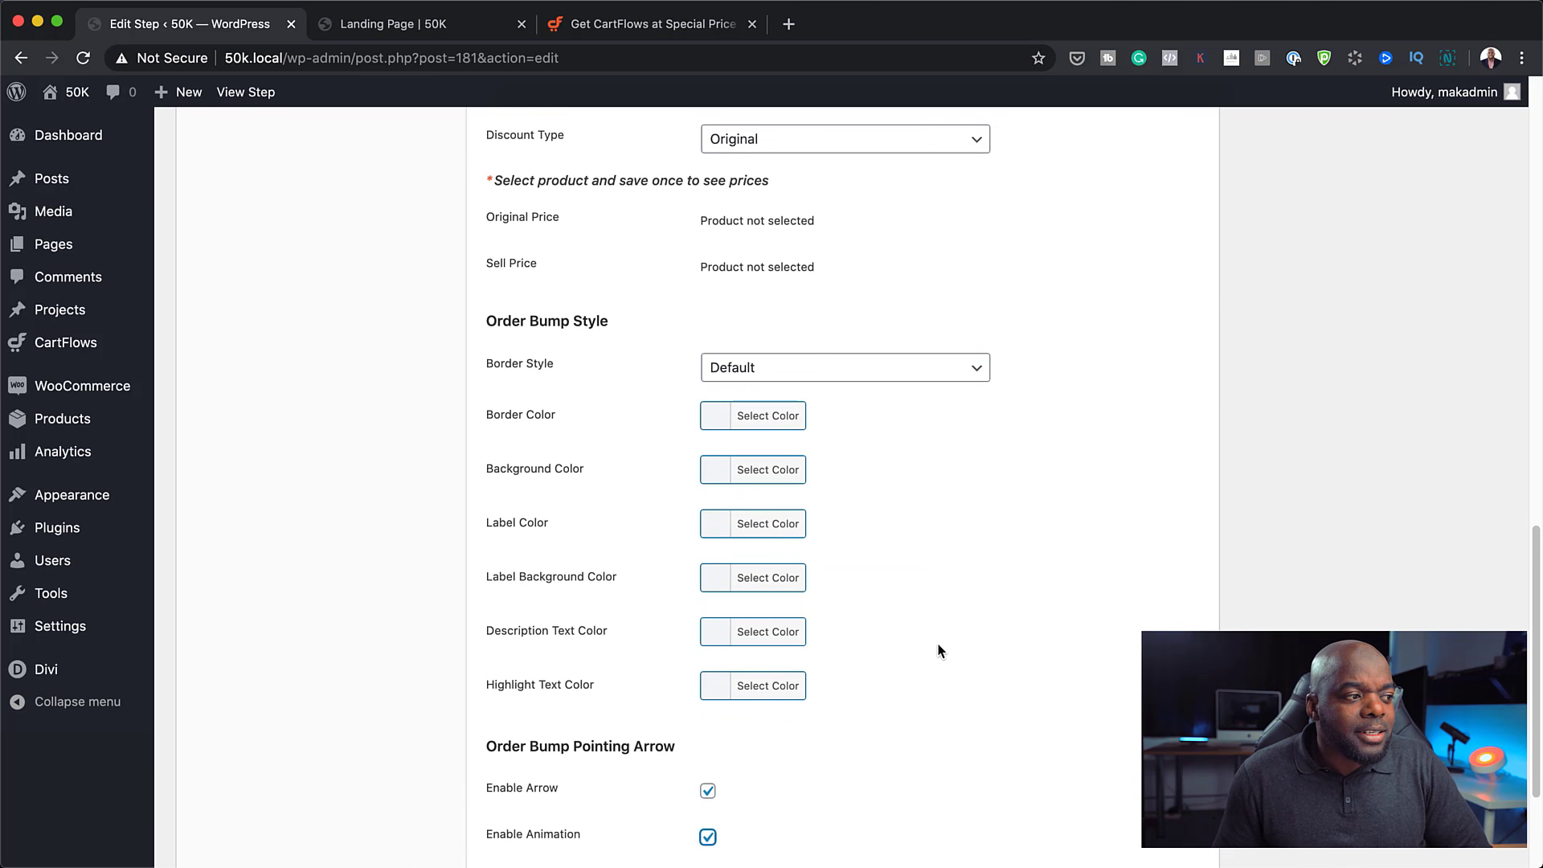
pyautogui.scroll(-1, 857, 696)
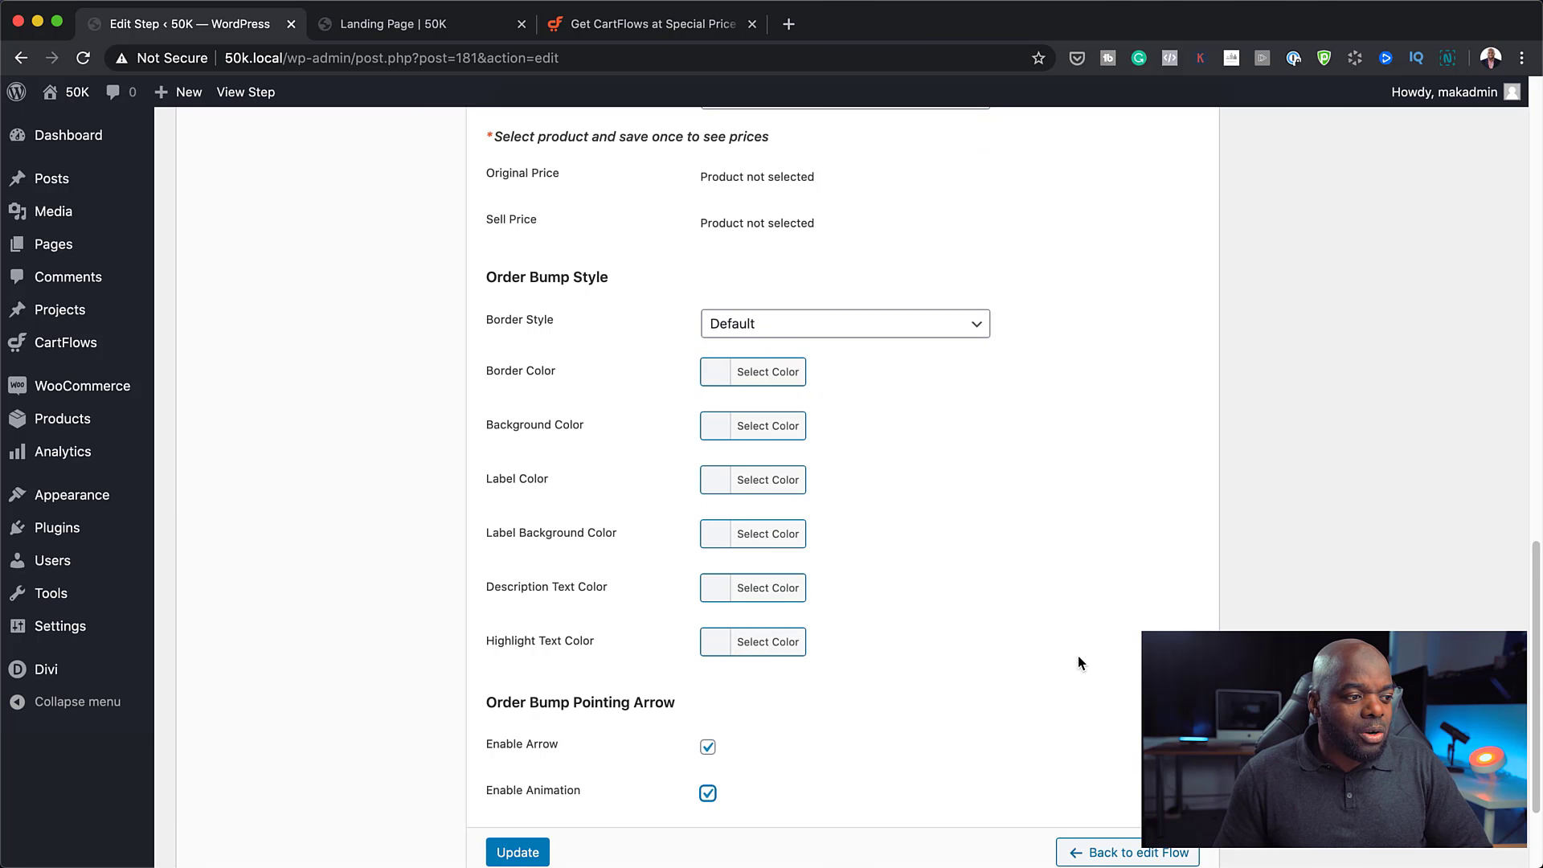
pyautogui.scroll(-3, 1078, 659)
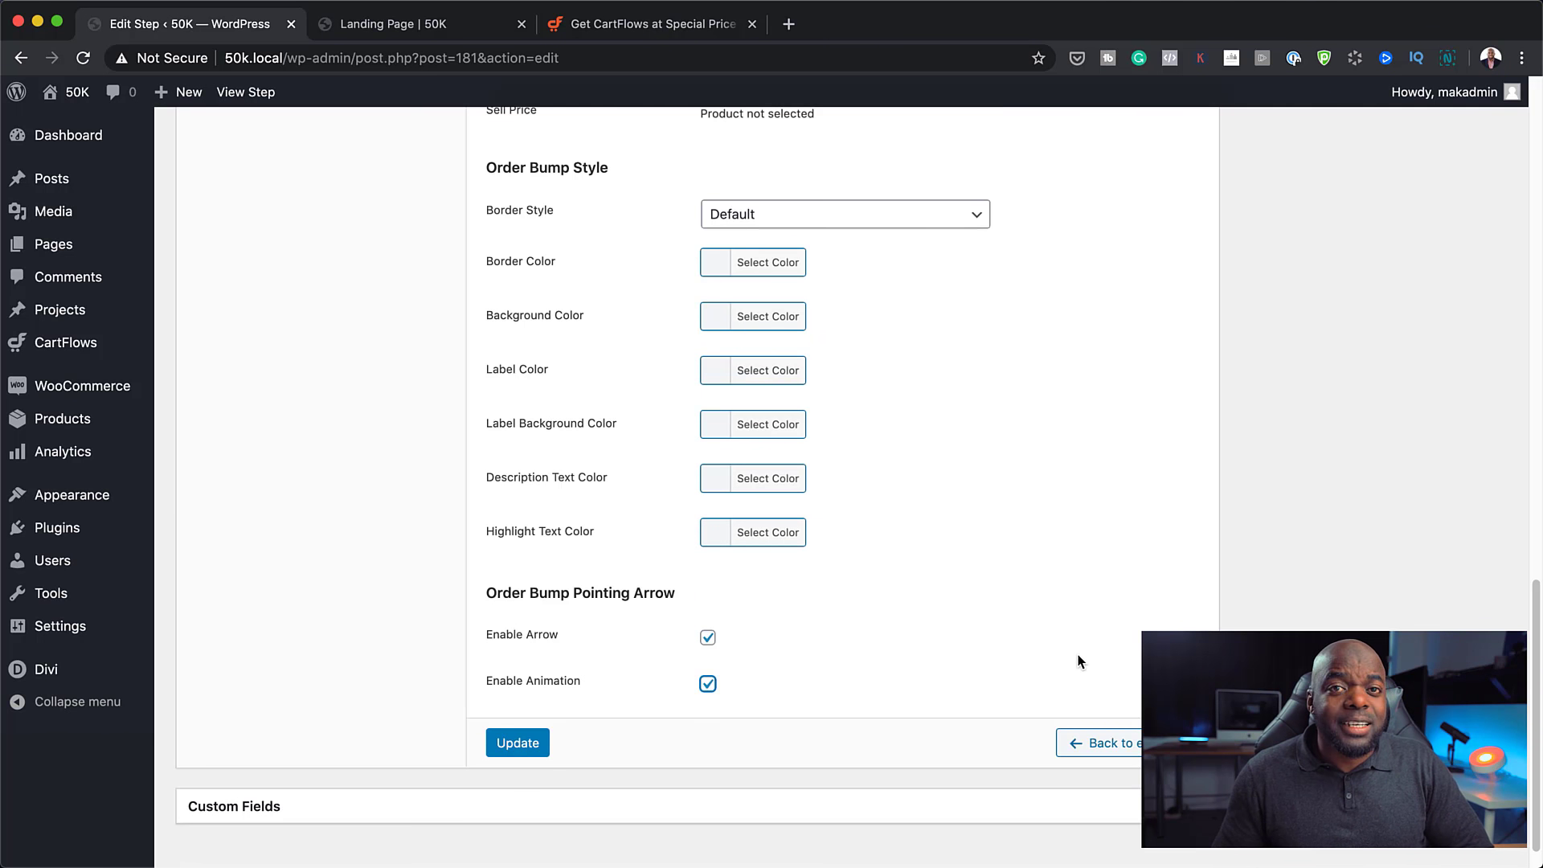
pyautogui.click(519, 744)
pyautogui.scroll(10, 1033, 674)
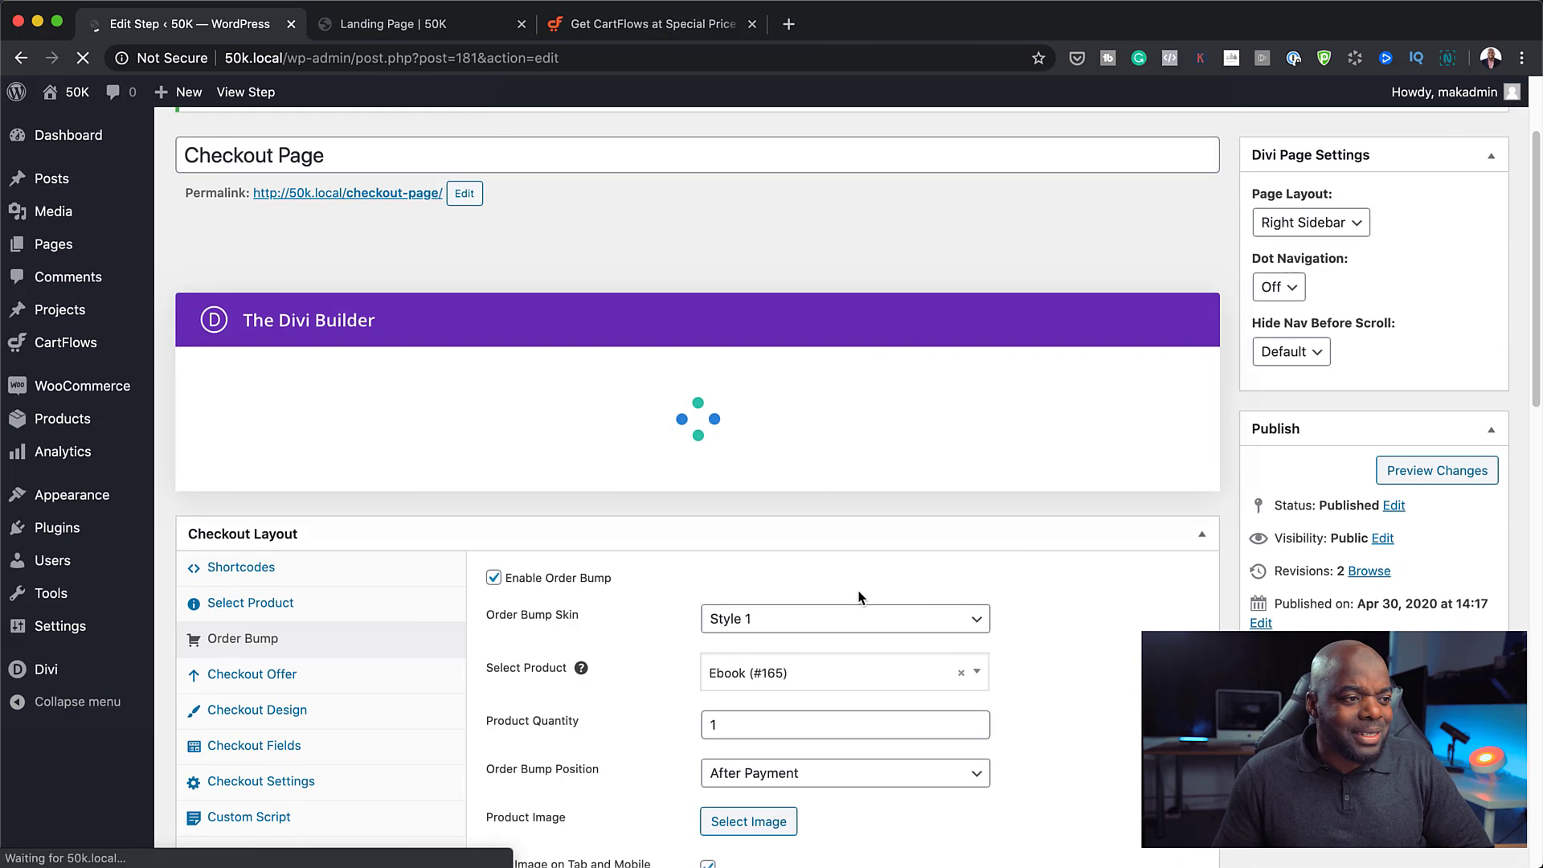
# - Check the saved order bump's prices and settings, and update the checkout step once more
pyautogui.scroll(-3, 1011, 641)
pyautogui.scroll(-3, 1011, 631)
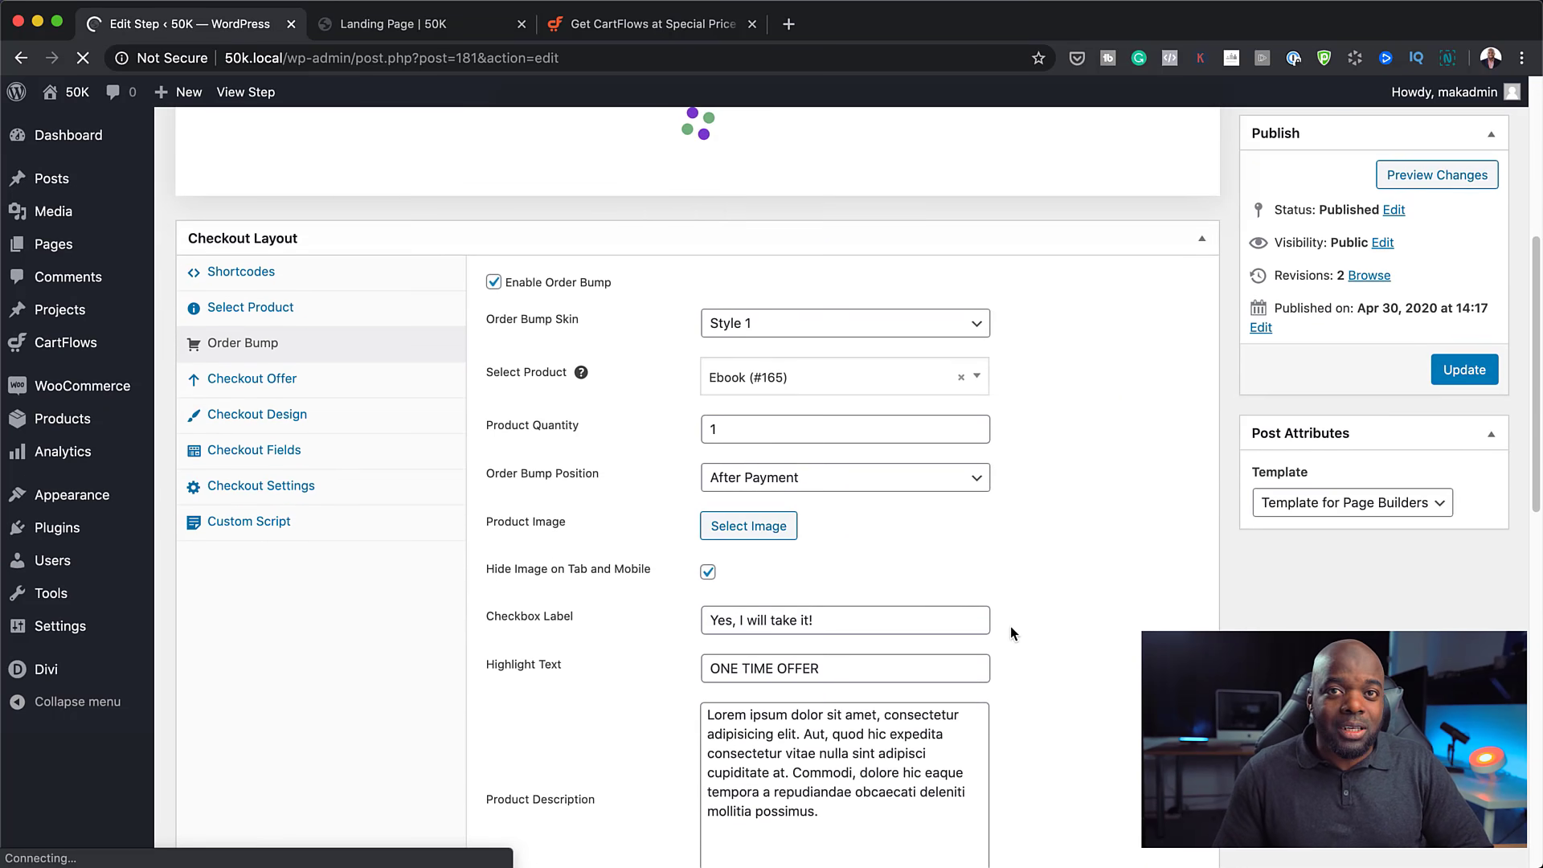
pyautogui.scroll(-5, 1011, 621)
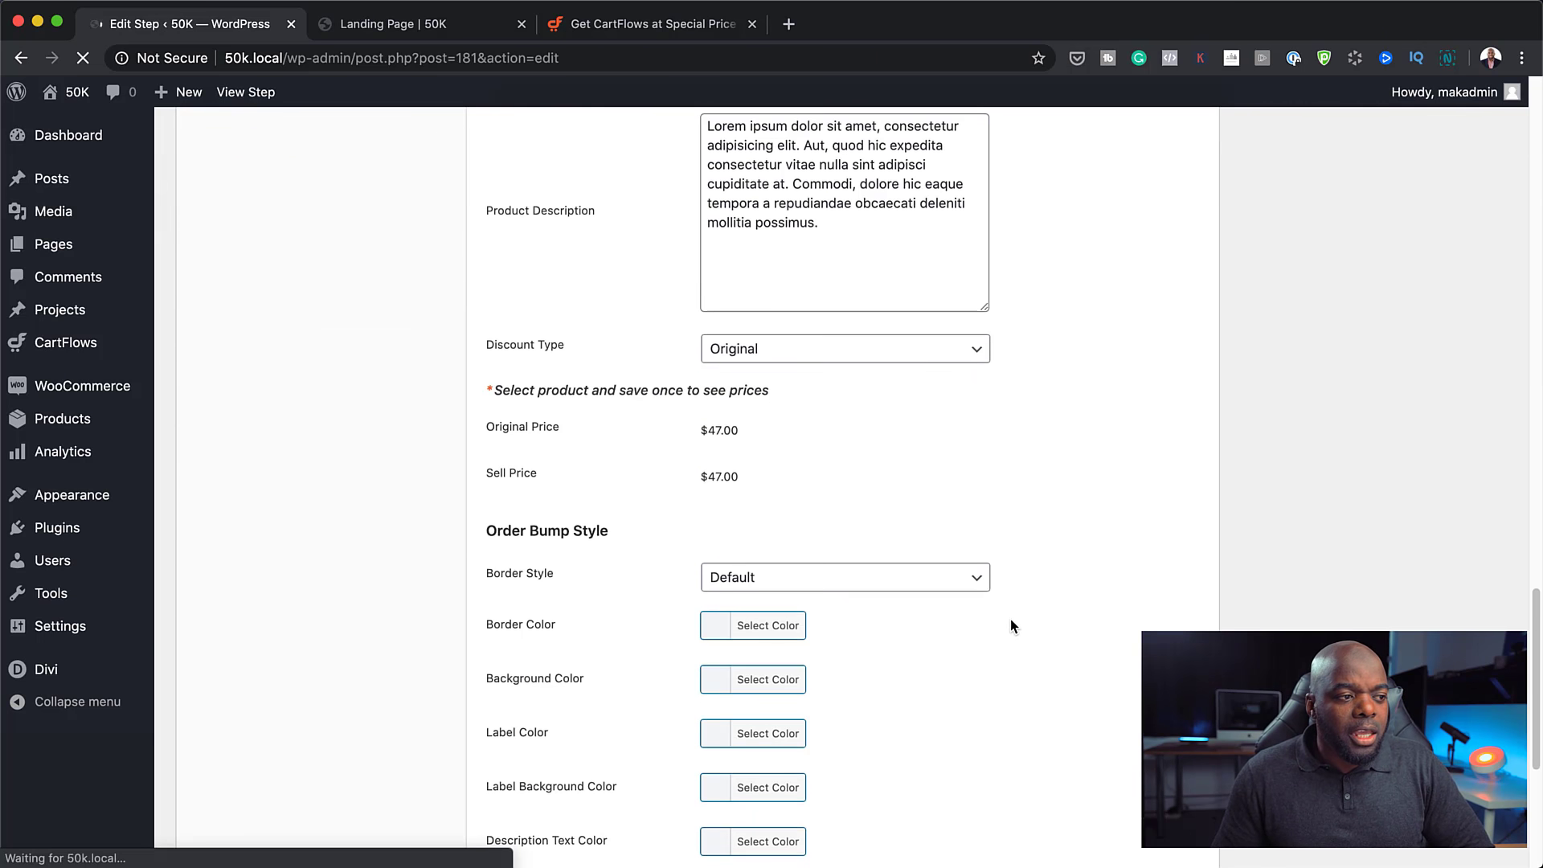
pyautogui.scroll(-5, 1011, 621)
pyautogui.scroll(-2, 1011, 617)
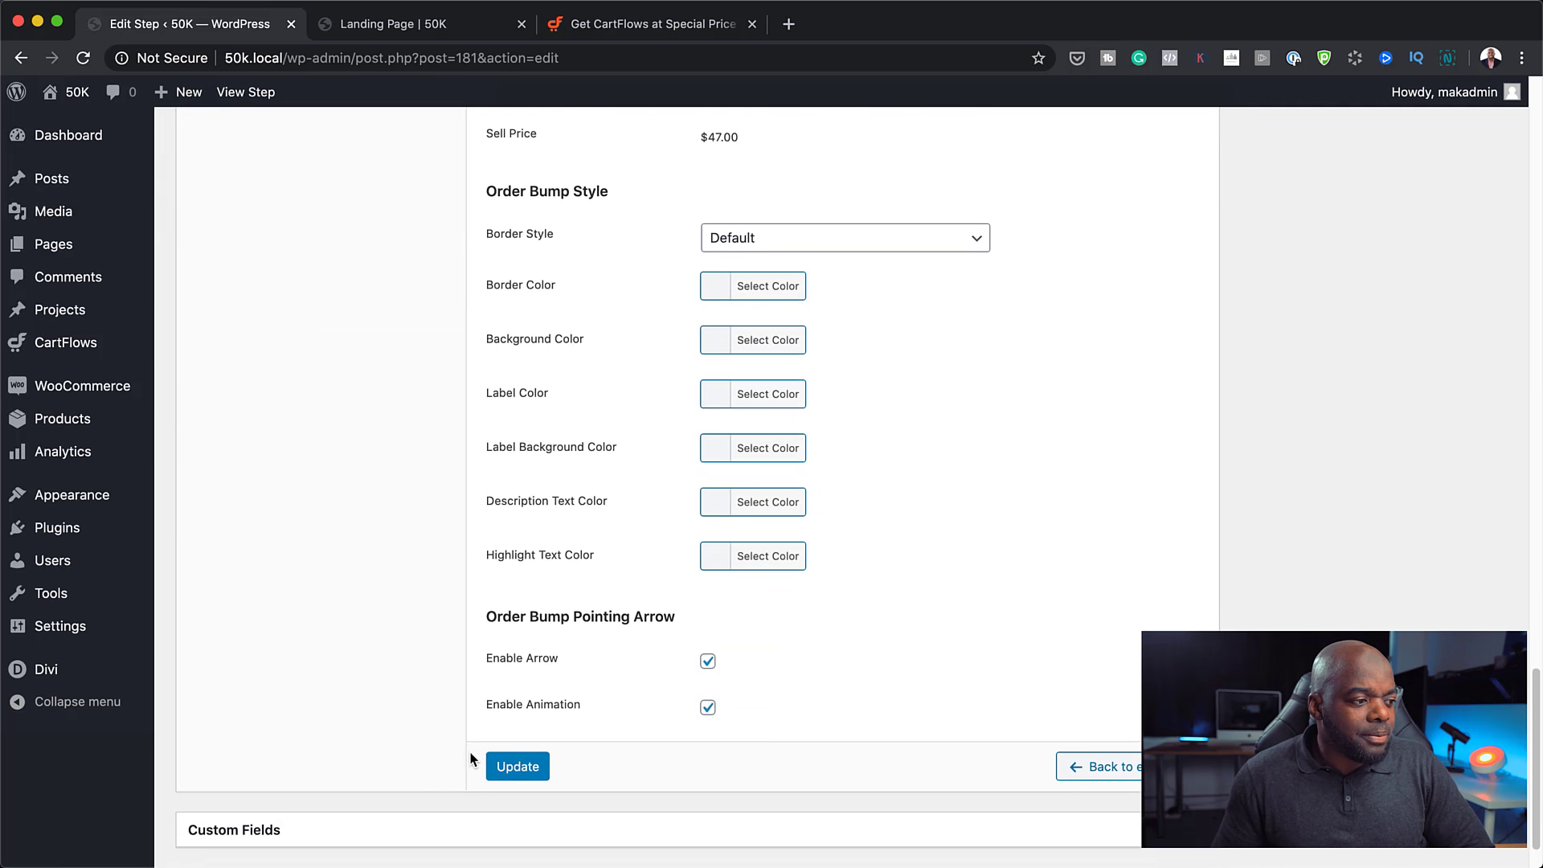
pyautogui.click(515, 769)
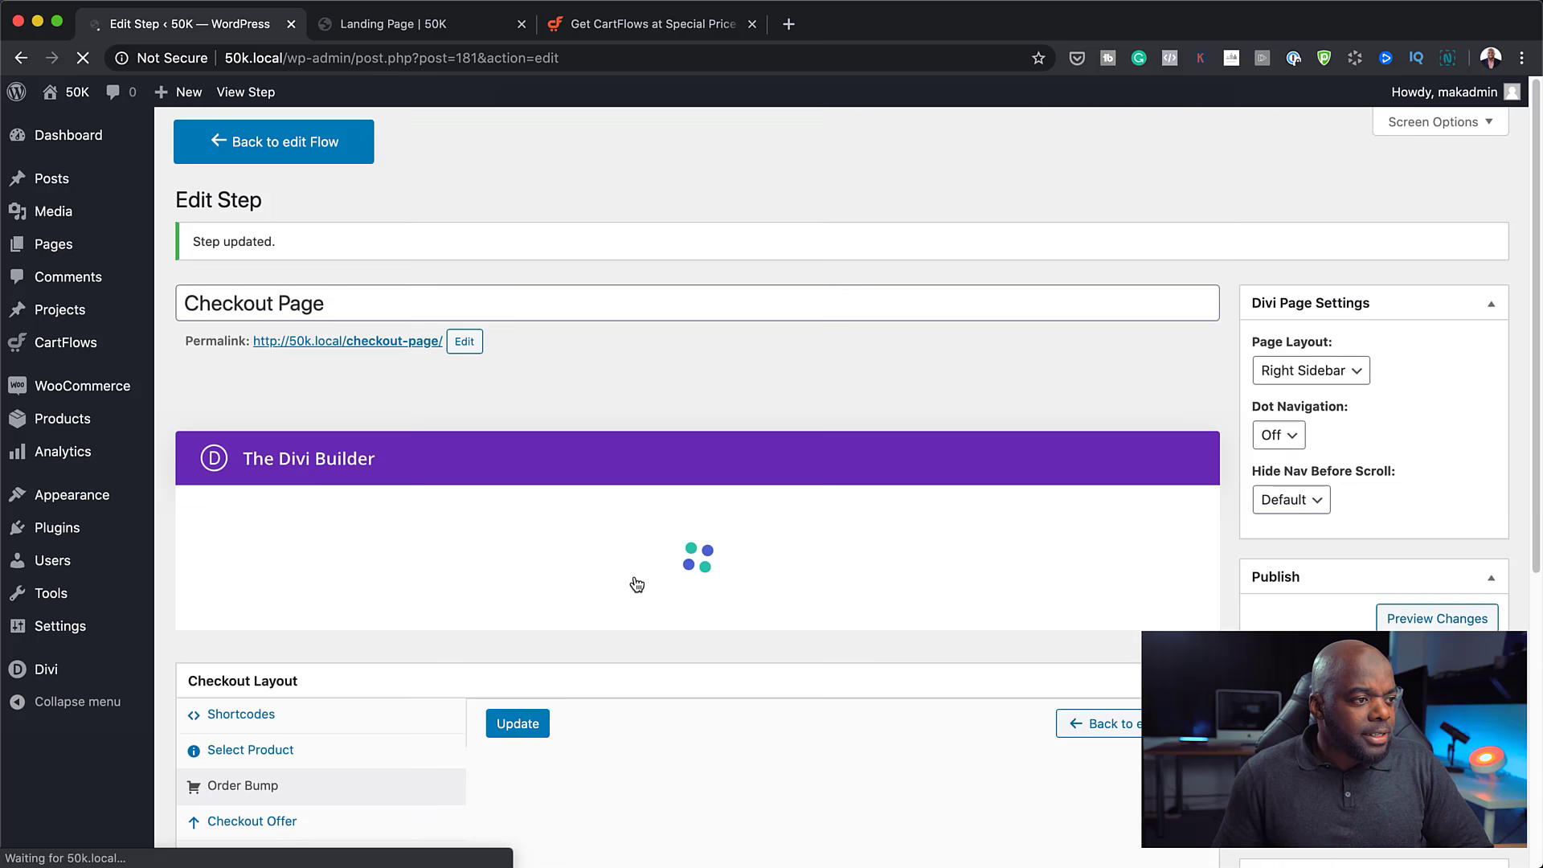
# - Return to the checkout layout options and open the checkout fields settings
pyautogui.scroll(-3, 684, 603)
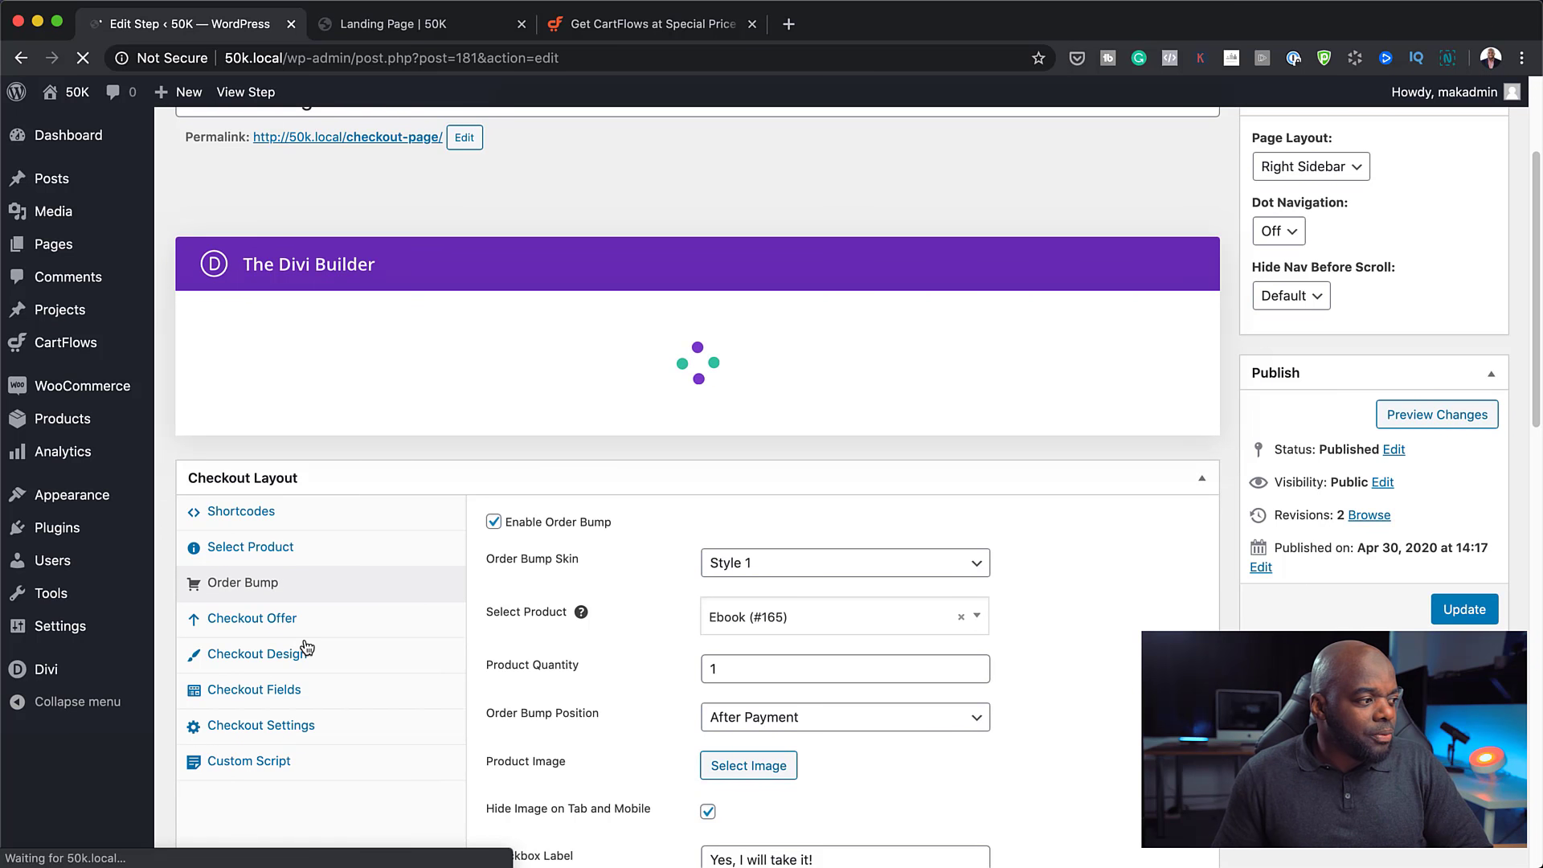
pyautogui.scroll(-10, 671, 691)
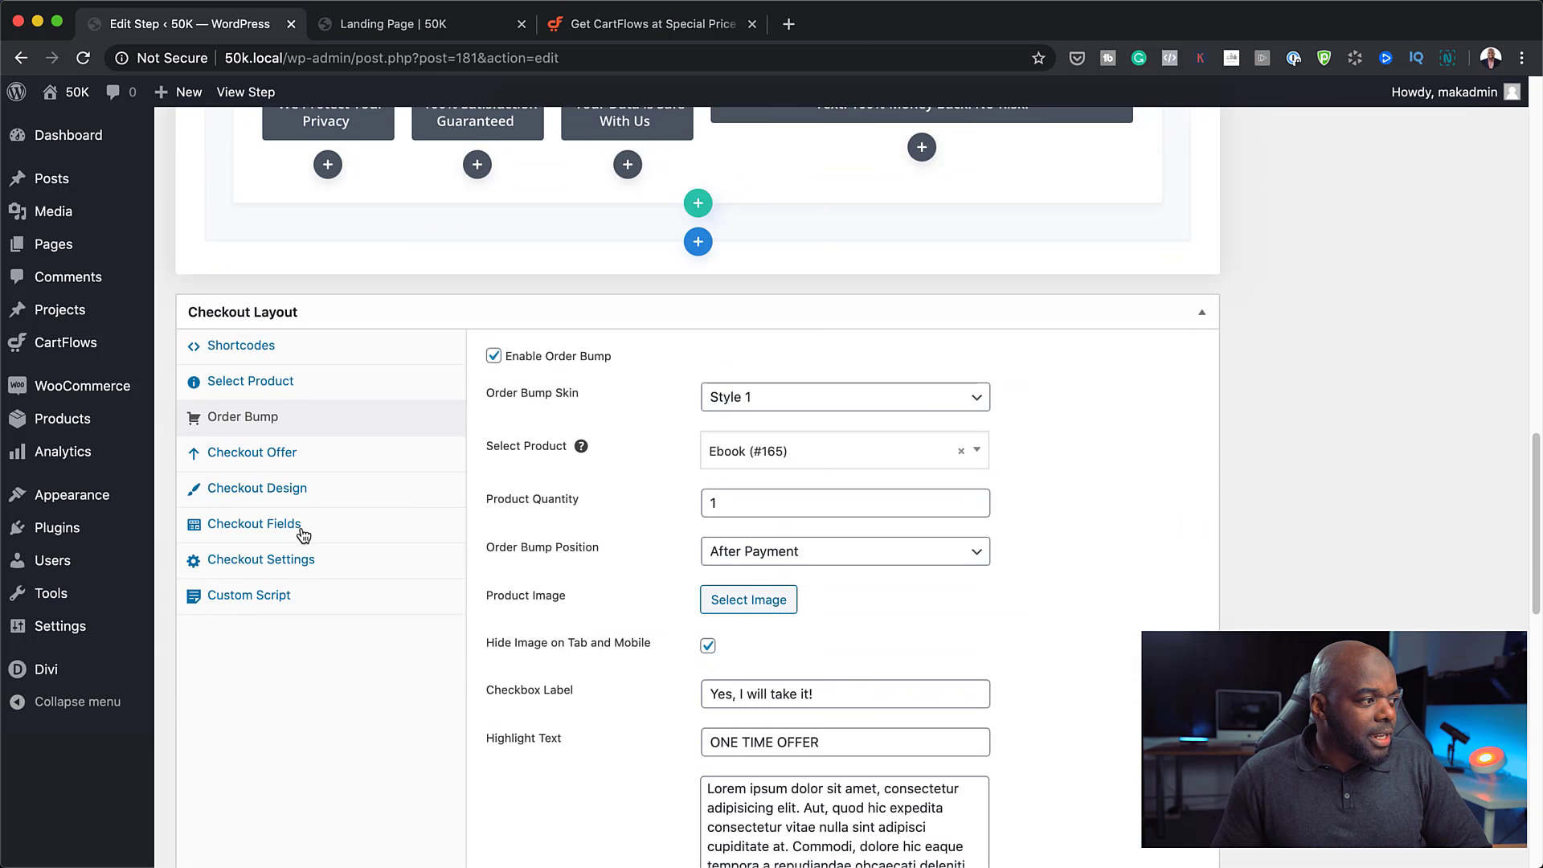
pyautogui.click(289, 528)
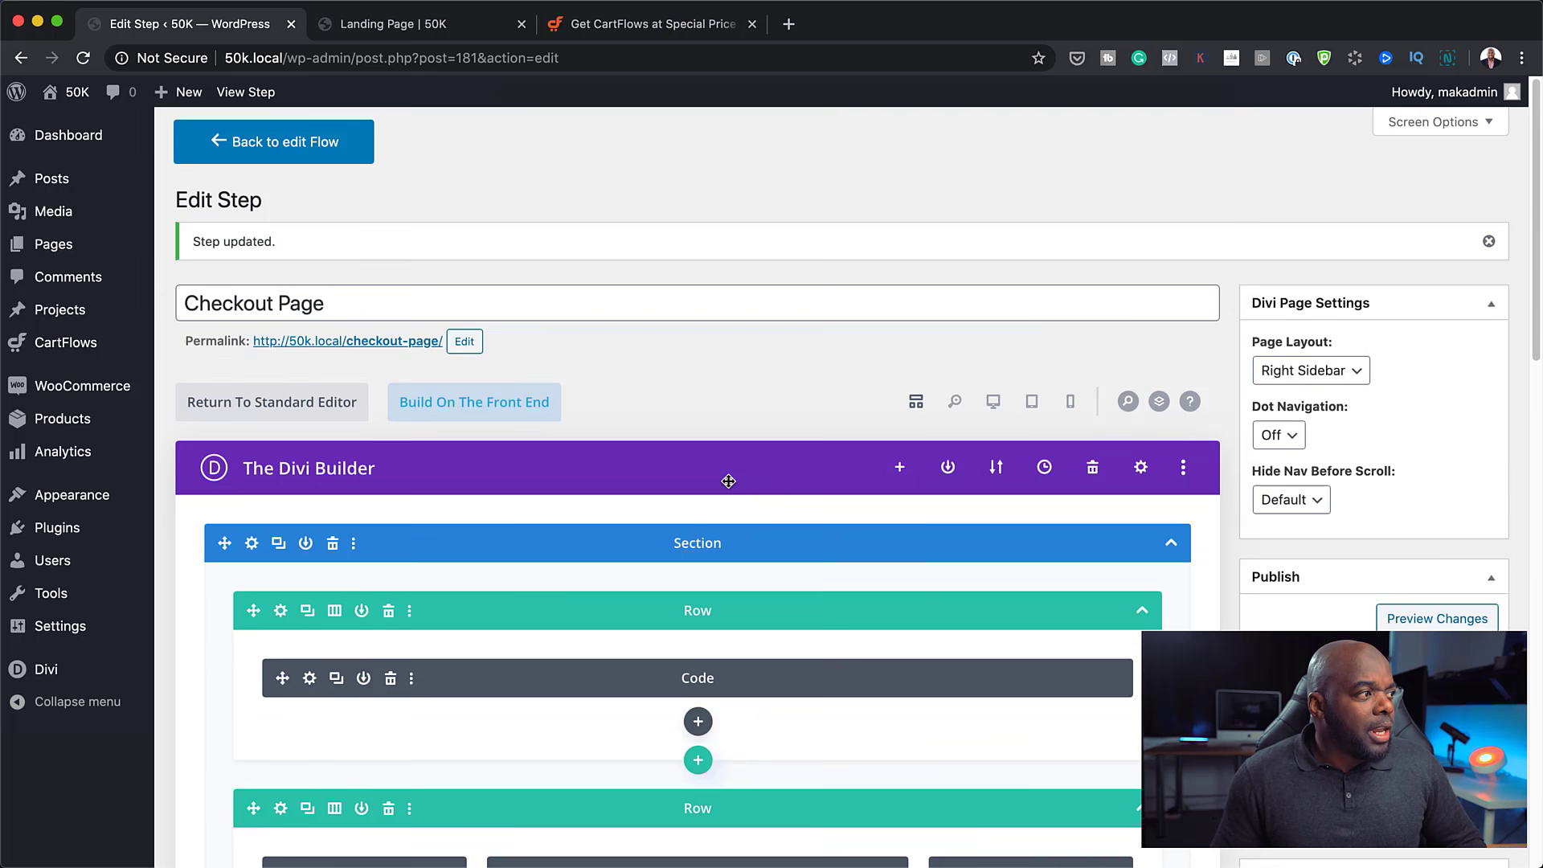
# - Open the live checkout page in a new tab and examine its billing form, order summary and order bump
pyautogui.keyDown('super'); pyautogui.click(336, 347); pyautogui.keyUp('super')
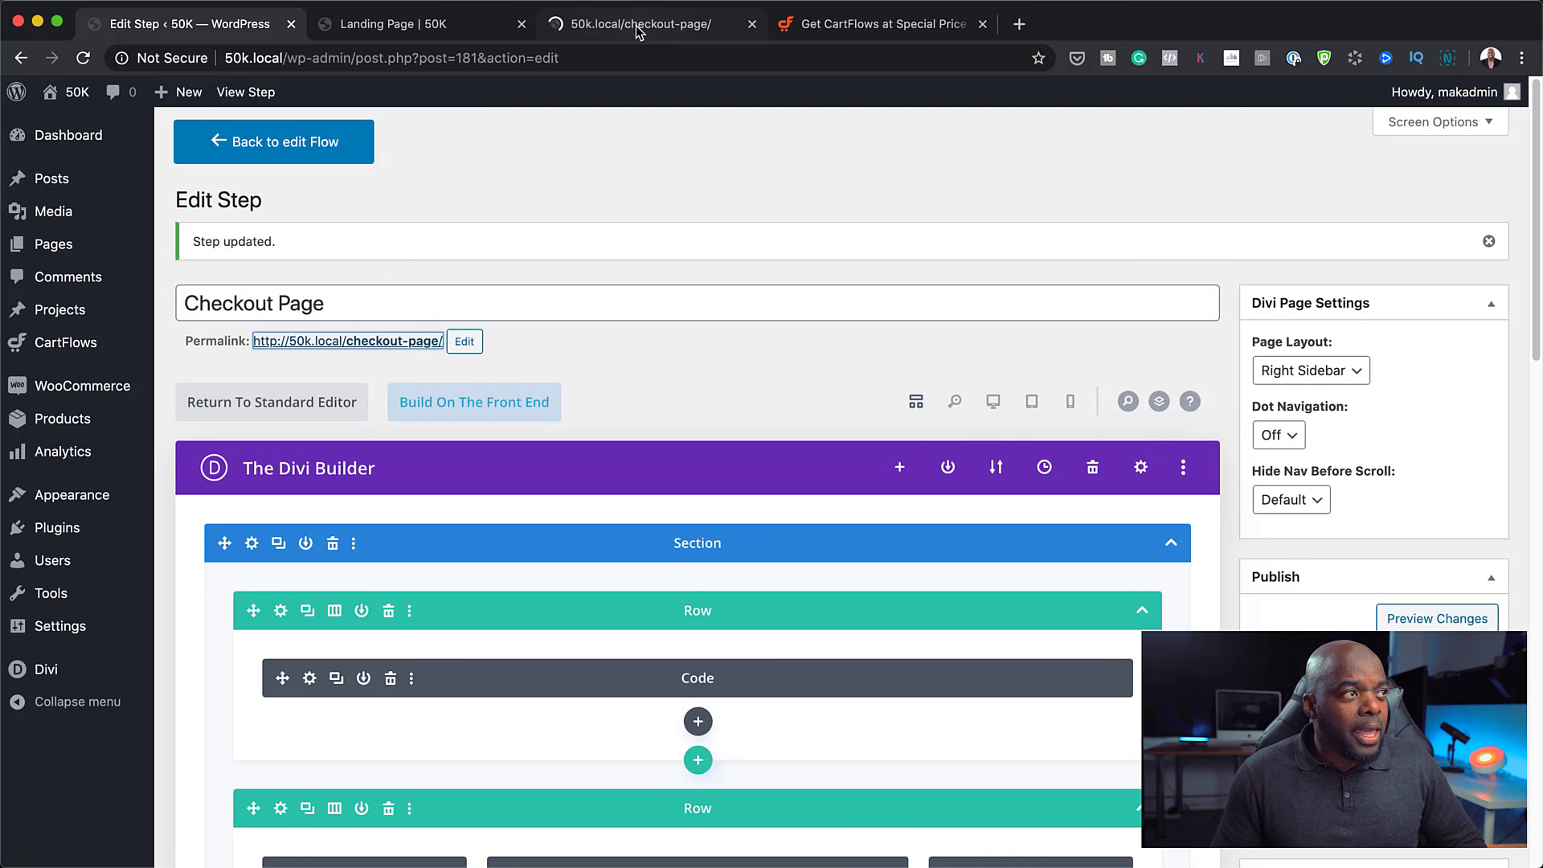
pyautogui.click(638, 31)
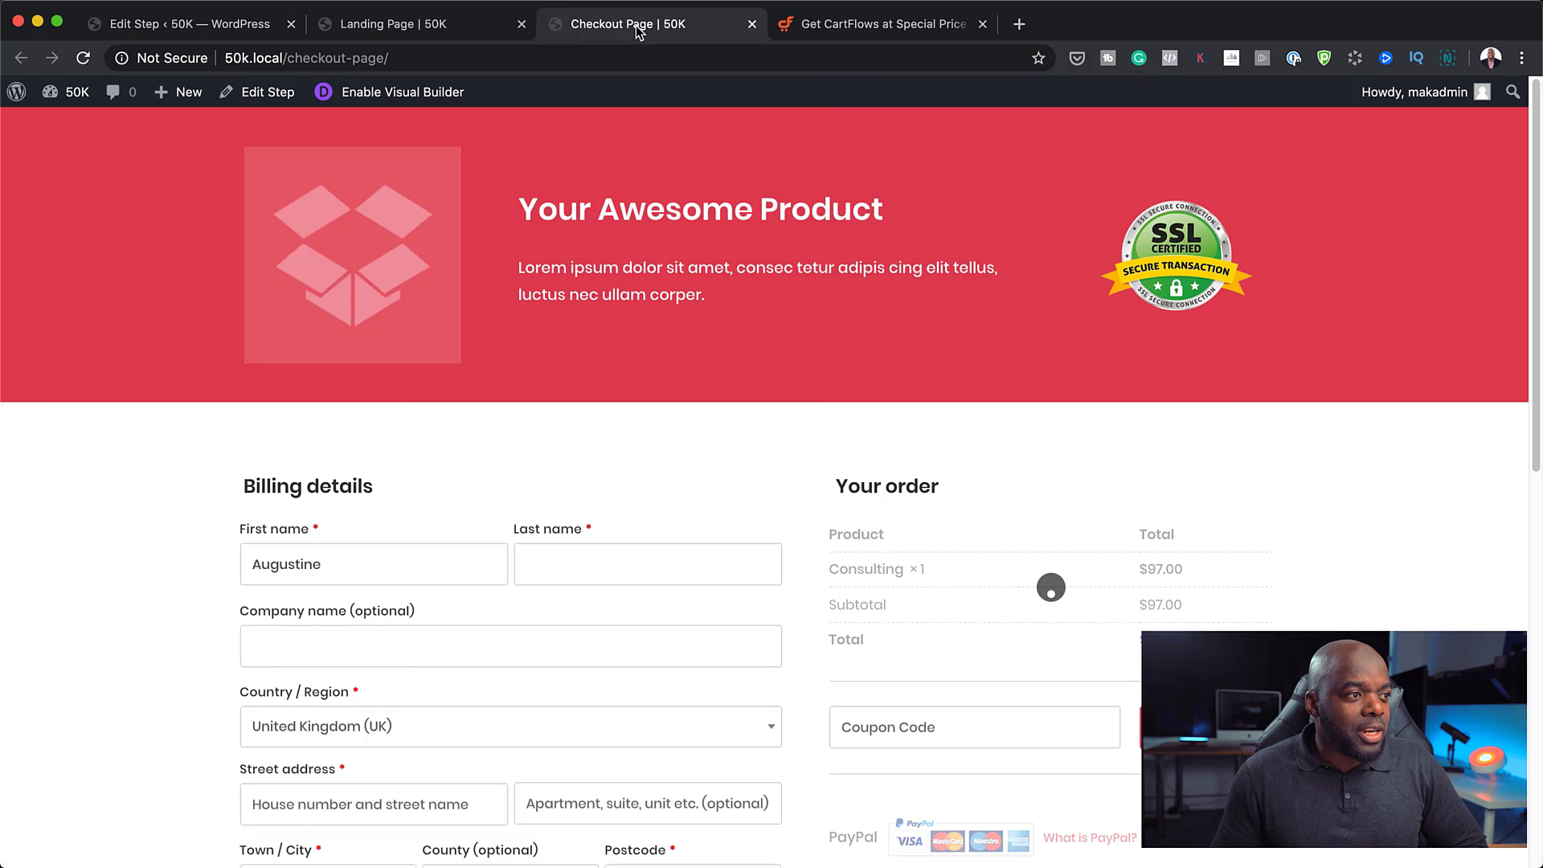
pyautogui.scroll(-3, 753, 664)
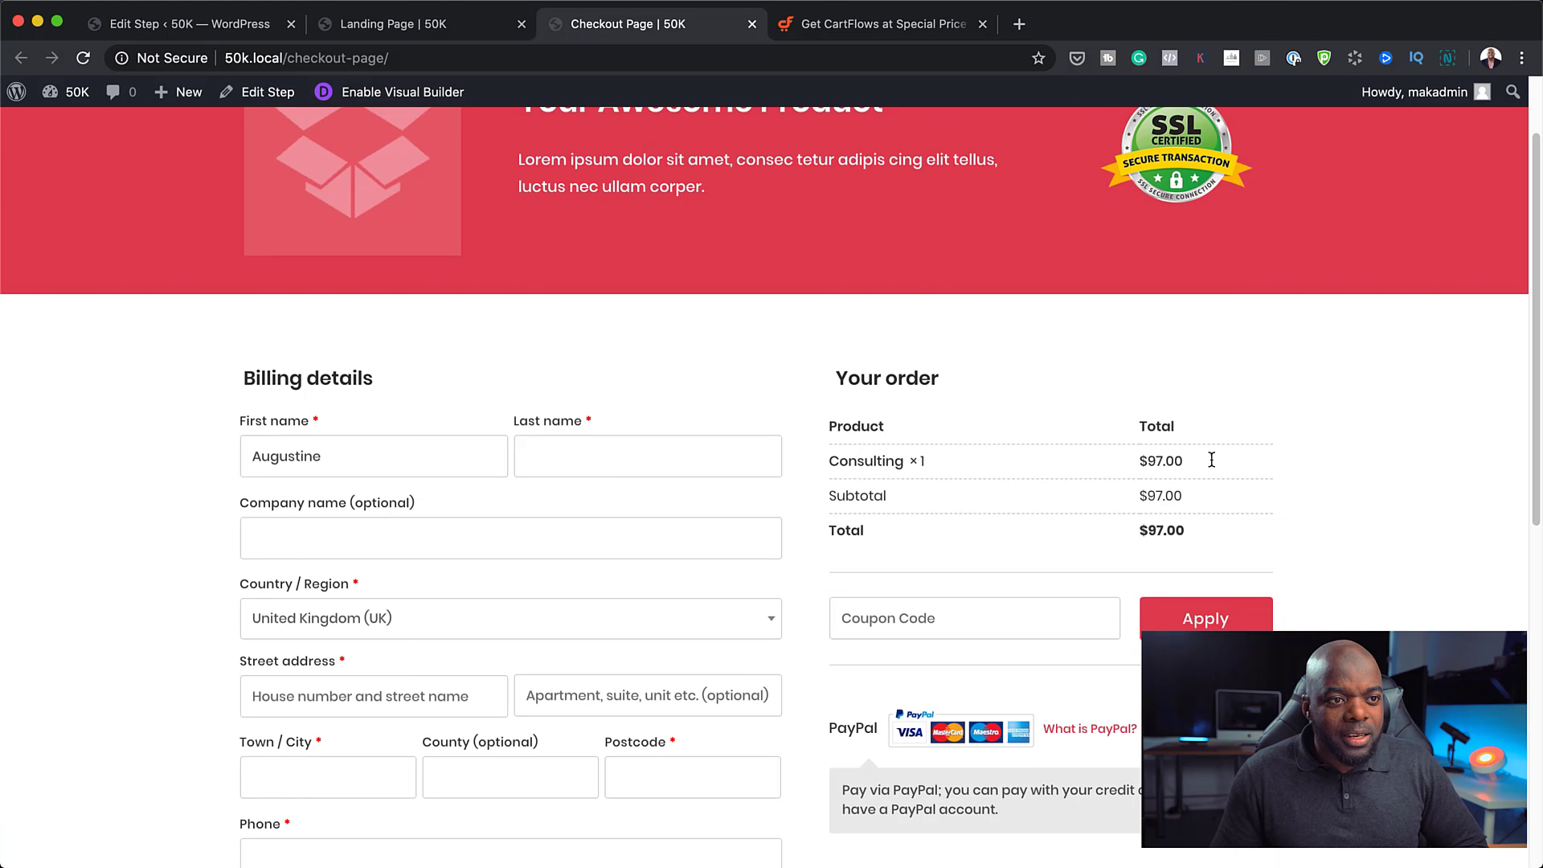
pyautogui.scroll(-10, 1082, 659)
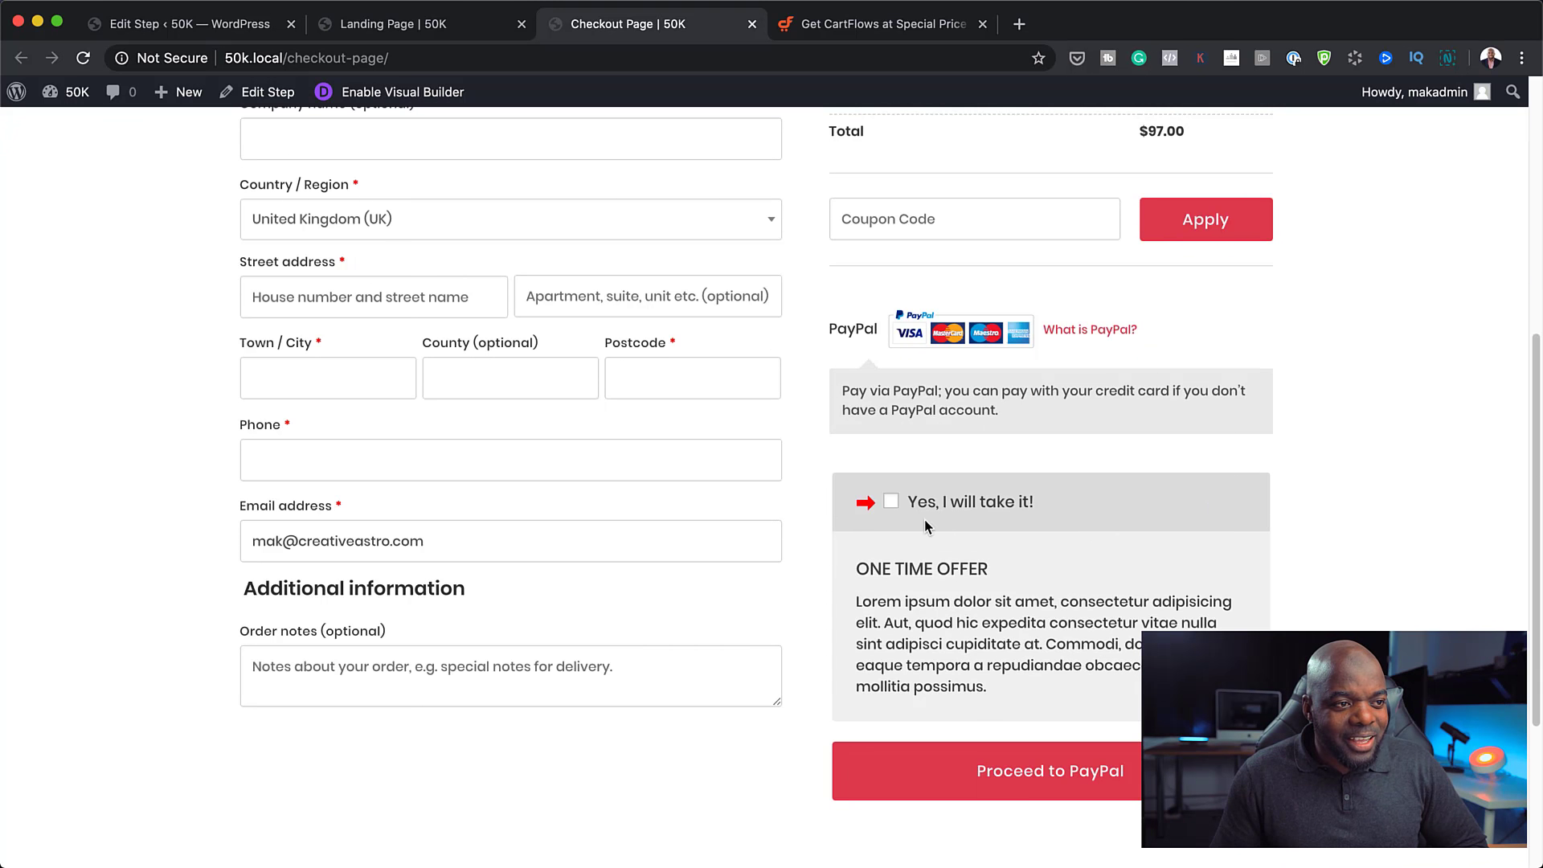
# - Accept the order bump on the live checkout page and examine the order summary, coupon field and payment section
pyautogui.click(891, 501)
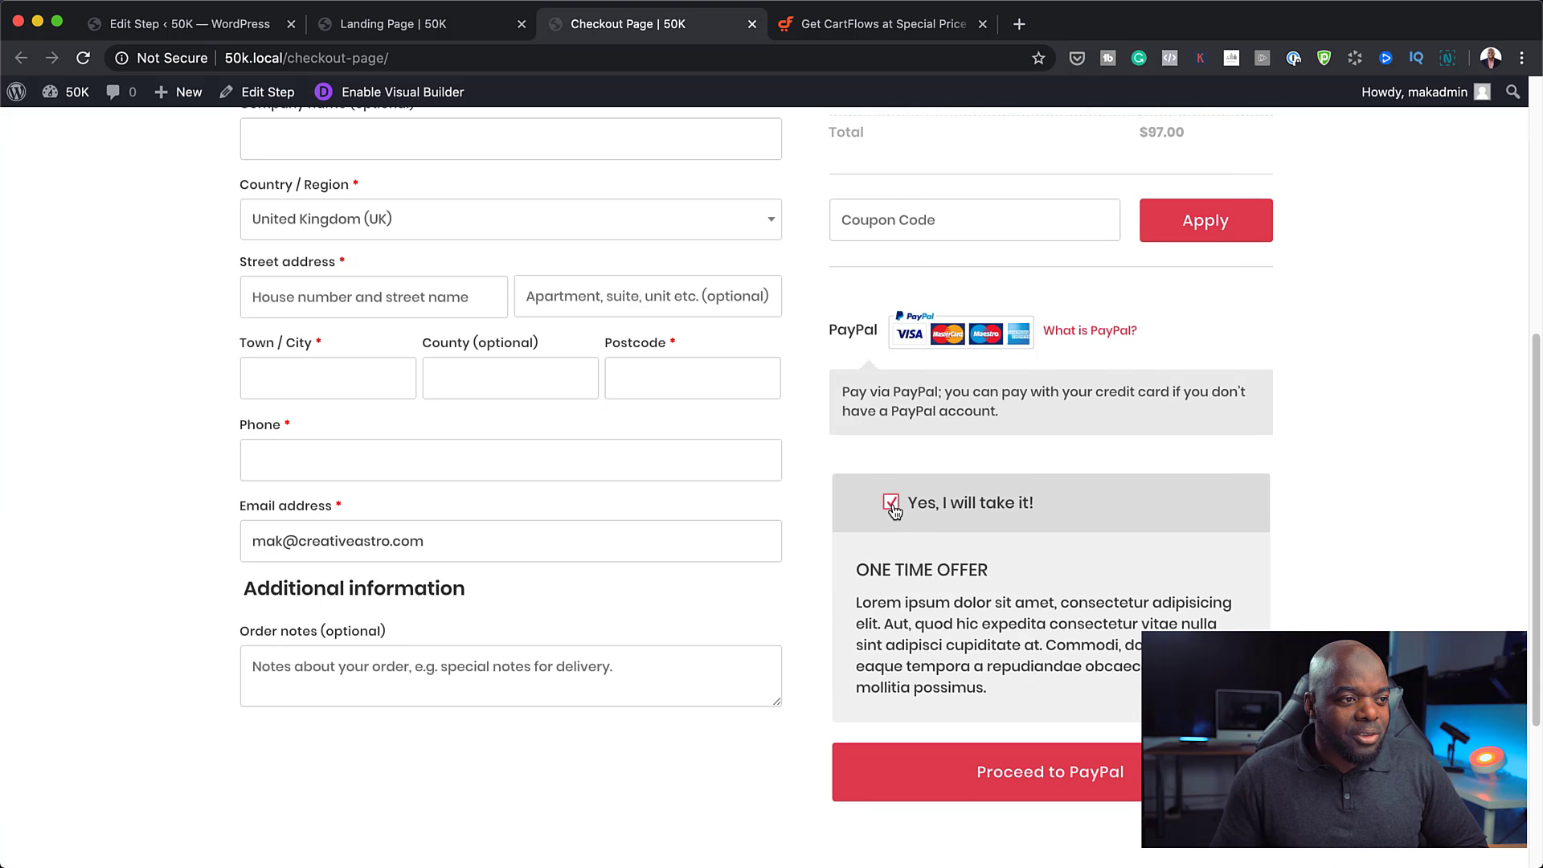
pyautogui.scroll(3, 1313, 478)
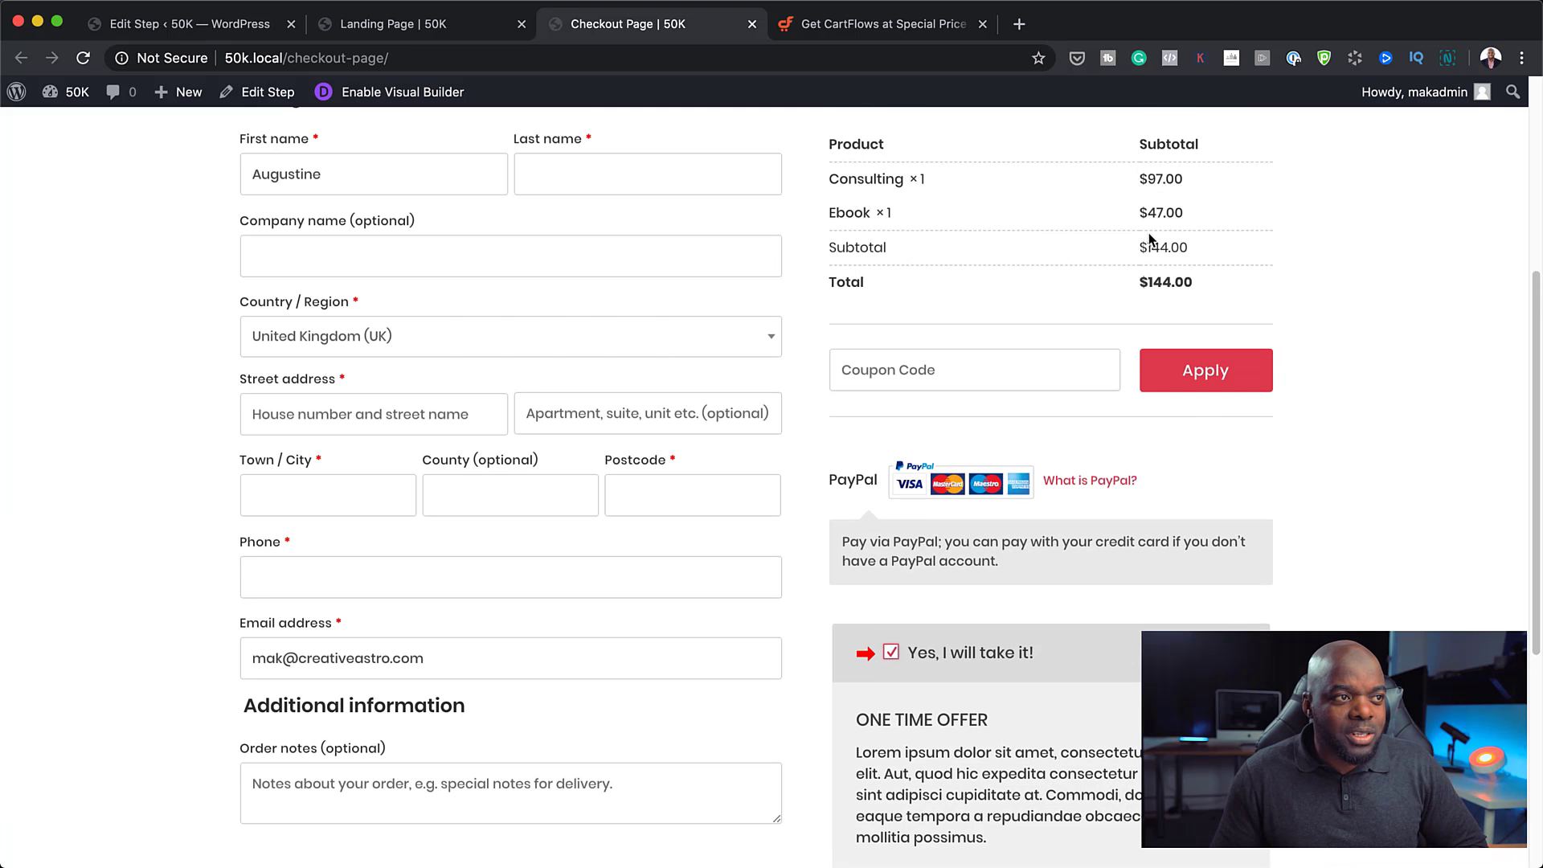
pyautogui.click(1079, 373)
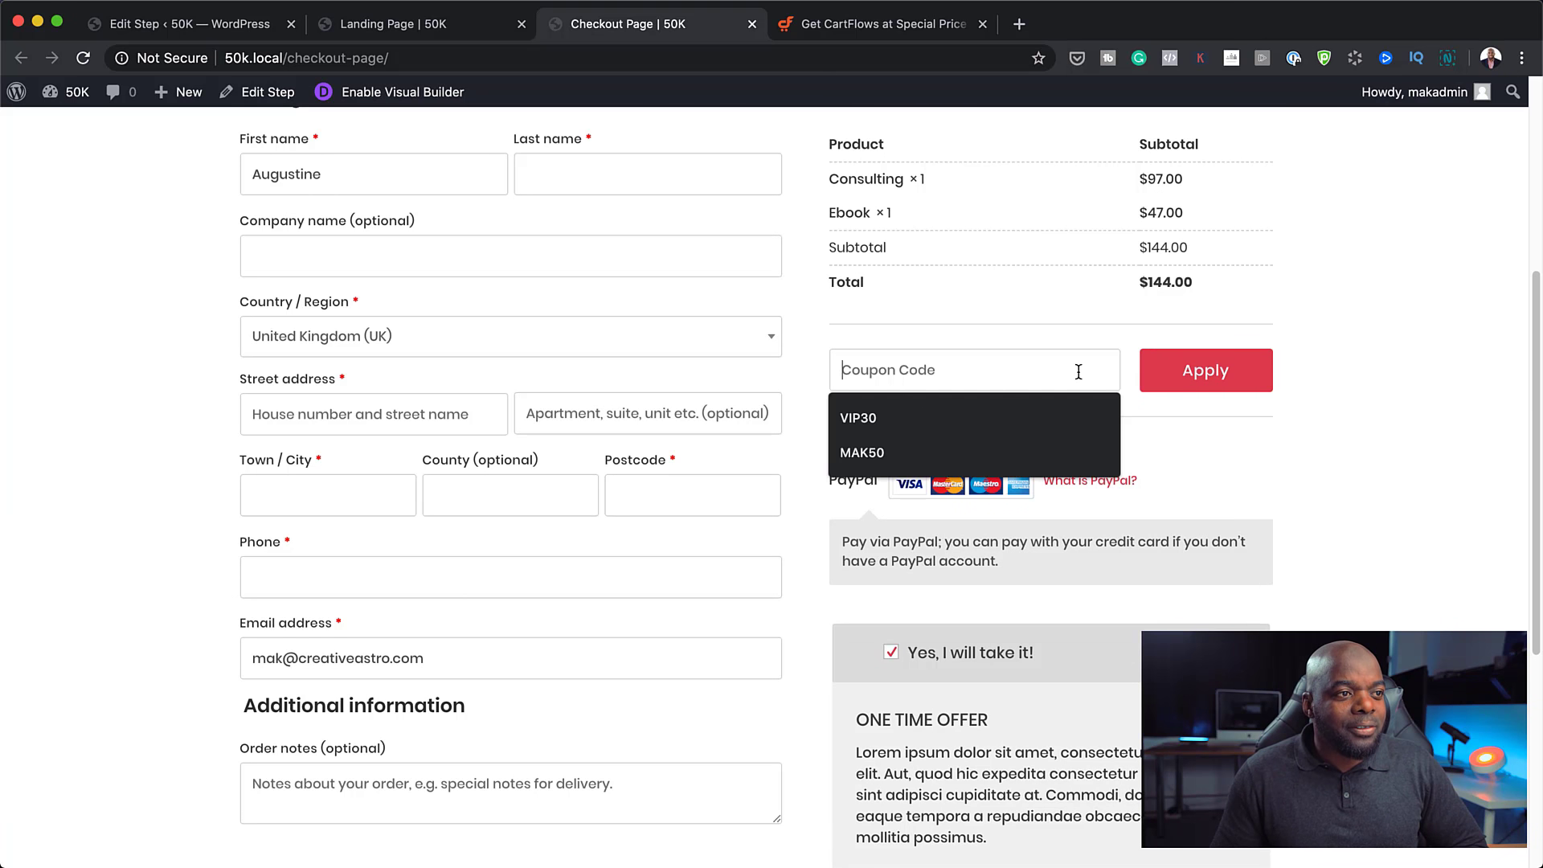
pyautogui.click(1337, 420)
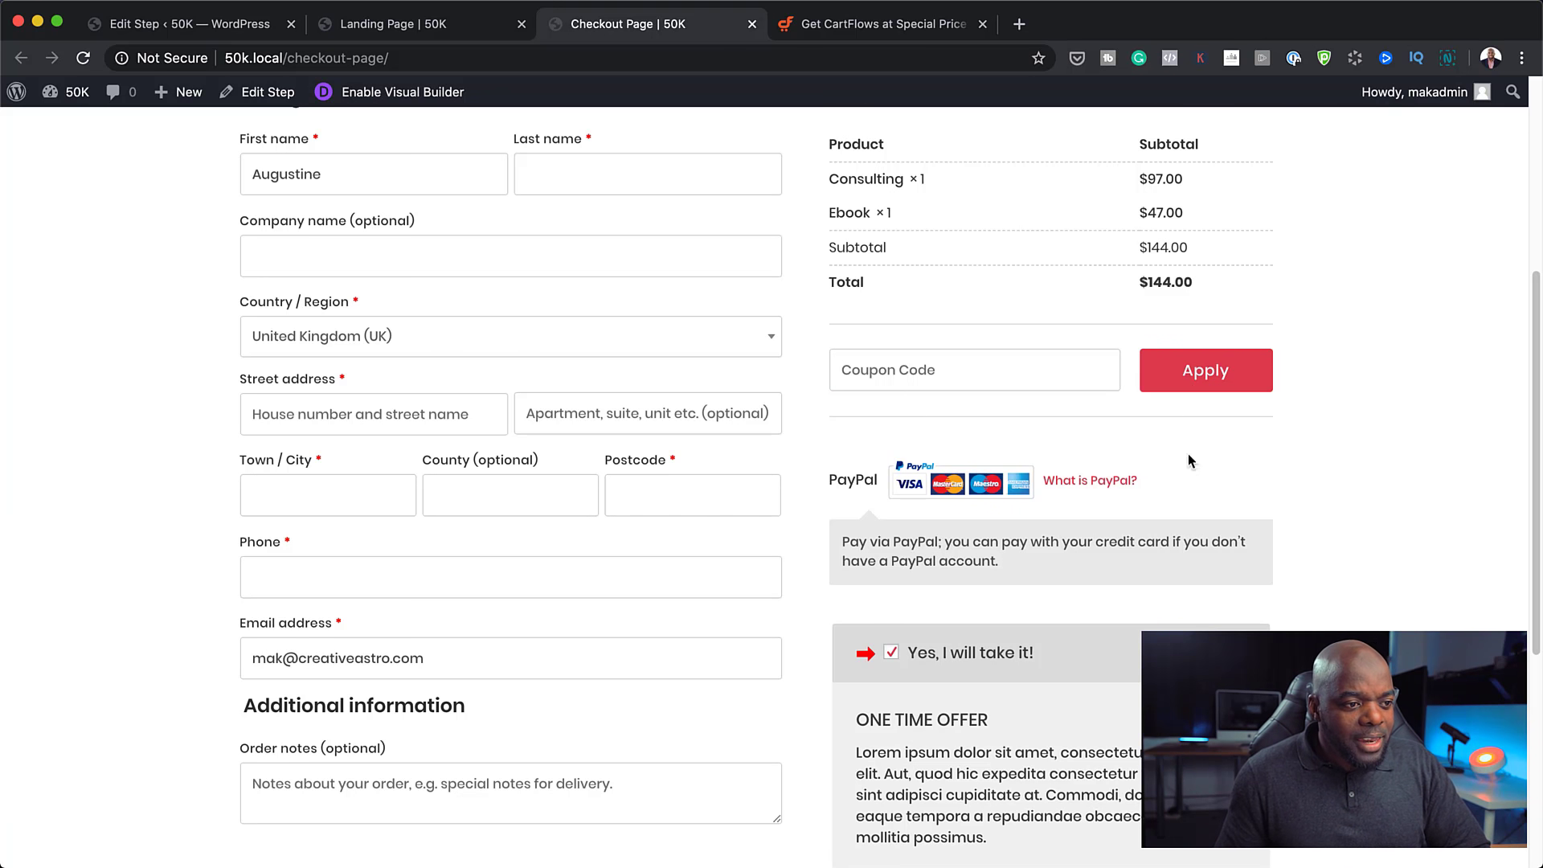
pyautogui.scroll(-2, 1188, 450)
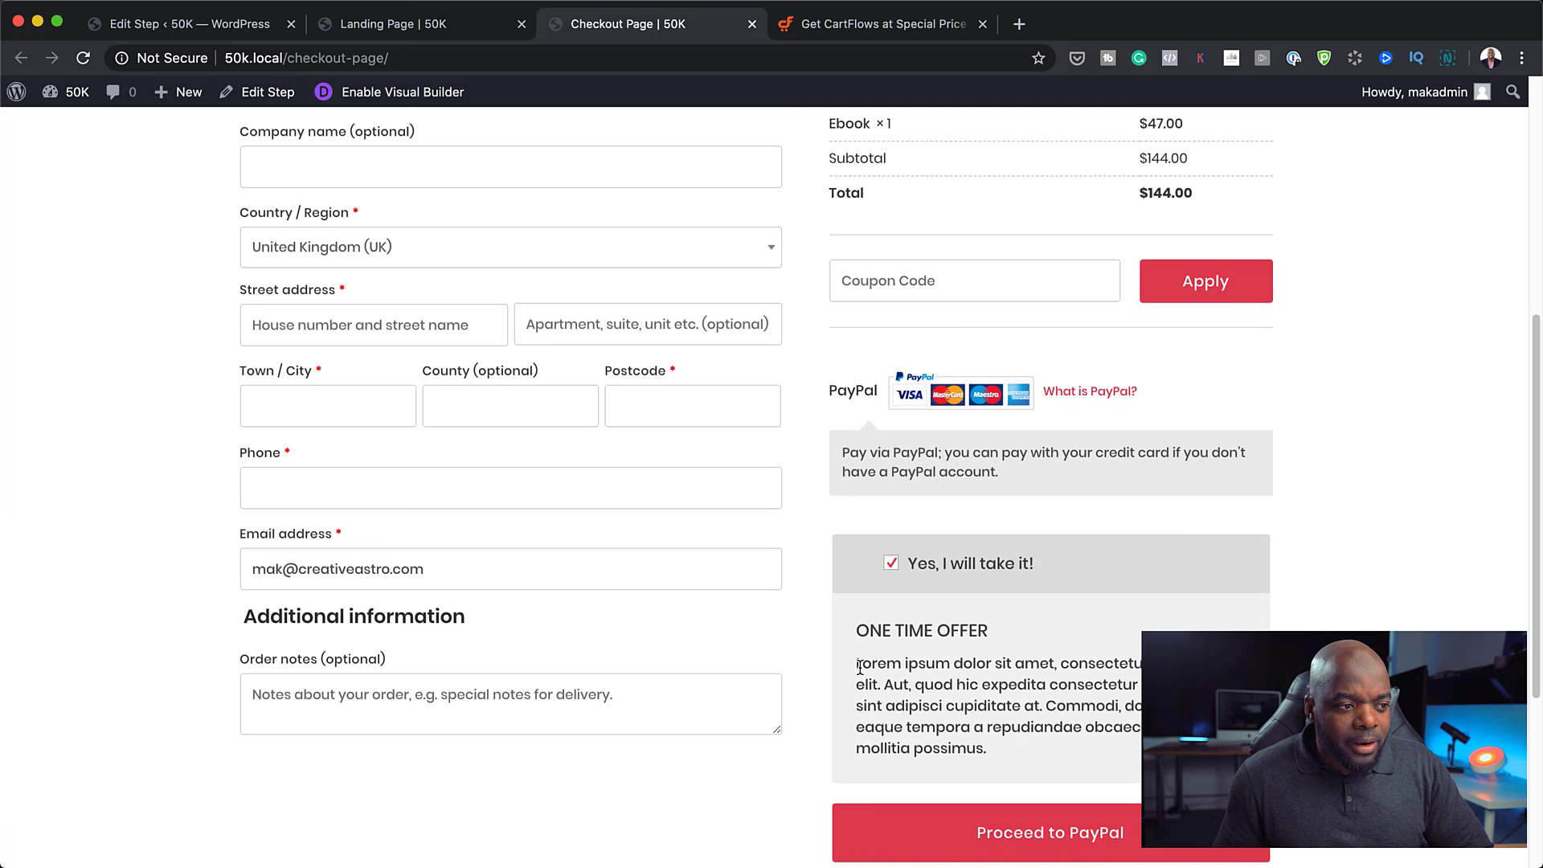
pyautogui.scroll(-2, 1095, 658)
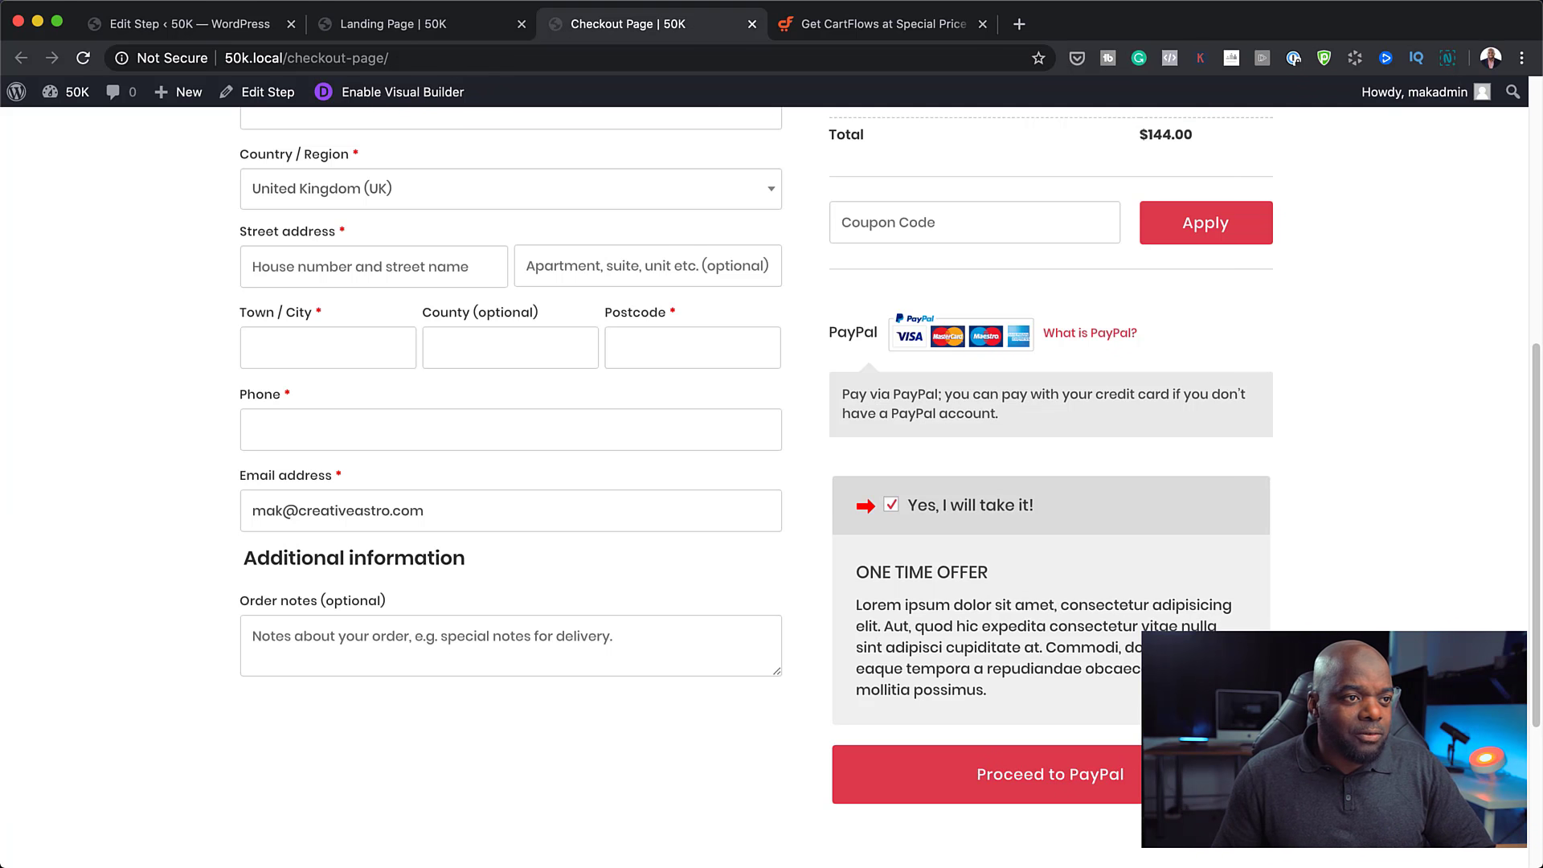
pyautogui.scroll(5, 772, 482)
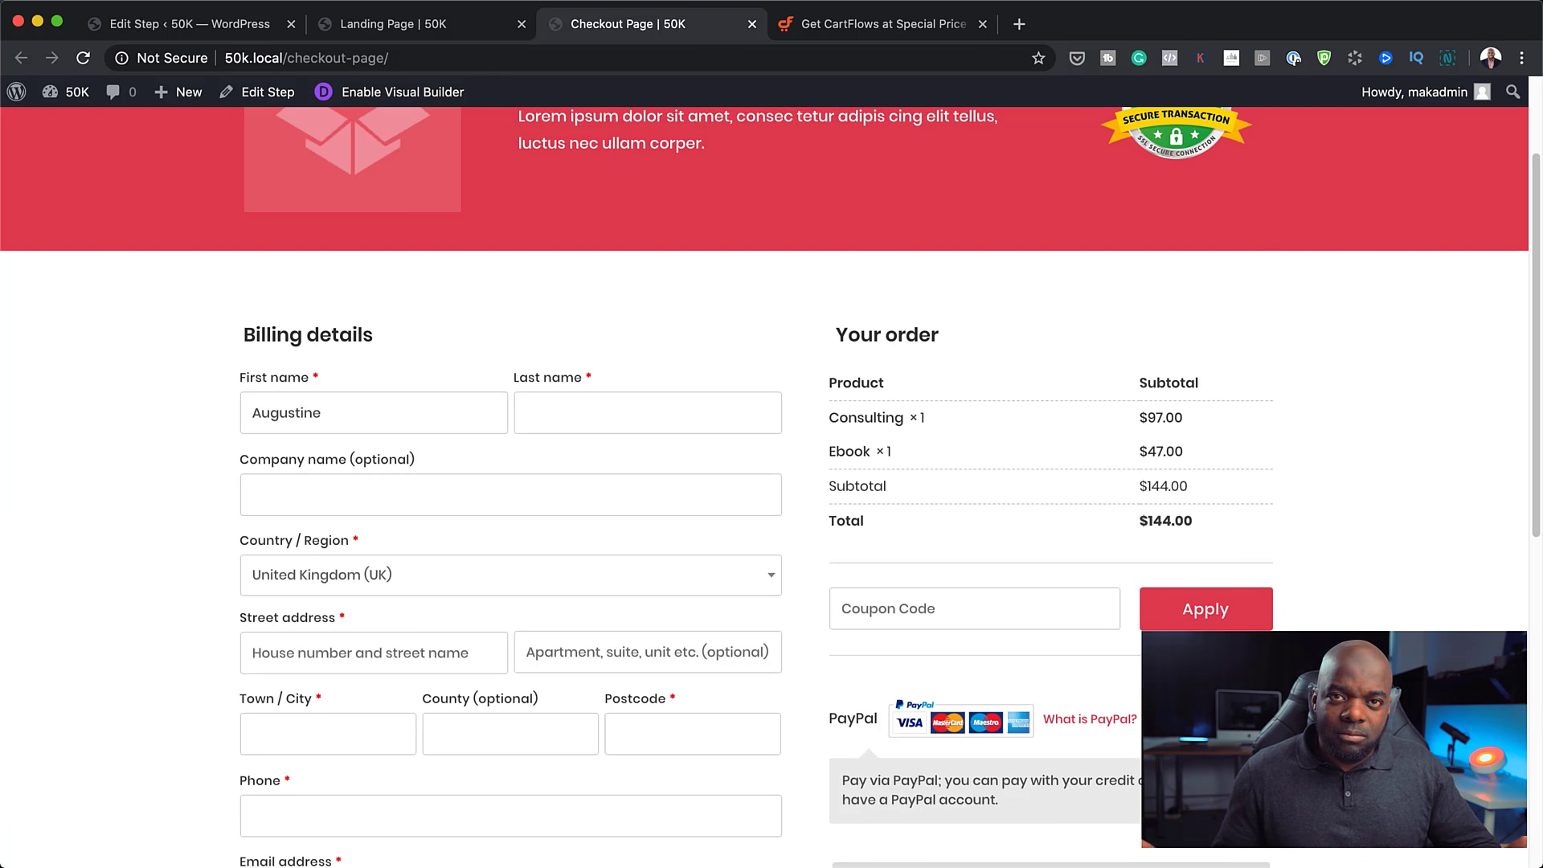
pyautogui.scroll(2, 1252, 556)
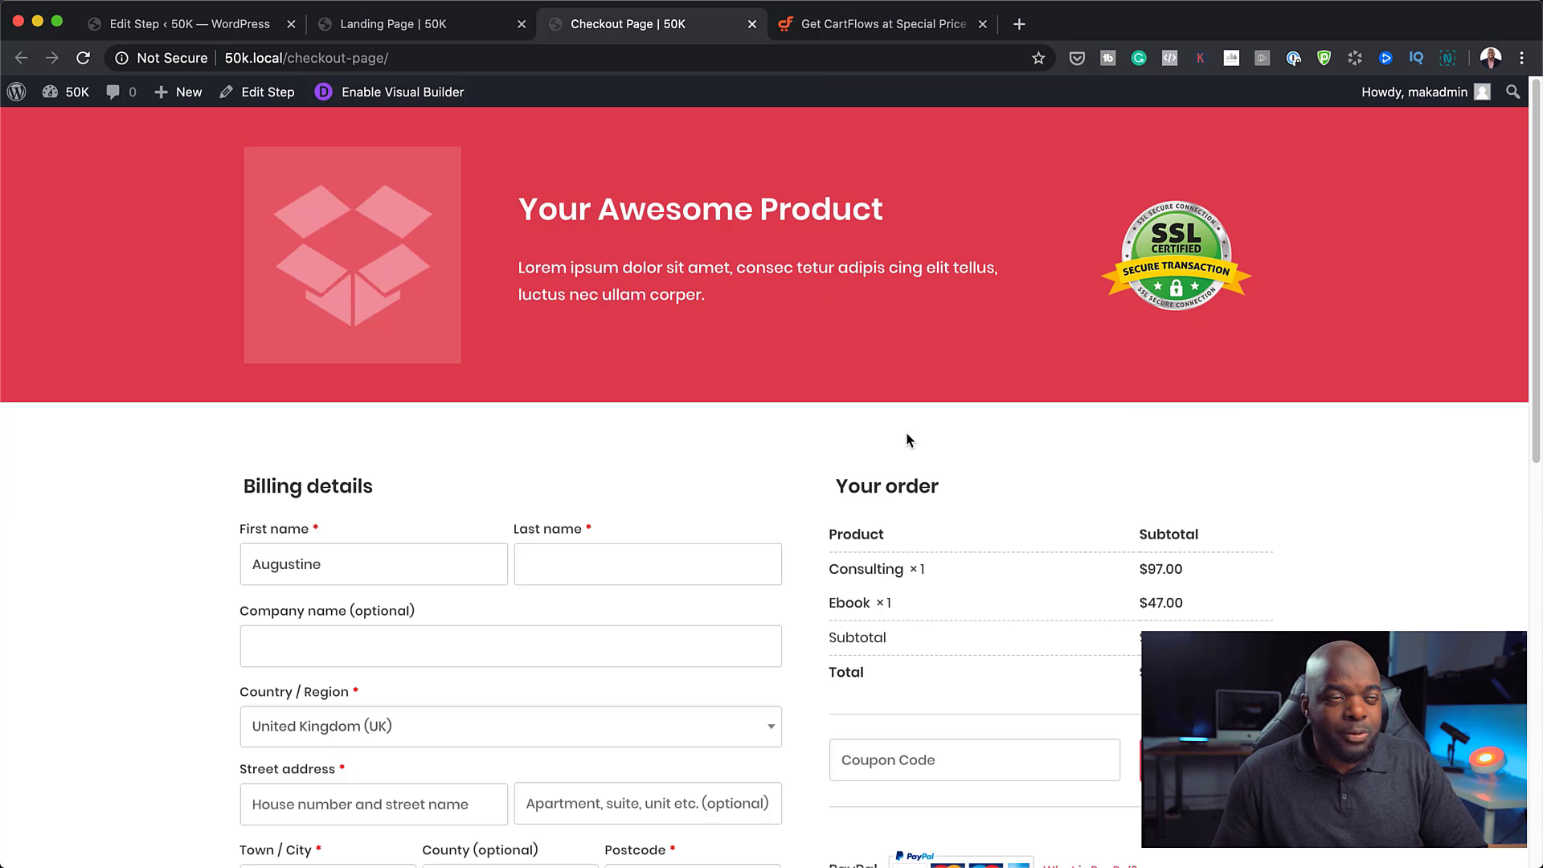
# - Open the checkout page in the Divi Visual Builder and display its layers list
pyautogui.click(411, 95)
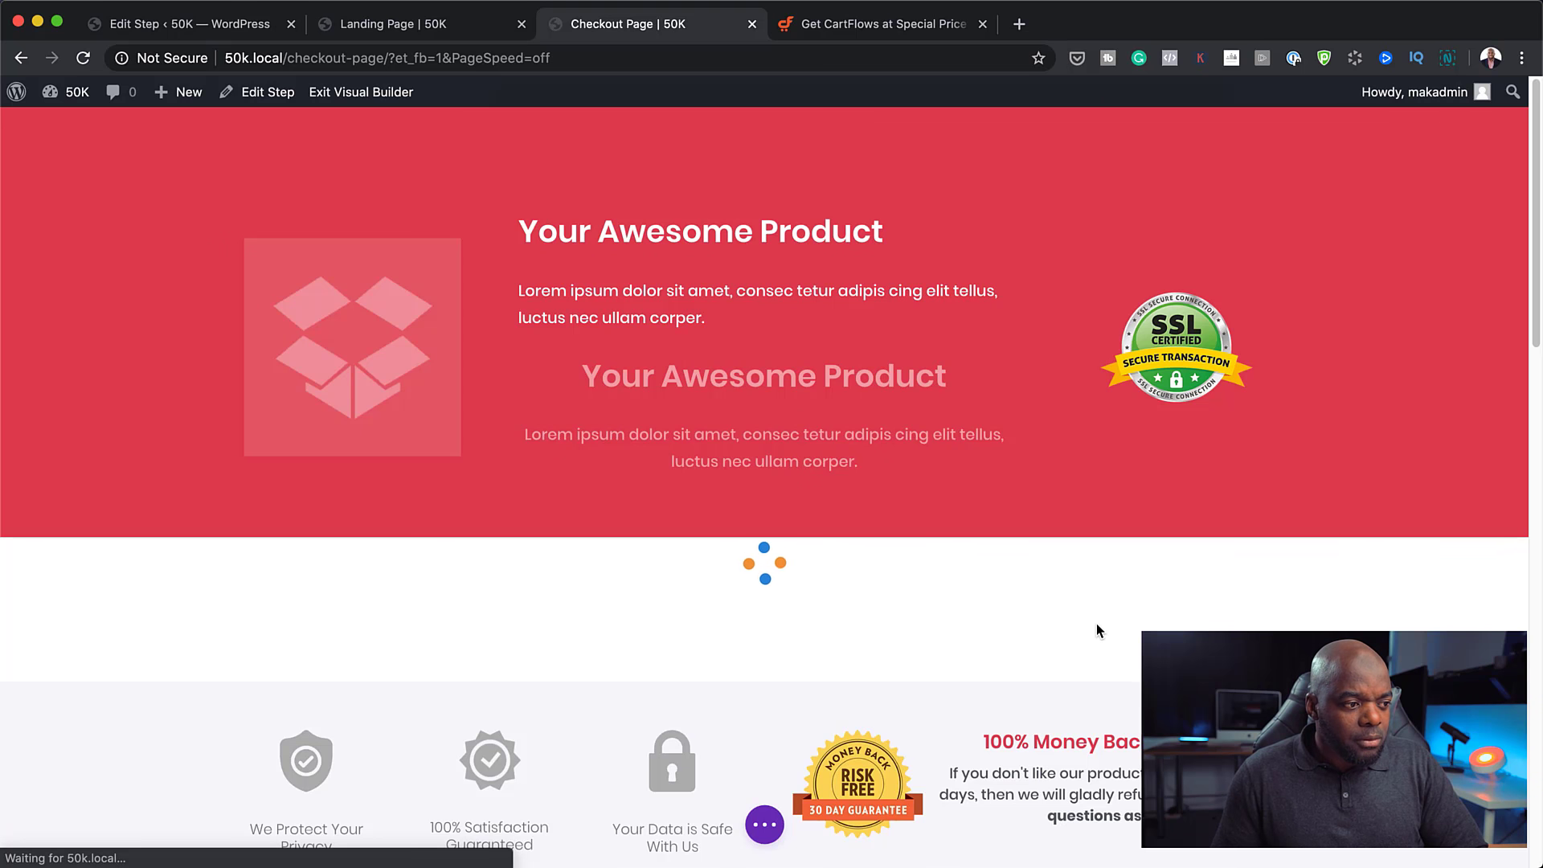
pyautogui.scroll(-3, 1133, 685)
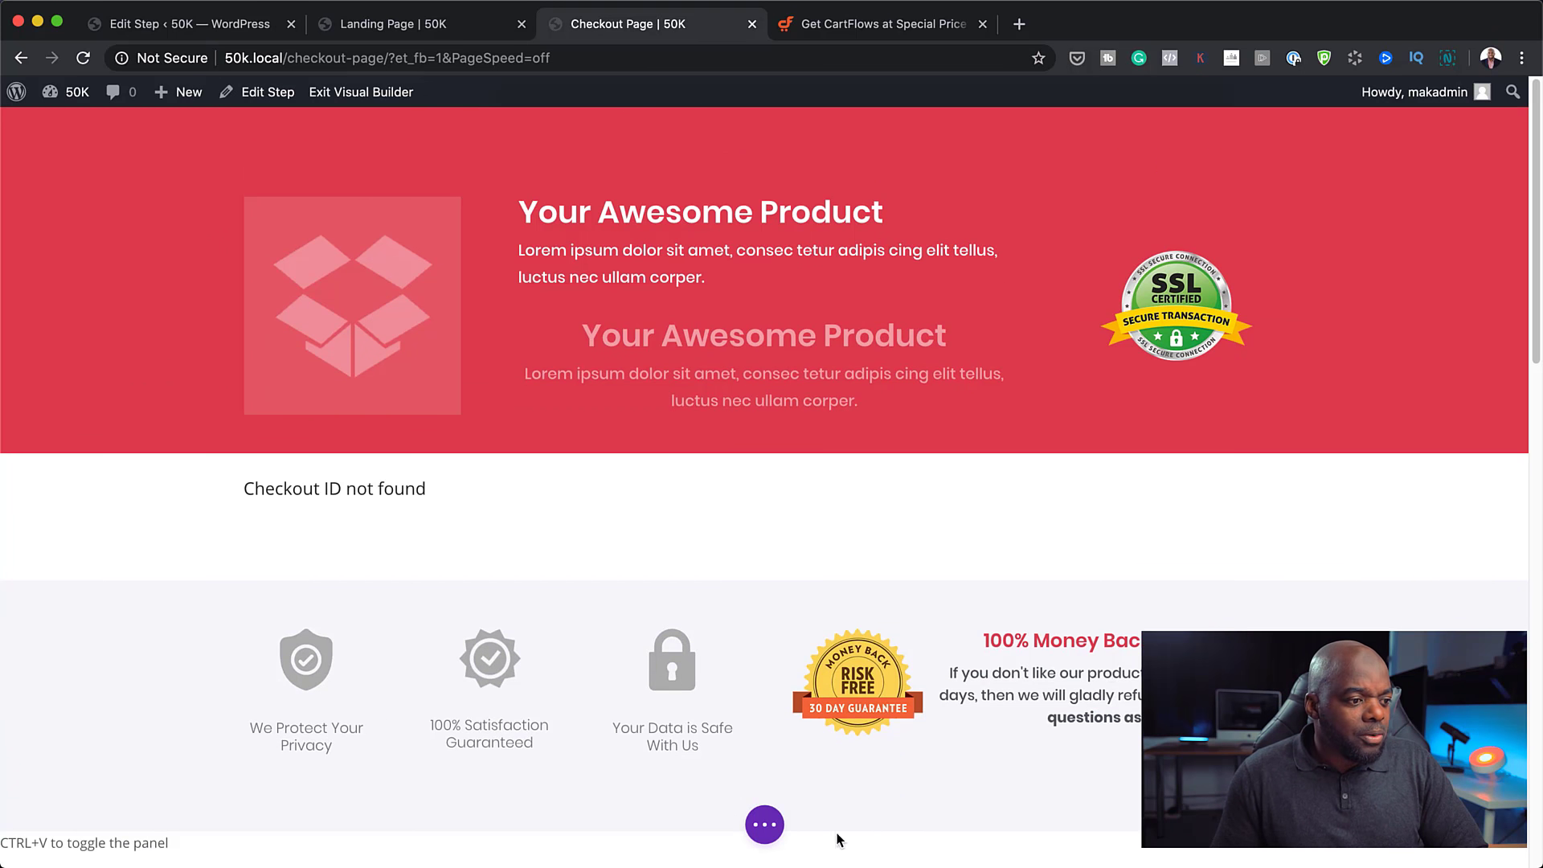
pyautogui.click(772, 828)
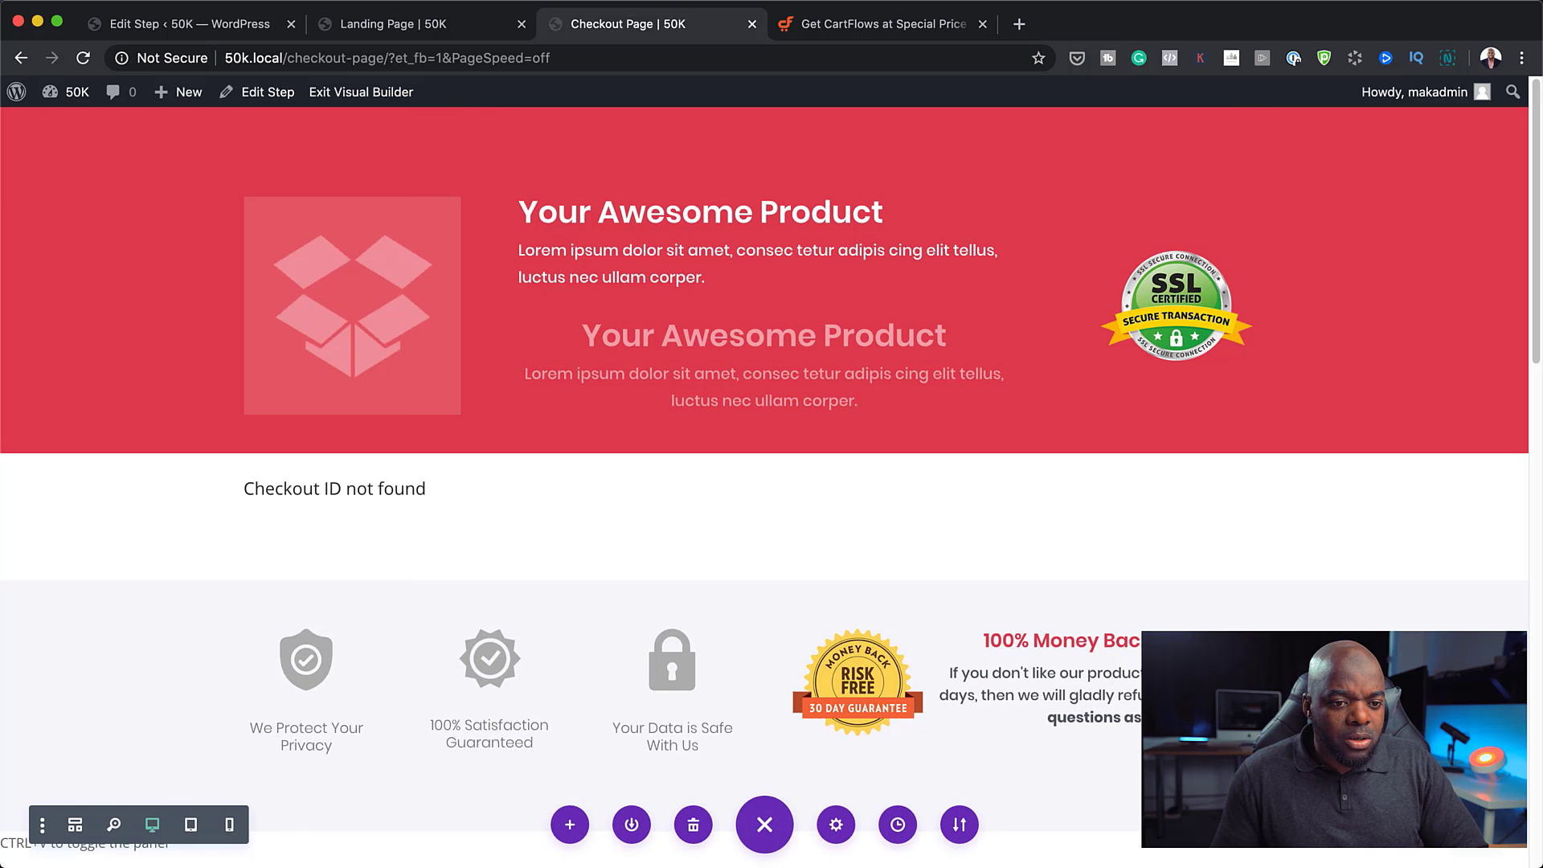
pyautogui.hotkey('ctrl', 'l')
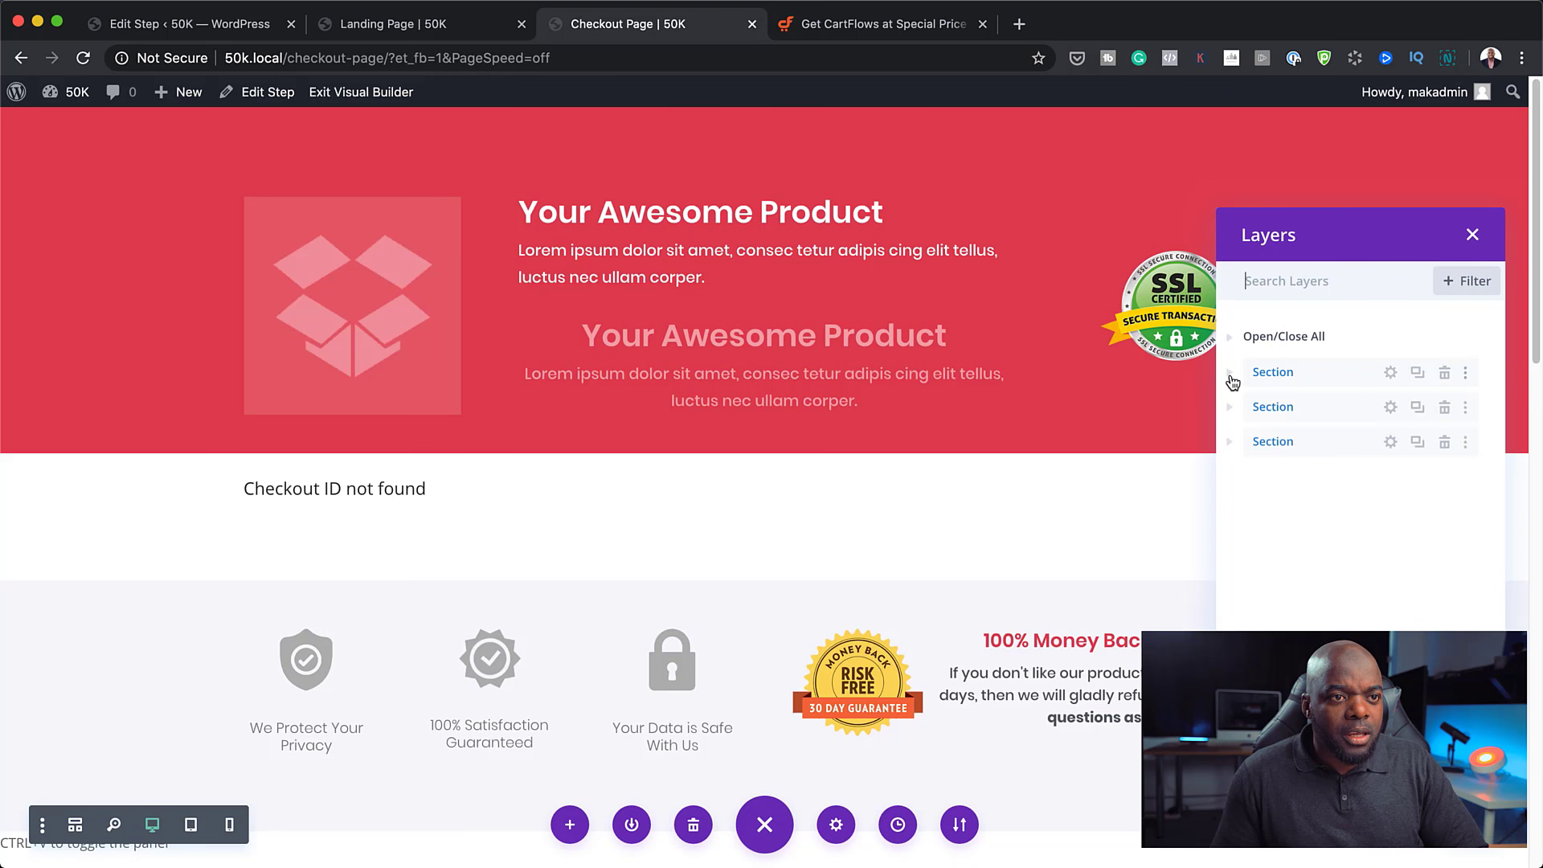
# - Set the background colour of the checkout page's header section to black and save the section settings
pyautogui.click(1232, 374)
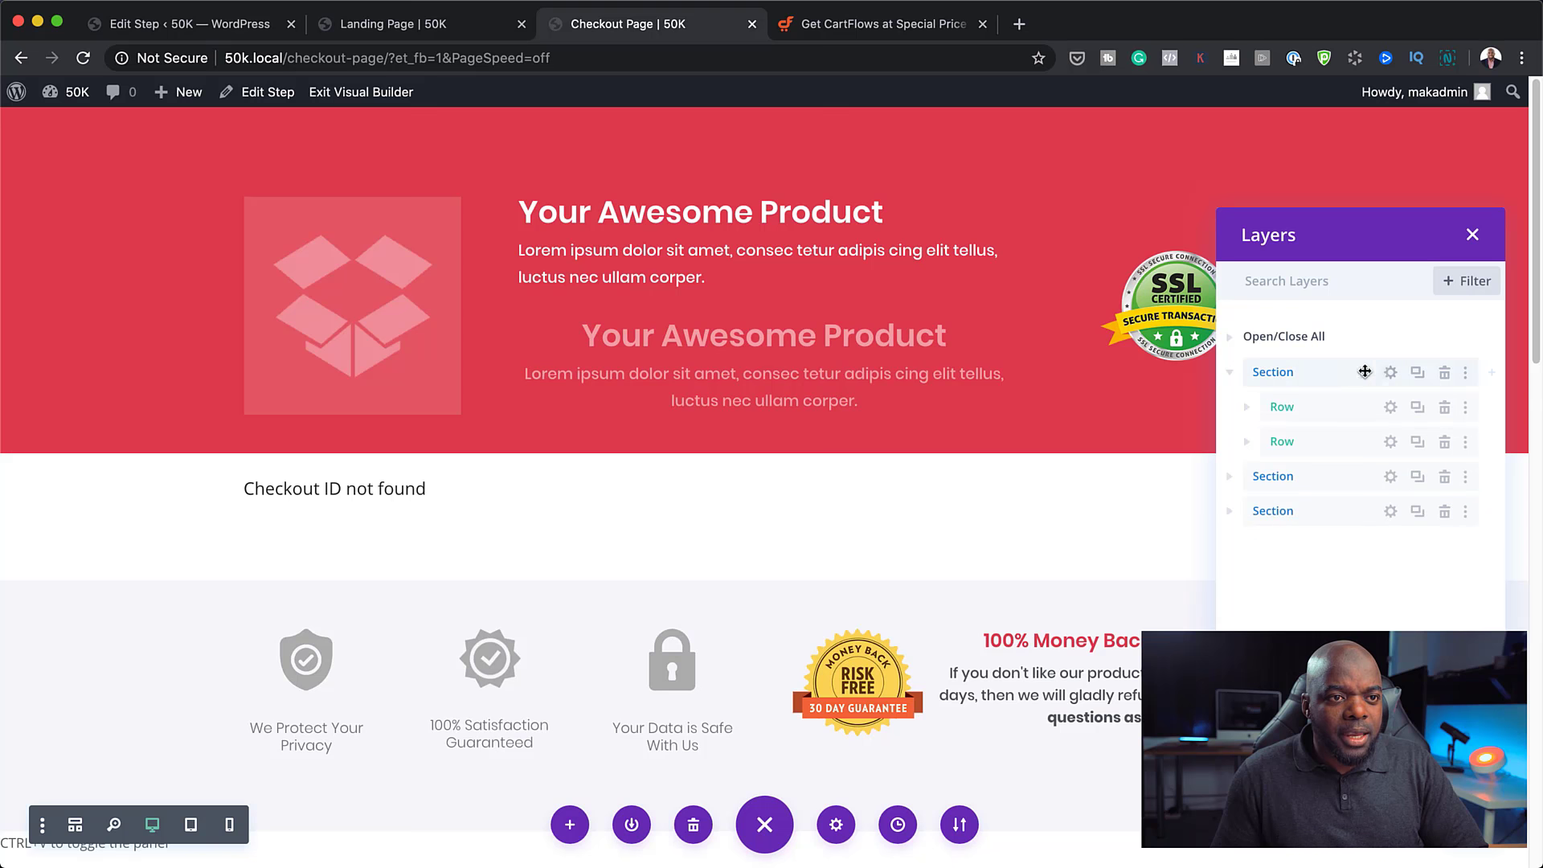
pyautogui.click(1391, 372)
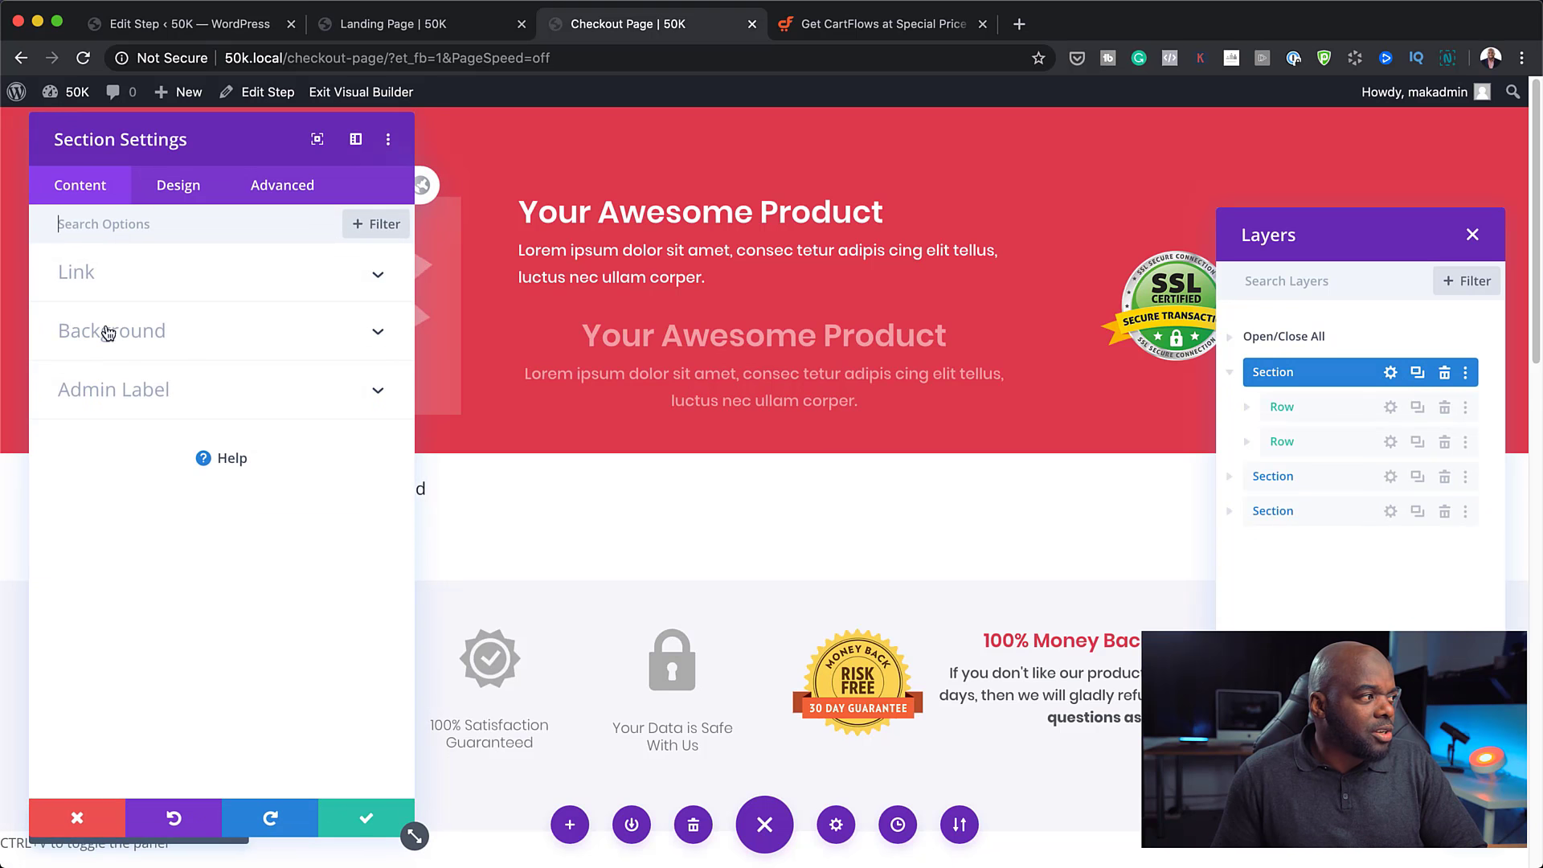
pyautogui.click(355, 139)
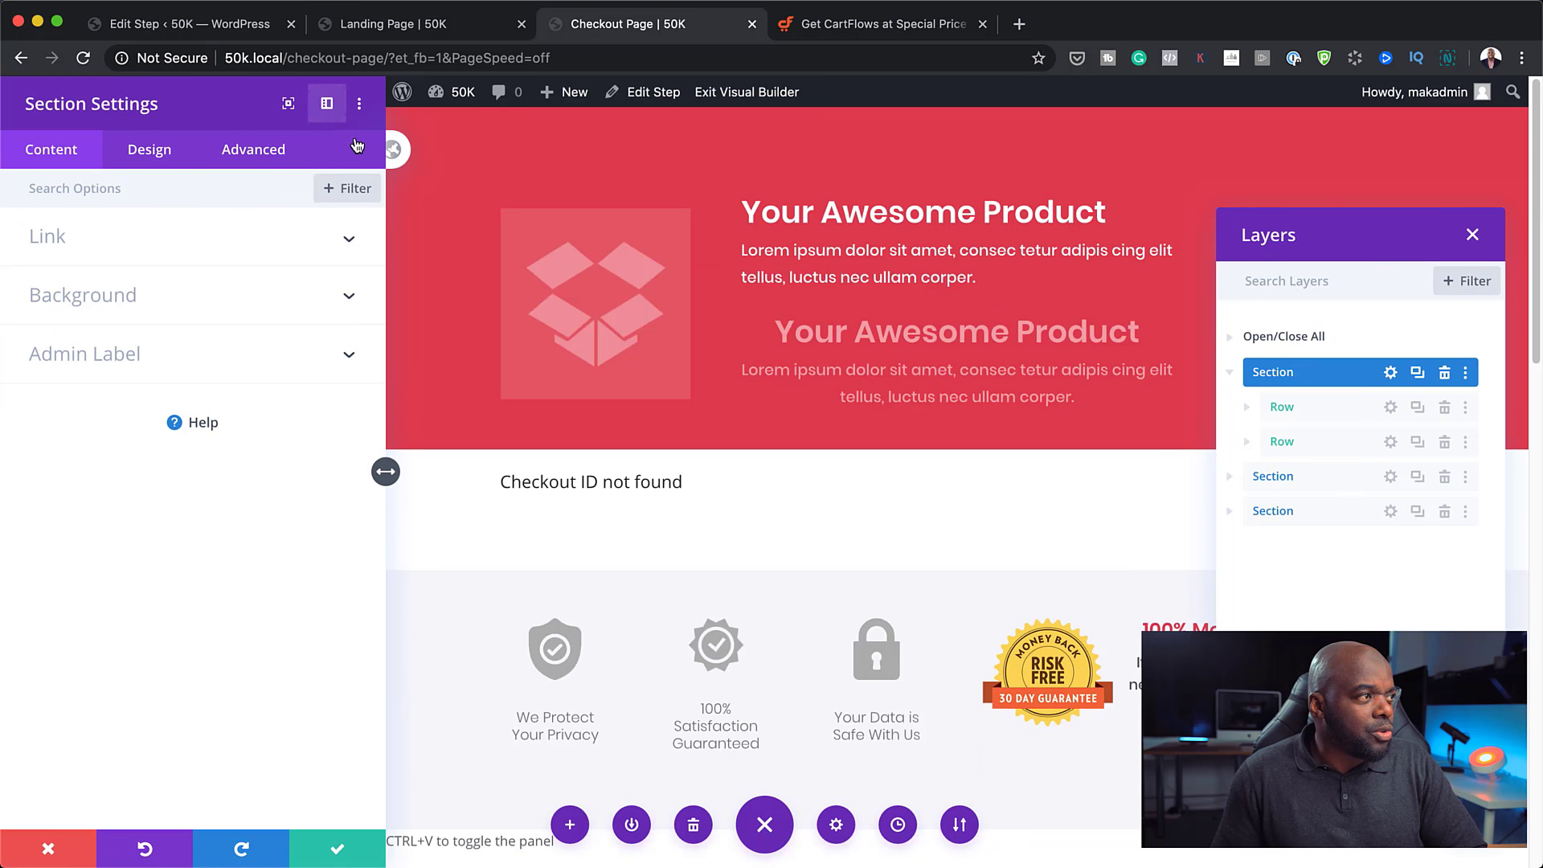
pyautogui.click(89, 298)
pyautogui.click(95, 610)
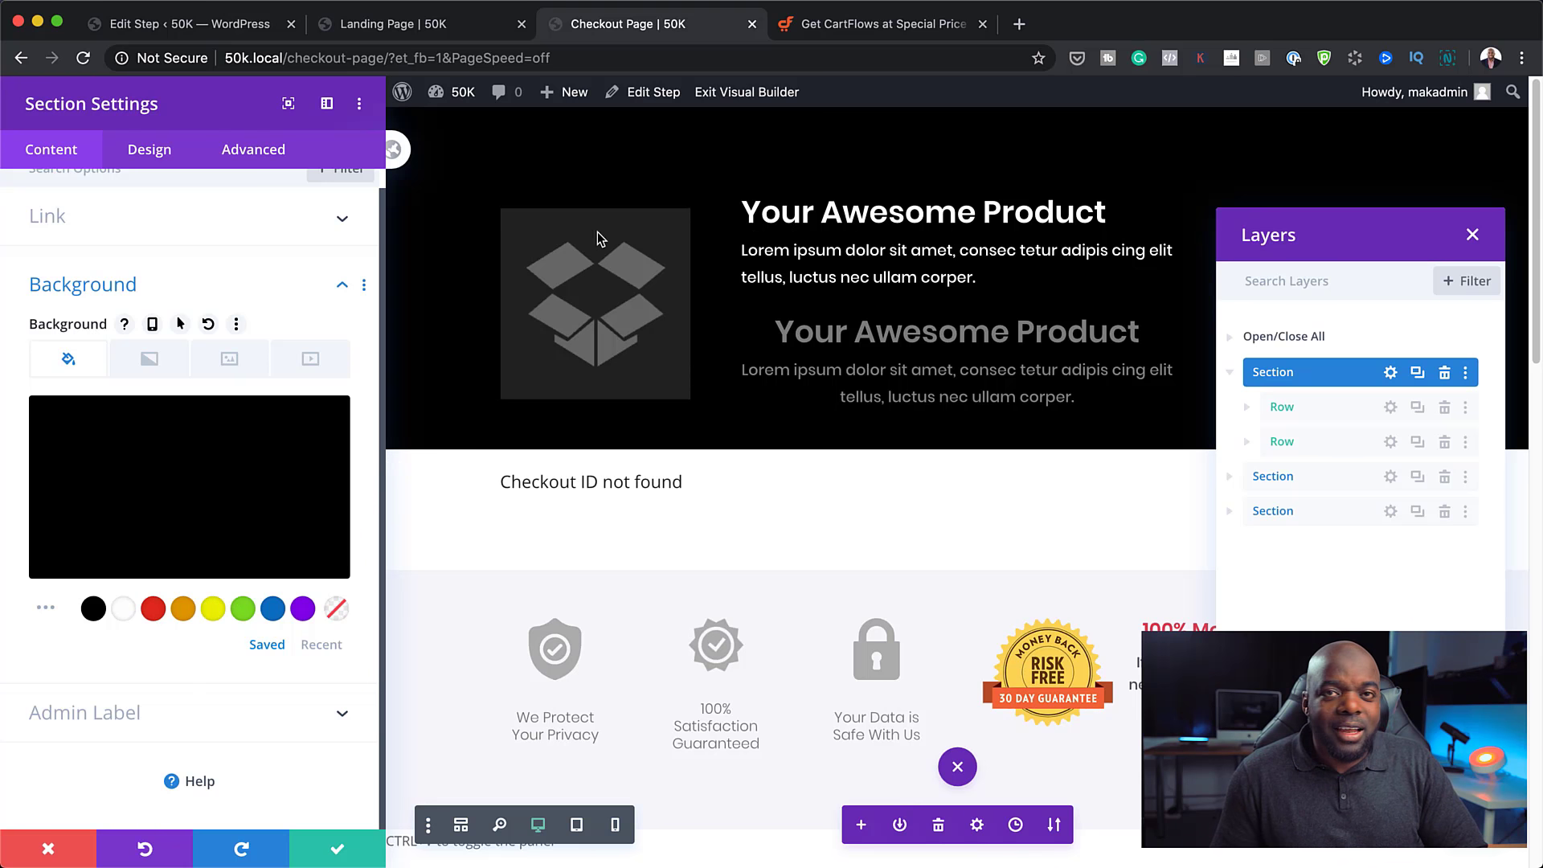
pyautogui.click(338, 849)
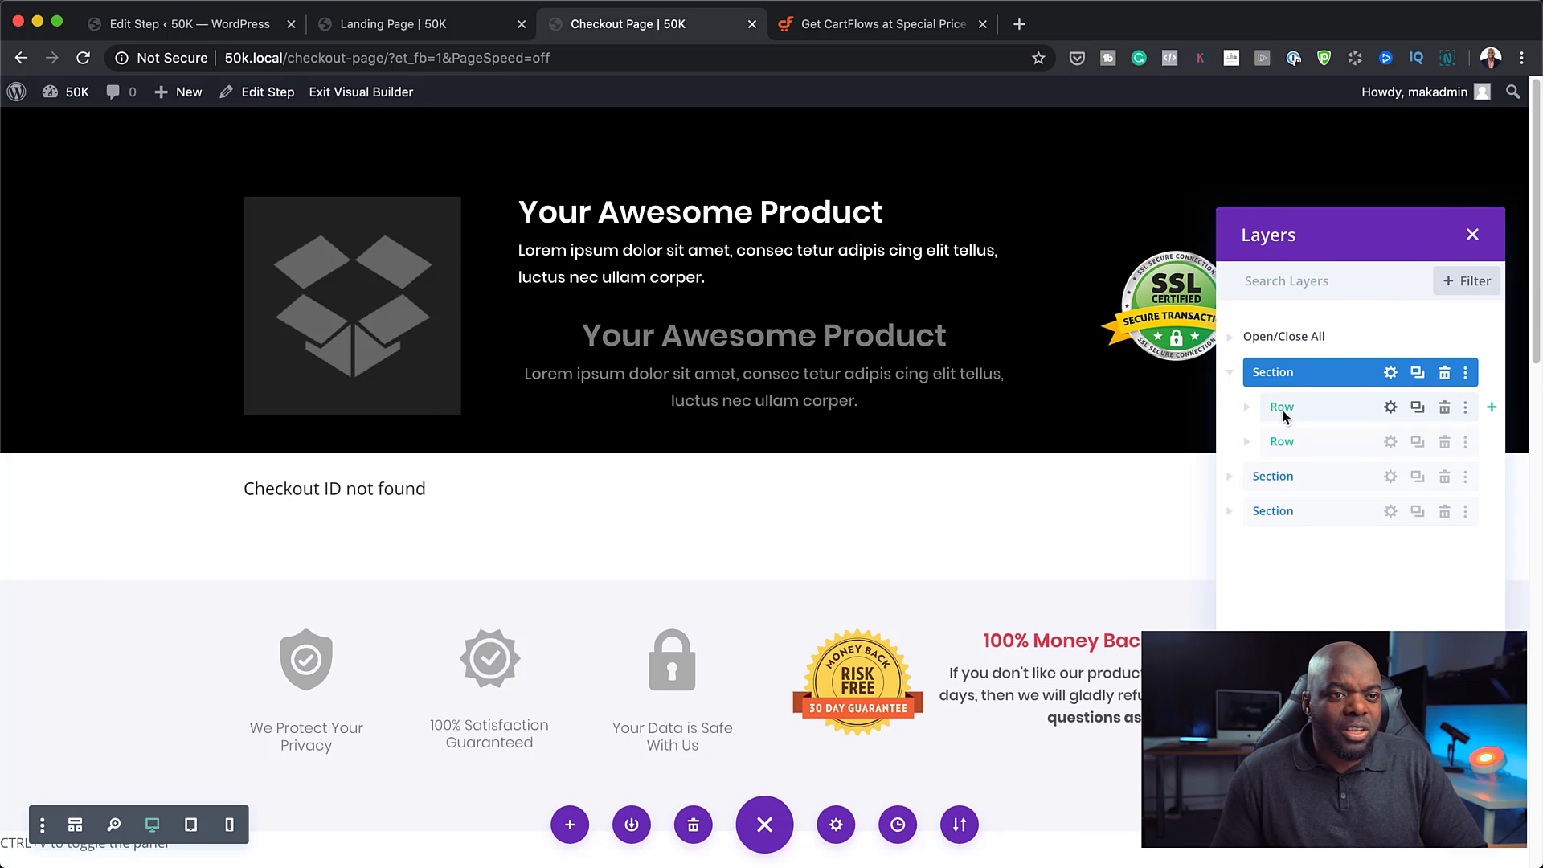
# - Close the layers list, save and exit the Visual Builder, and check the live checkout page
pyautogui.click(1475, 237)
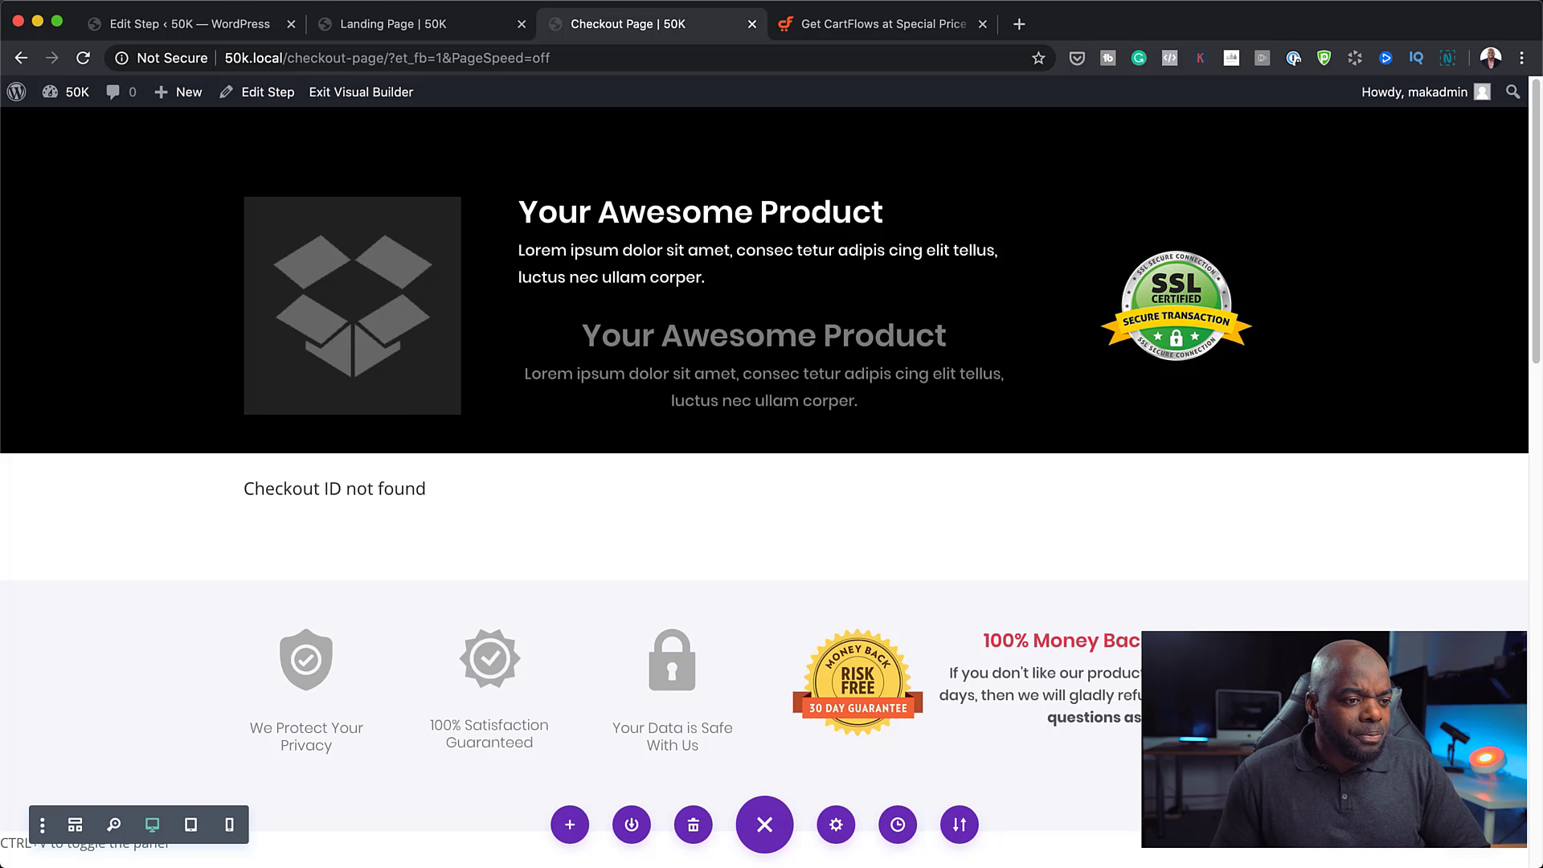
pyautogui.scroll(-1, 764, 482)
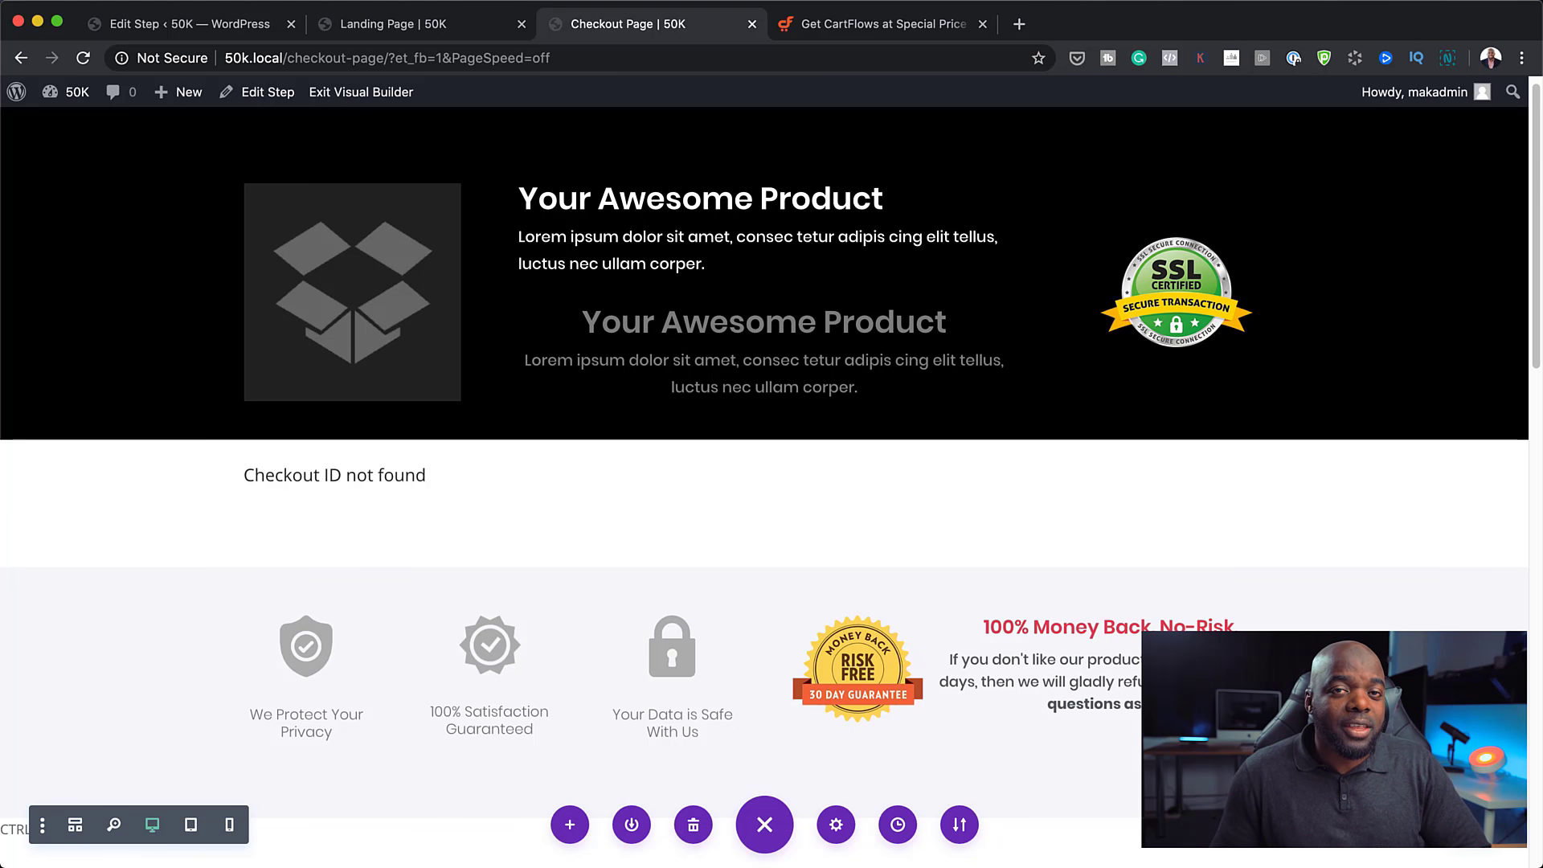
pyautogui.click(401, 98)
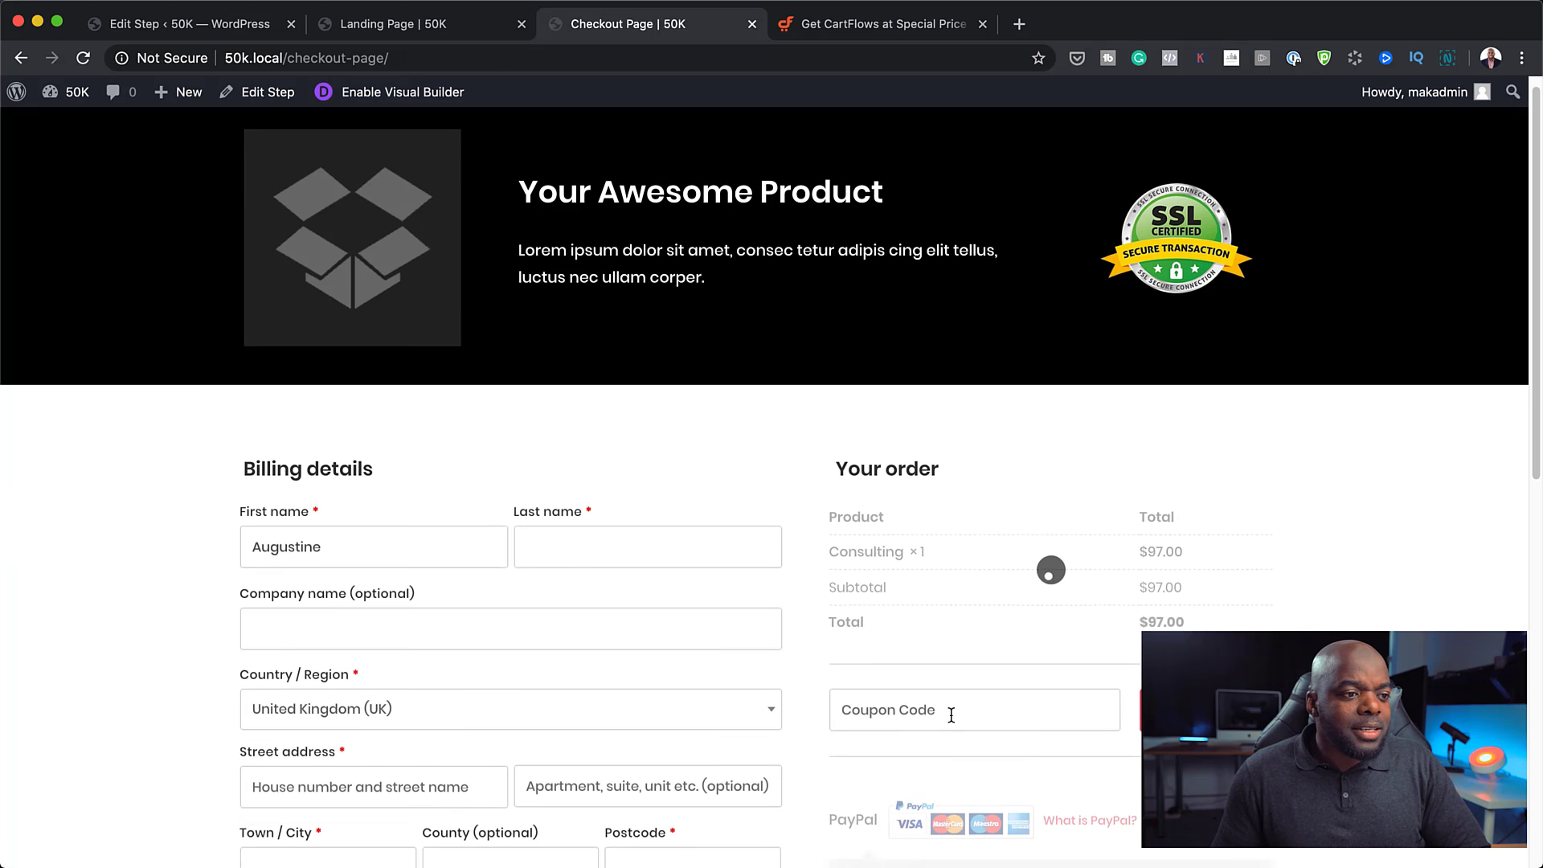
pyautogui.scroll(-4, 951, 714)
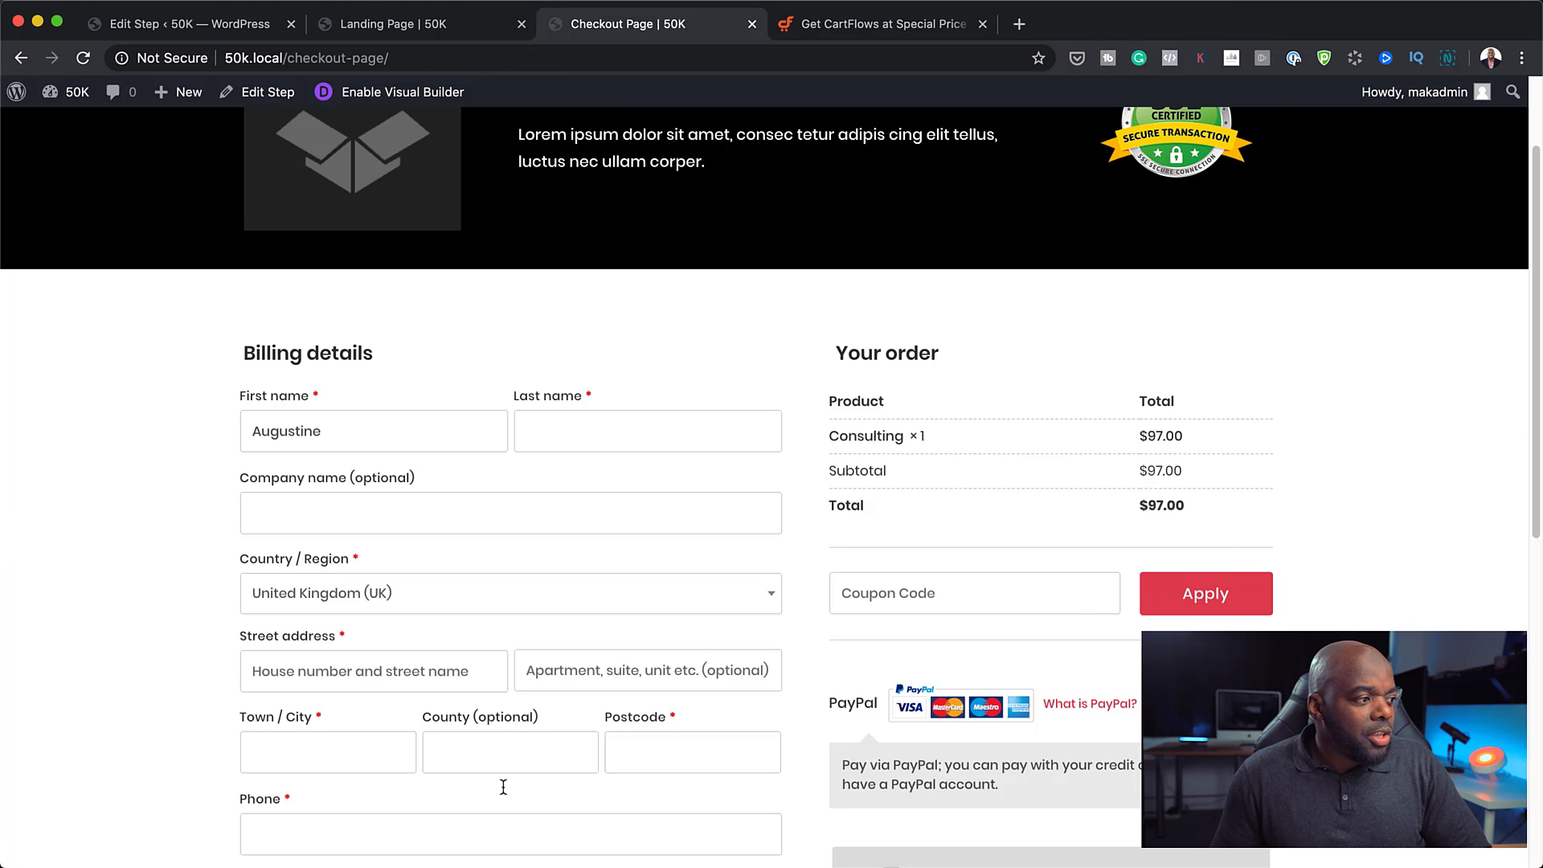
pyautogui.scroll(-3, 269, 756)
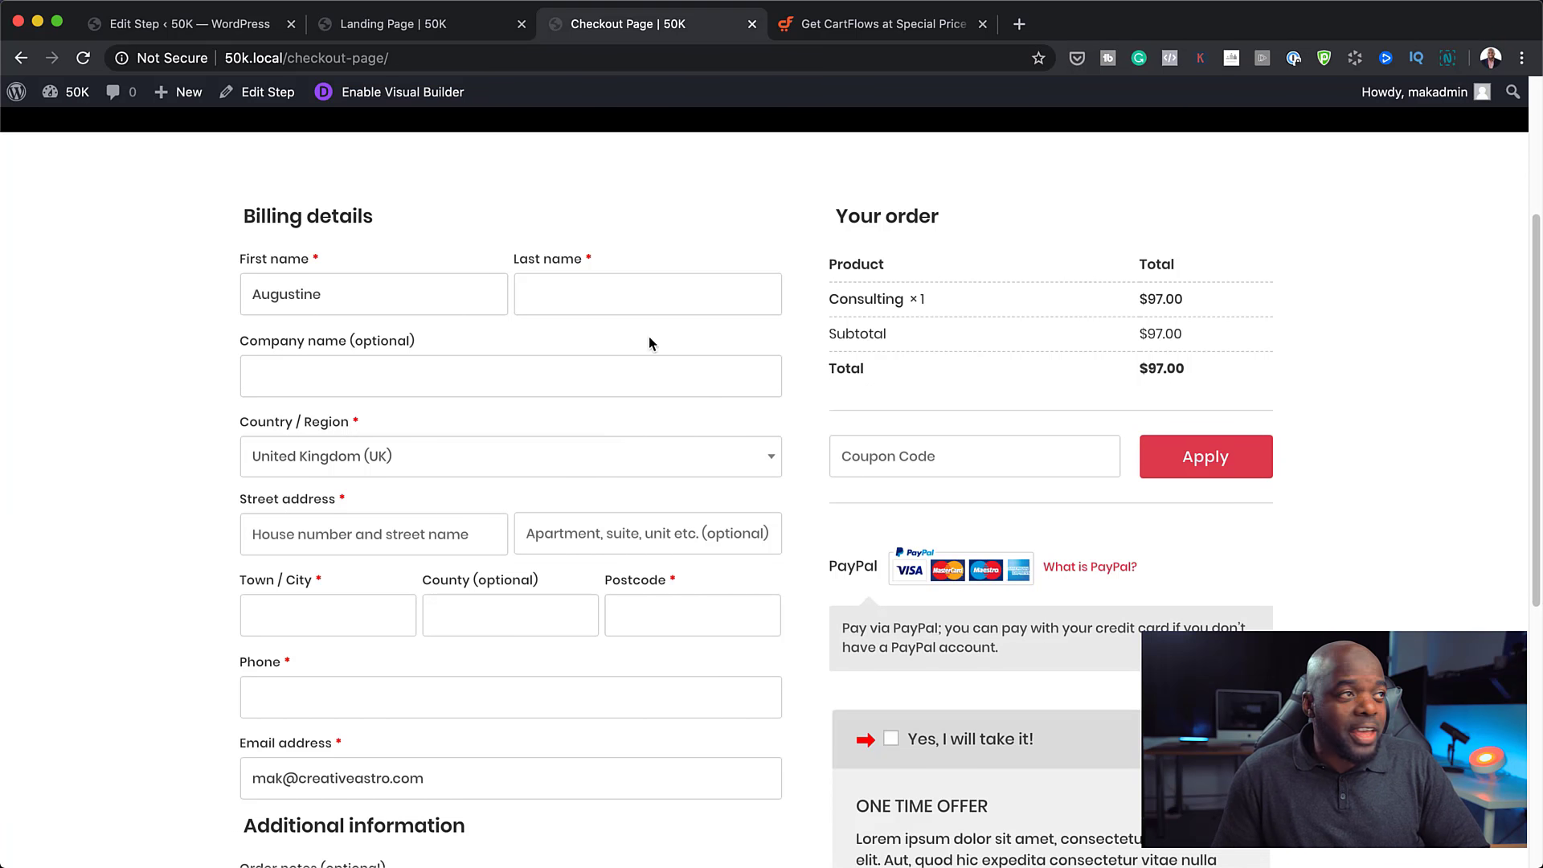
# - Return to the checkout step's editor and enable the custom field editor in the checkout fields settings
pyautogui.click(366, 30)
pyautogui.click(234, 31)
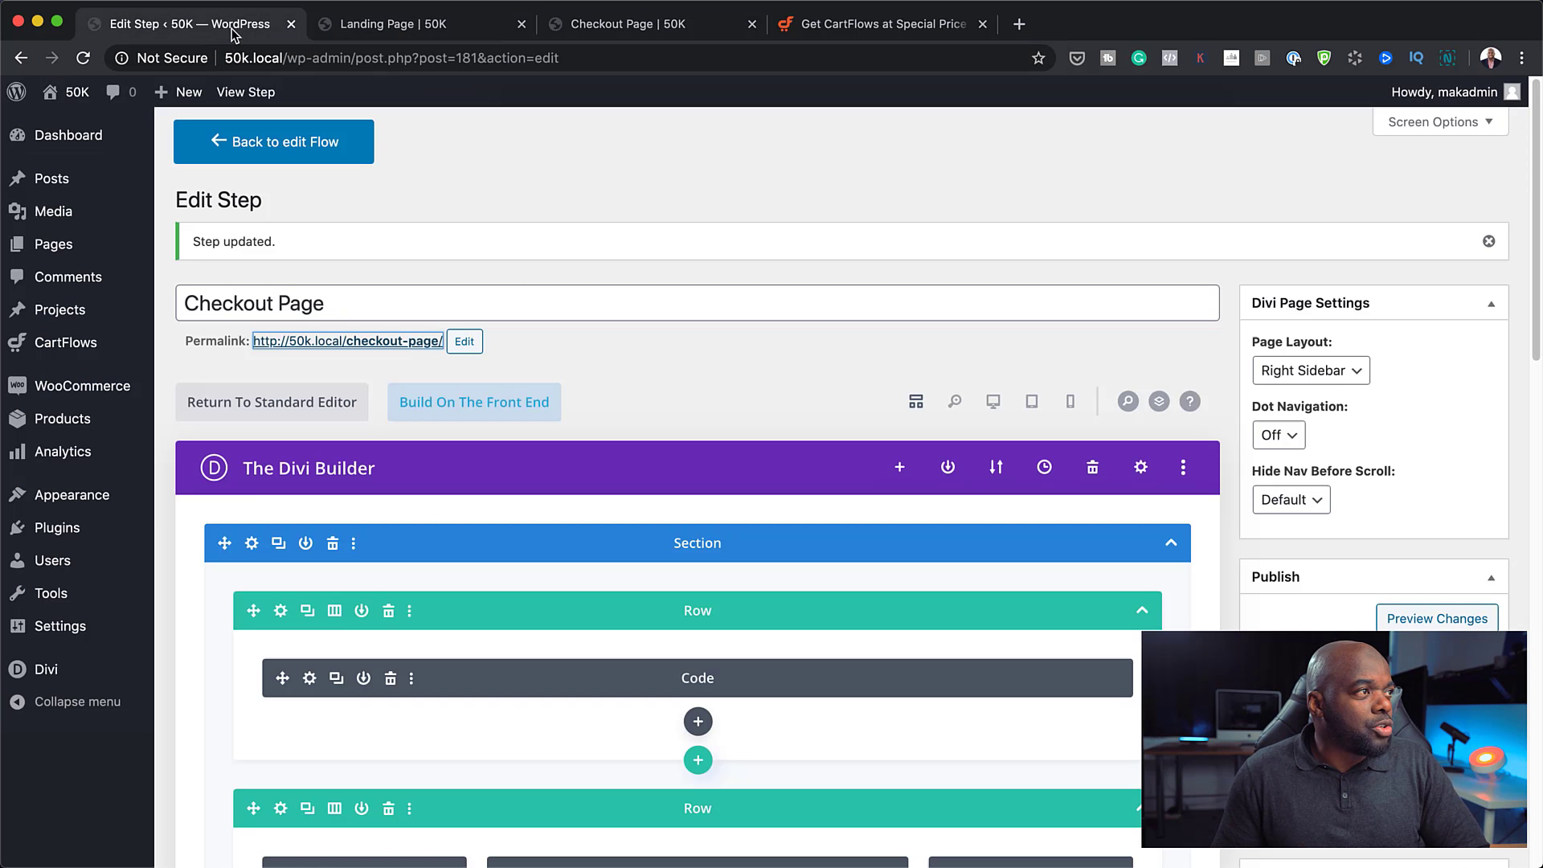
pyautogui.scroll(-12, 695, 570)
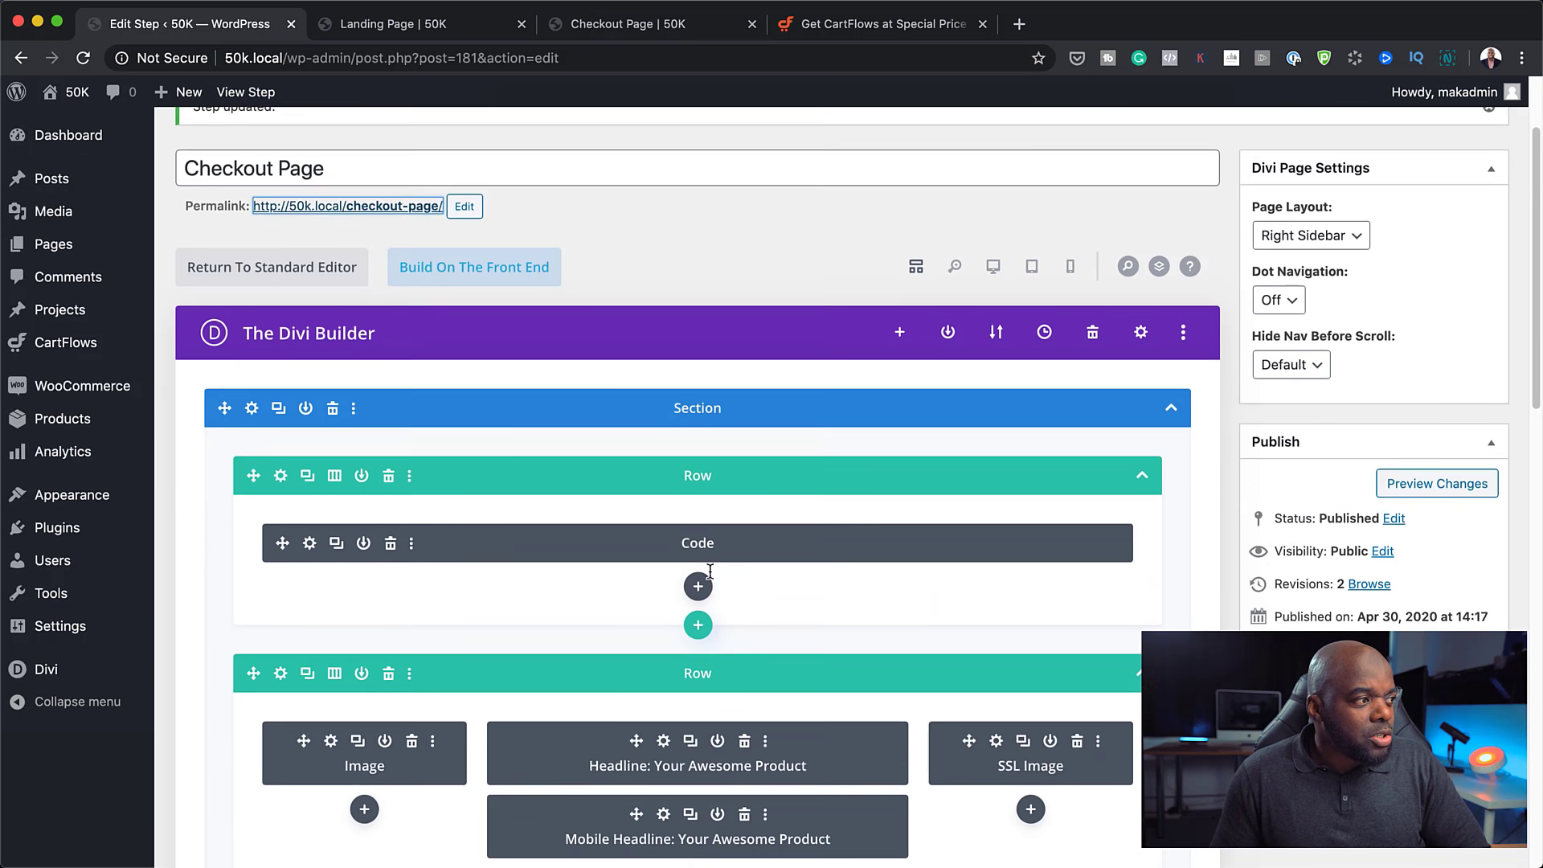
pyautogui.scroll(-6, 710, 571)
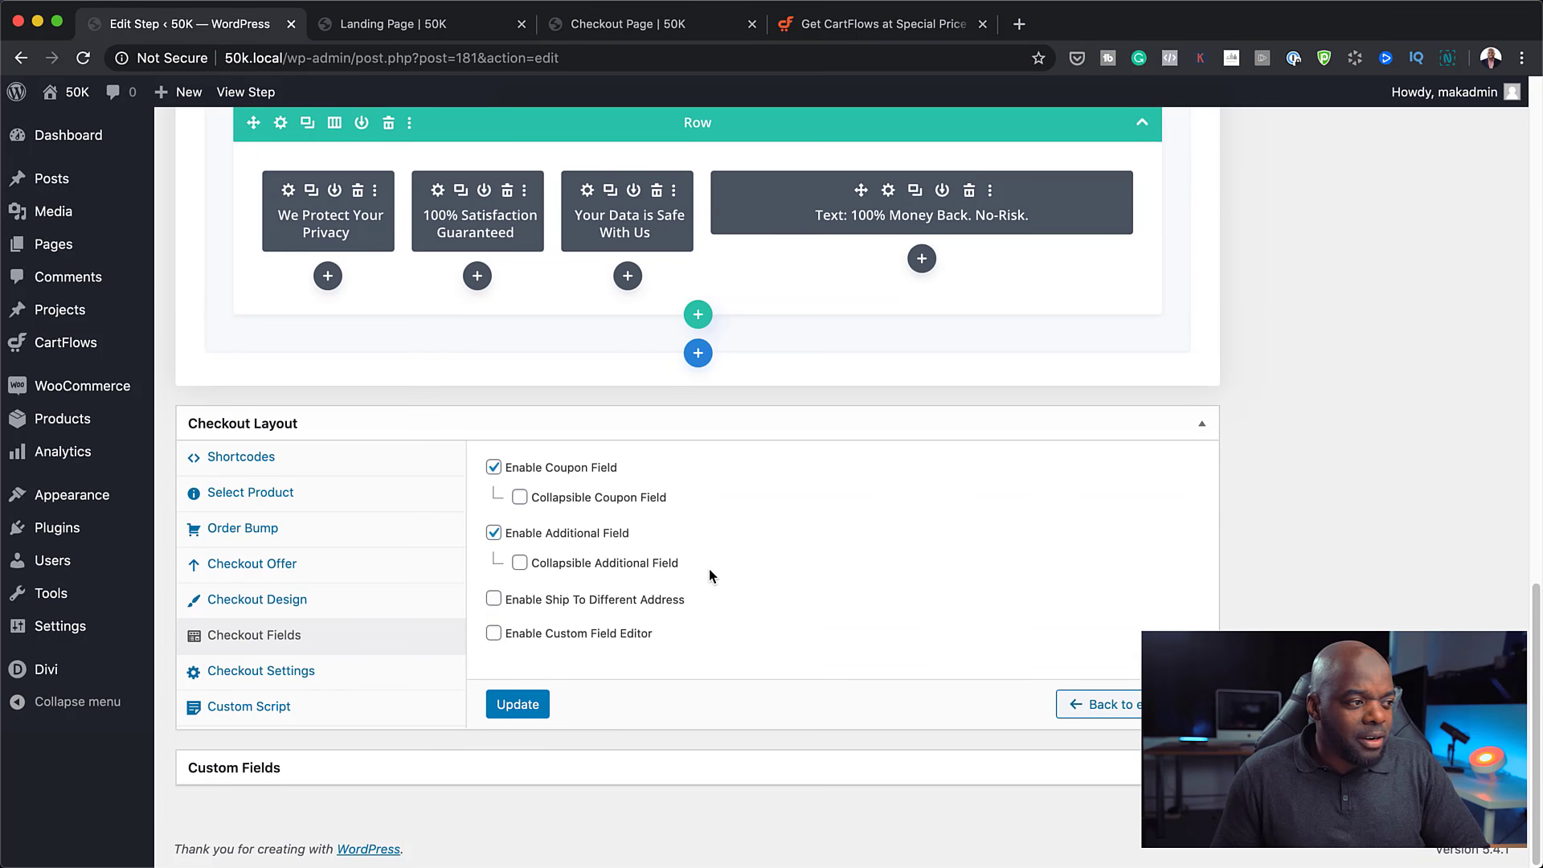
pyautogui.click(495, 634)
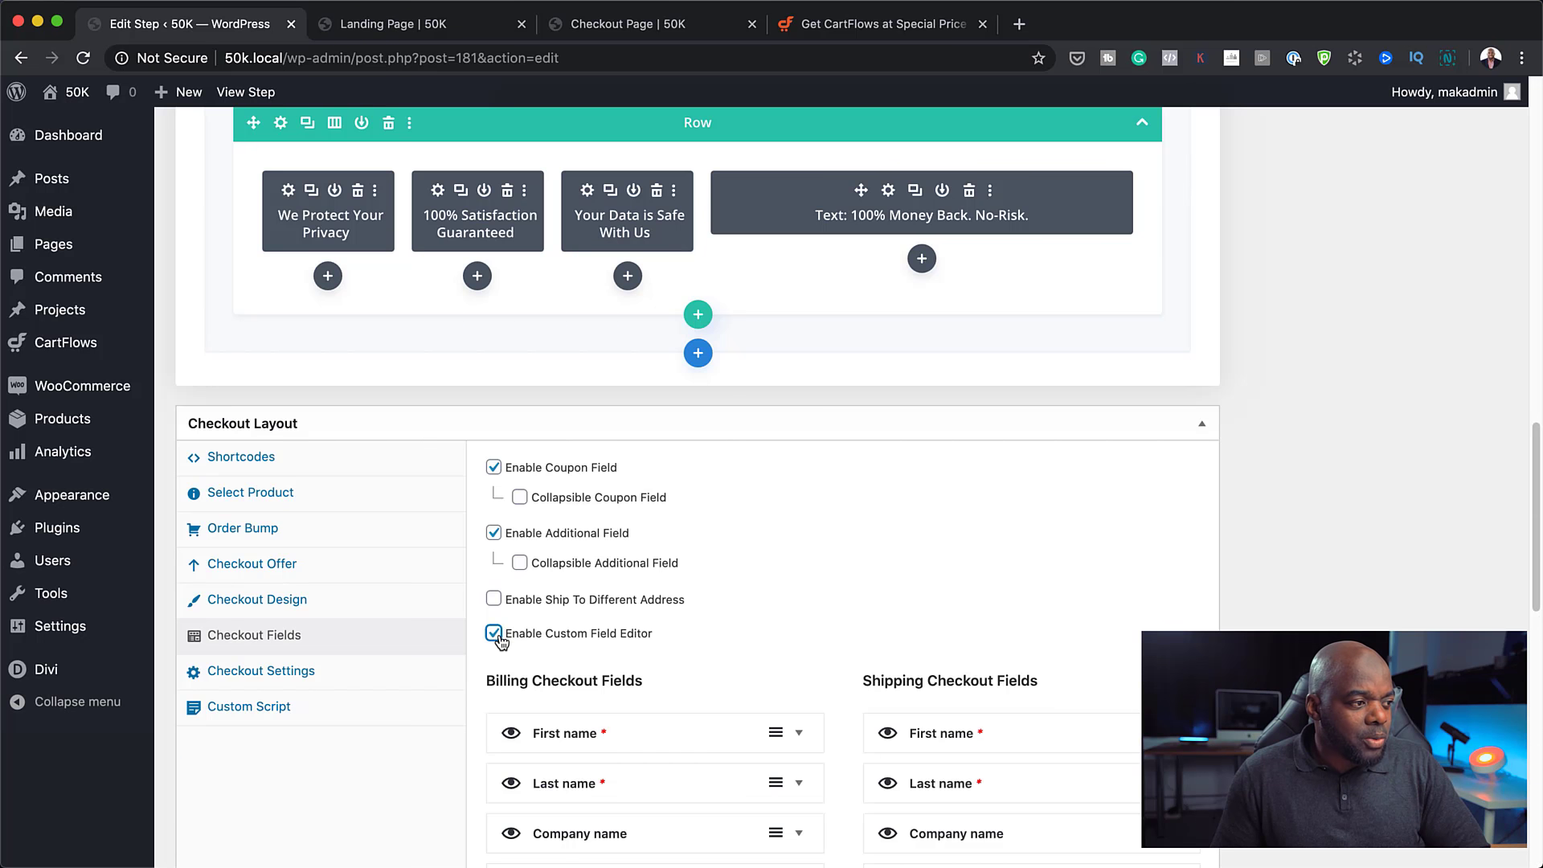
# - Move the Email address billing field directly below First name
pyautogui.scroll(-5, 728, 641)
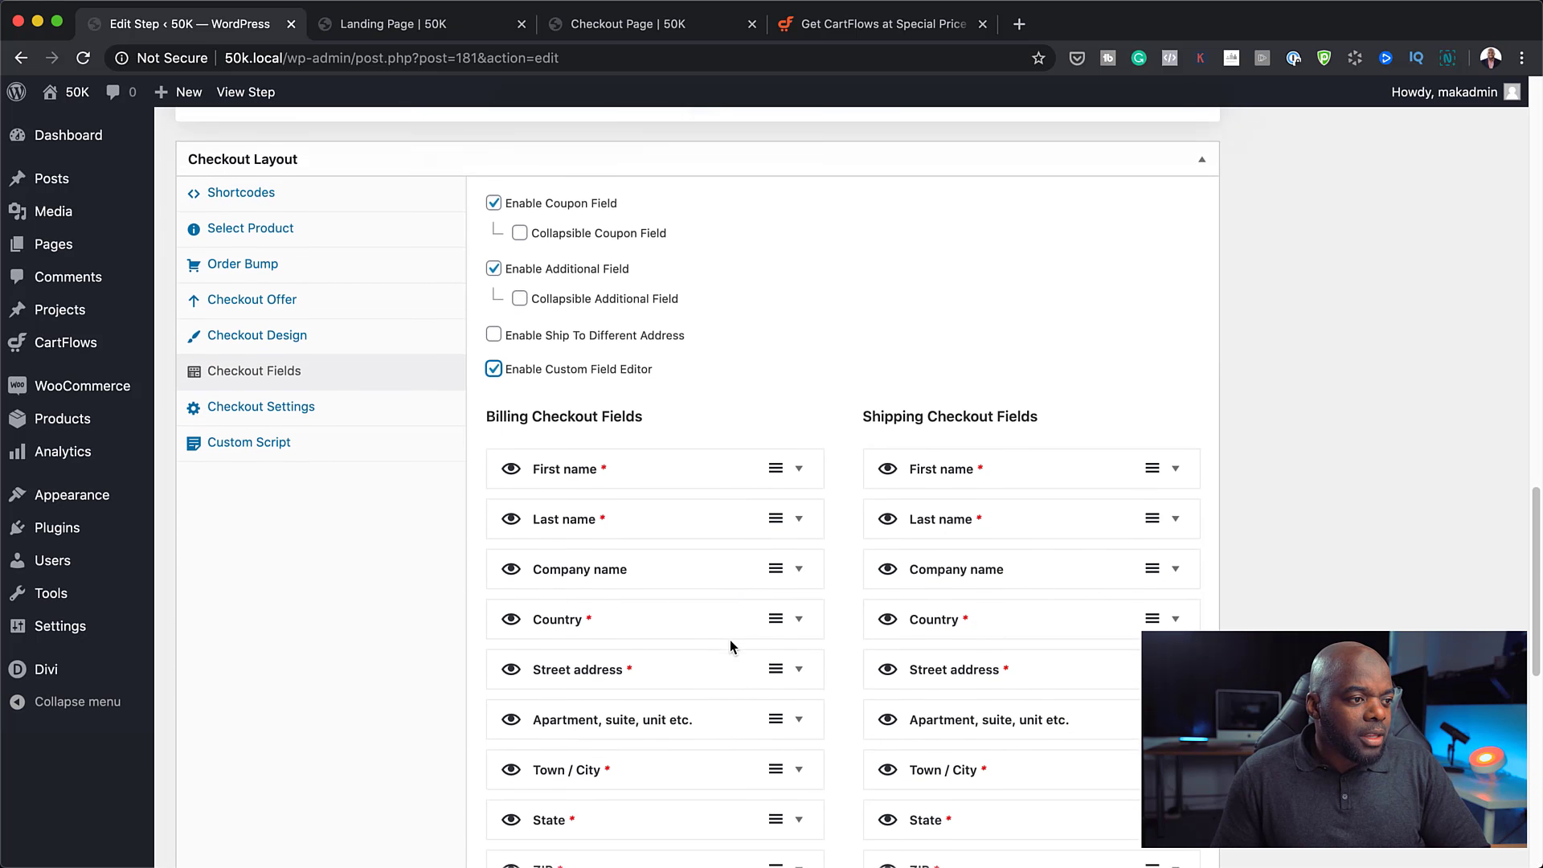
pyautogui.scroll(-5, 730, 640)
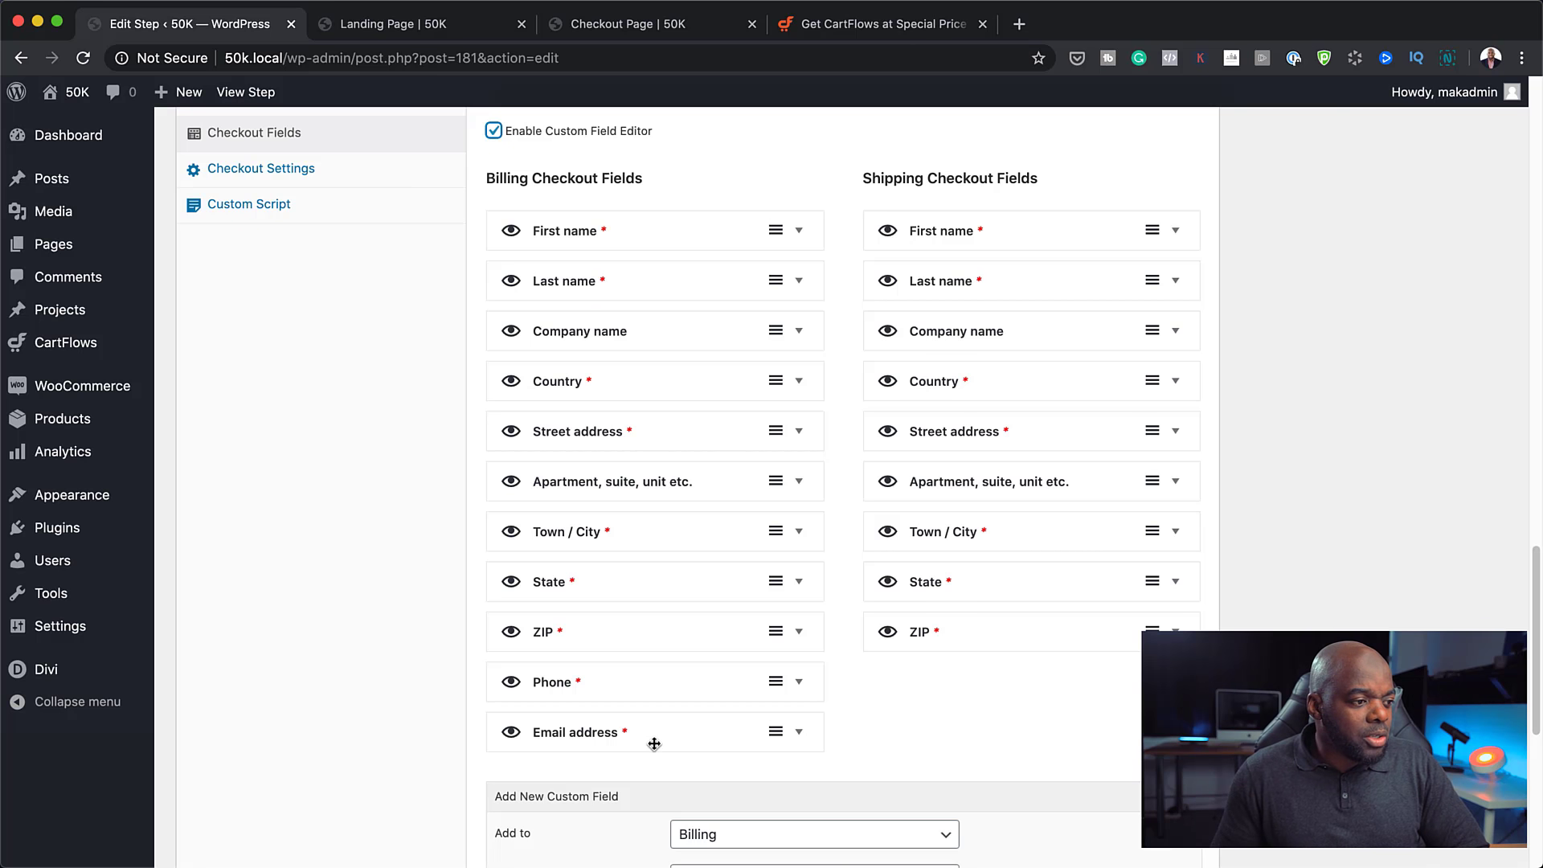
pyautogui.moveTo(654, 743); pyautogui.dragTo(668, 292)
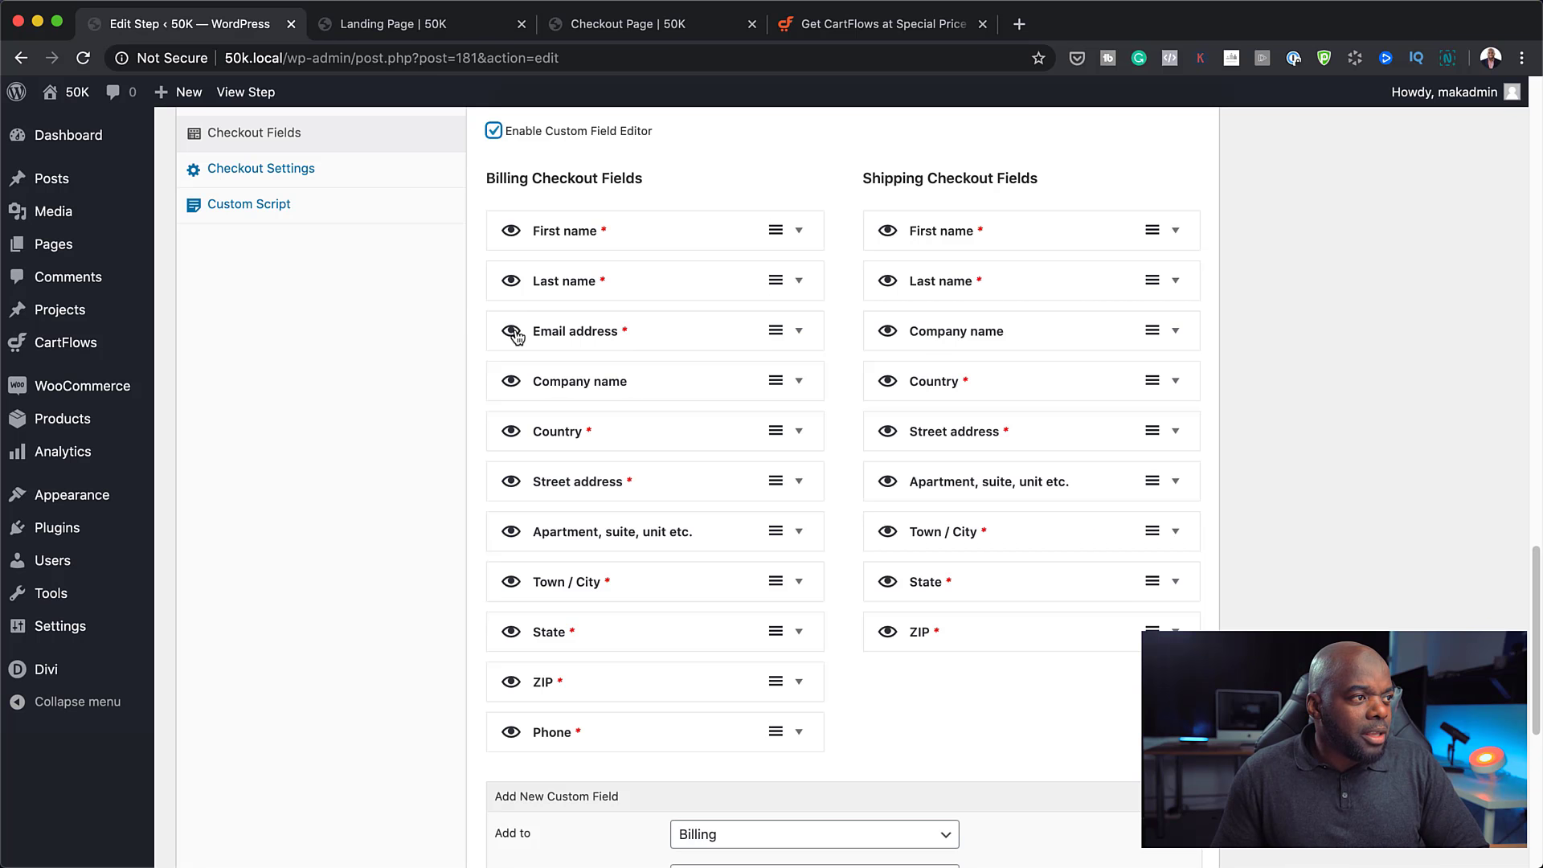
pyautogui.moveTo(696, 288); pyautogui.dragTo(562, 332)
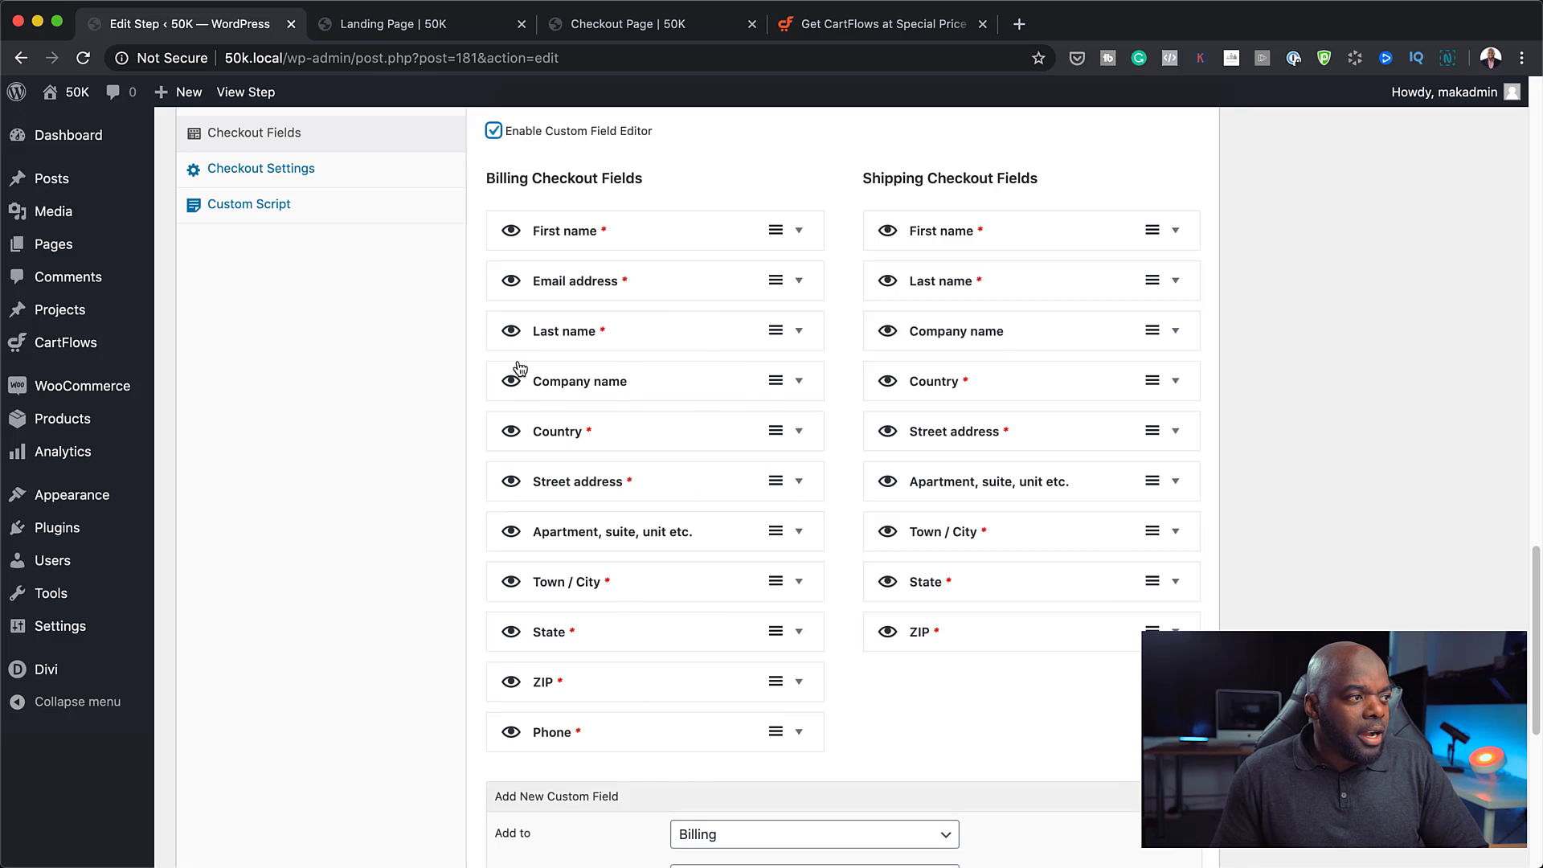
# - Hide the billing fields from Last name through ZIP, and move the Phone field directly below First name
pyautogui.click(513, 334)
pyautogui.click(513, 384)
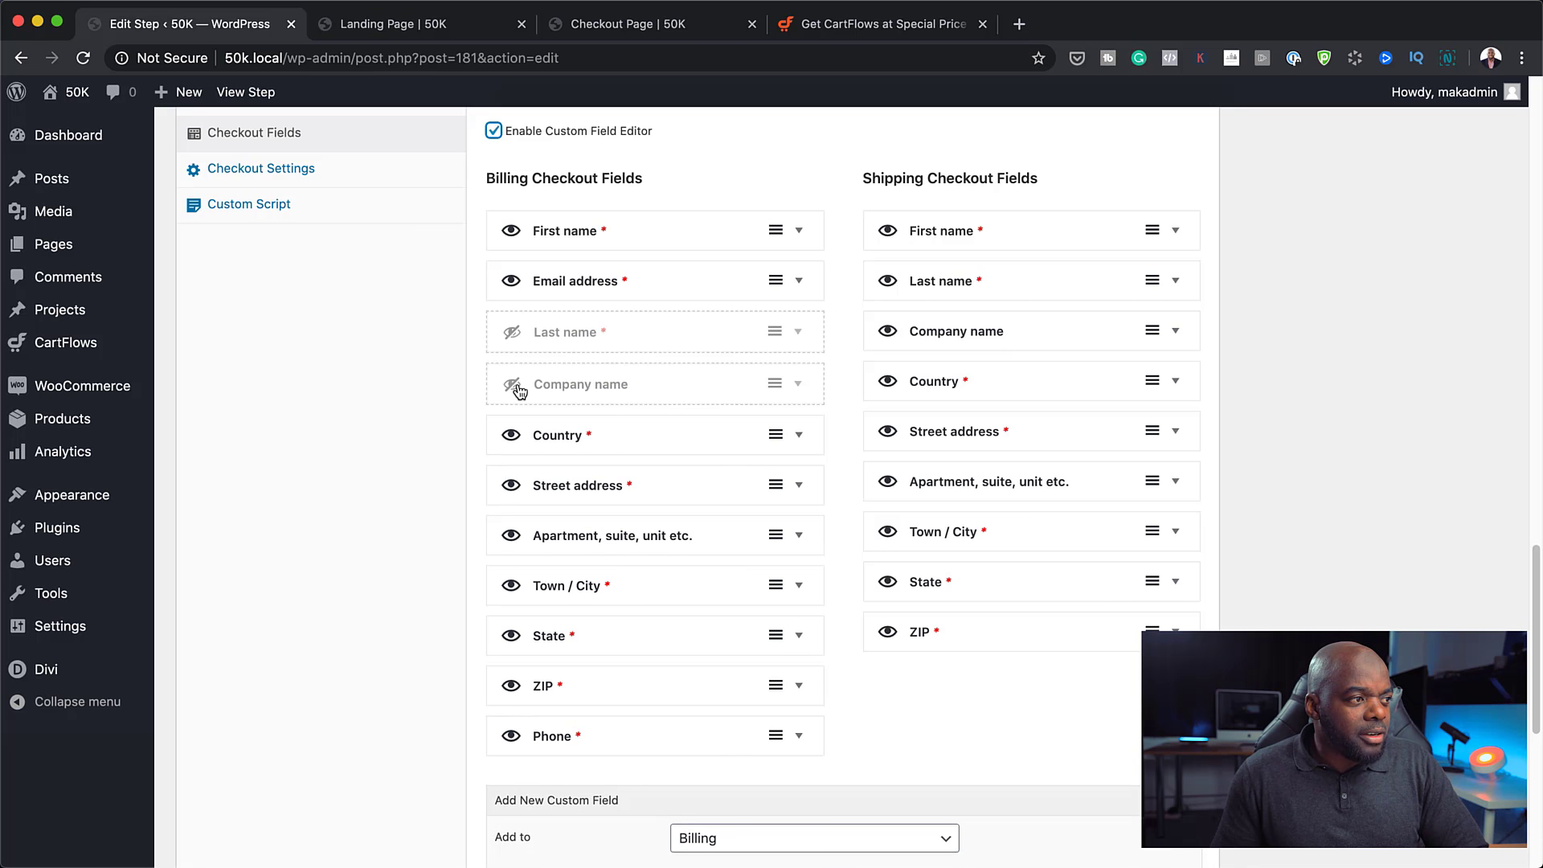
pyautogui.click(514, 436)
pyautogui.click(511, 487)
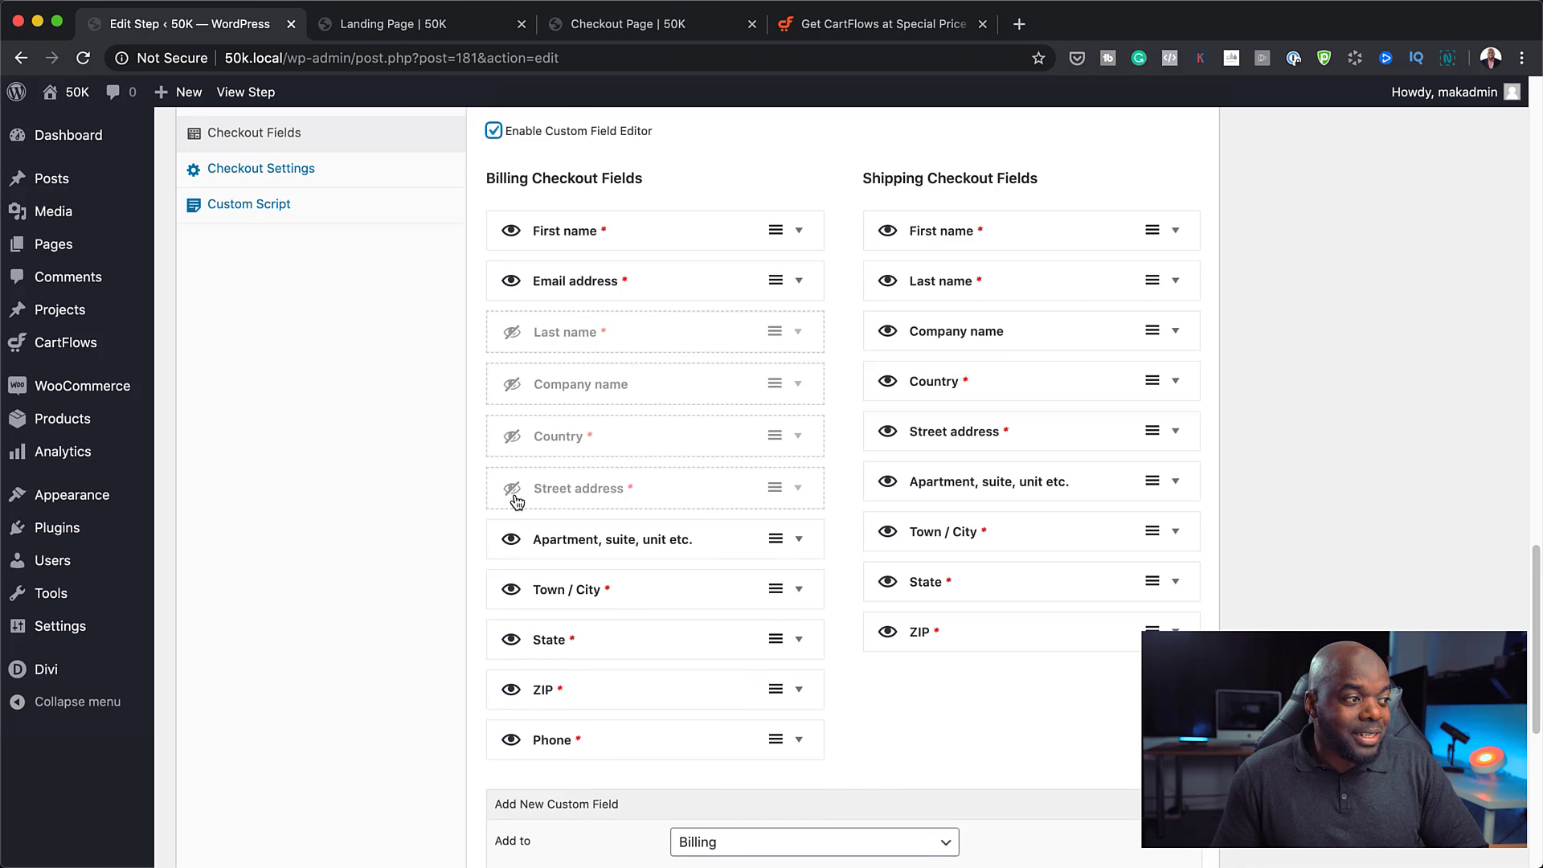
pyautogui.click(512, 539)
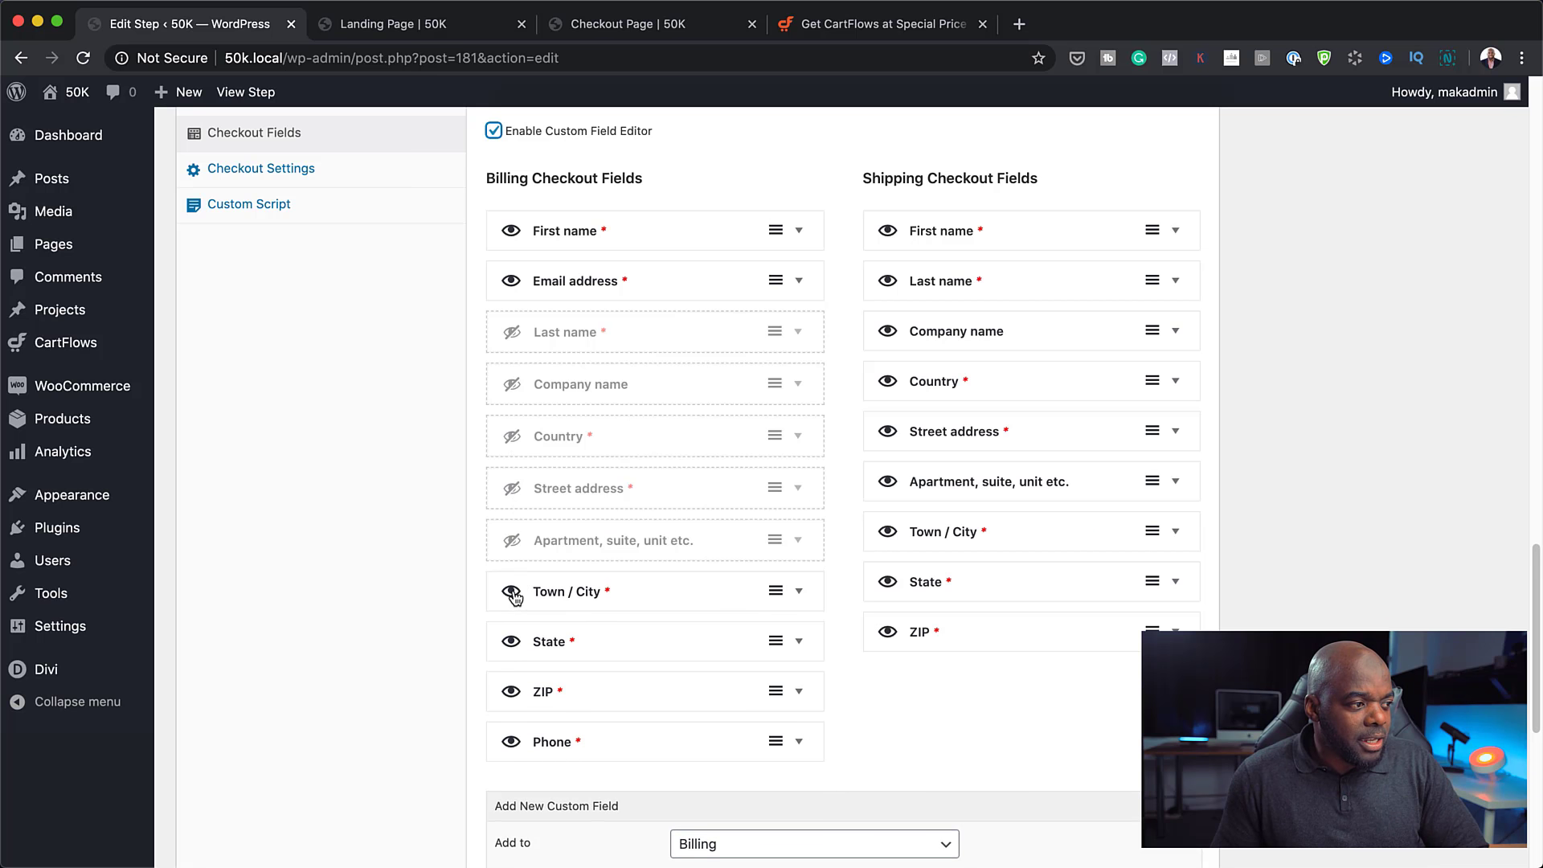
pyautogui.click(513, 593)
pyautogui.click(512, 644)
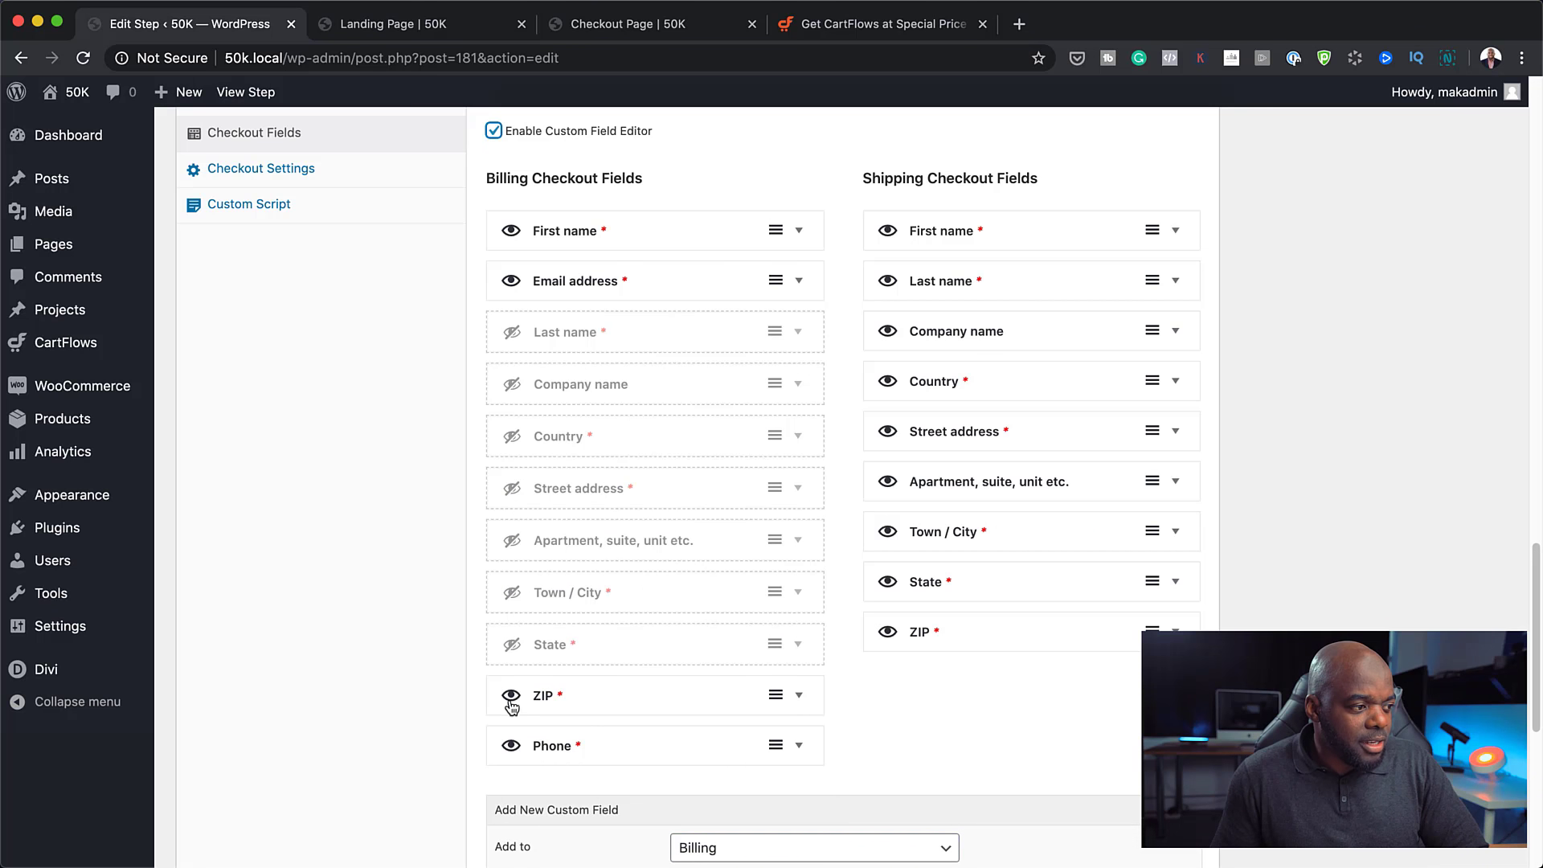
pyautogui.click(511, 698)
pyautogui.moveTo(660, 754); pyautogui.dragTo(655, 275)
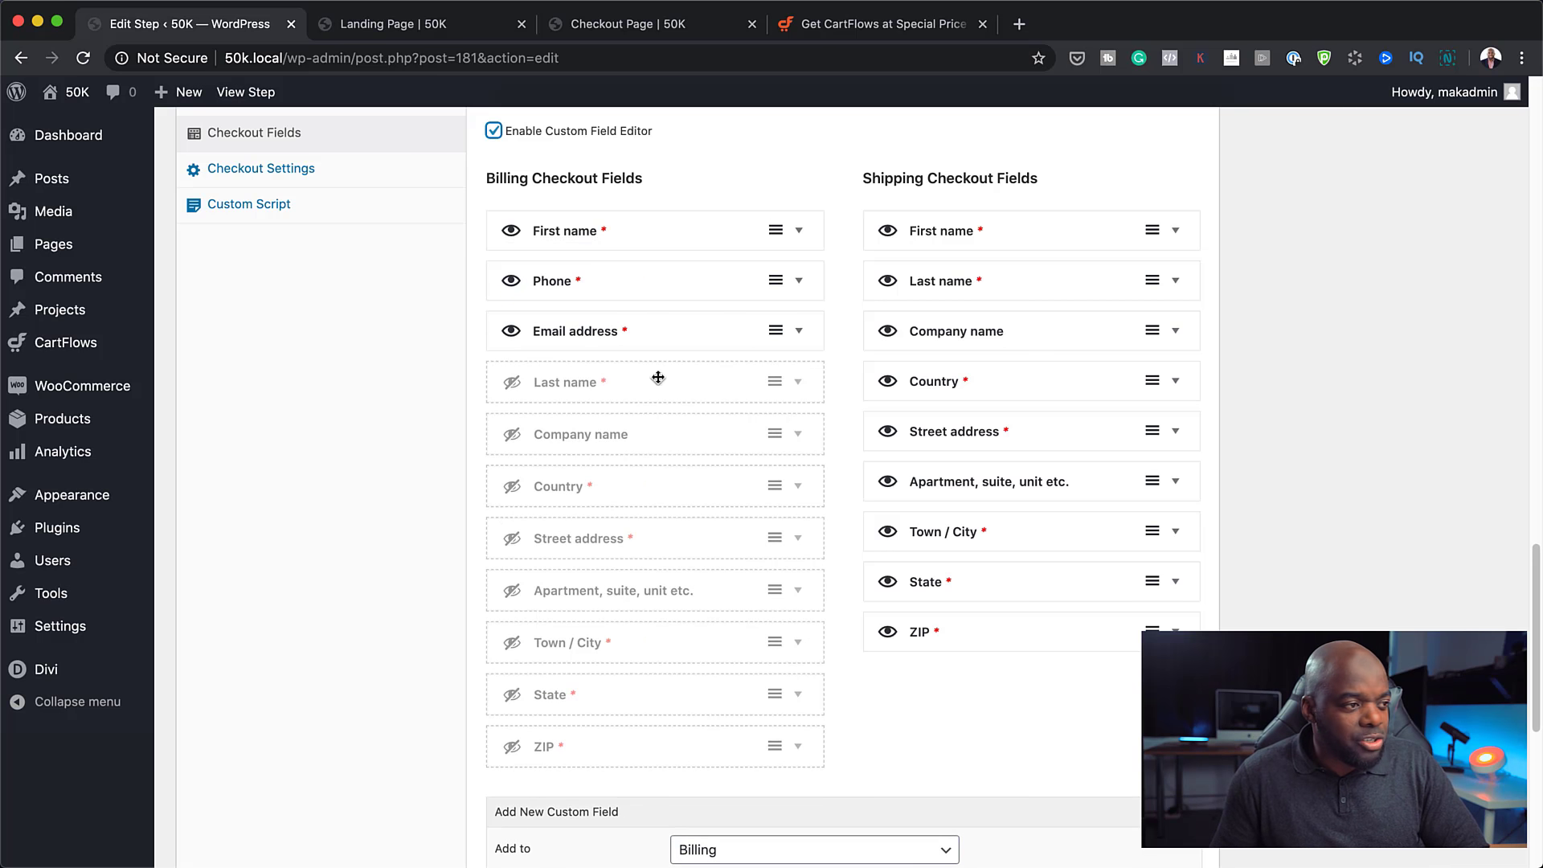
# - Save the checkout step with the customised billing fields and reload the live checkout page to check the form
pyautogui.scroll(-5, 1092, 728)
pyautogui.scroll(-1, 1092, 729)
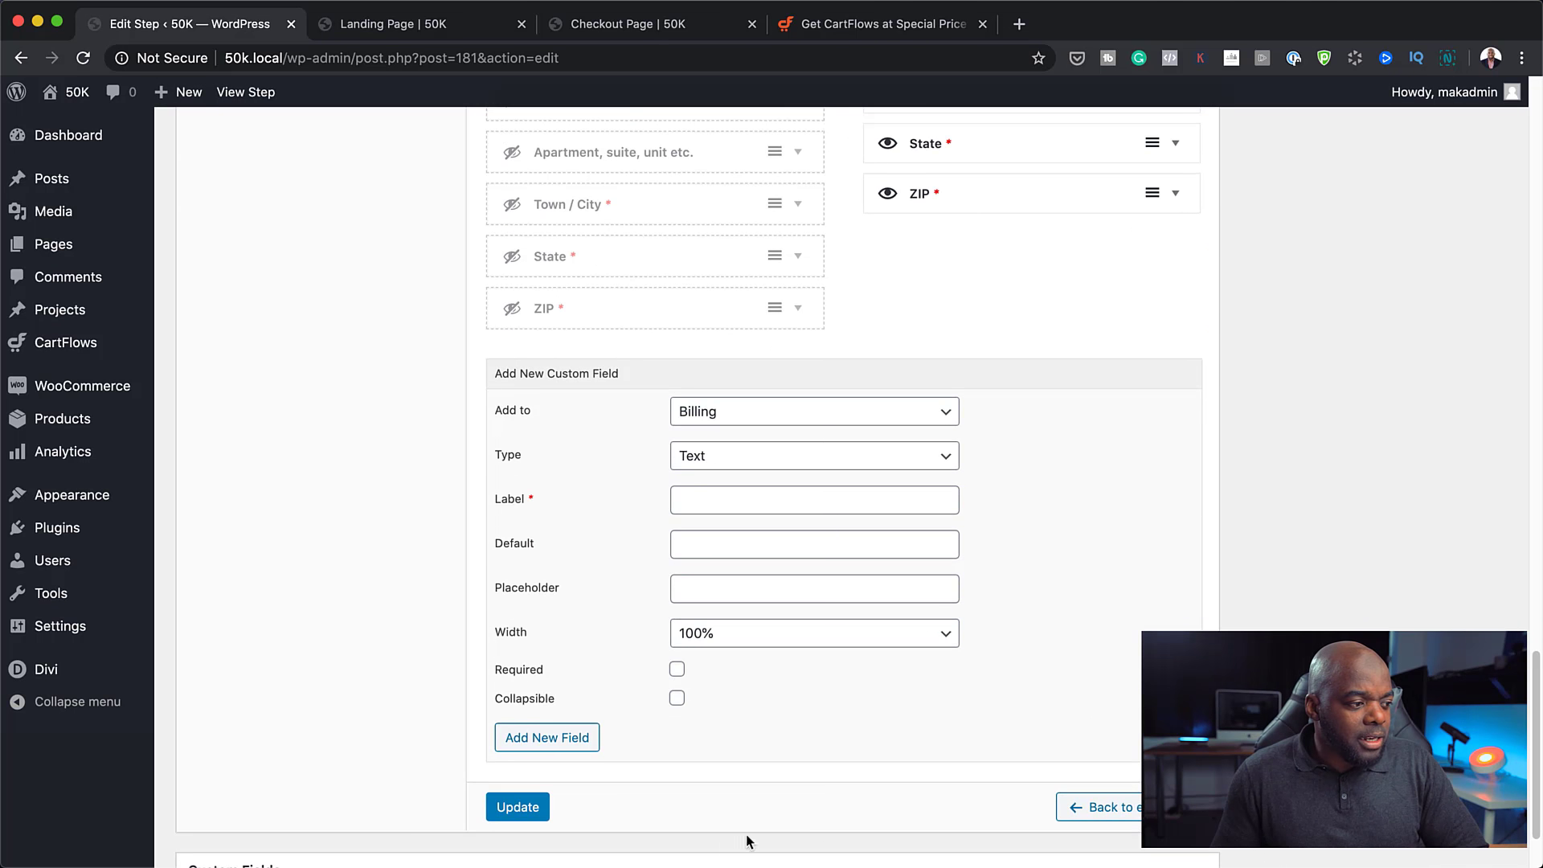
pyautogui.click(518, 803)
pyautogui.click(656, 26)
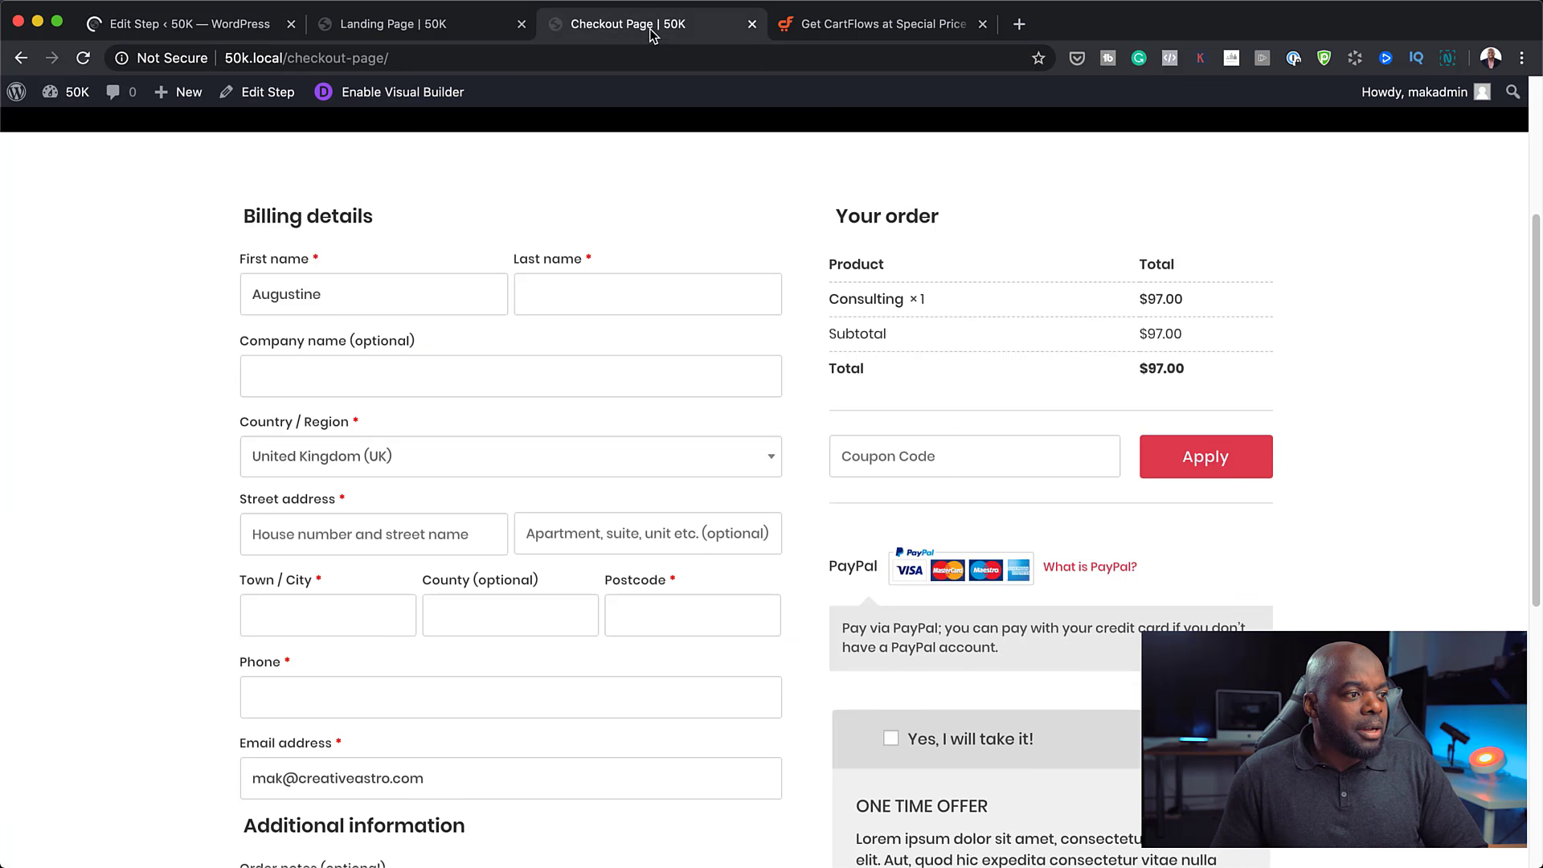
pyautogui.scroll(-1, 779, 614)
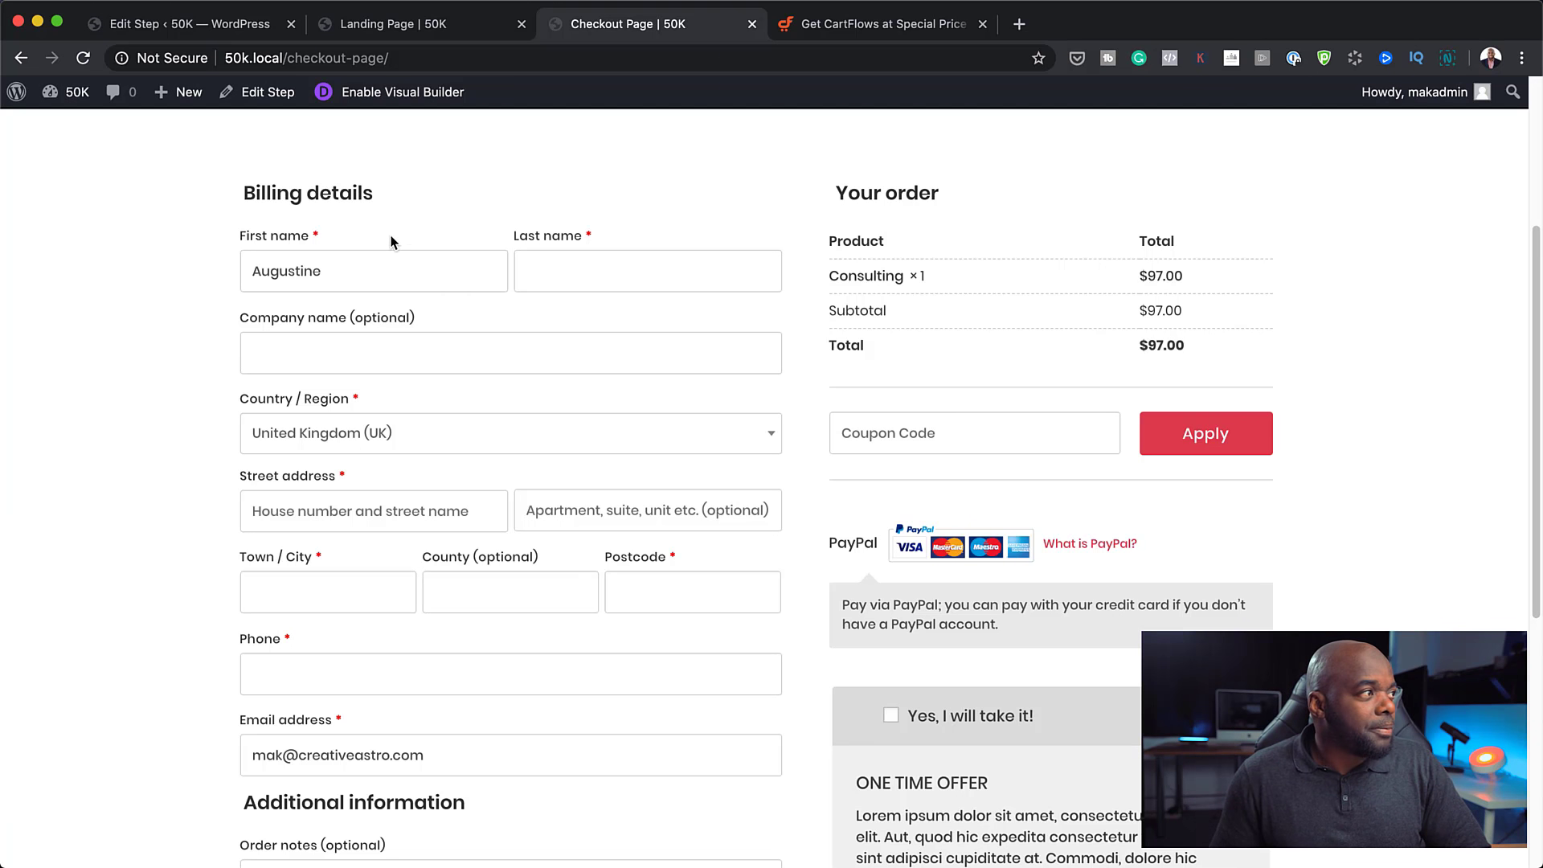
pyautogui.click(88, 58)
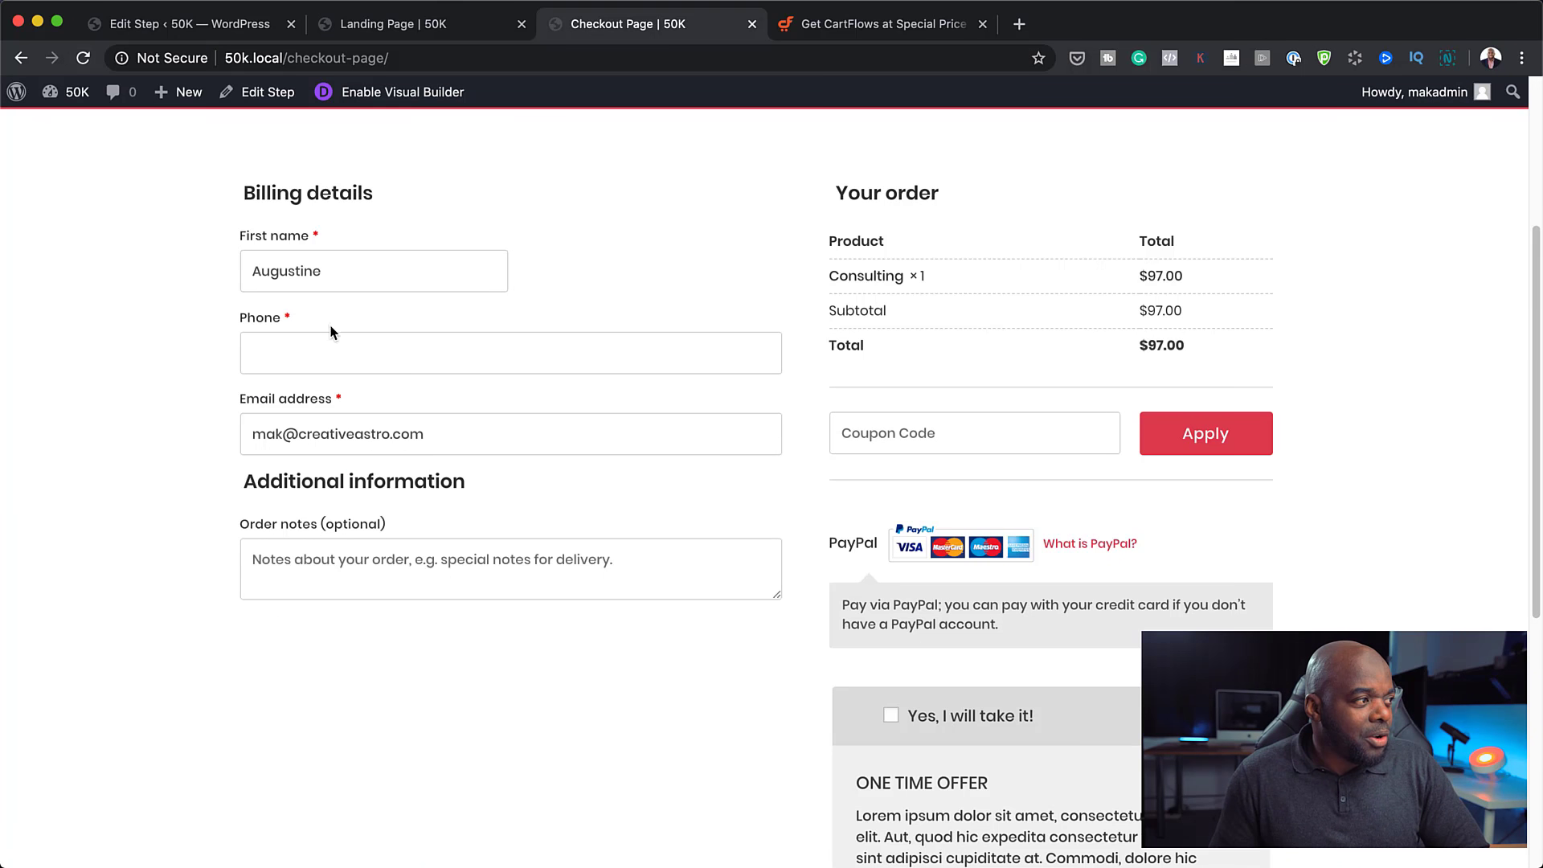
pyautogui.click(329, 276)
pyautogui.click(378, 349)
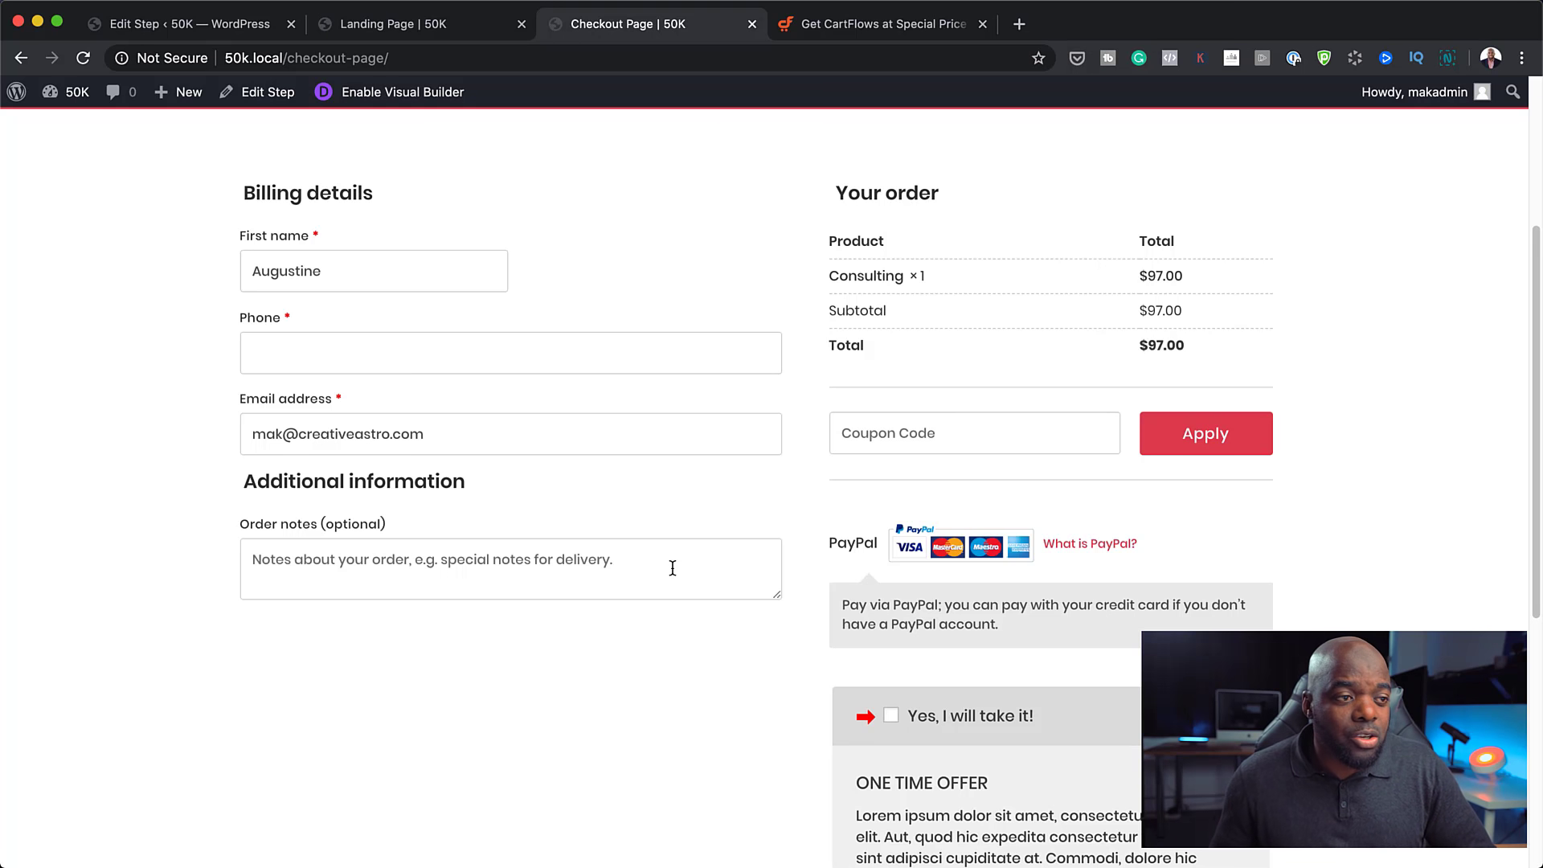
# - Disable the additional field and the coupon field in the checkout step's checkout fields settings, and update the step
pyautogui.click(251, 26)
pyautogui.scroll(-15, 921, 687)
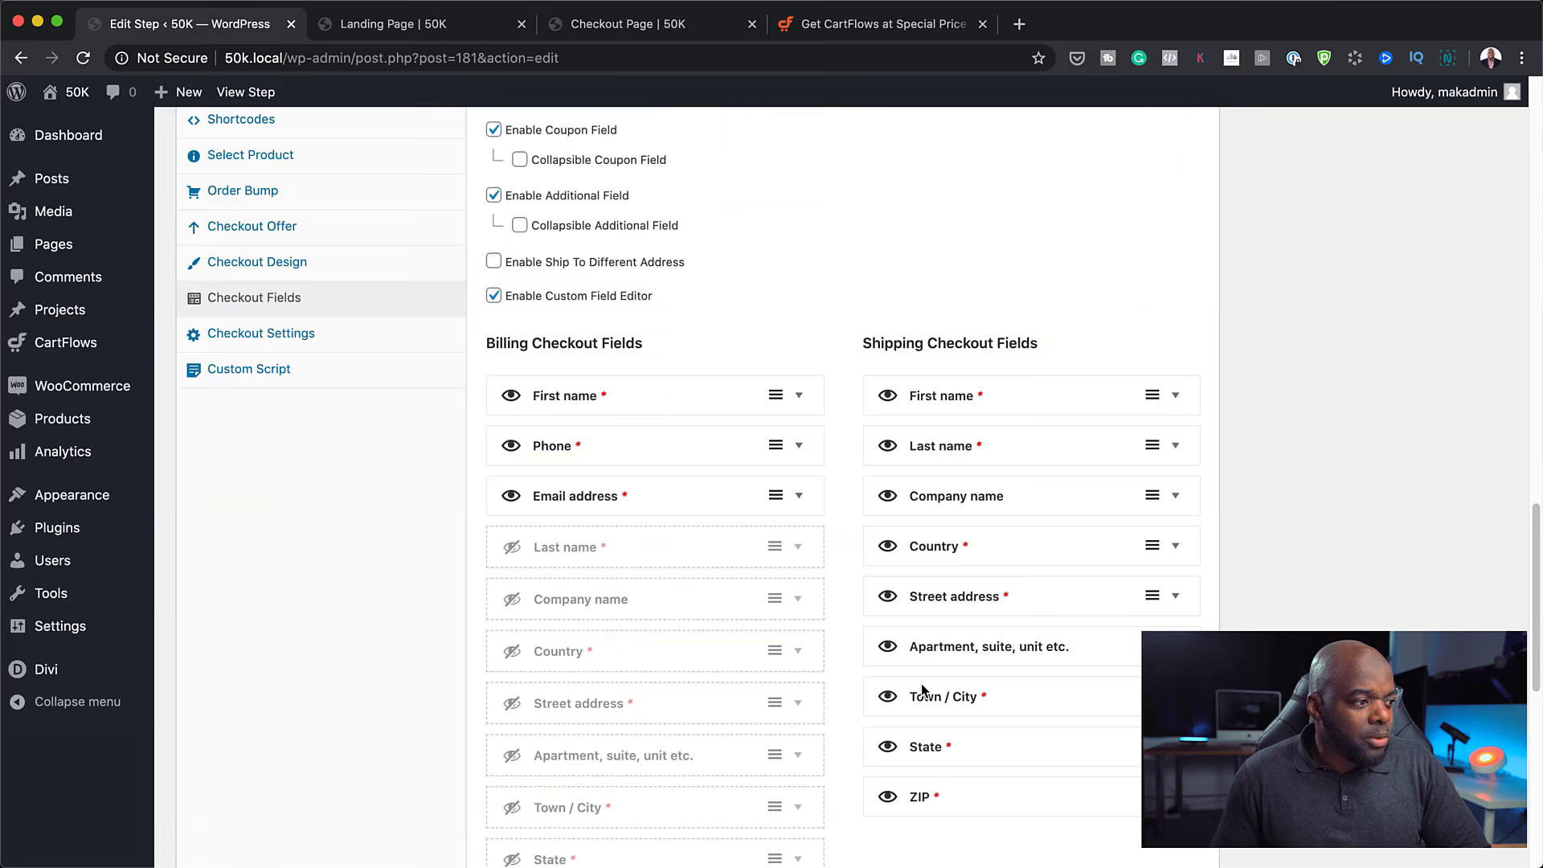
pyautogui.scroll(1, 923, 690)
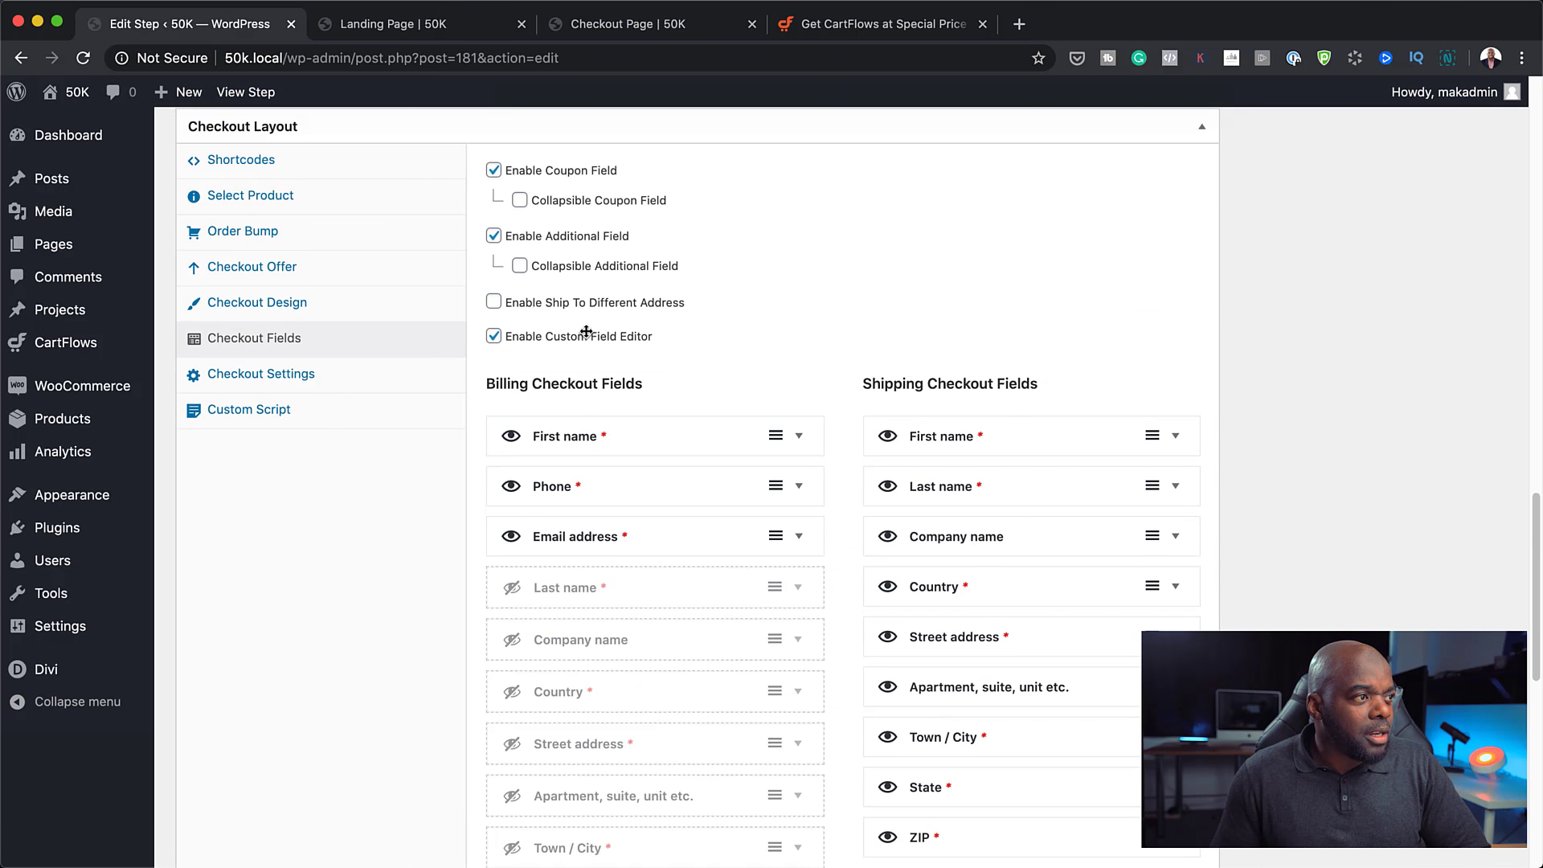
pyautogui.click(494, 237)
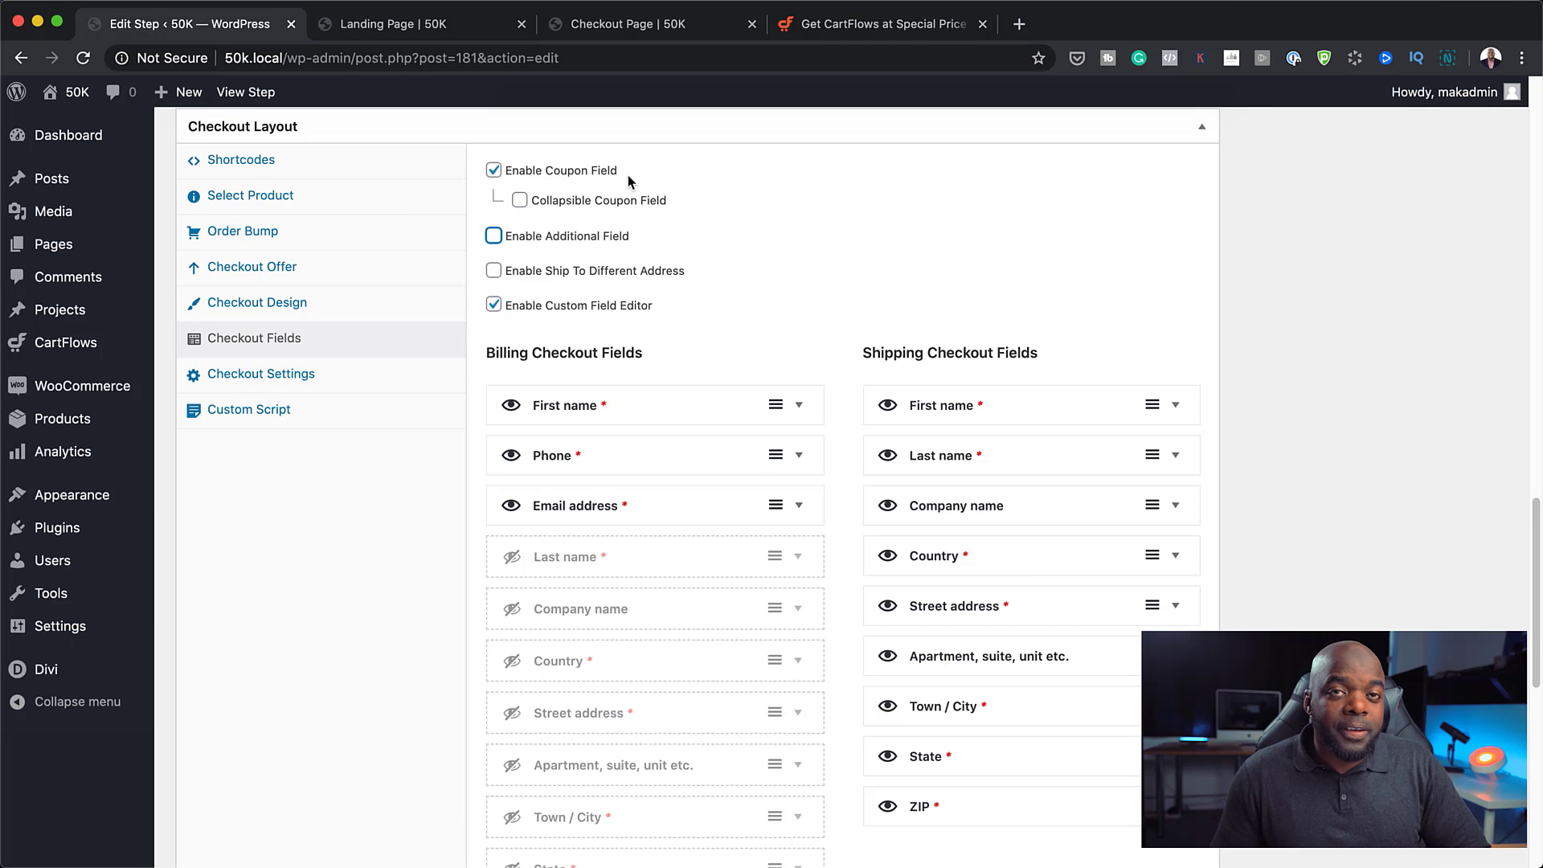
pyautogui.click(493, 170)
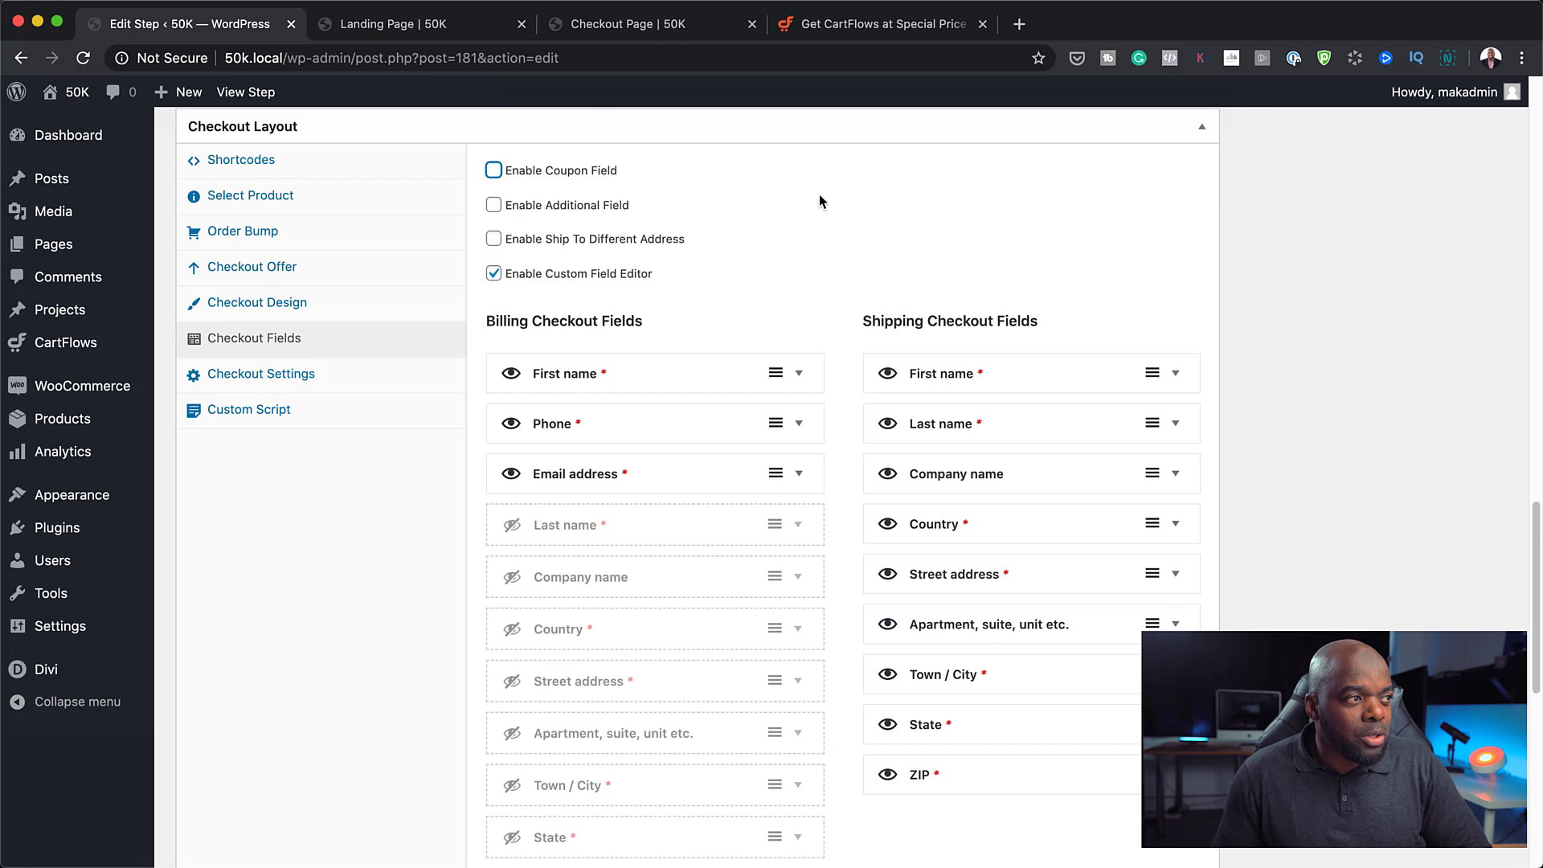
pyautogui.scroll(-9, 1024, 551)
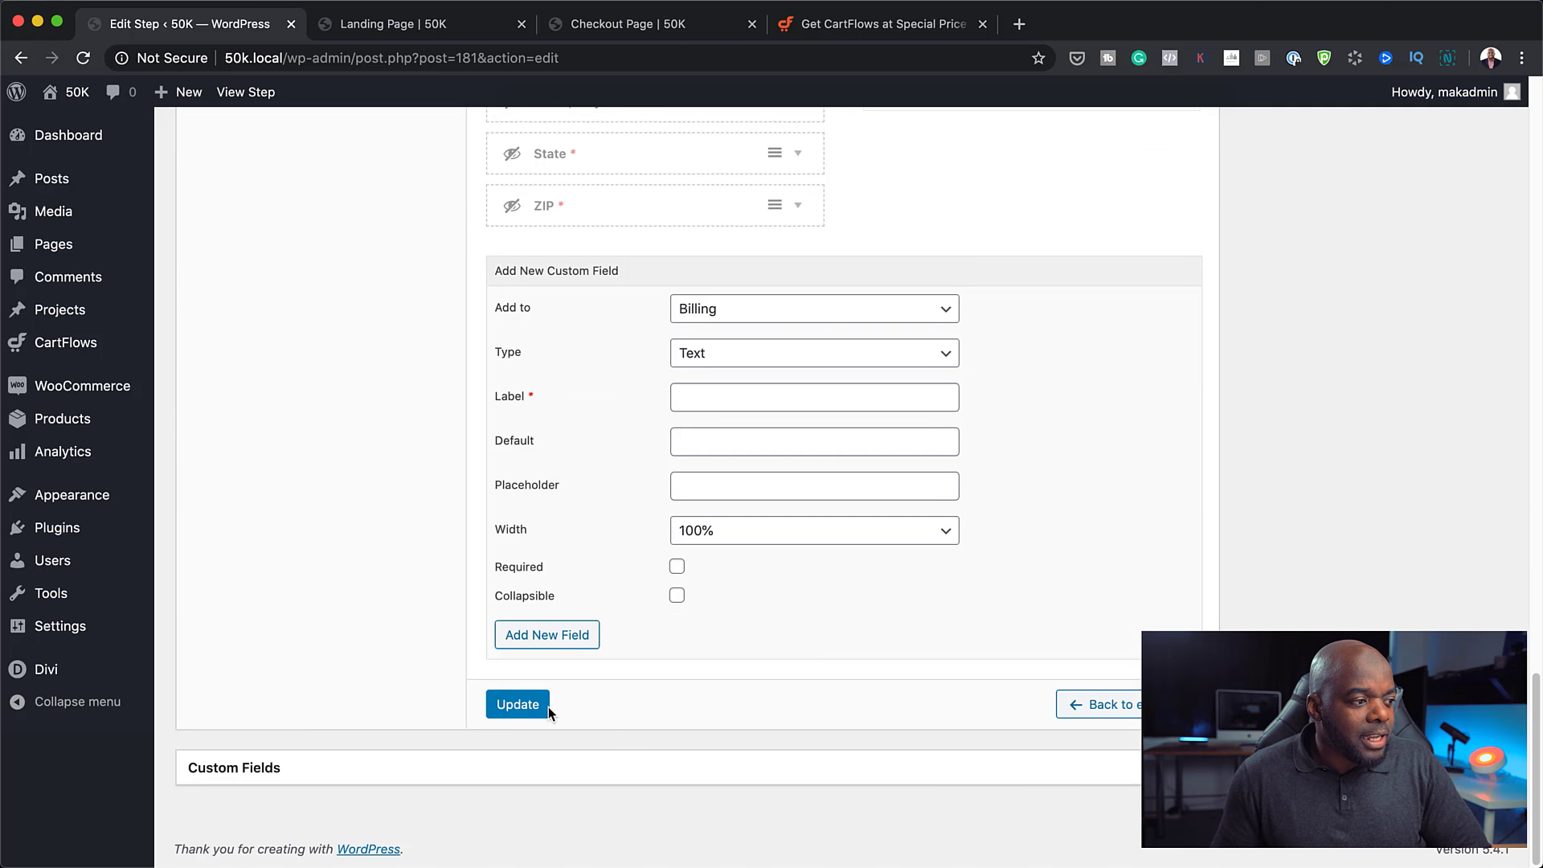
pyautogui.click(522, 706)
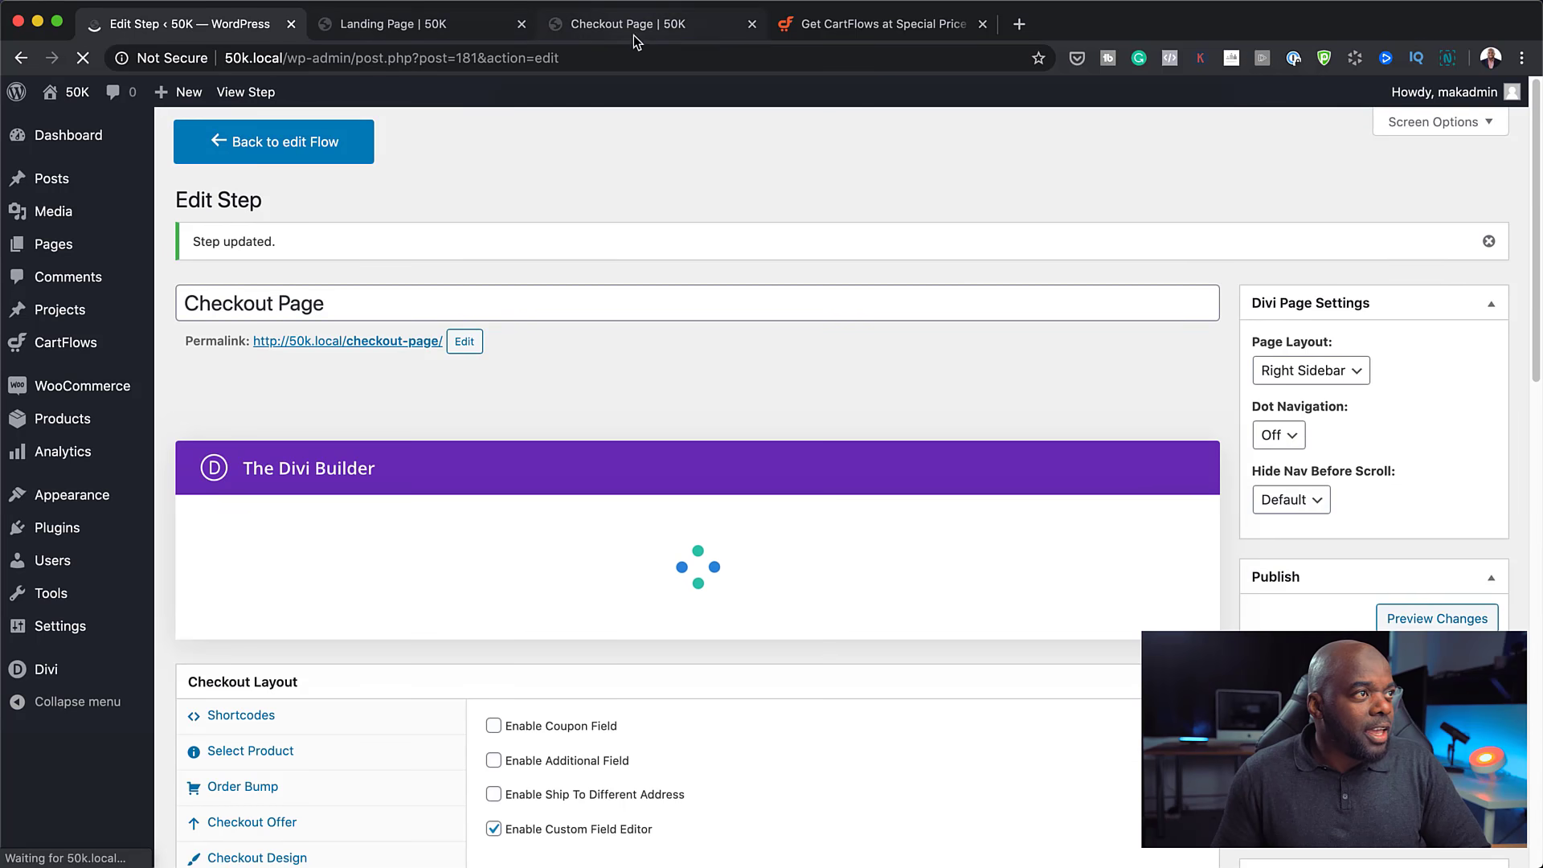
# - Reload the live checkout page and review its header, billing form, order summary and one-time offer
pyautogui.click(635, 24)
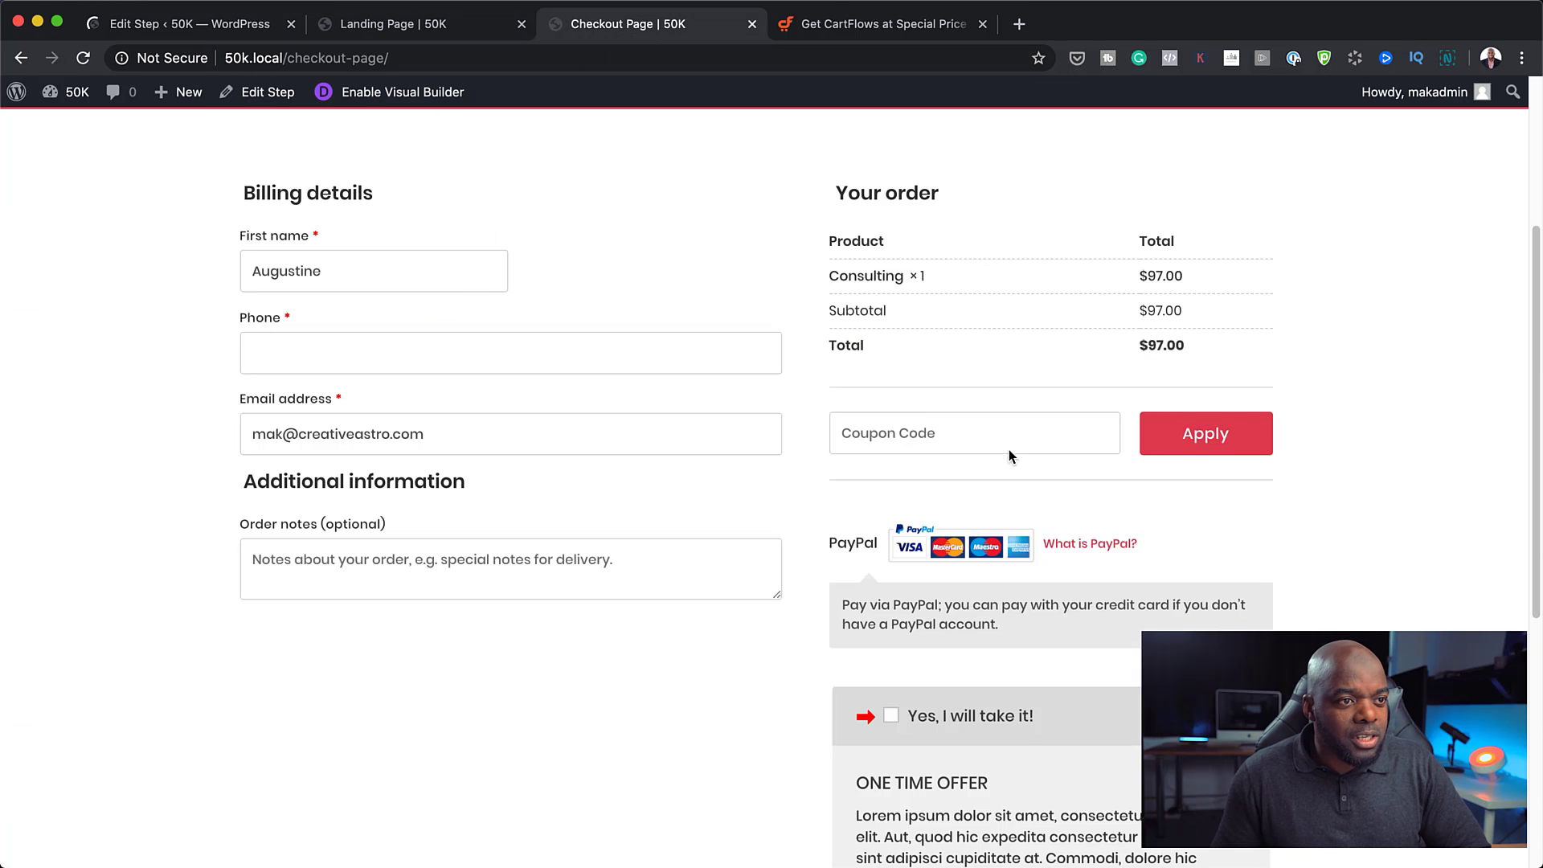
pyautogui.click(83, 58)
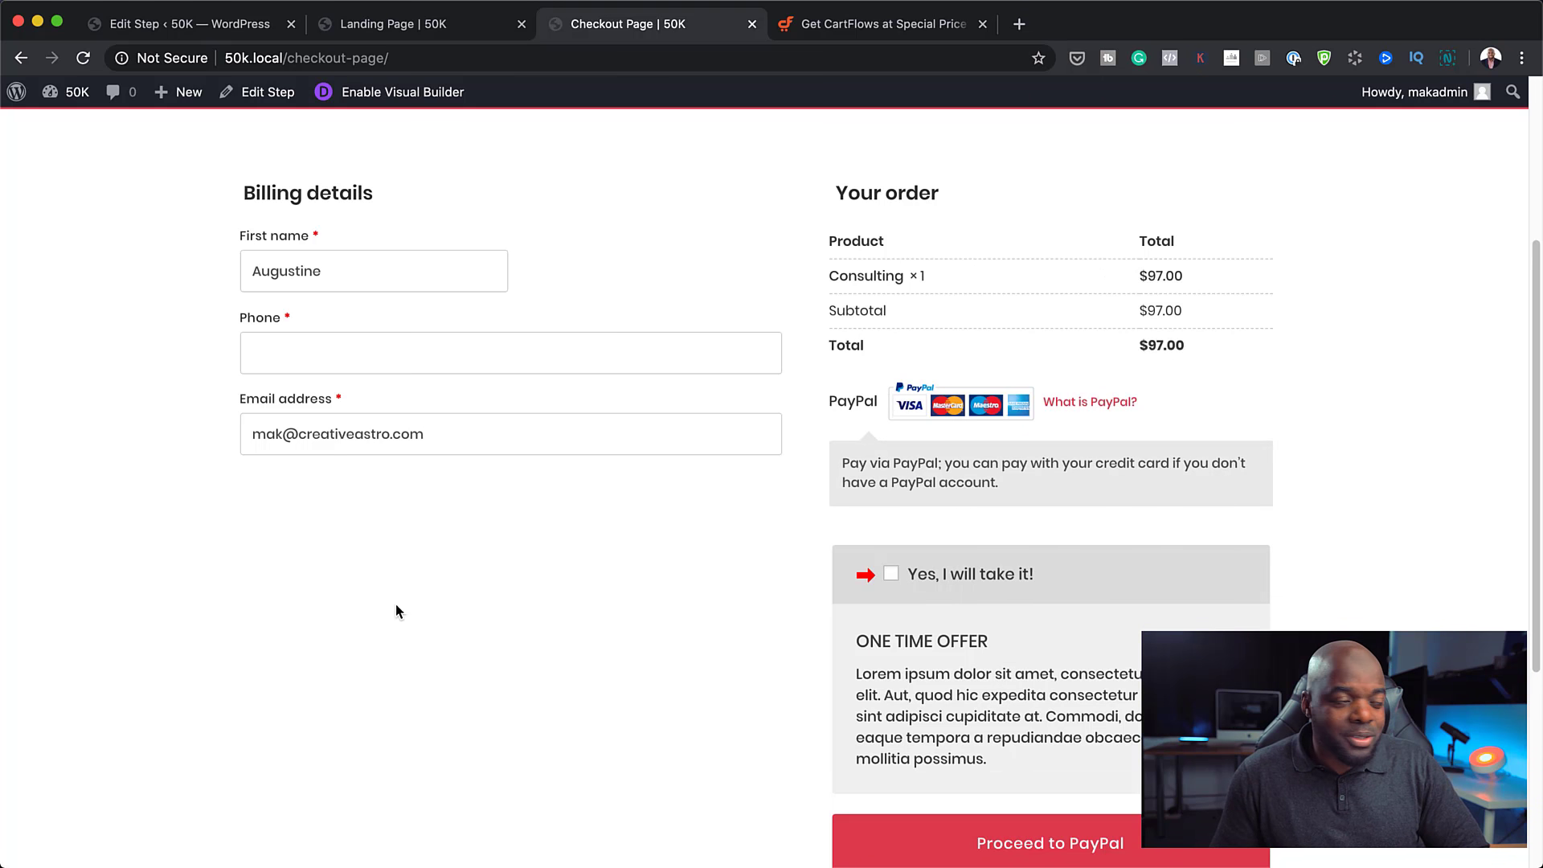
pyautogui.scroll(-3, 559, 543)
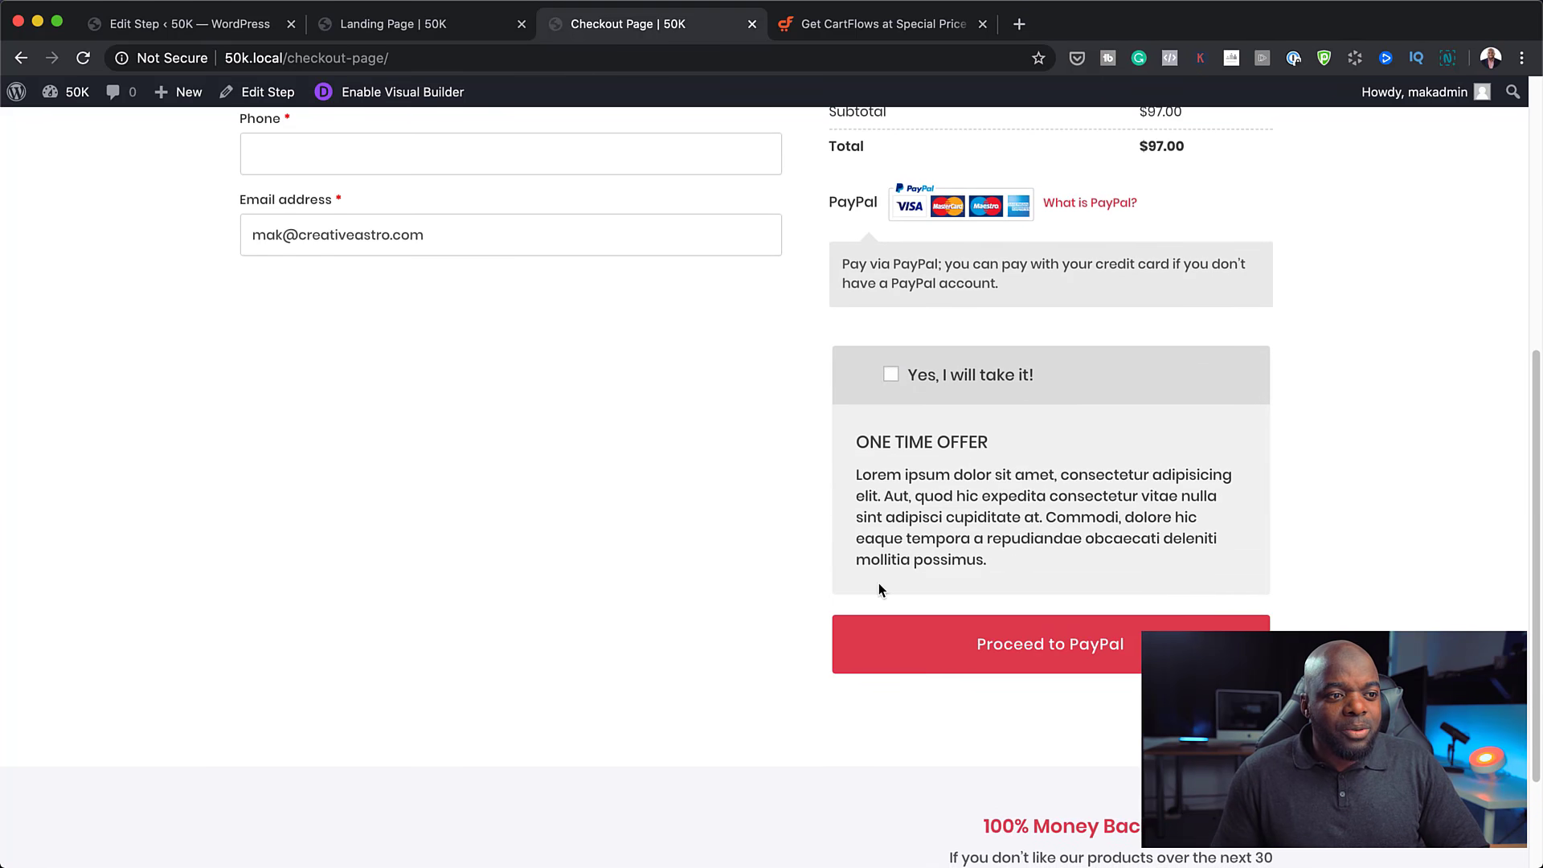
pyautogui.scroll(3, 1346, 590)
pyautogui.scroll(4, 1348, 595)
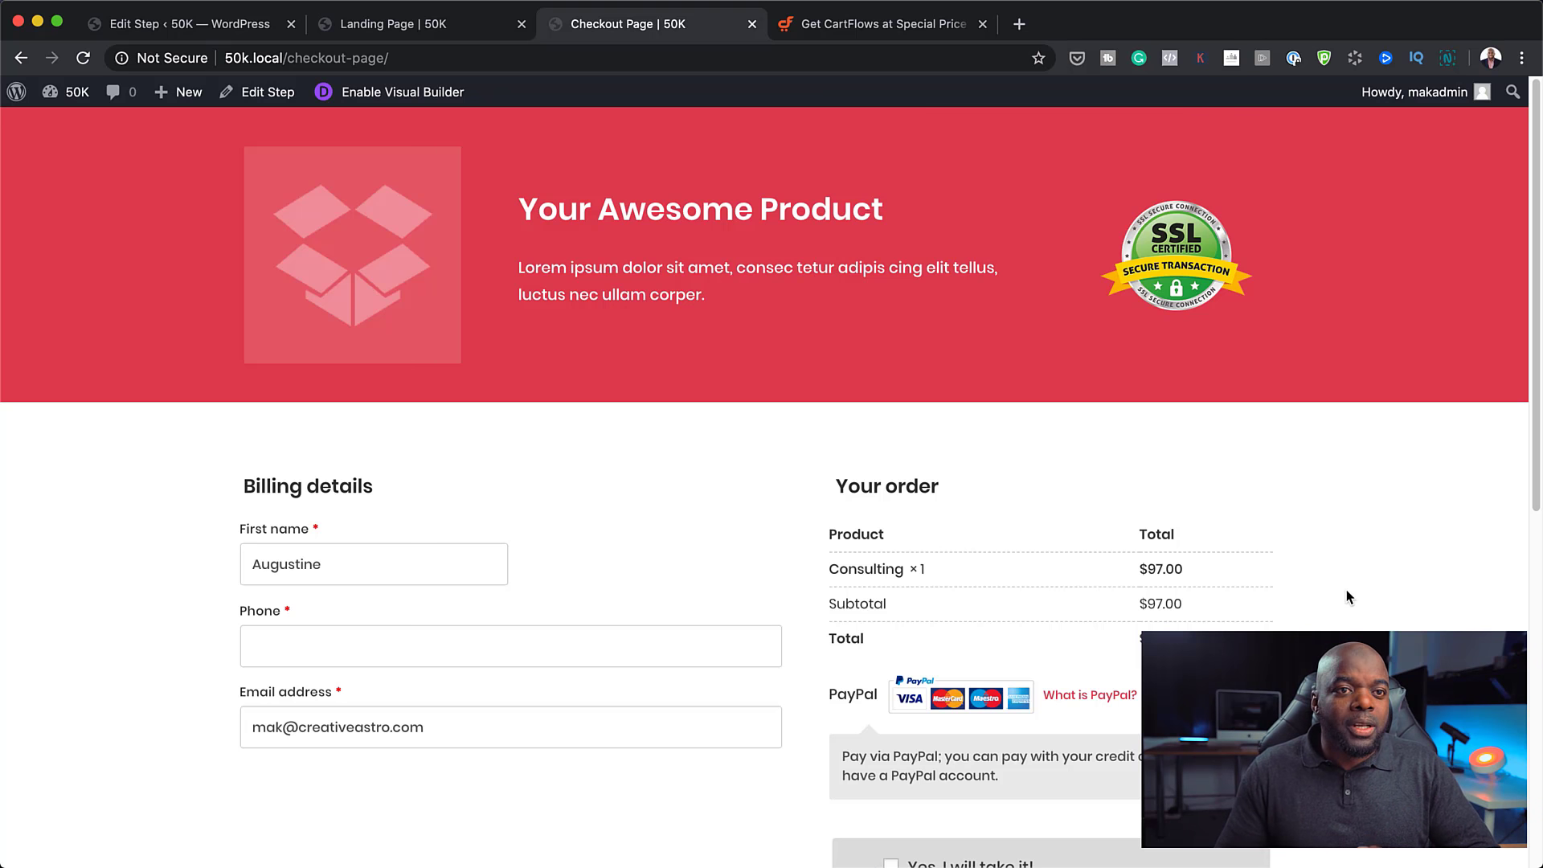
pyautogui.scroll(-1, 1236, 609)
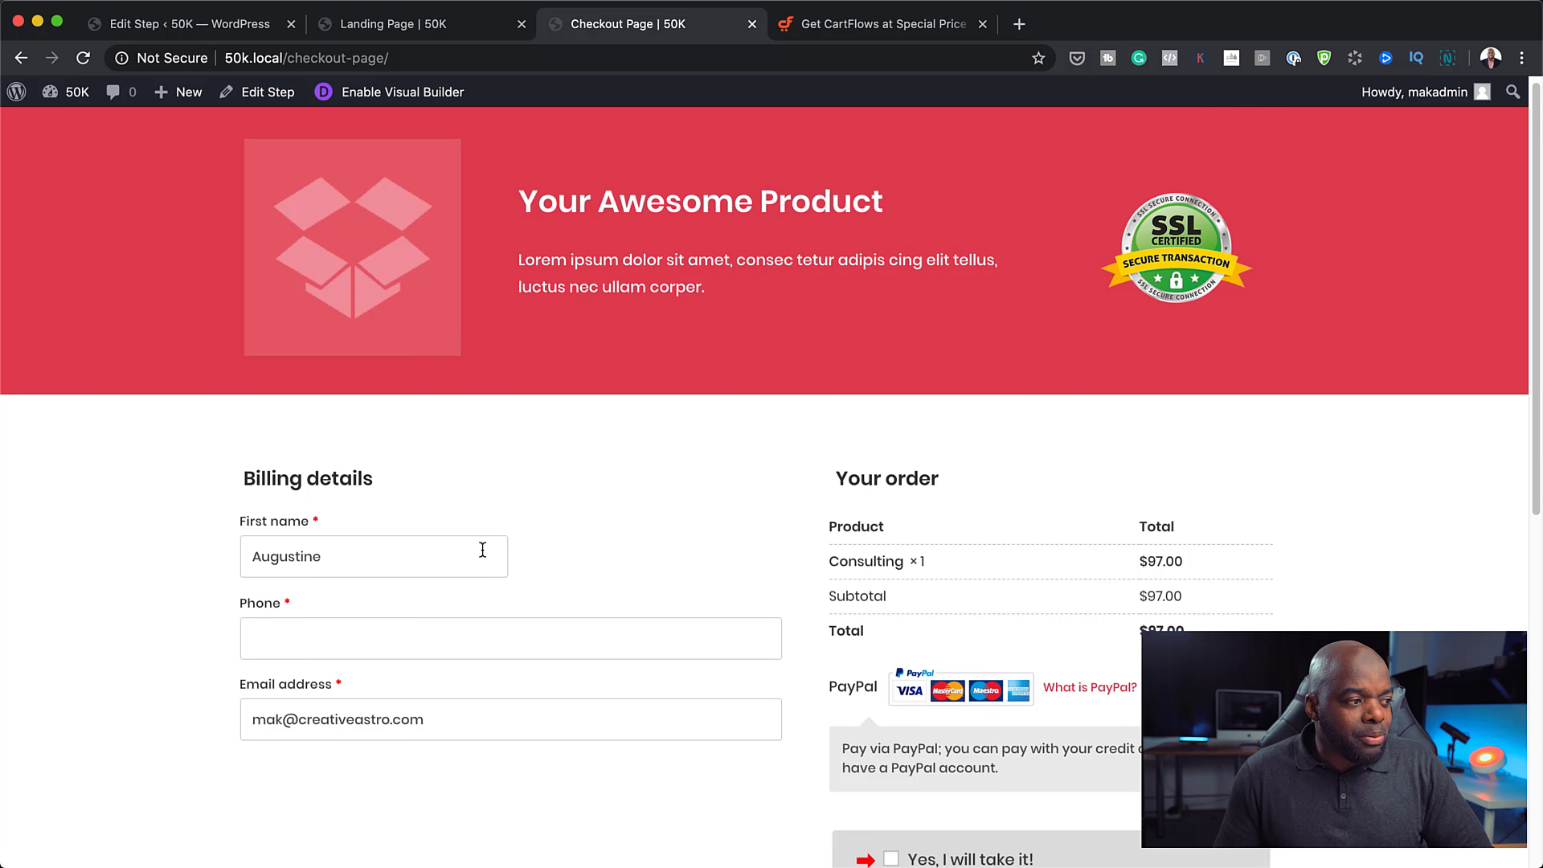
pyautogui.scroll(-2, 1101, 713)
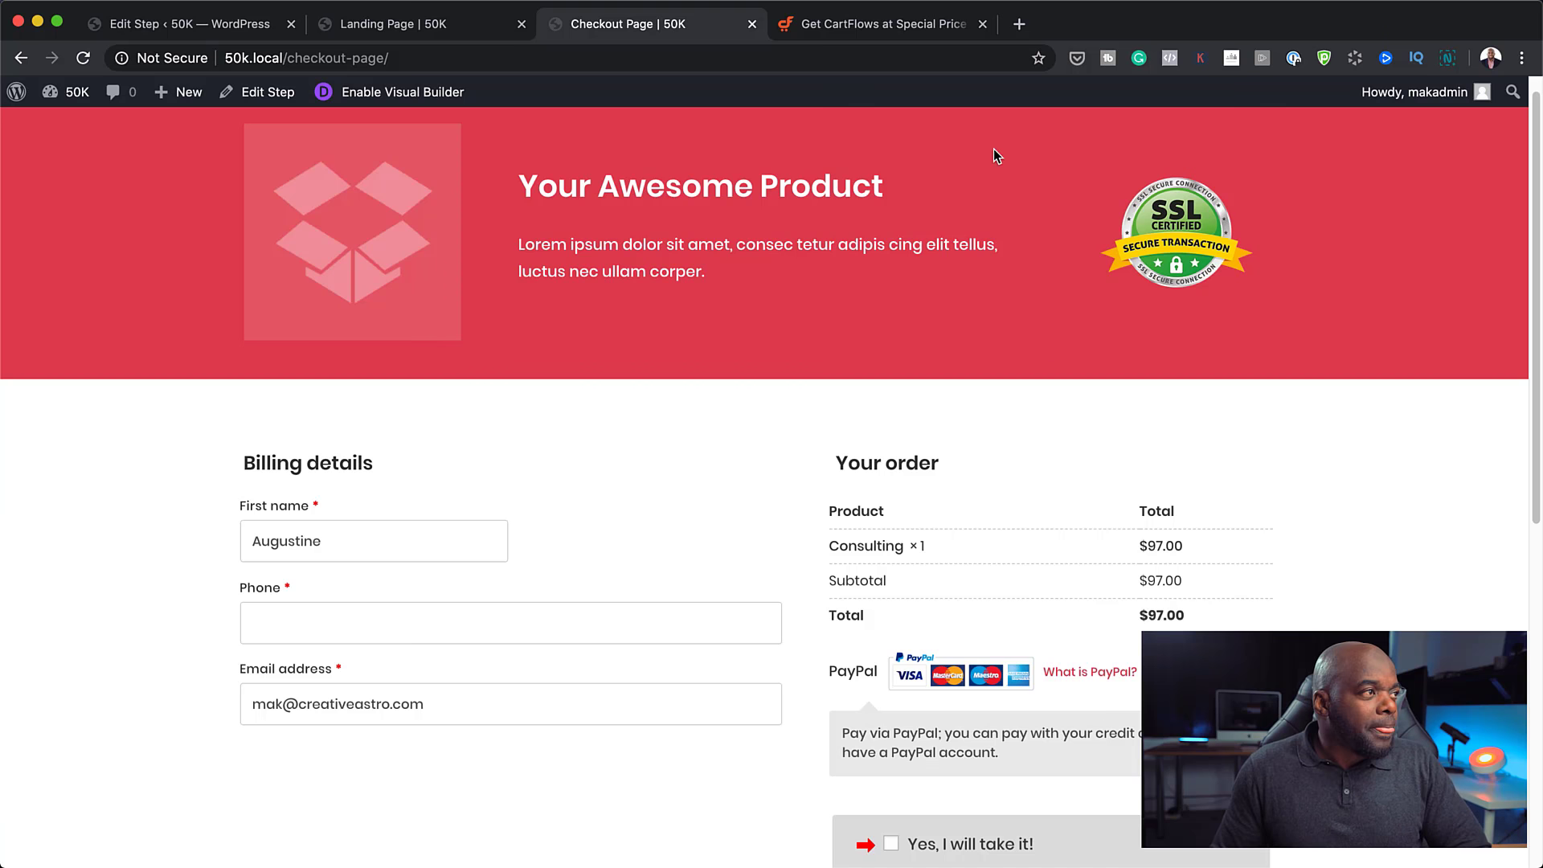
# - Examine the Place Order Button Text option in the step's checkout settings and compare it with the button on the live checkout page
pyautogui.click(258, 30)
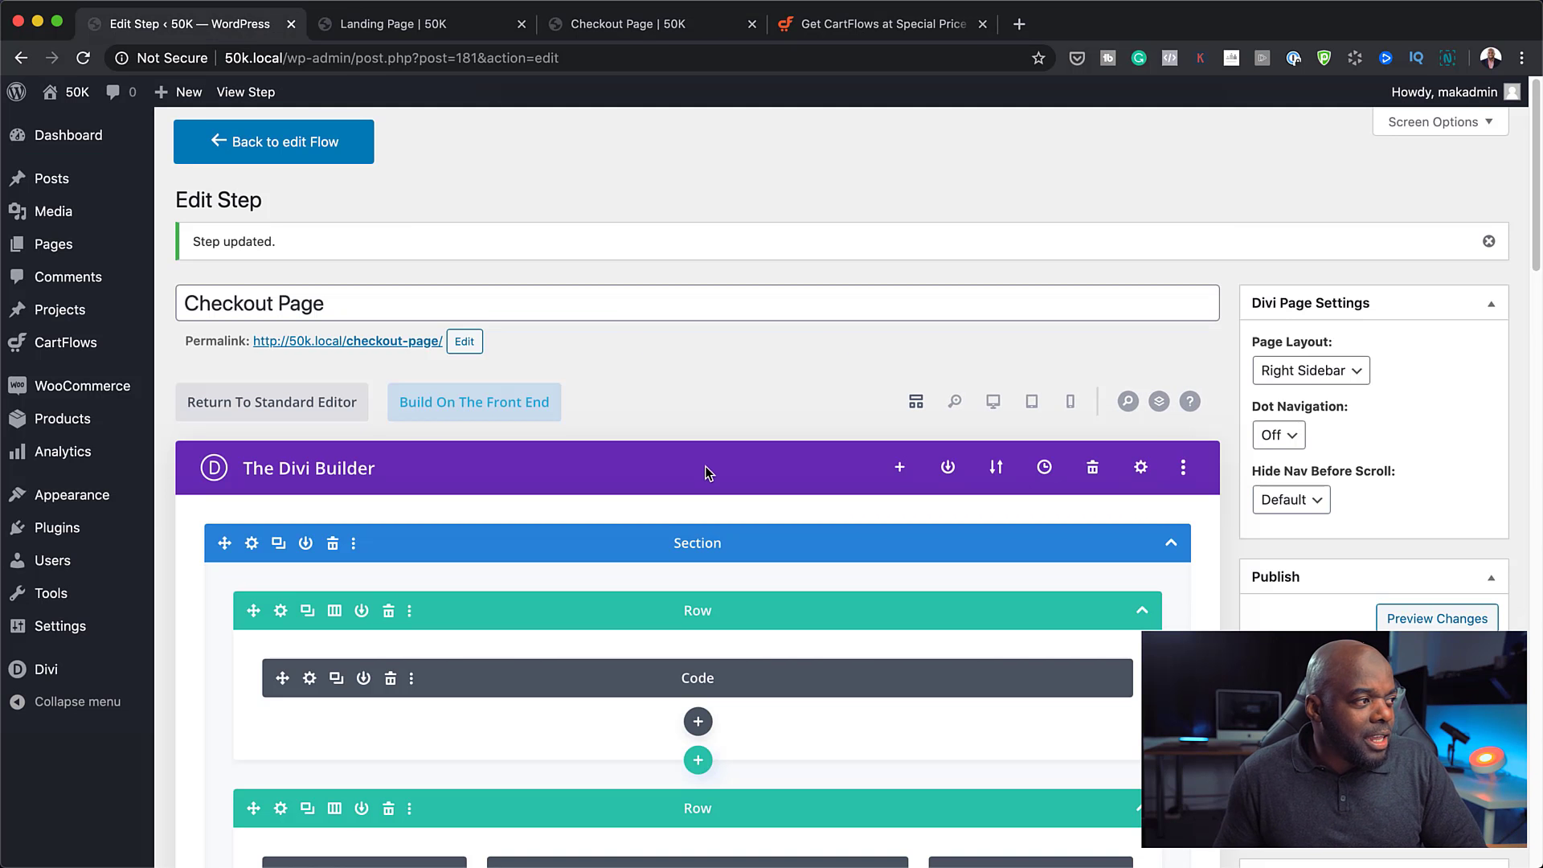
pyautogui.scroll(-10, 706, 466)
pyautogui.scroll(-8, 706, 458)
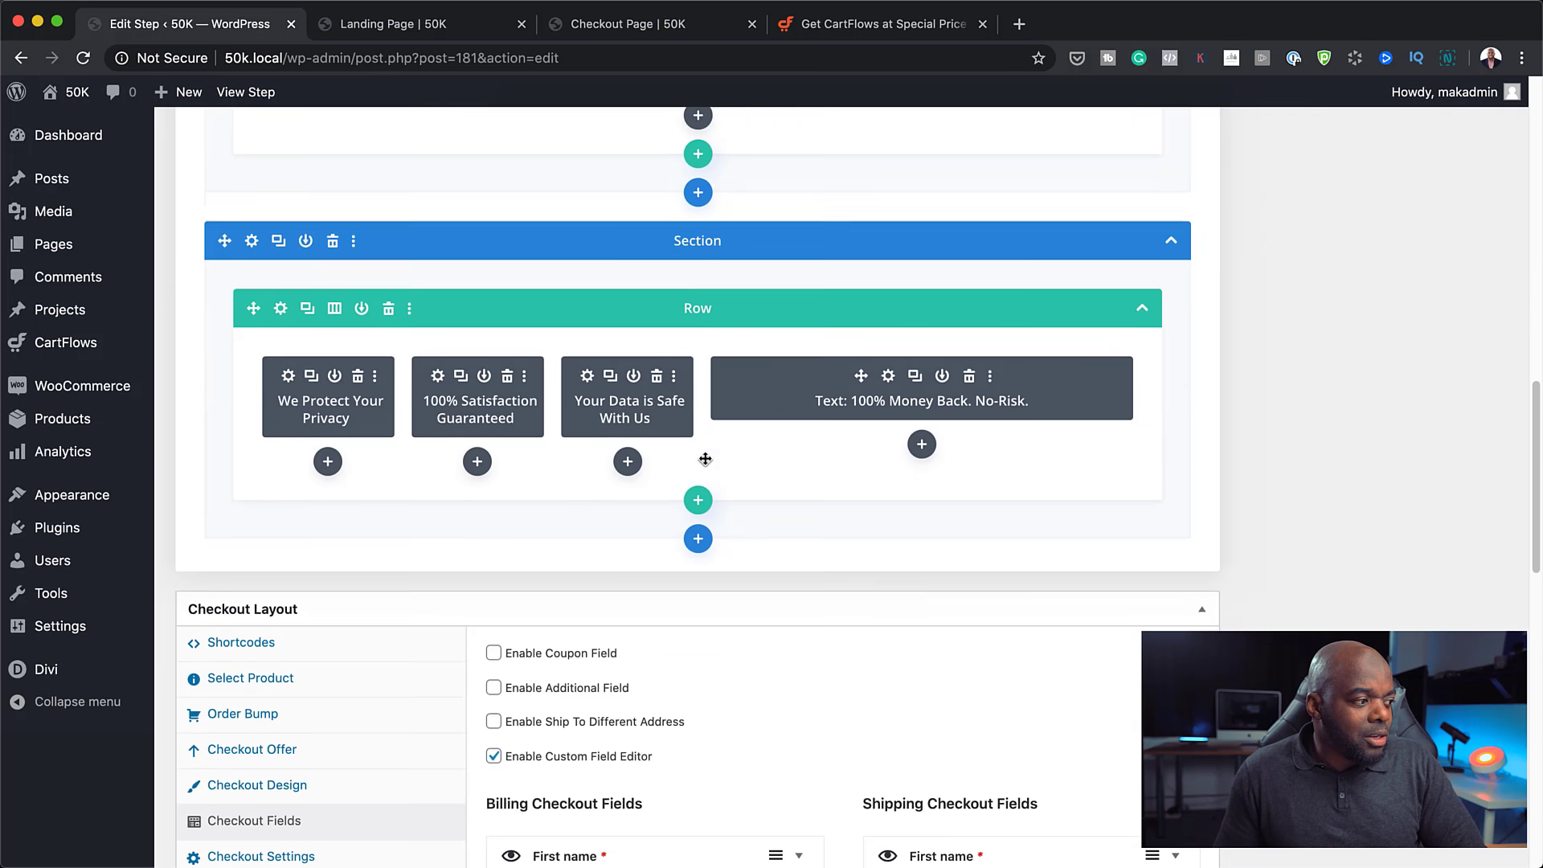
pyautogui.scroll(-1, 705, 459)
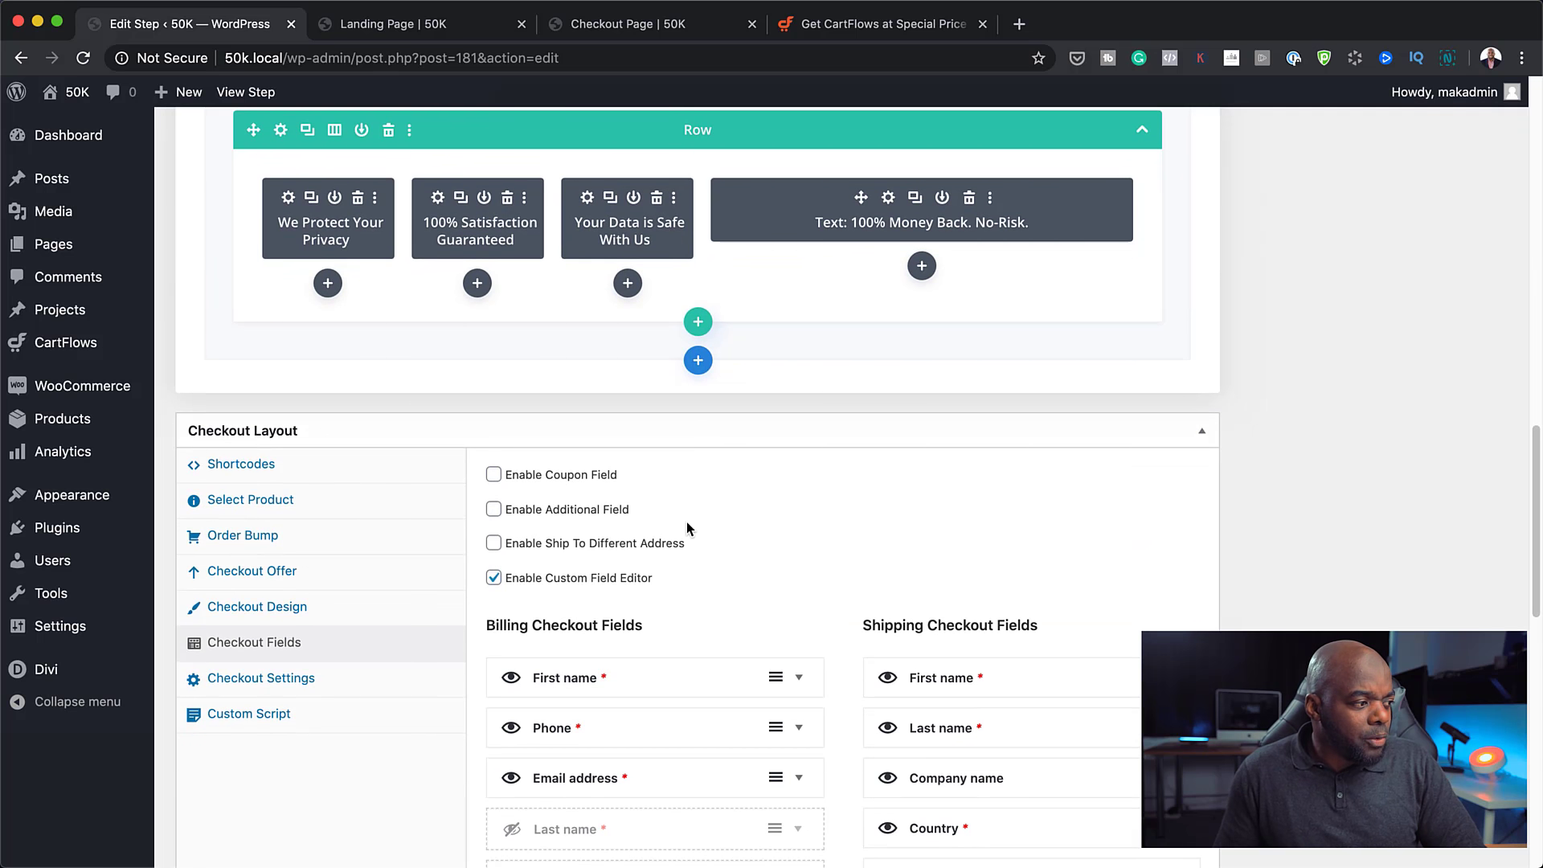
pyautogui.click(312, 687)
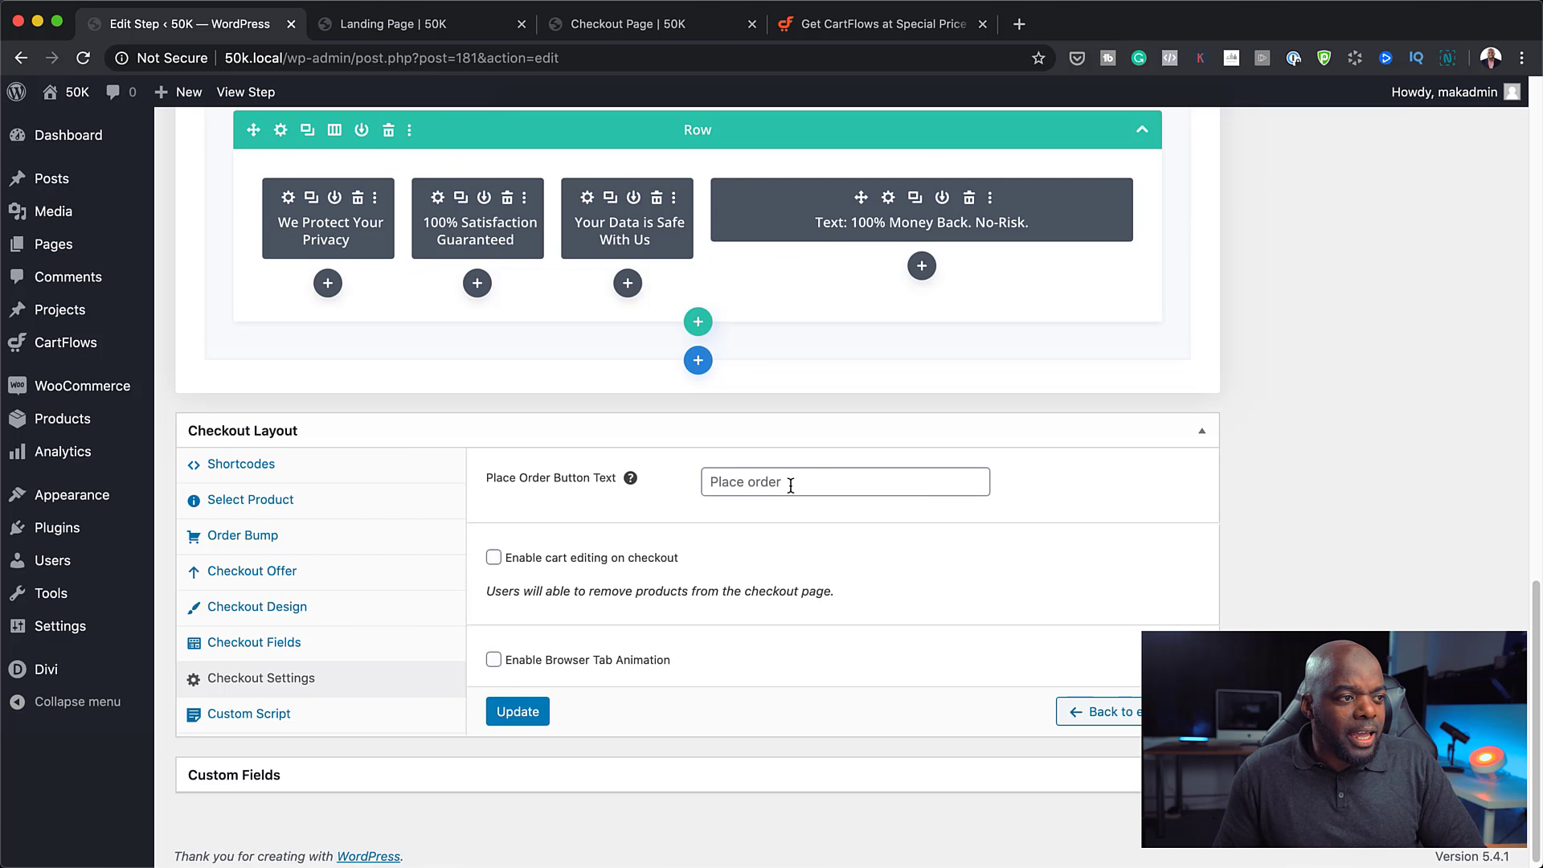
pyautogui.click(672, 24)
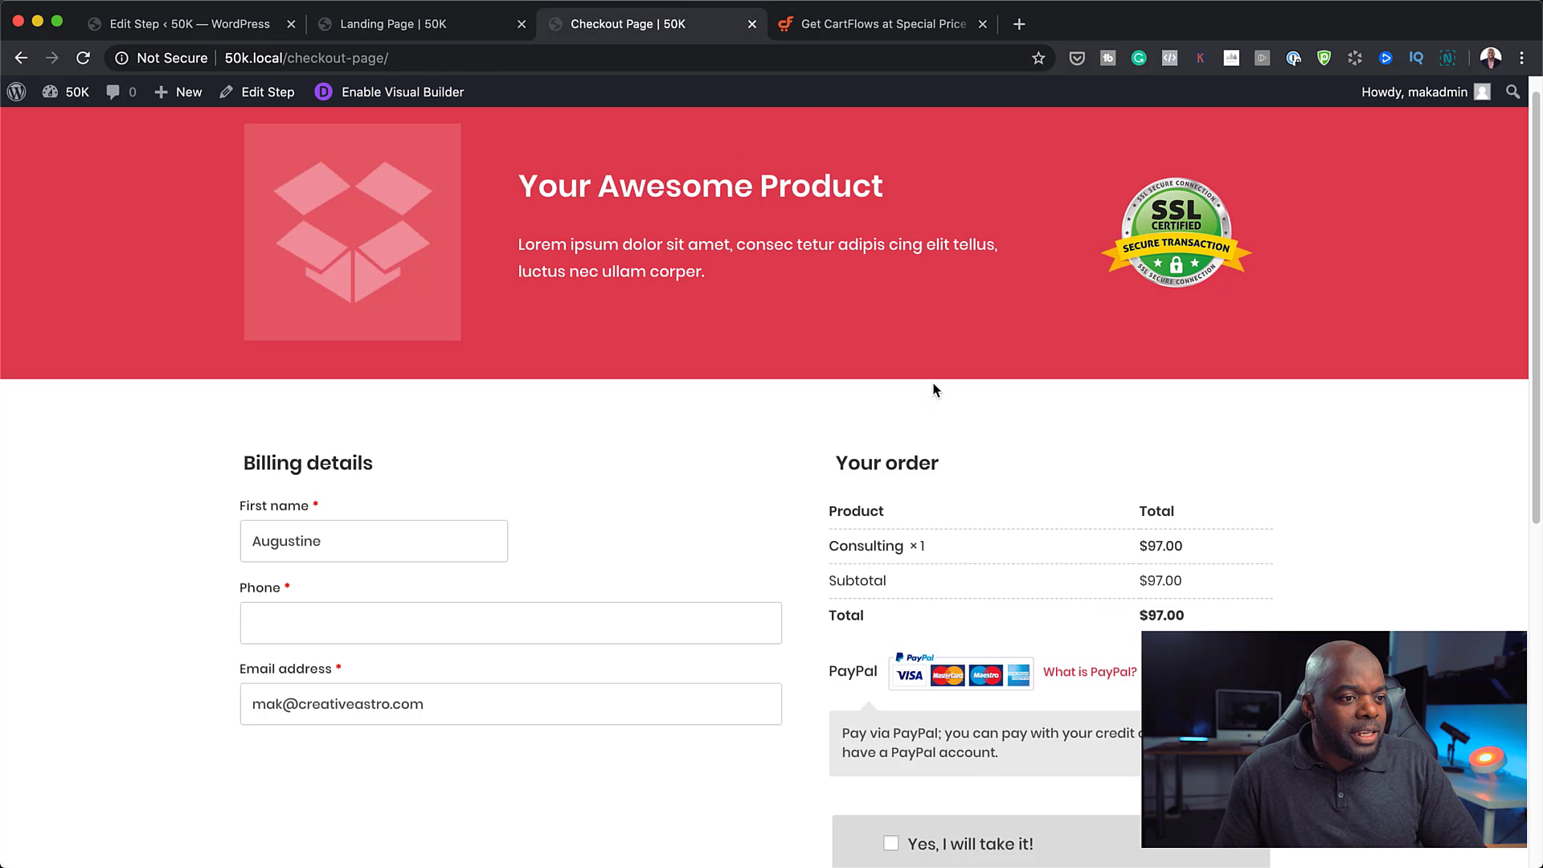
pyautogui.scroll(-8, 935, 391)
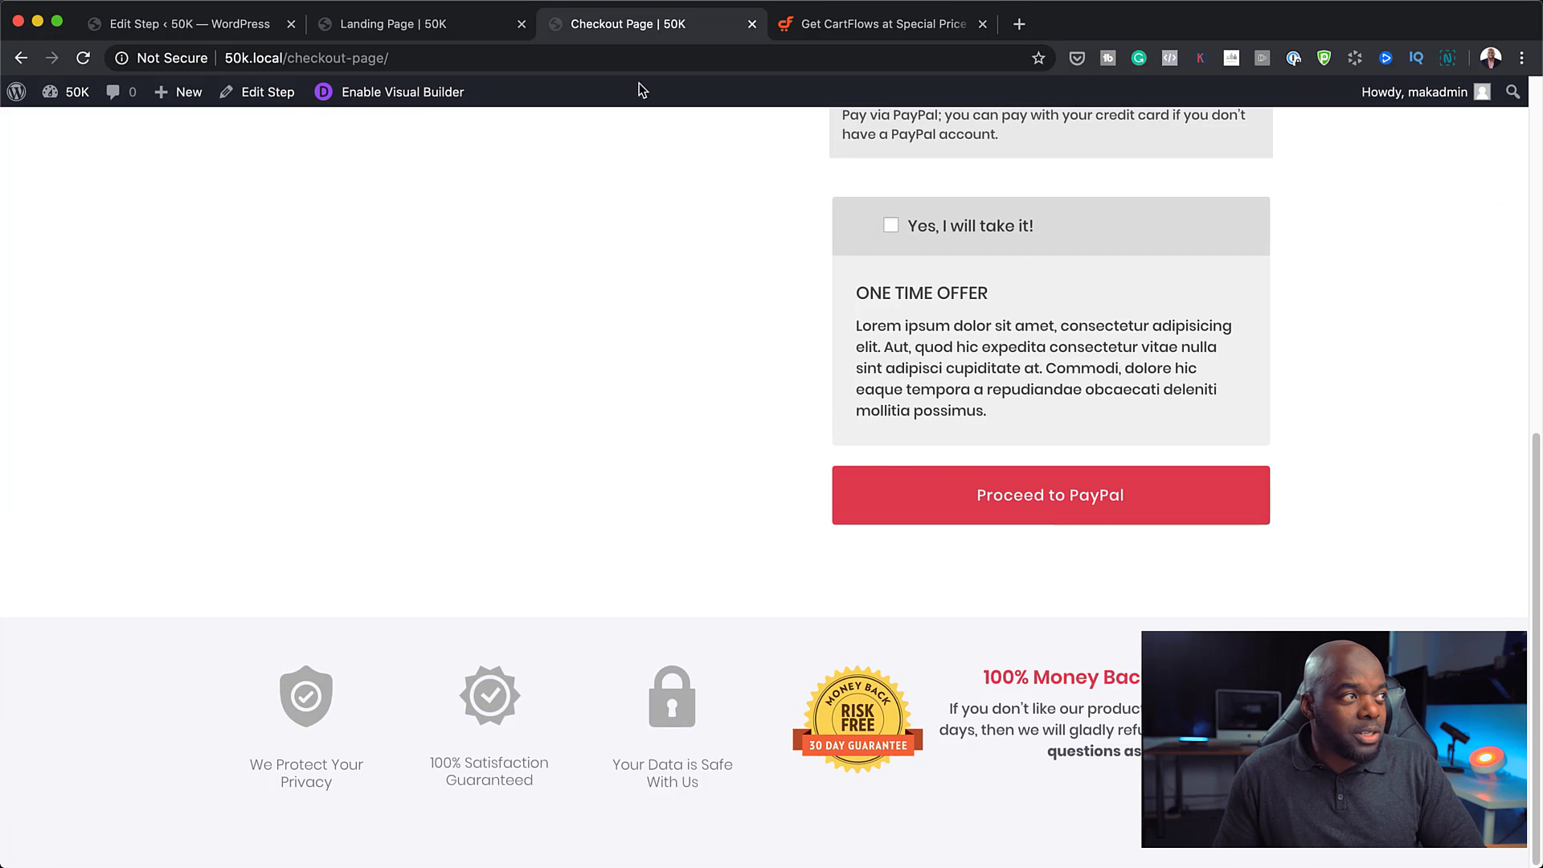
pyautogui.click(251, 29)
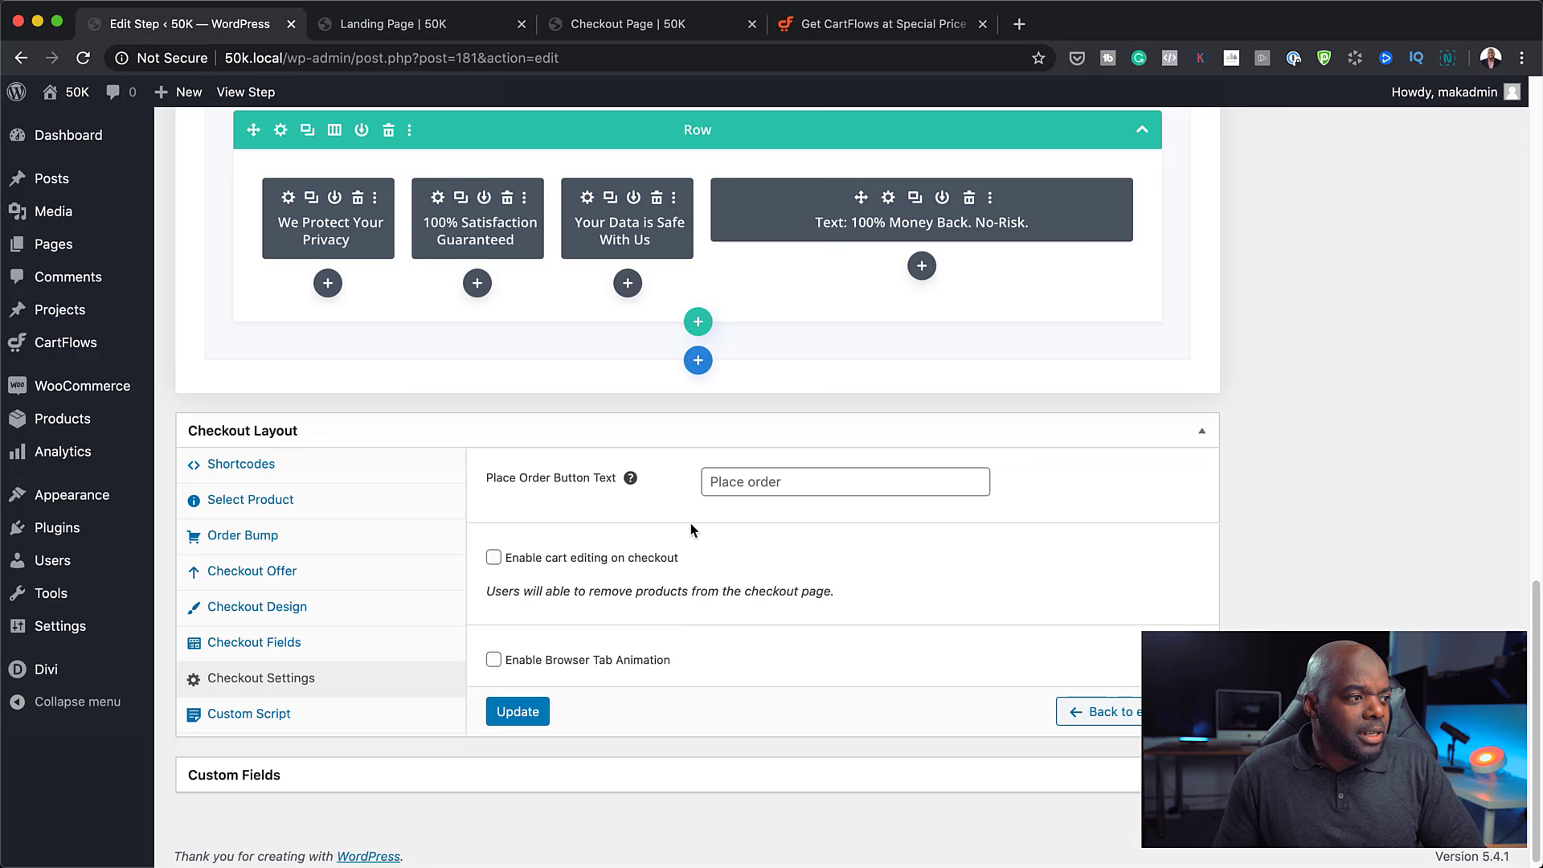
pyautogui.click(788, 479)
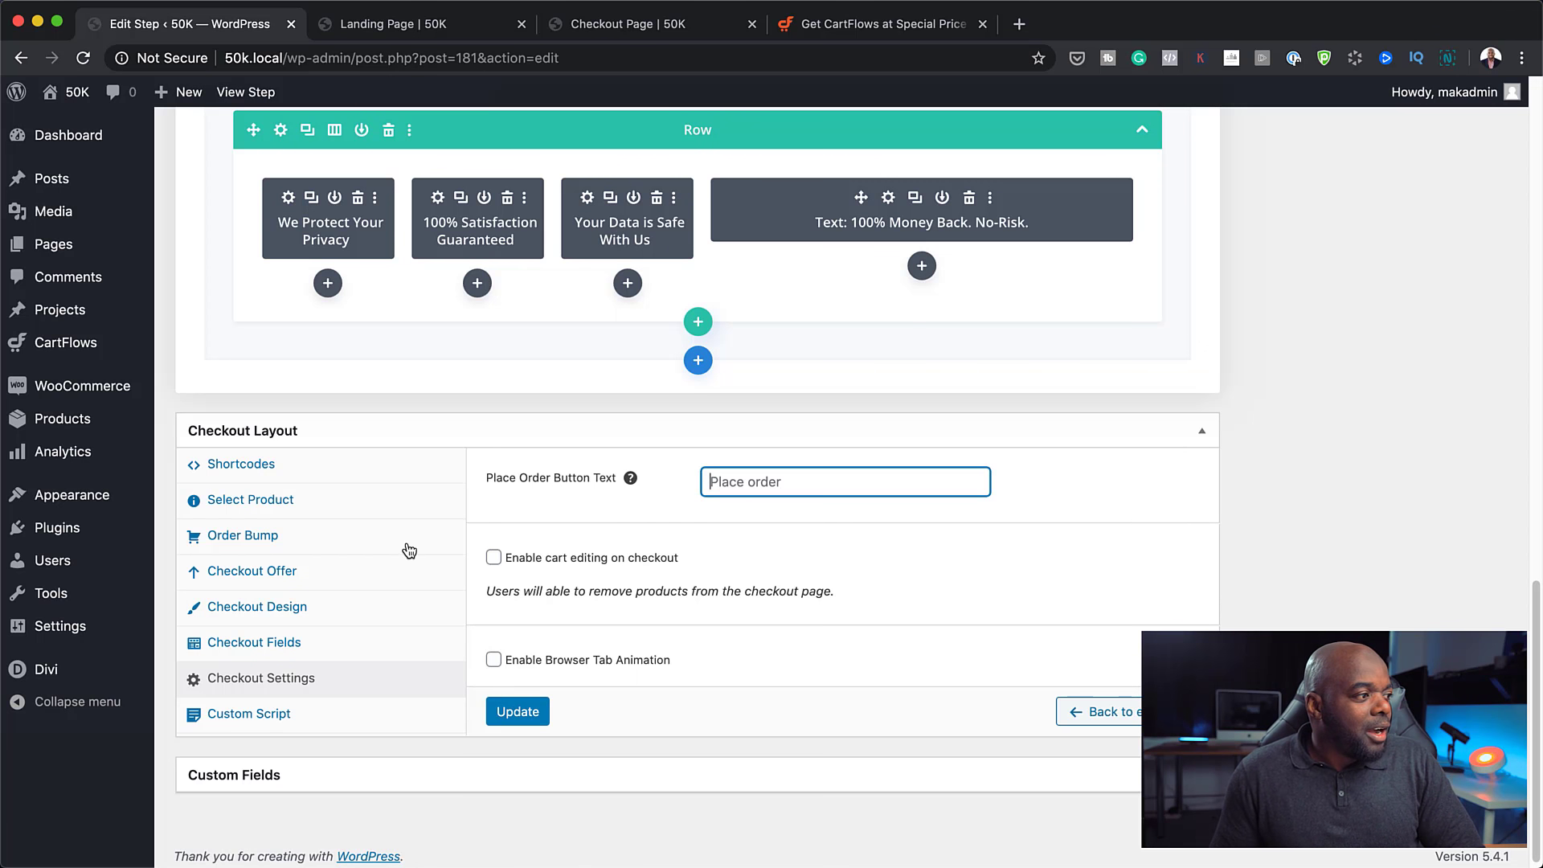
# - Look over the landing page and the live checkout page, and return to the checkout step's editor
pyautogui.click(427, 29)
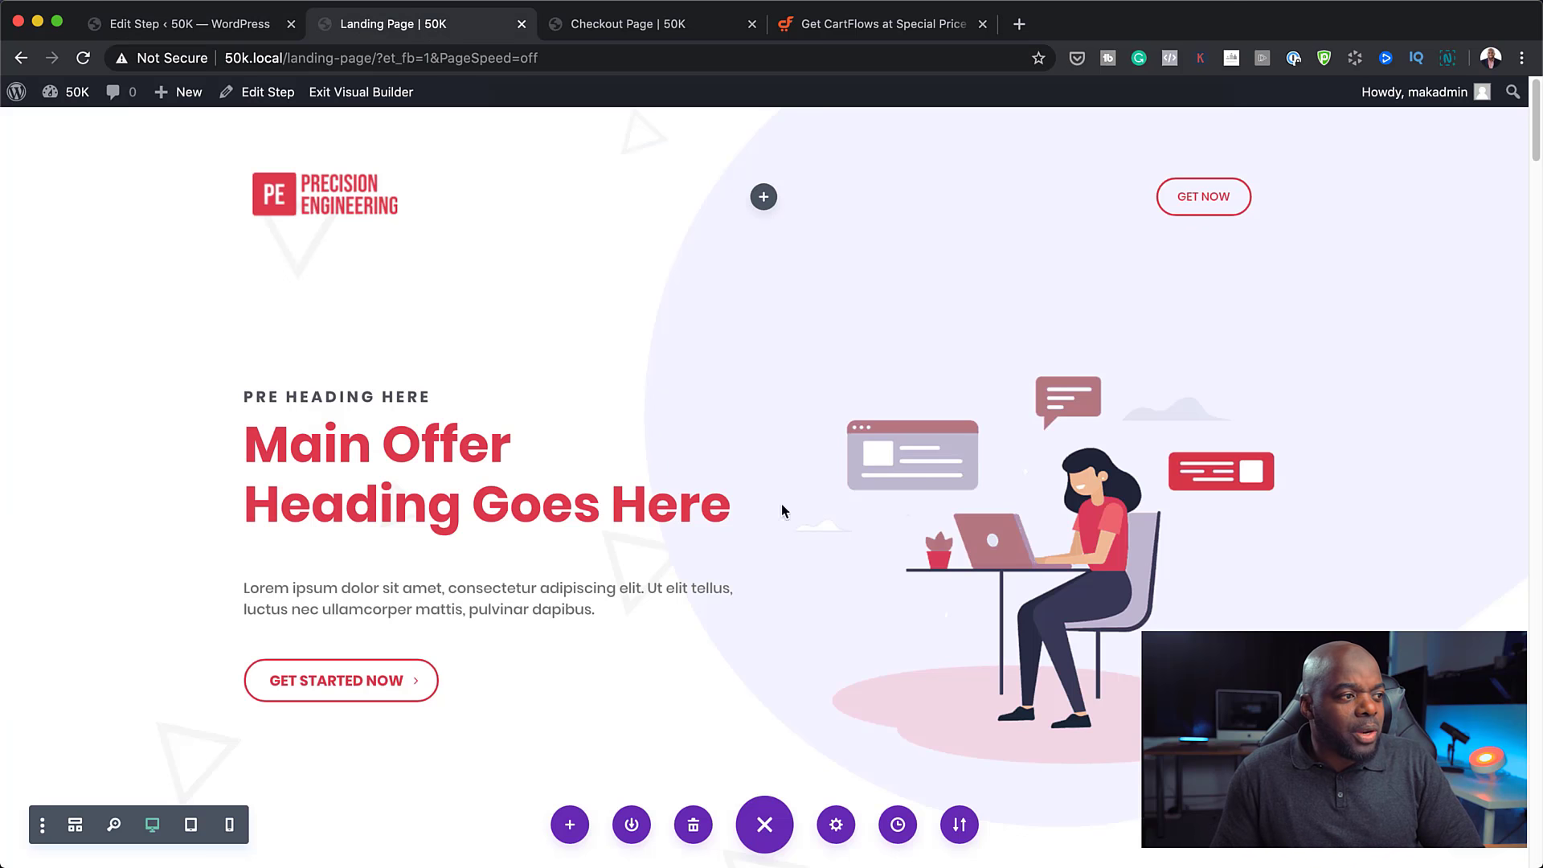
pyautogui.scroll(-1, 753, 537)
pyautogui.click(655, 32)
pyautogui.scroll(6, 1054, 479)
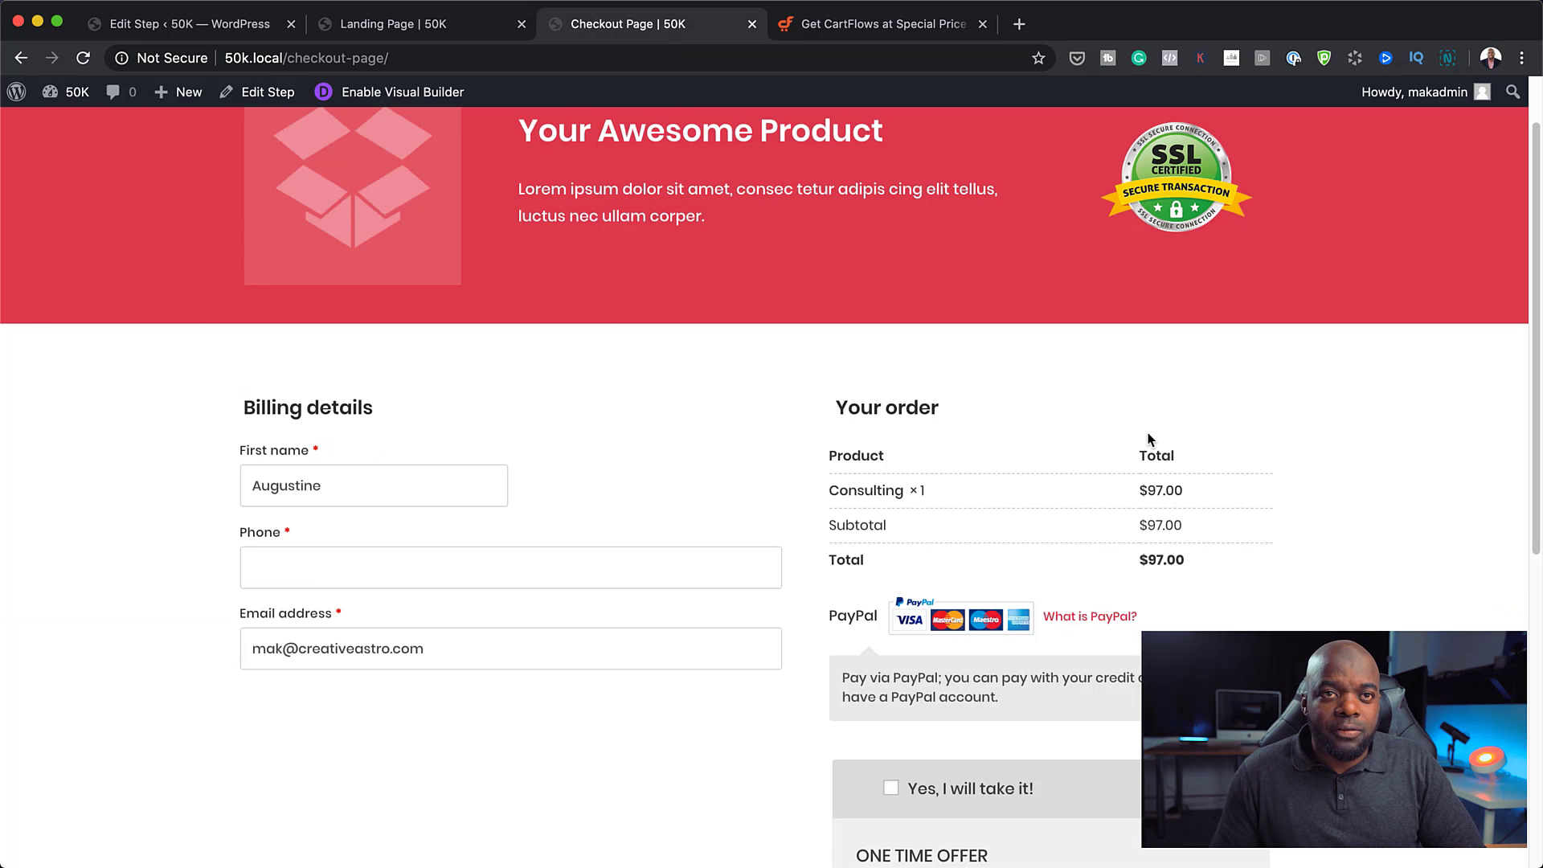
pyautogui.click(234, 24)
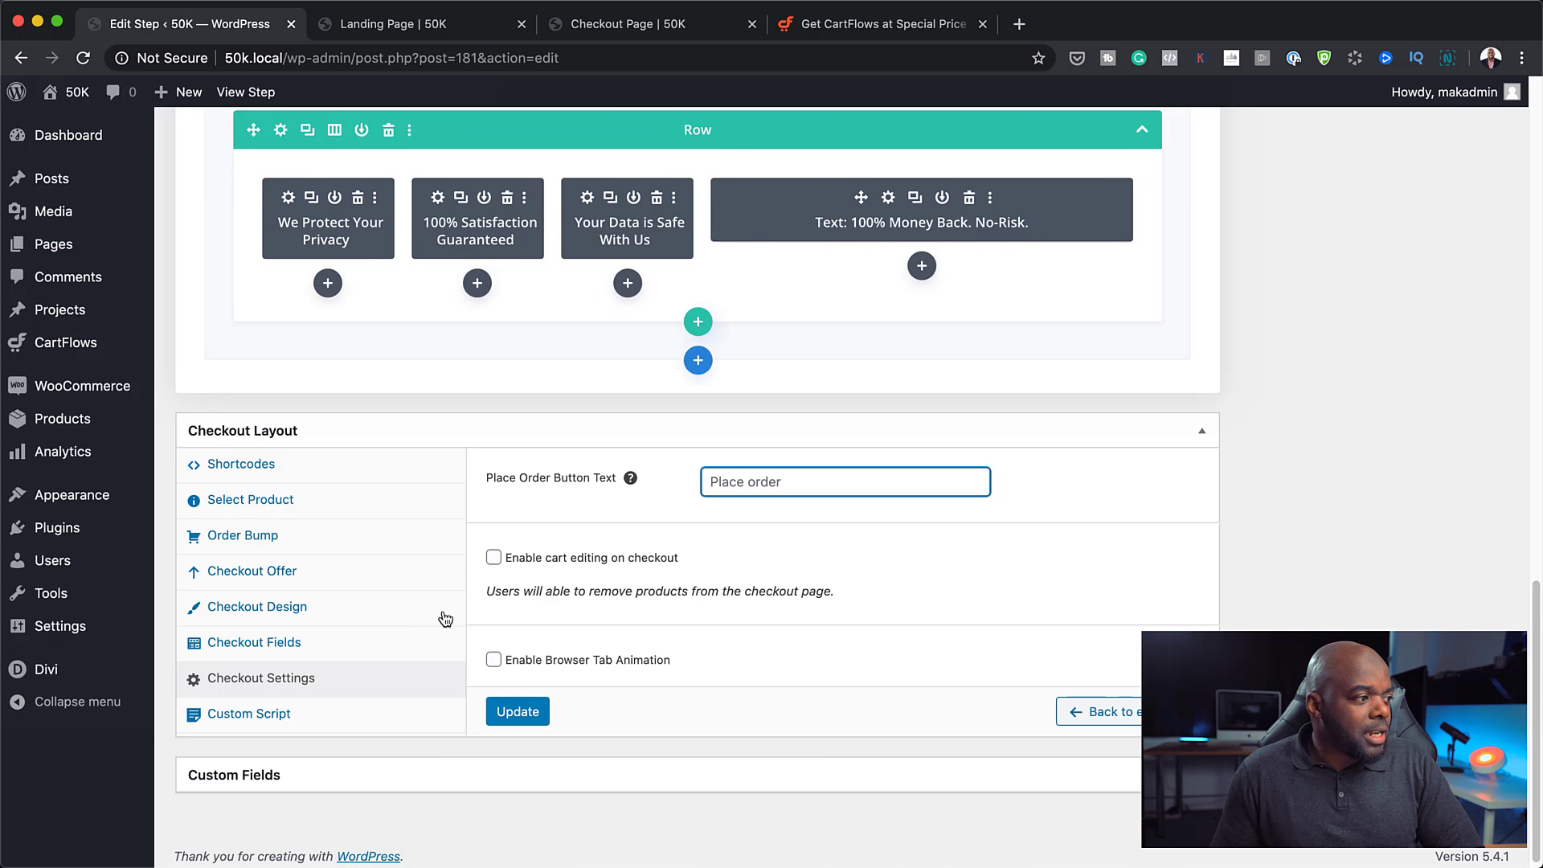
pyautogui.scroll(-1, 427, 677)
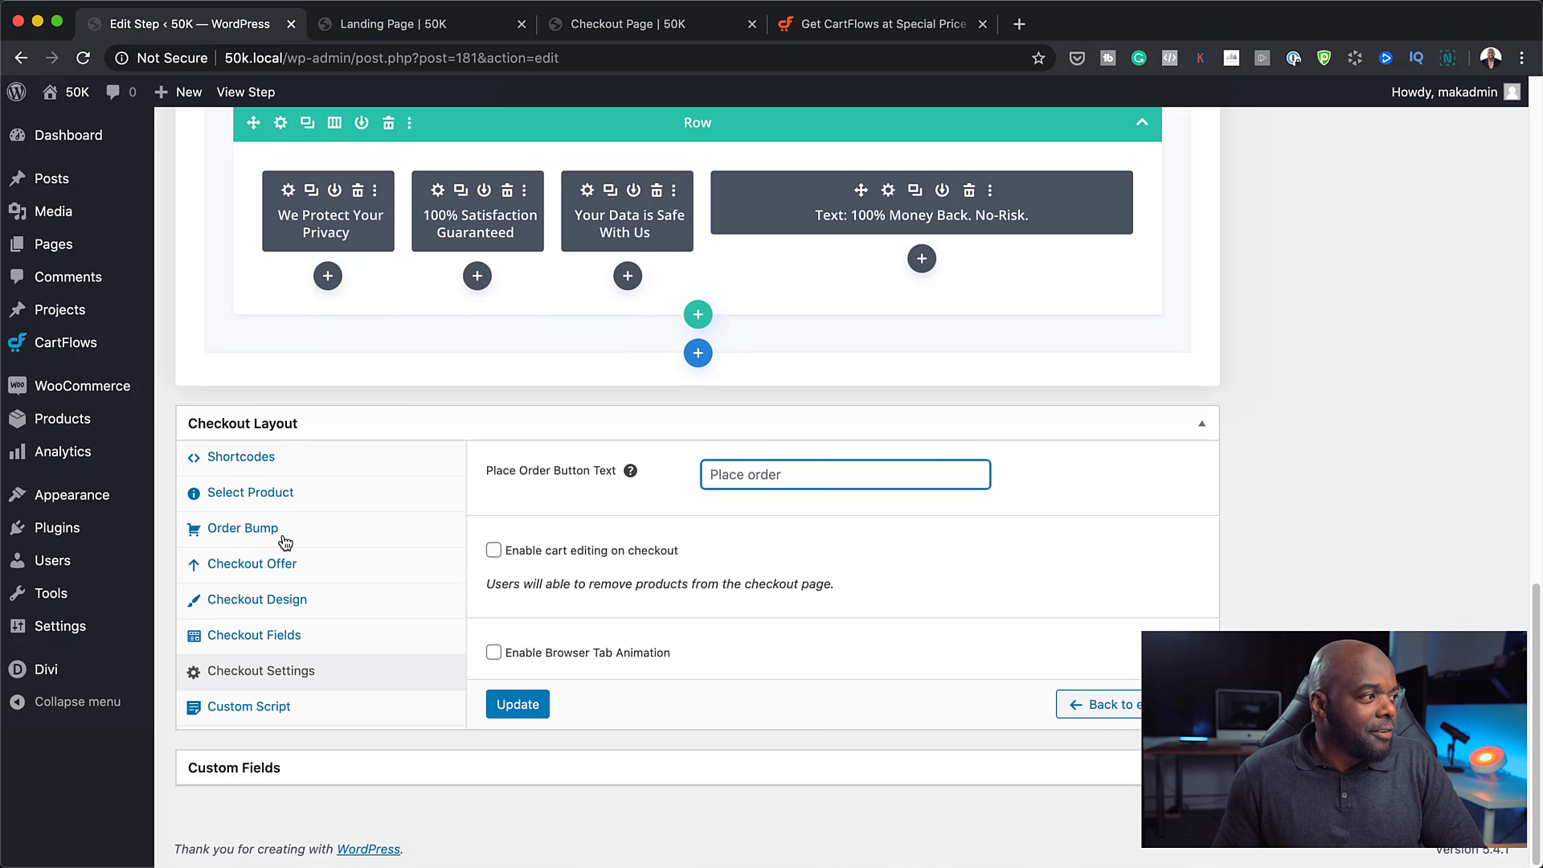
# - Go back to the First Funnel flow and view its Thank You Page in a separate browser tab
pyautogui.scroll(15, 399, 615)
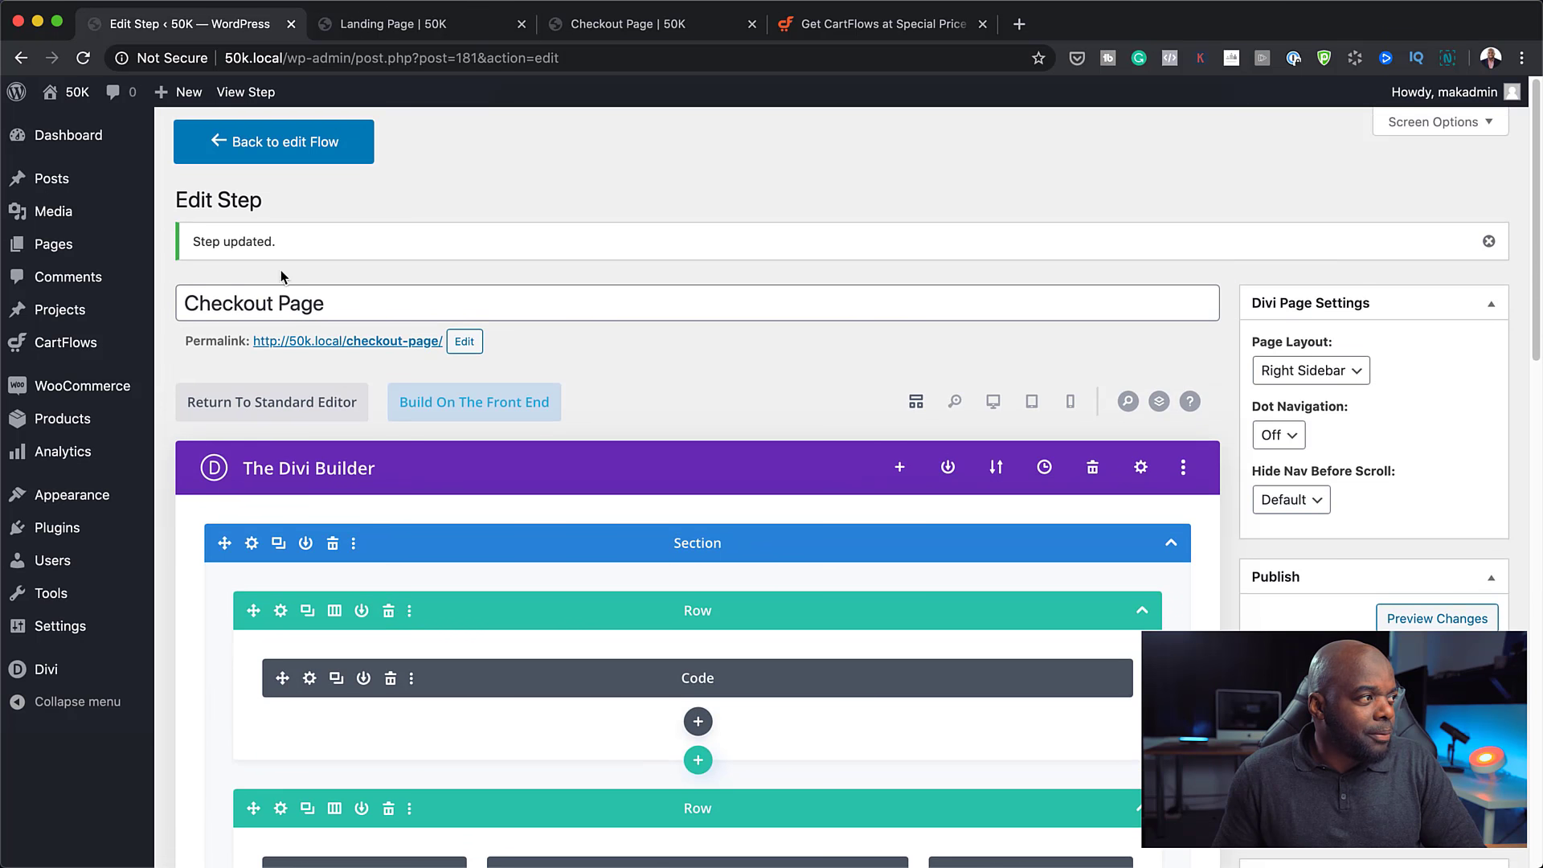
pyautogui.click(274, 149)
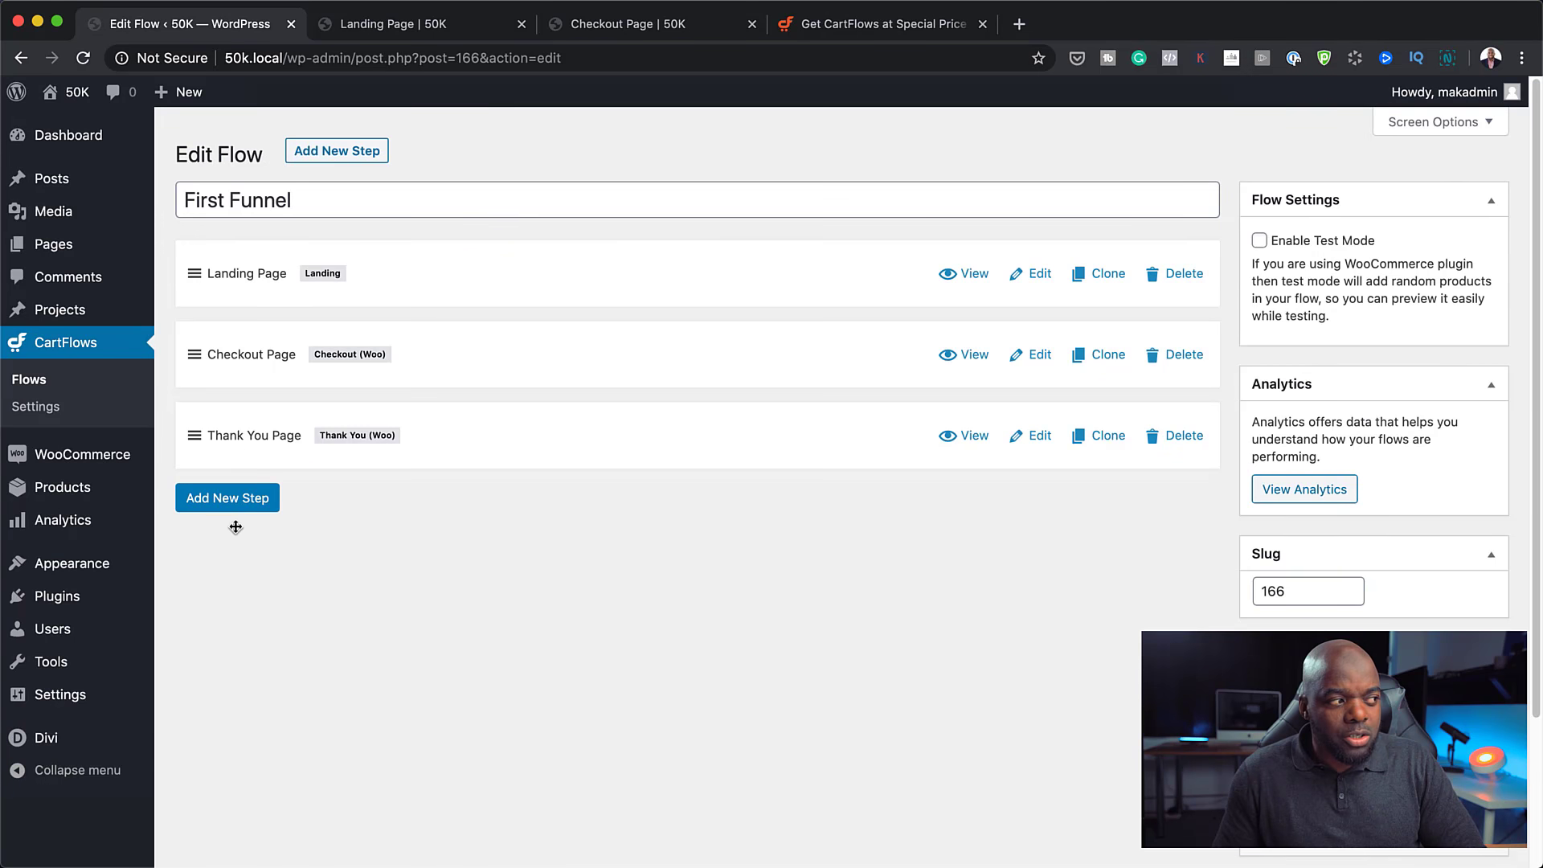
pyautogui.middleClick(974, 441)
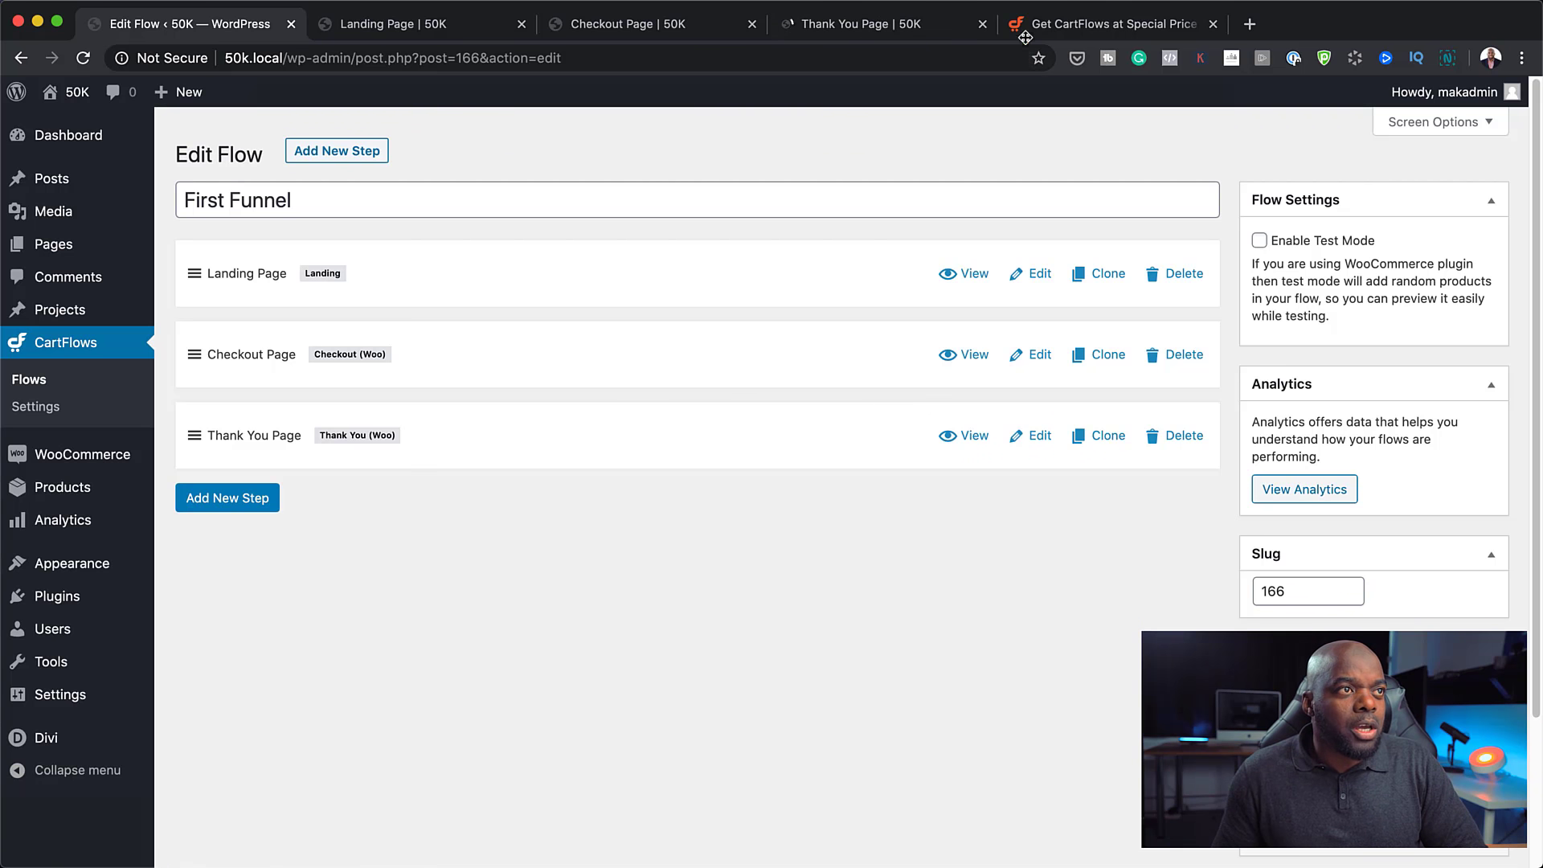
pyautogui.click(924, 32)
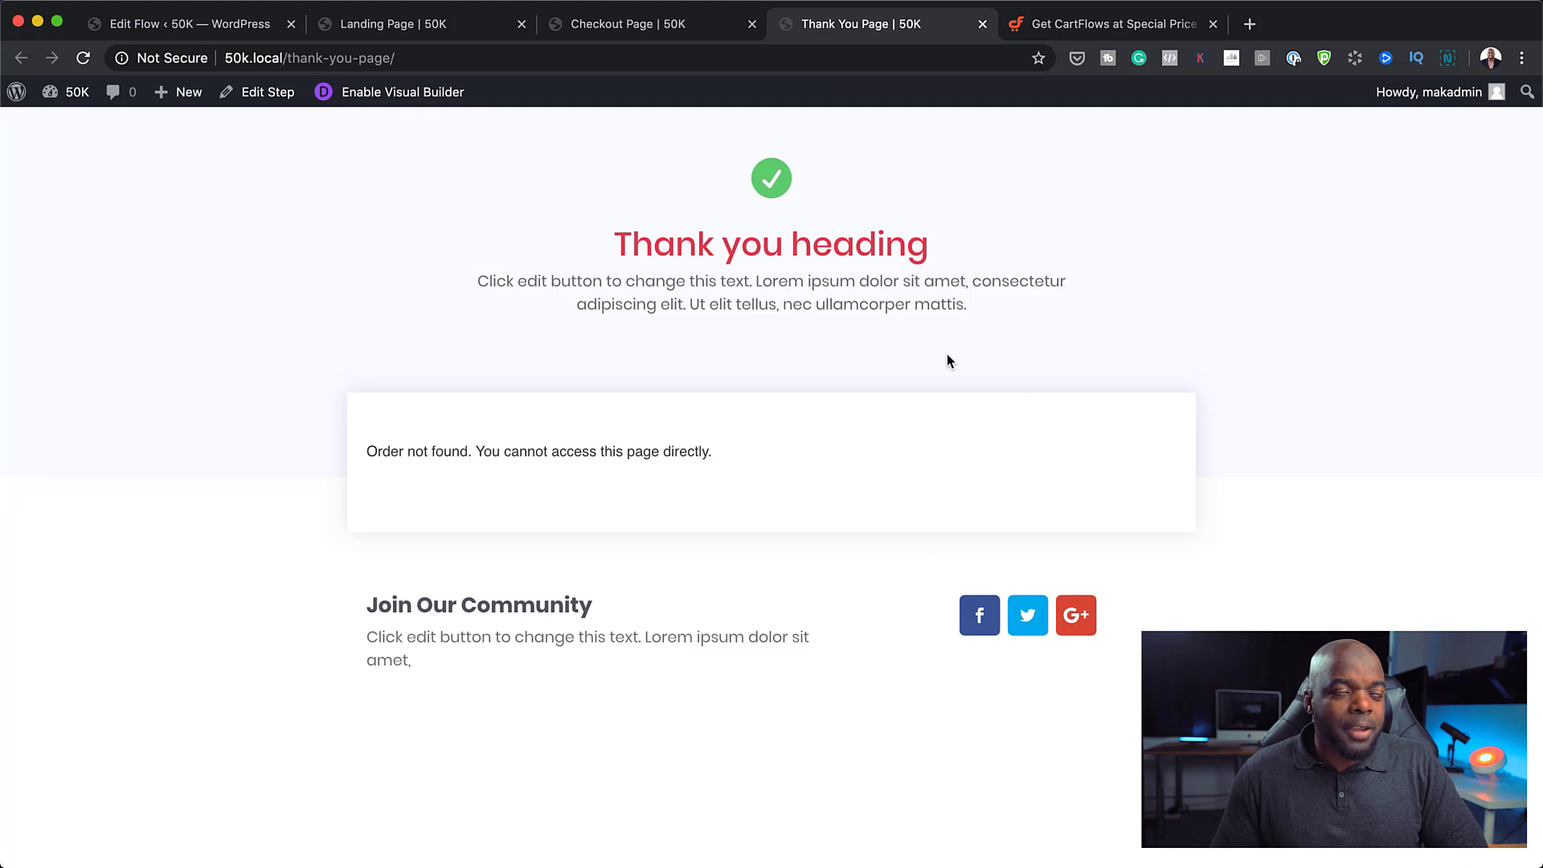
# - Return to the First Funnel flow's step list and move the Thank You Page step above the Checkout Page step
pyautogui.click(264, 35)
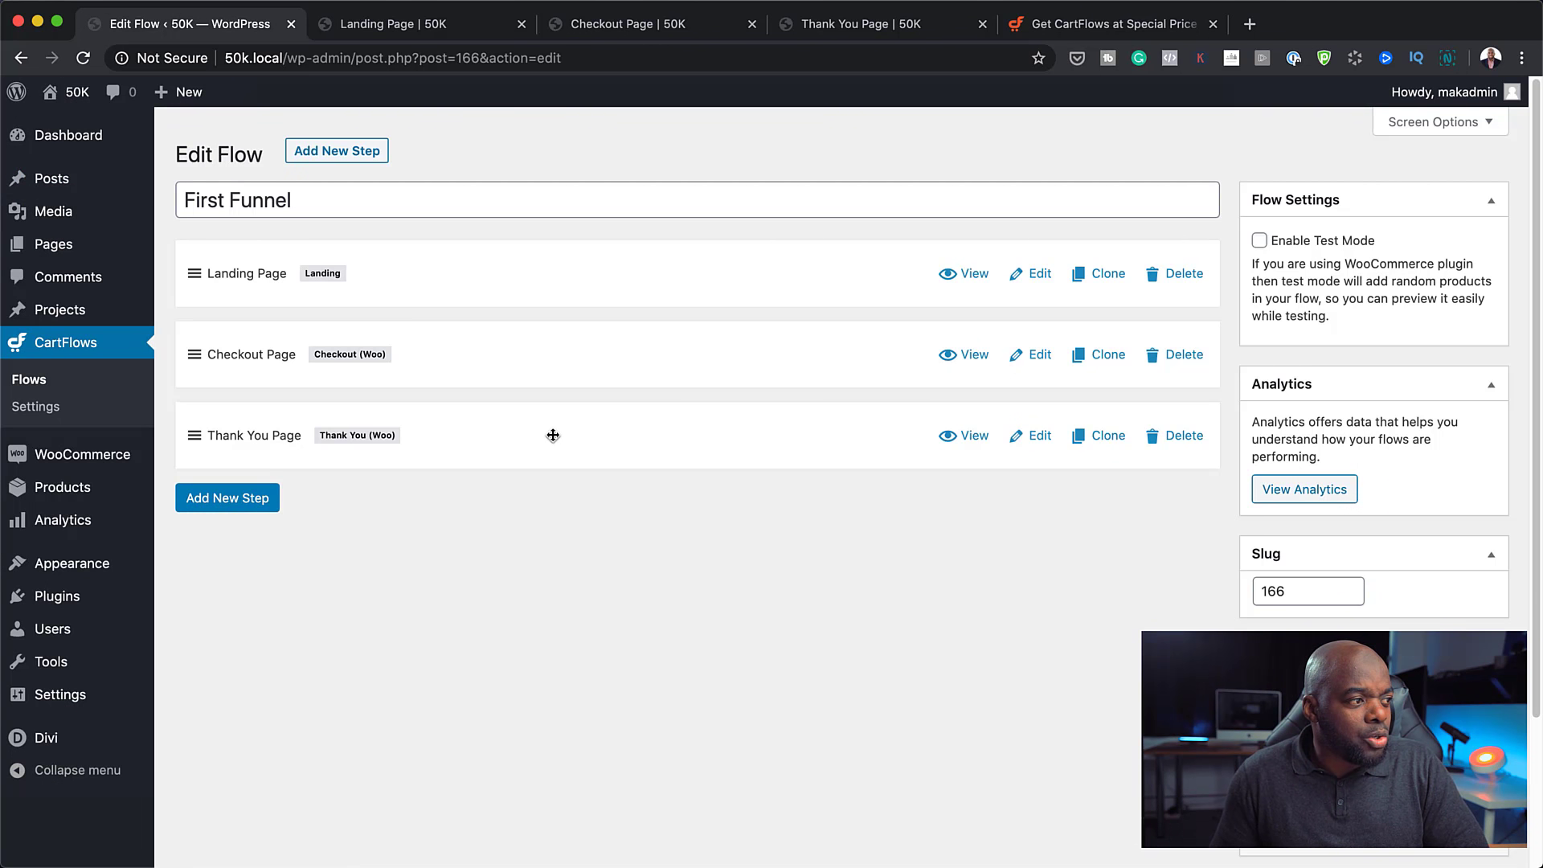
pyautogui.moveTo(553, 435); pyautogui.dragTo(553, 342)
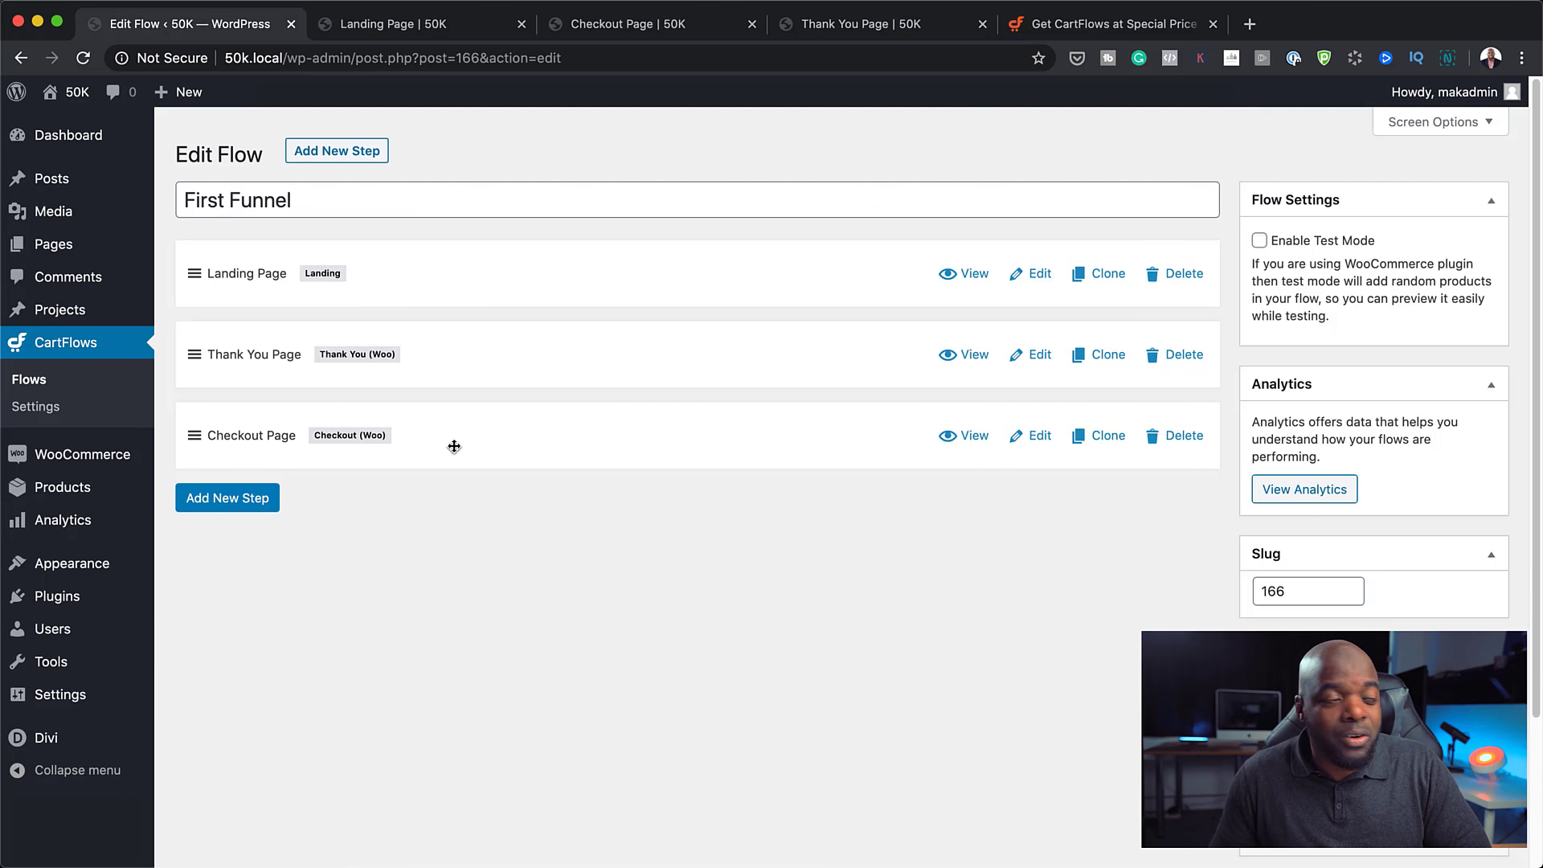
# - Move the Thank You Page step back below the Checkout Page step in the First Funnel flow
pyautogui.moveTo(458, 358); pyautogui.dragTo(470, 452)
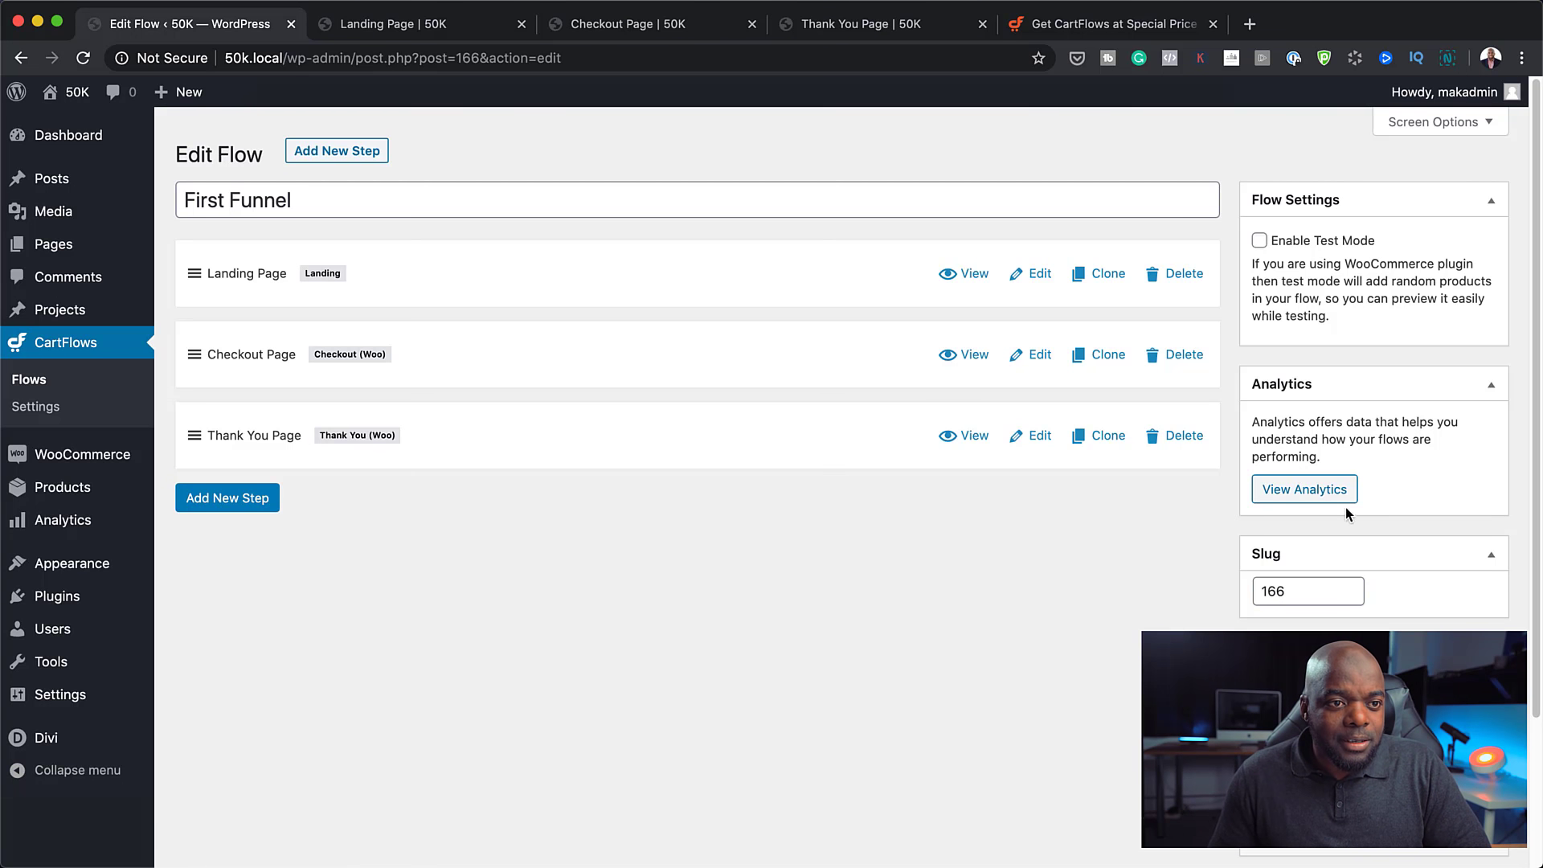
# - Review the flow's analytics report for the last month, look at the start date calendar, and close the report
pyautogui.click(1318, 491)
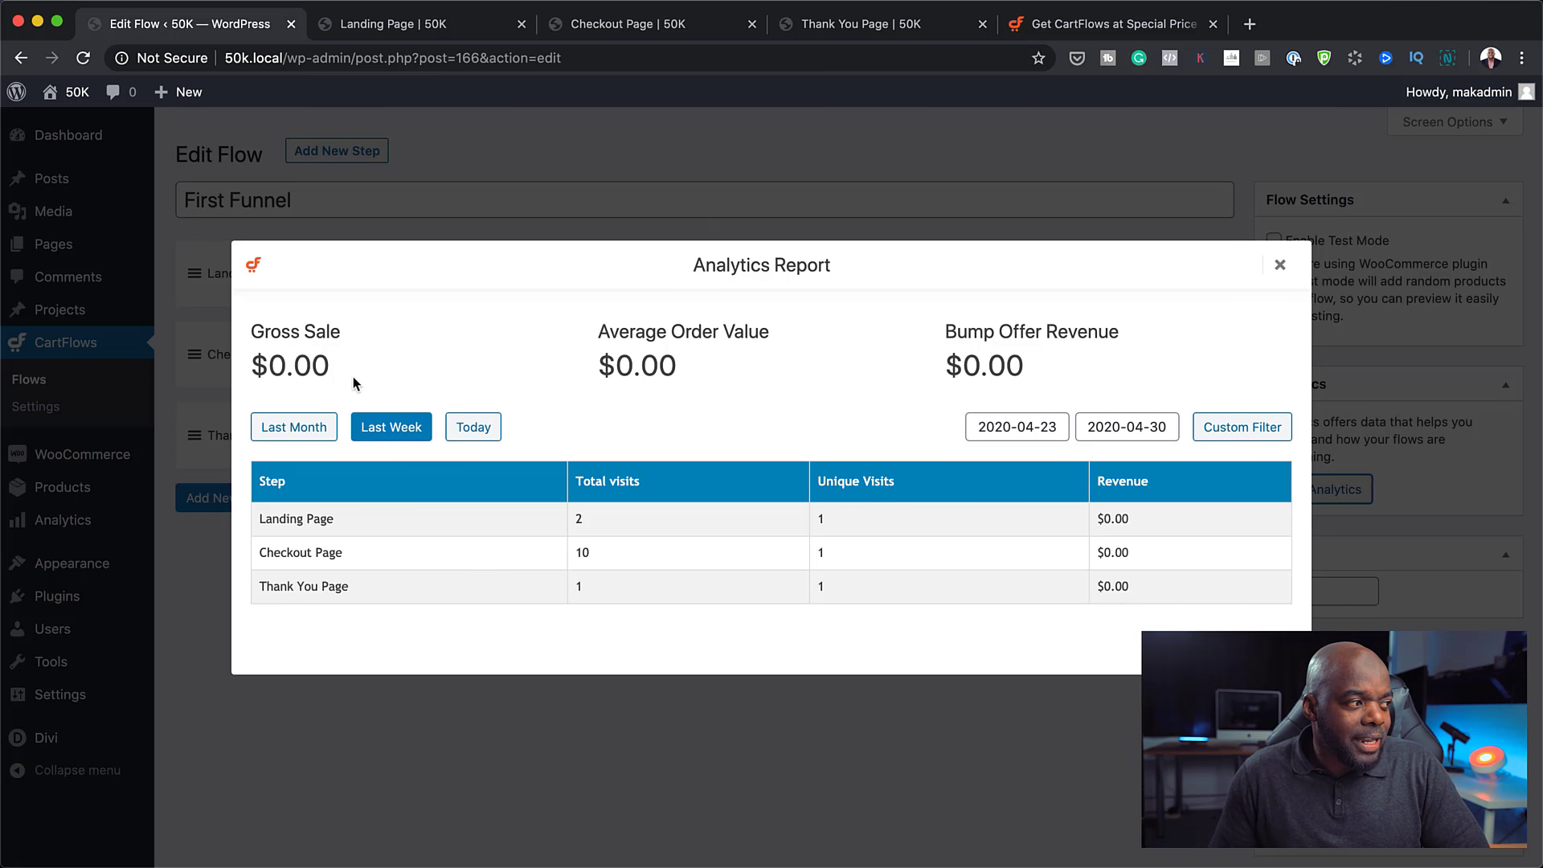
pyautogui.click(304, 437)
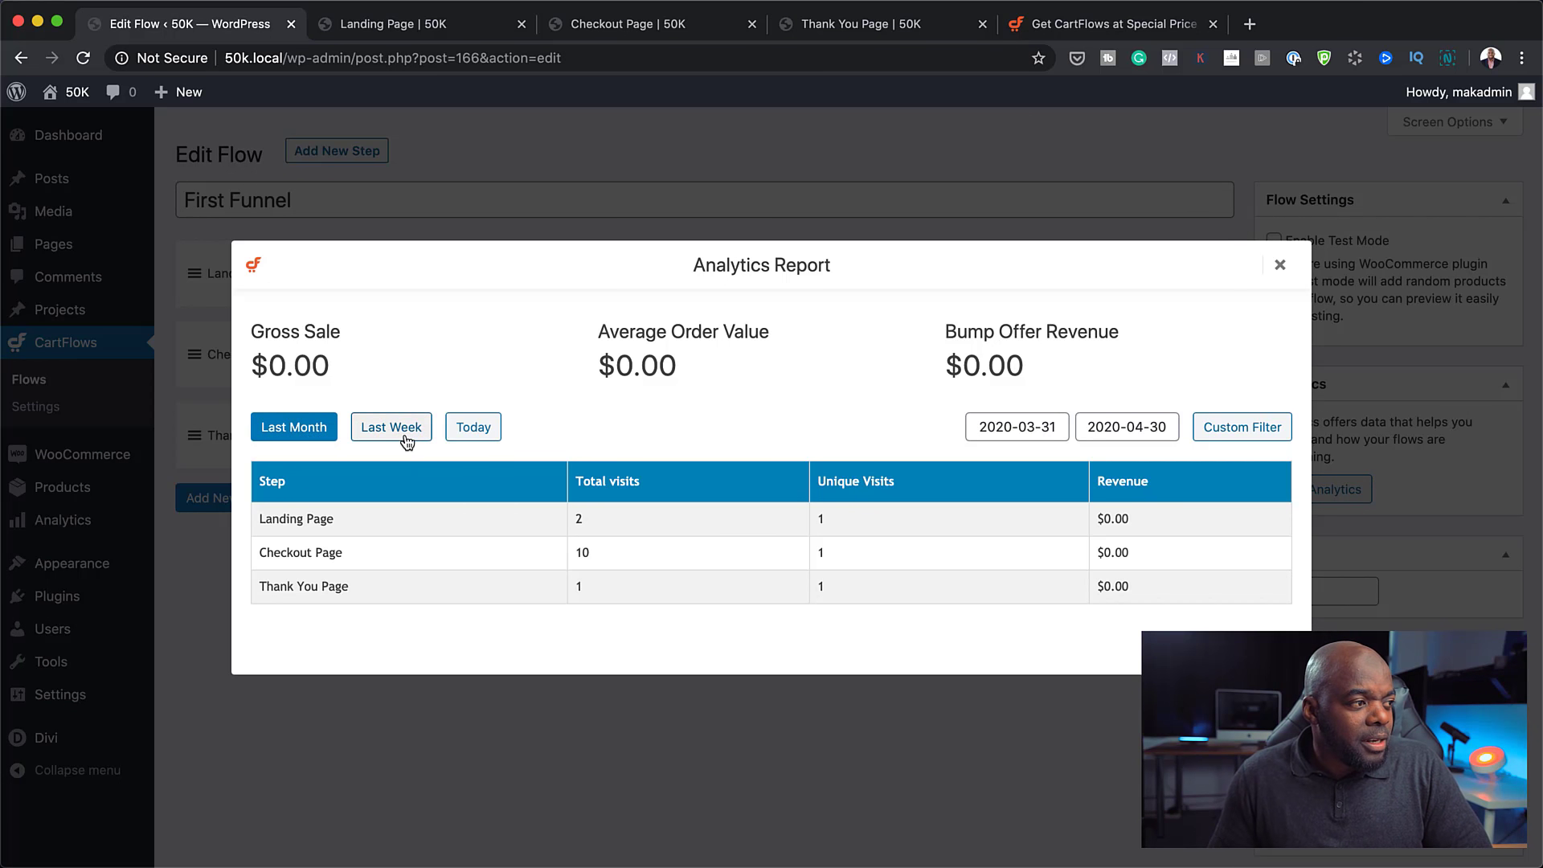
pyautogui.click(1043, 429)
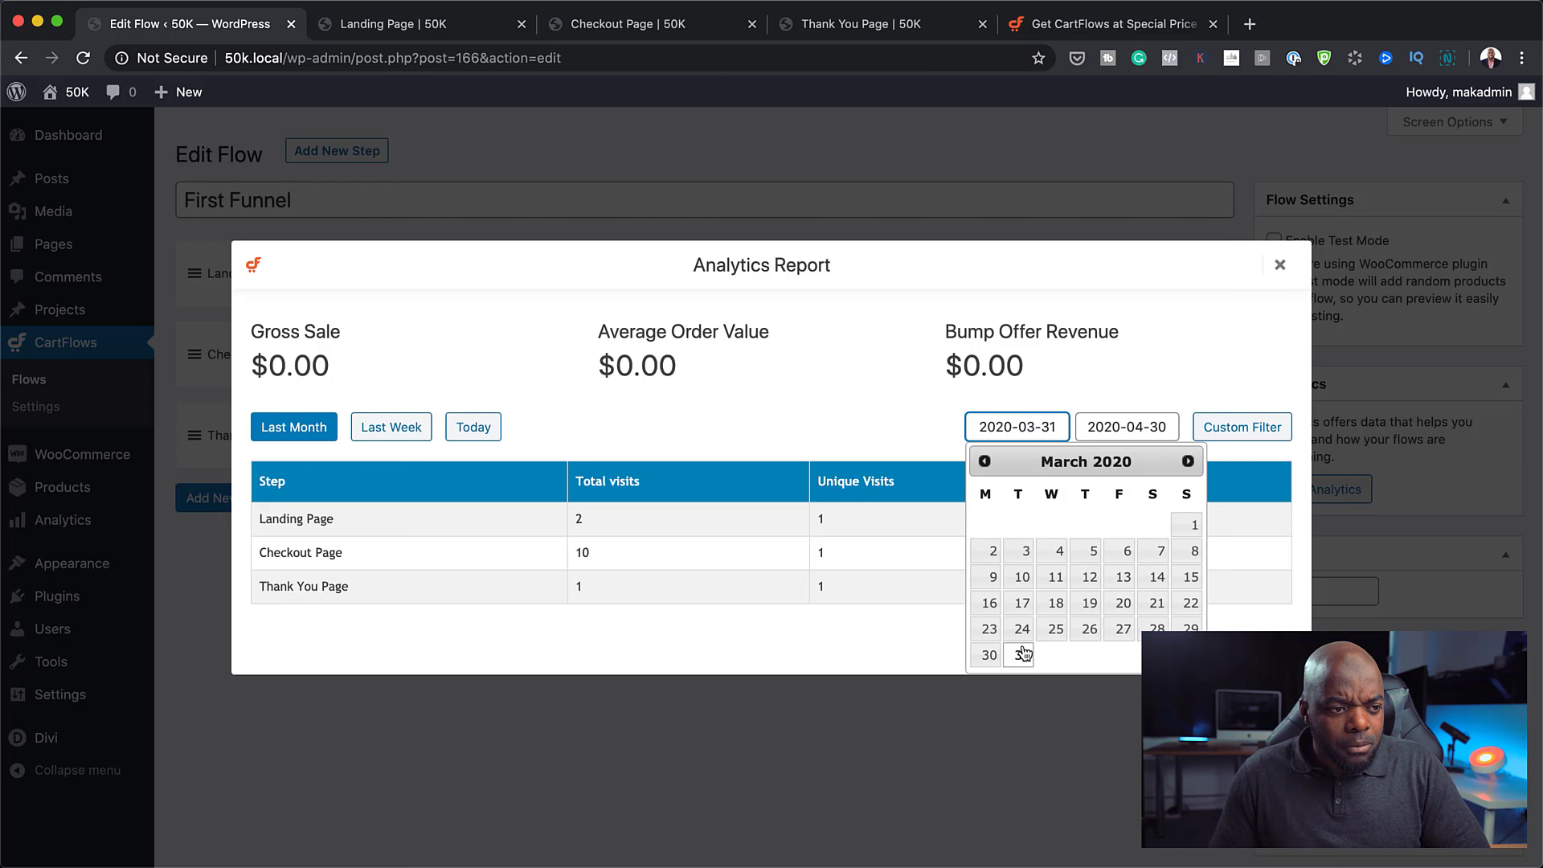
pyautogui.click(1164, 394)
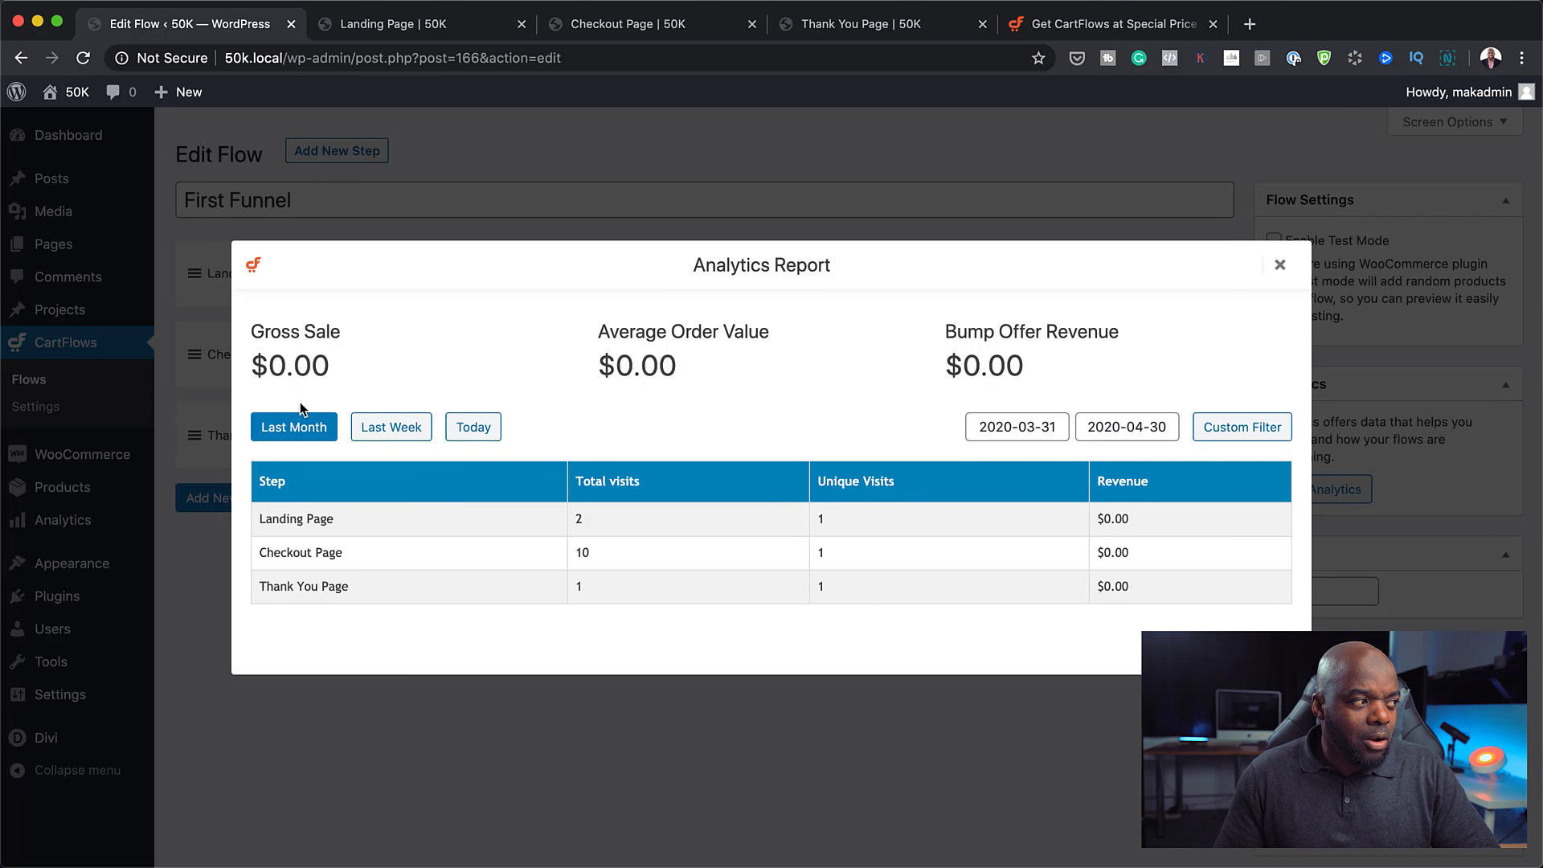
pyautogui.click(1282, 267)
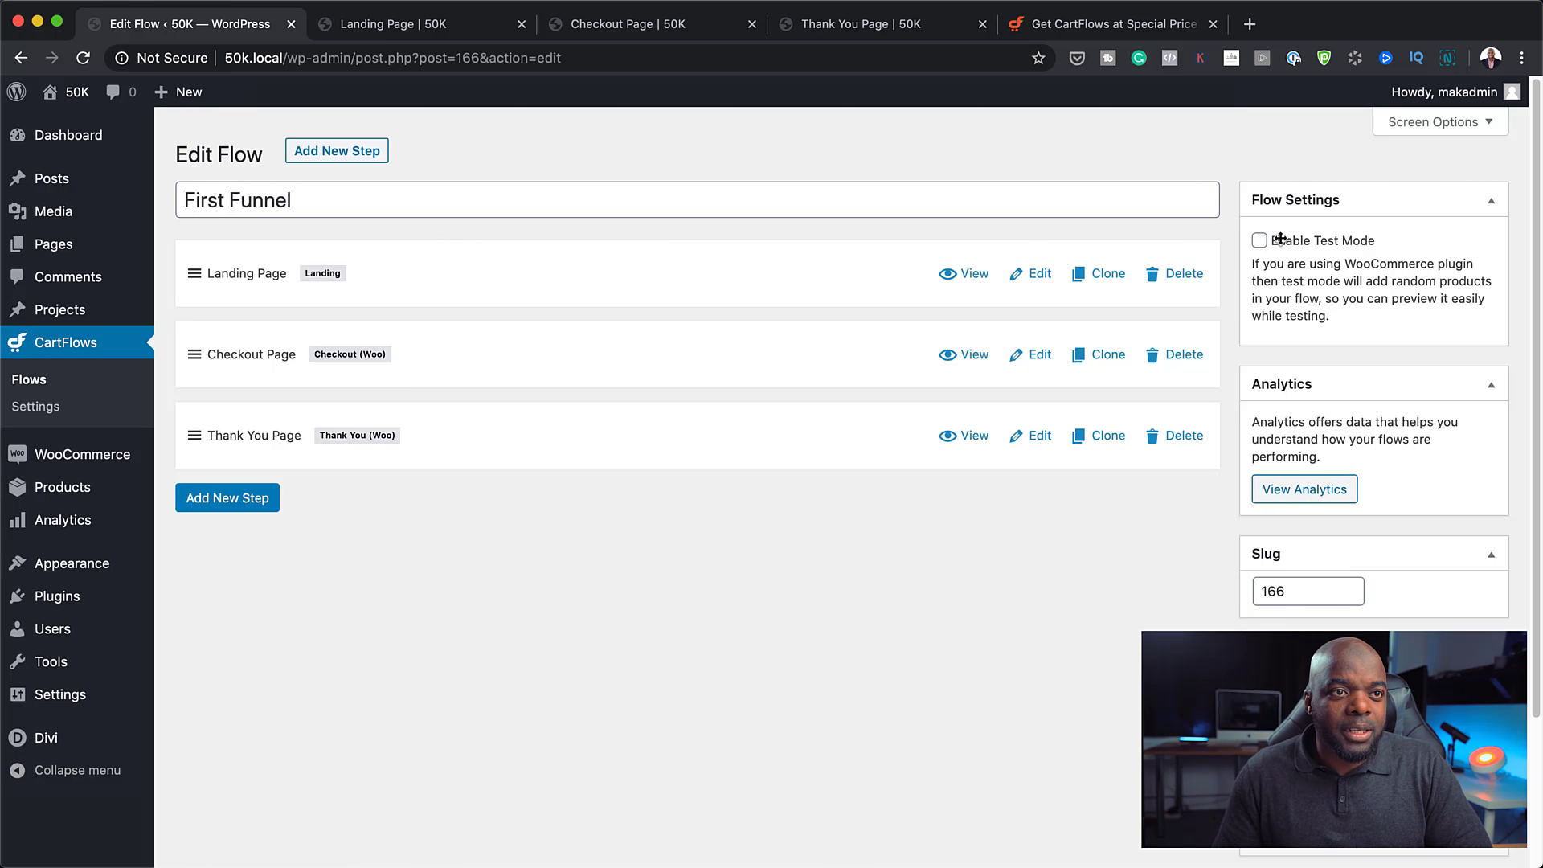
pyautogui.scroll(-1, 1205, 562)
pyautogui.scroll(-3, 1191, 625)
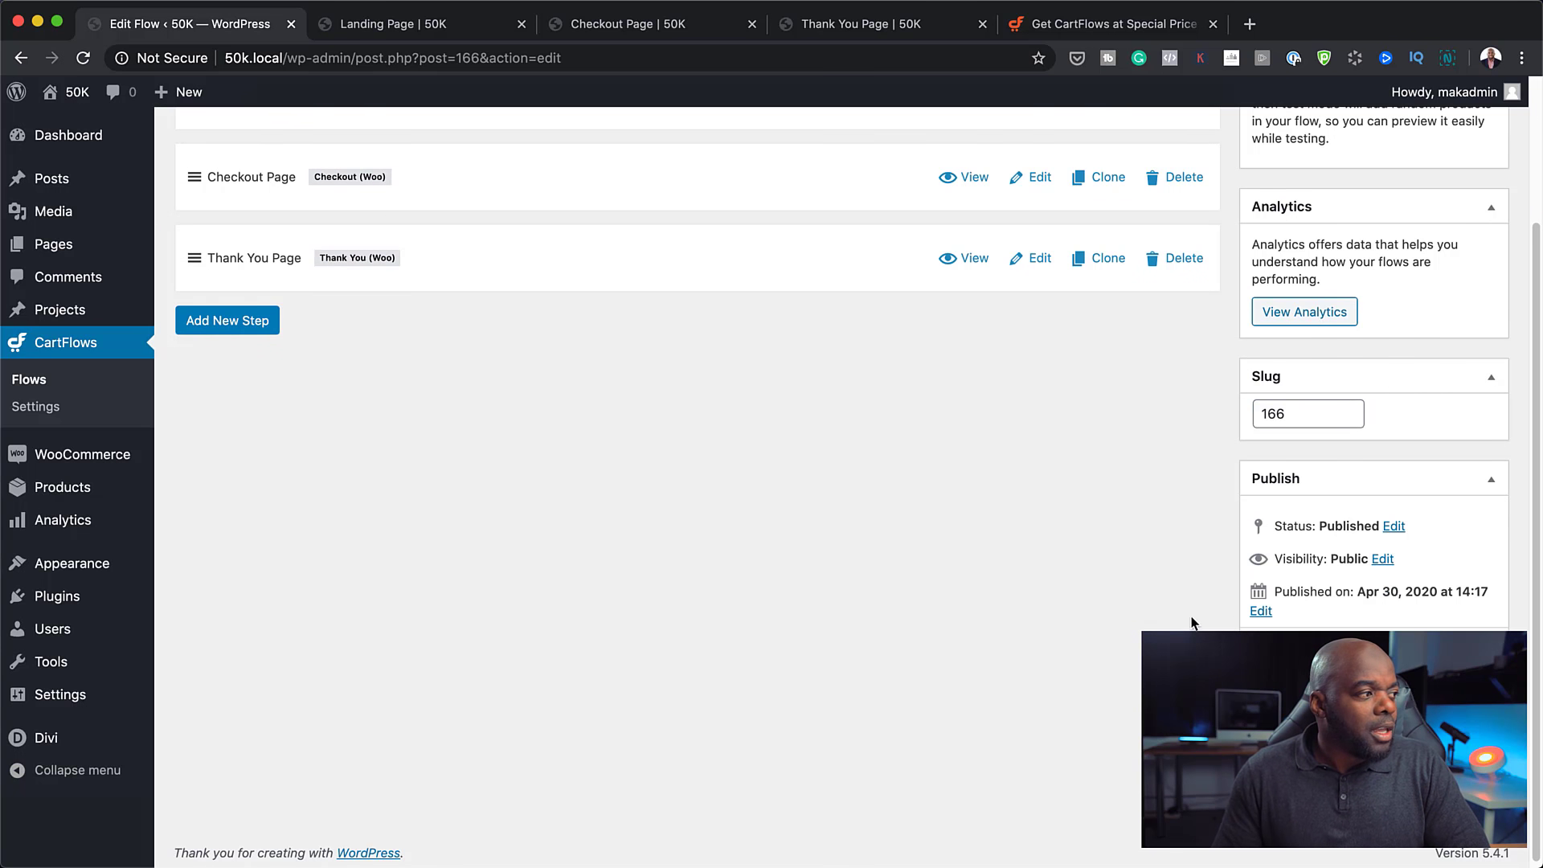
pyautogui.scroll(4, 1196, 624)
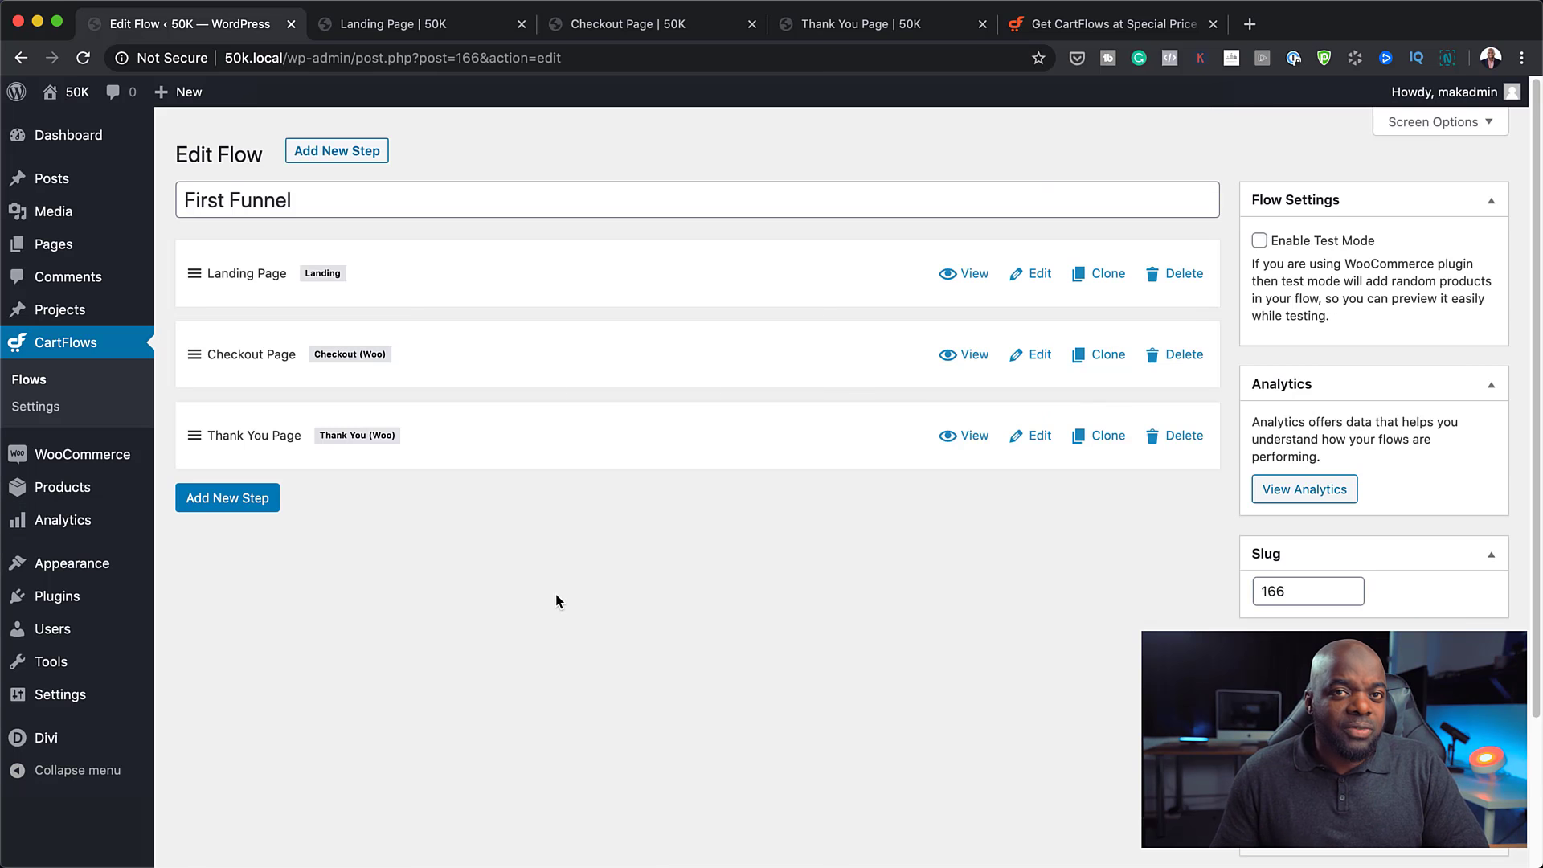
# - Review the WooCommerce revenue analytics, viewing the Gross Sales chart as bars and as a line
pyautogui.moveTo(49, 455)
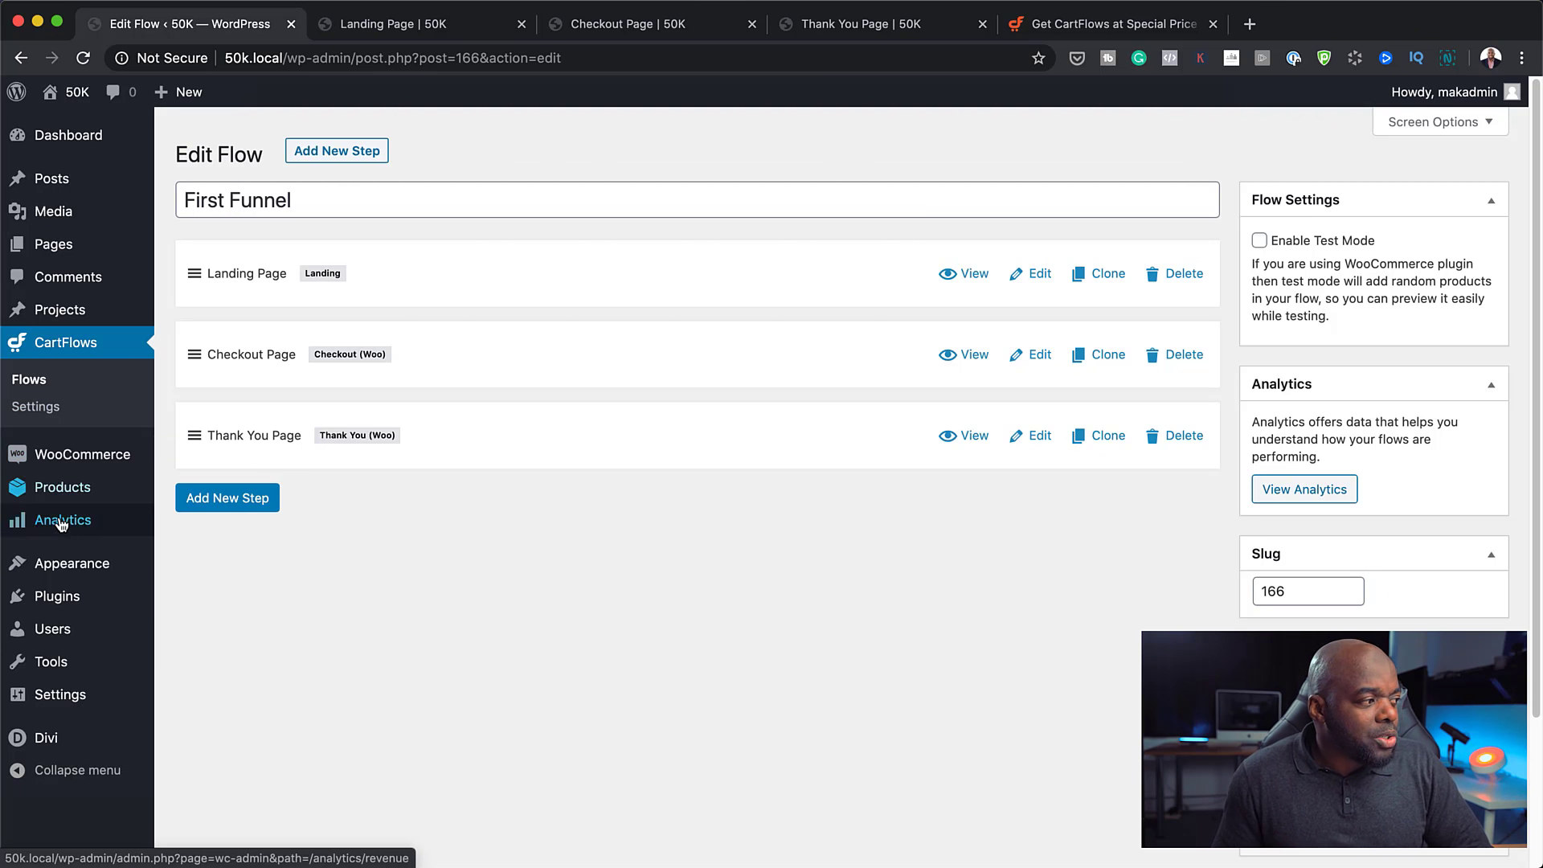
pyautogui.moveTo(65, 530)
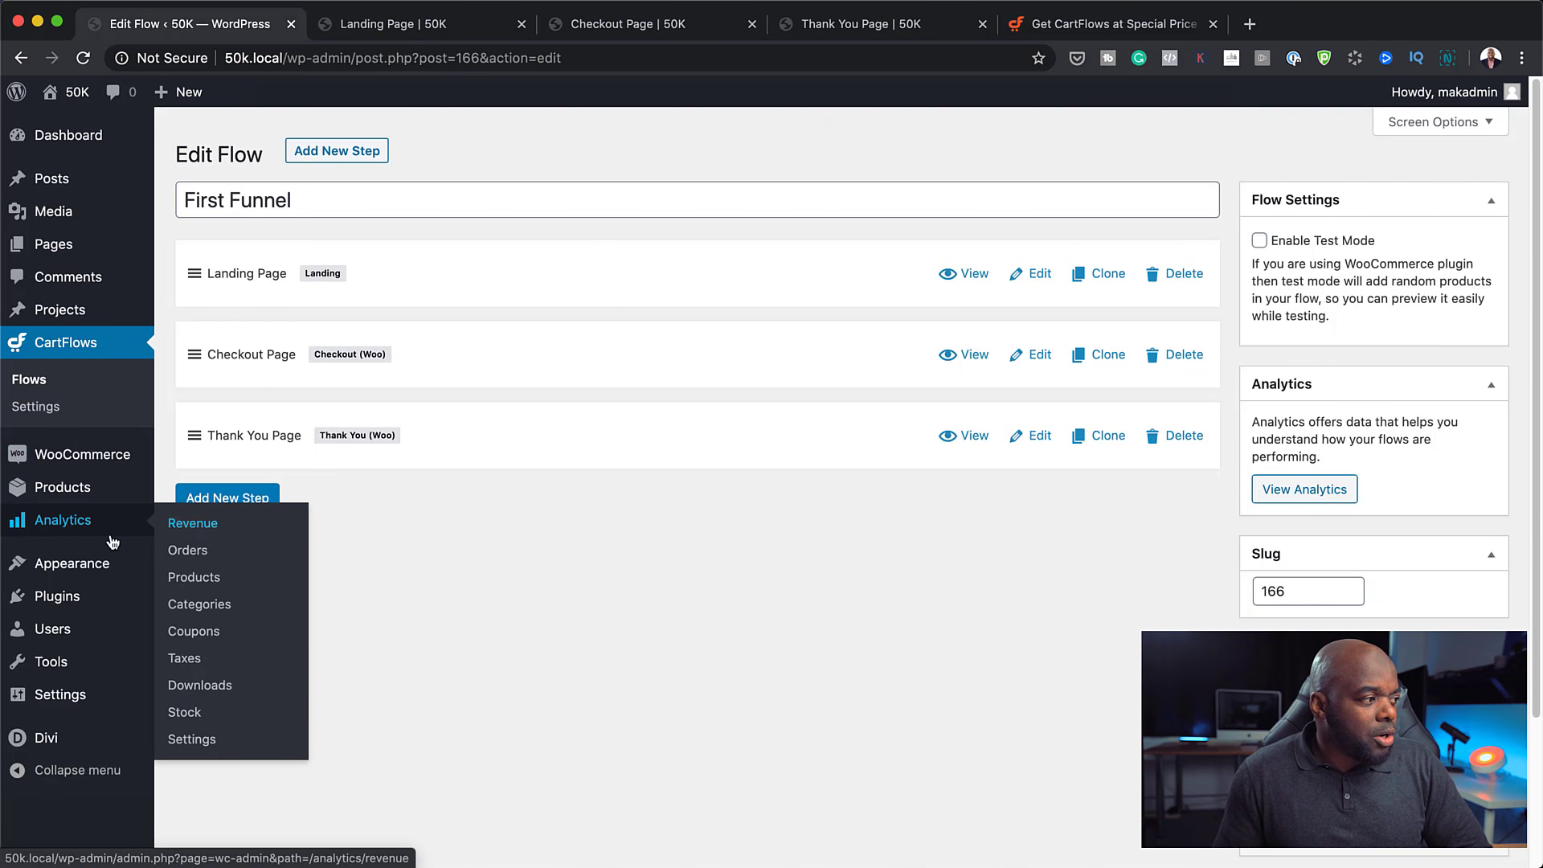
pyautogui.click(58, 528)
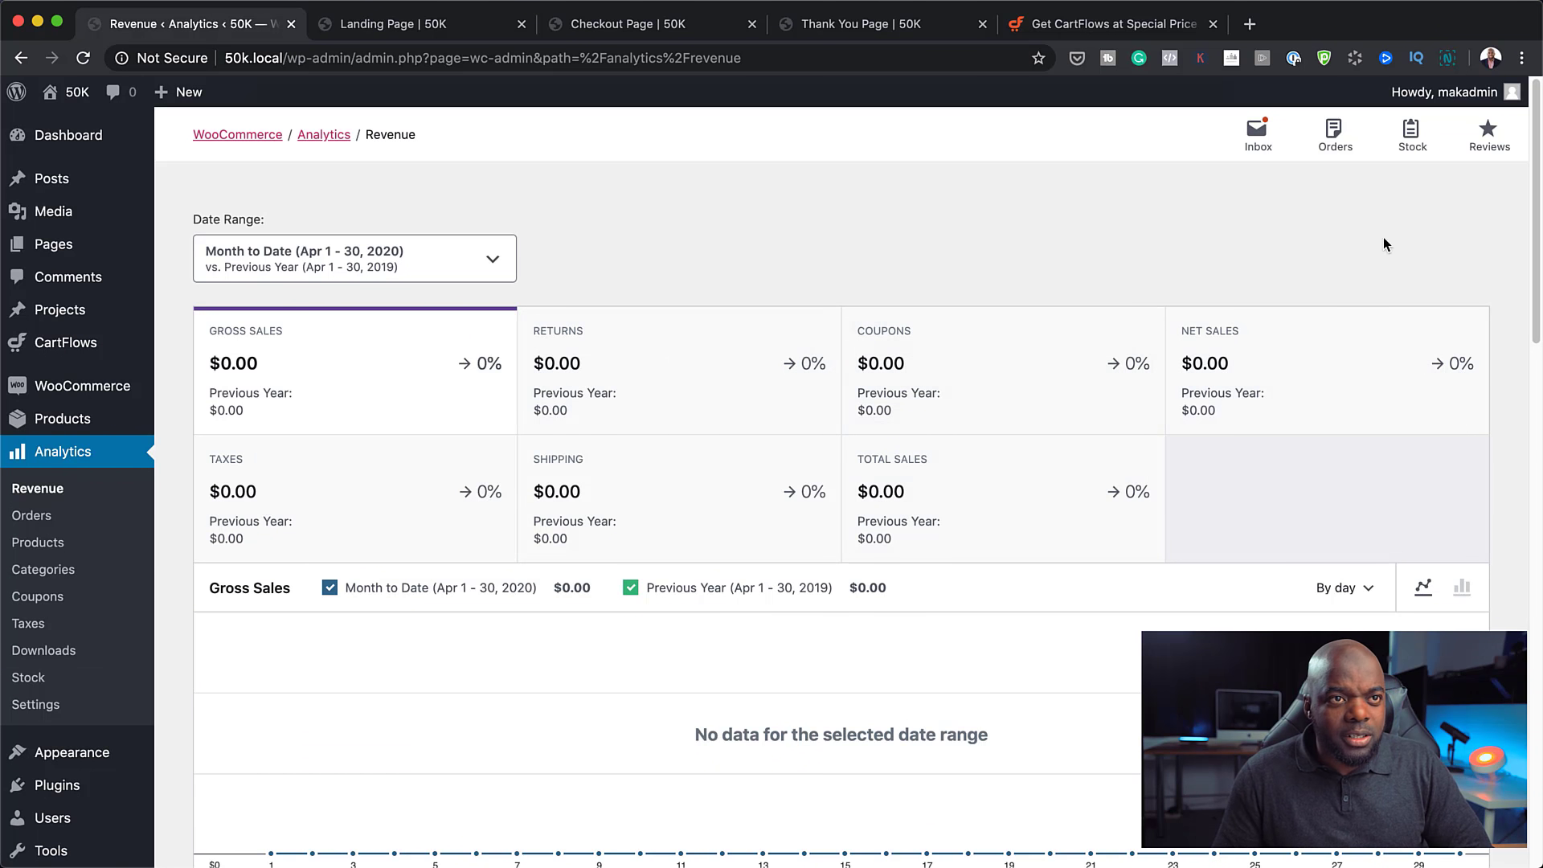
pyautogui.scroll(-5, 762, 668)
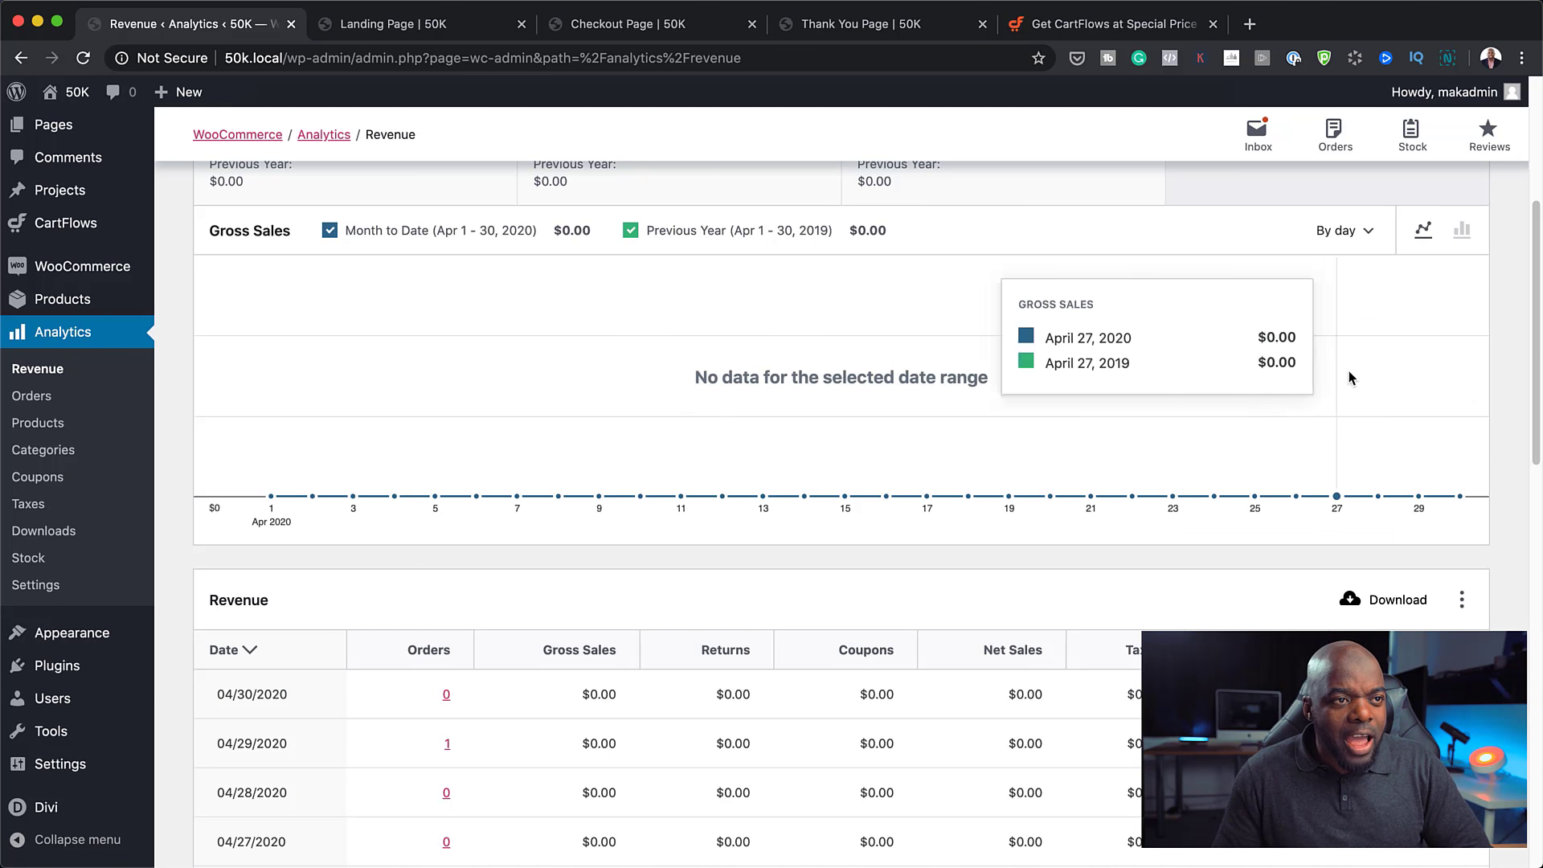
pyautogui.scroll(3, 747, 506)
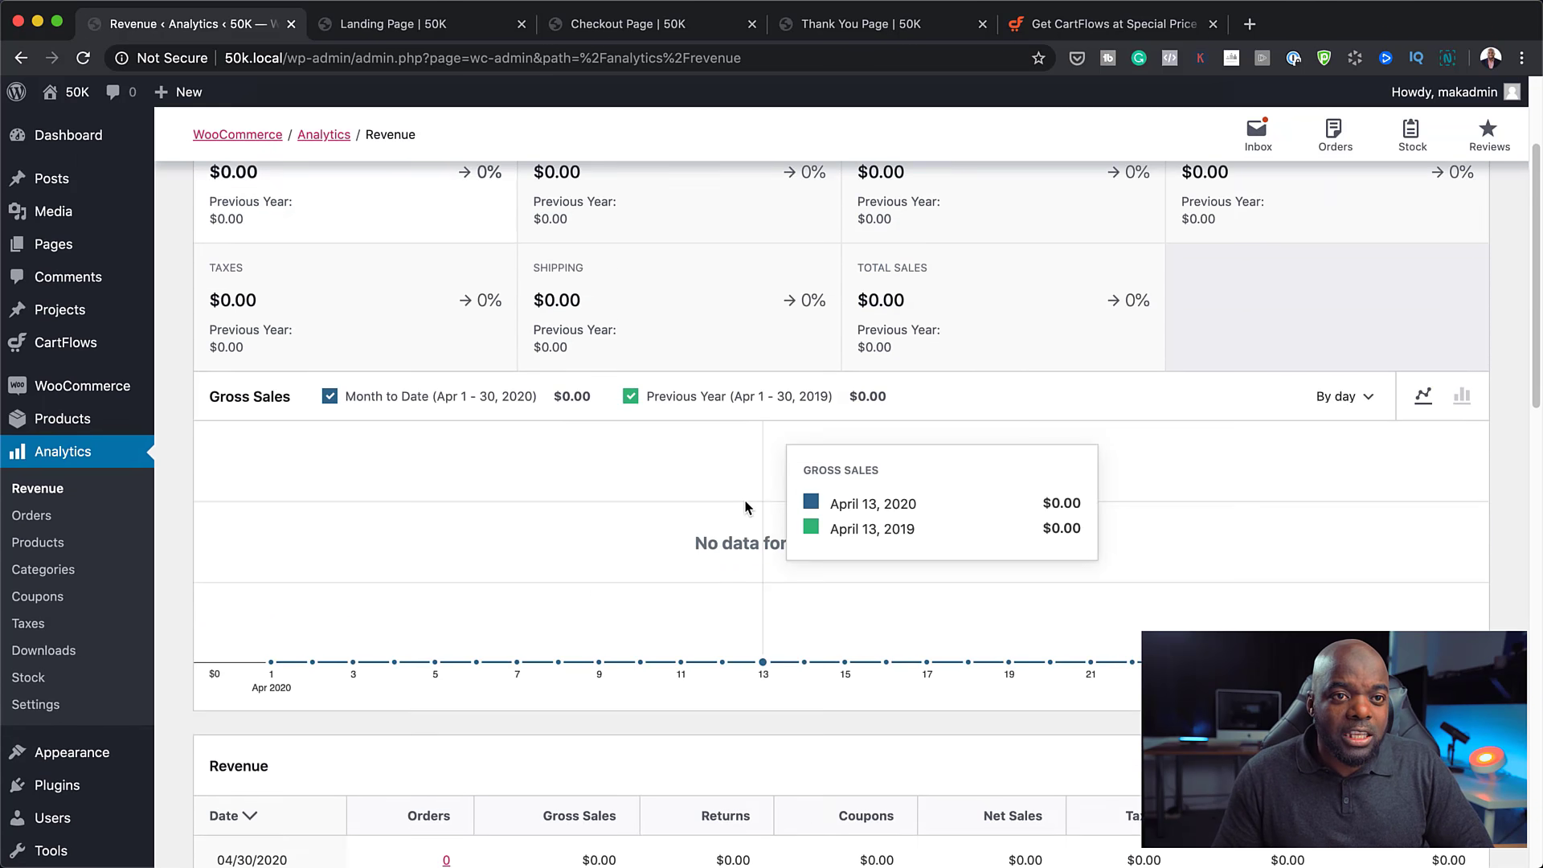
pyautogui.click(1463, 397)
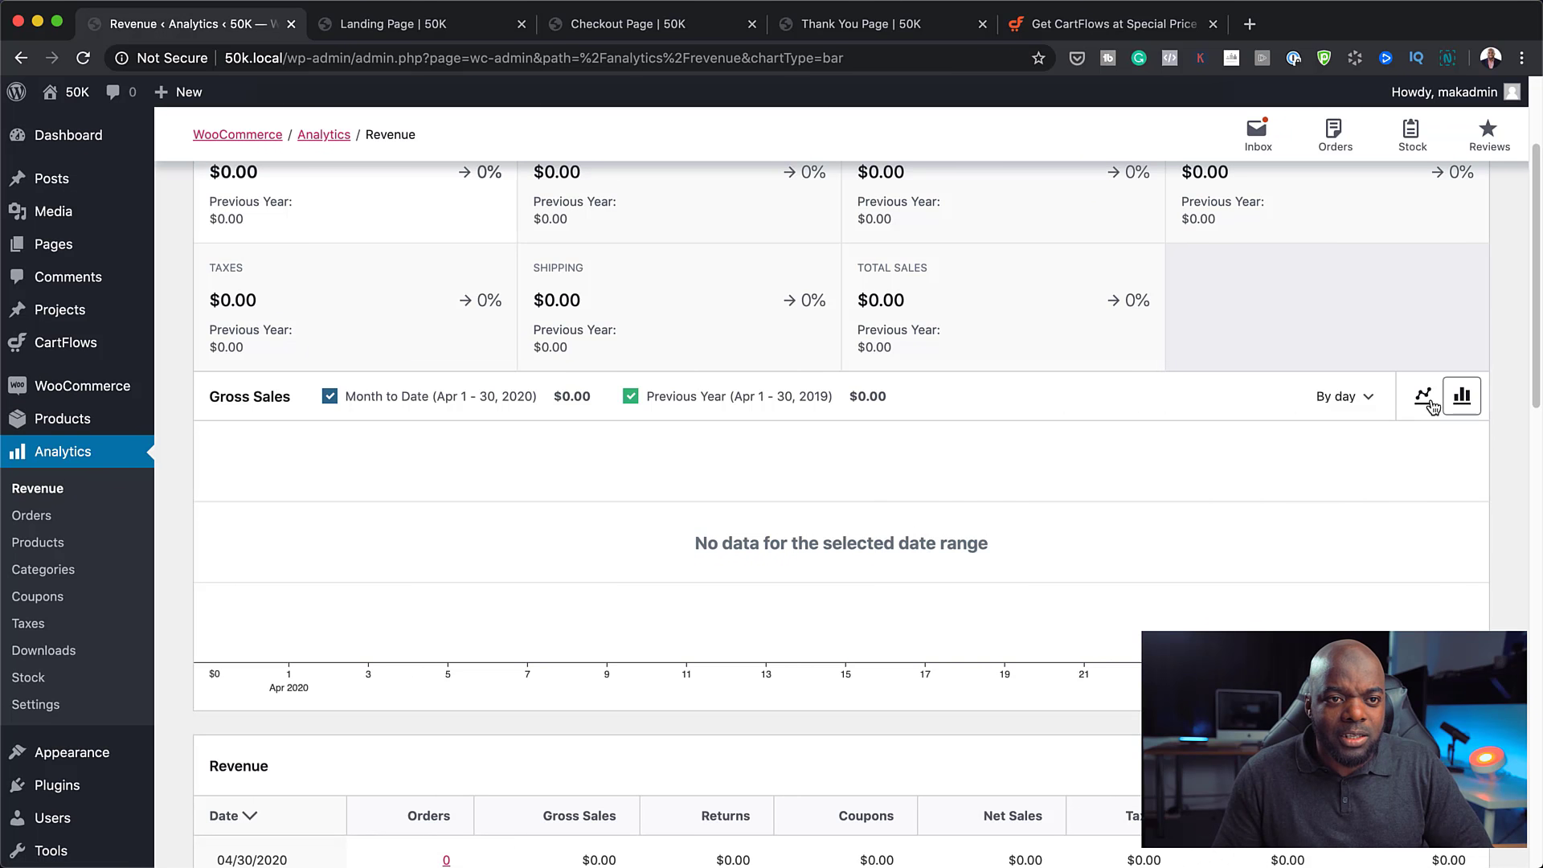
pyautogui.click(1428, 402)
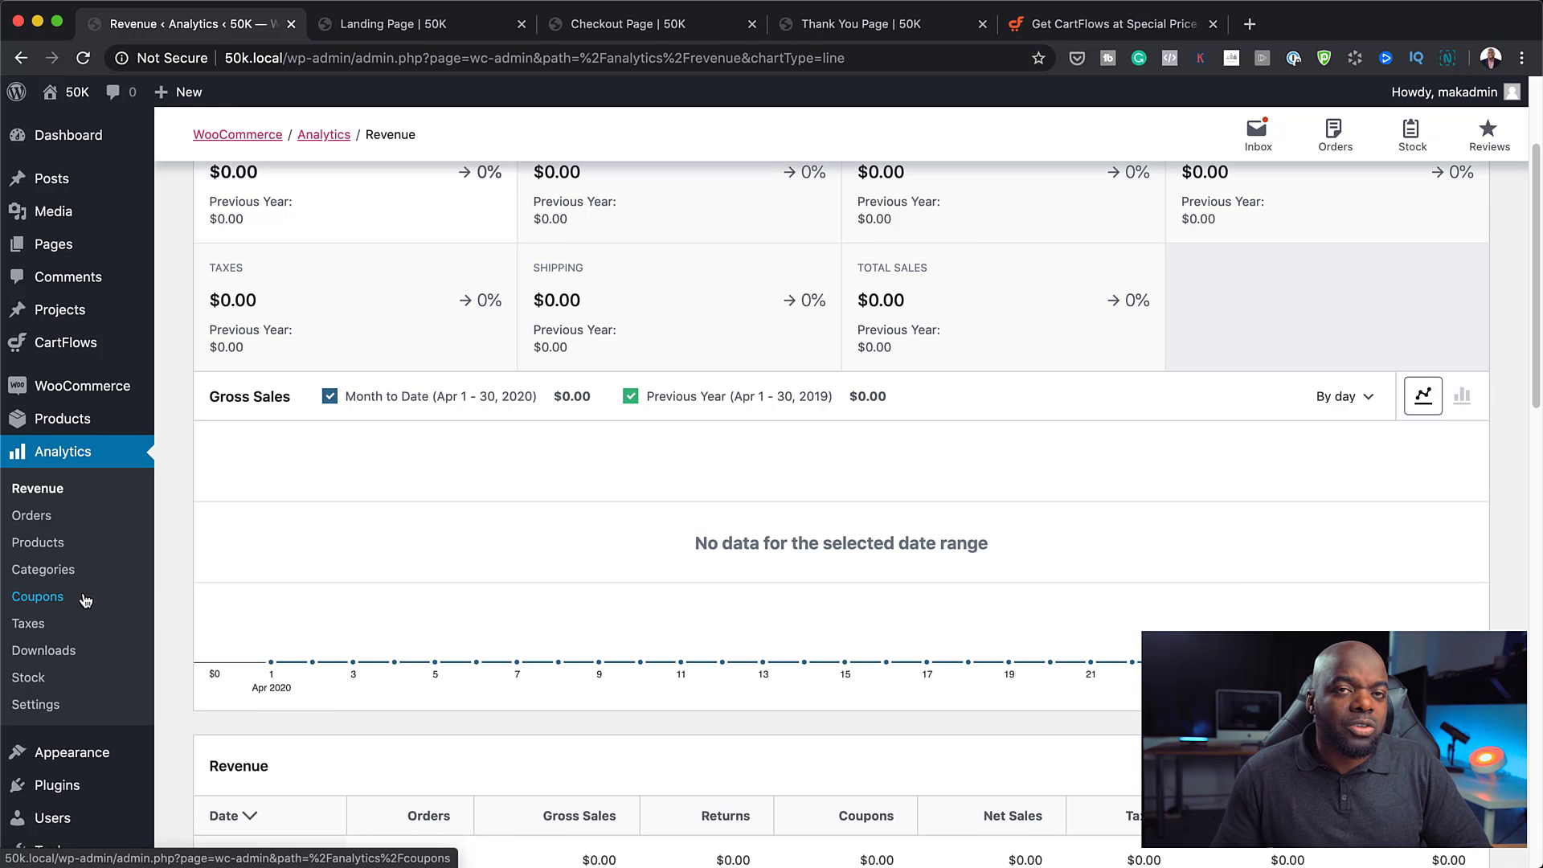
# - View the coupon analytics, go to the WooCommerce coupon list and start adding a new coupon
pyautogui.click(58, 598)
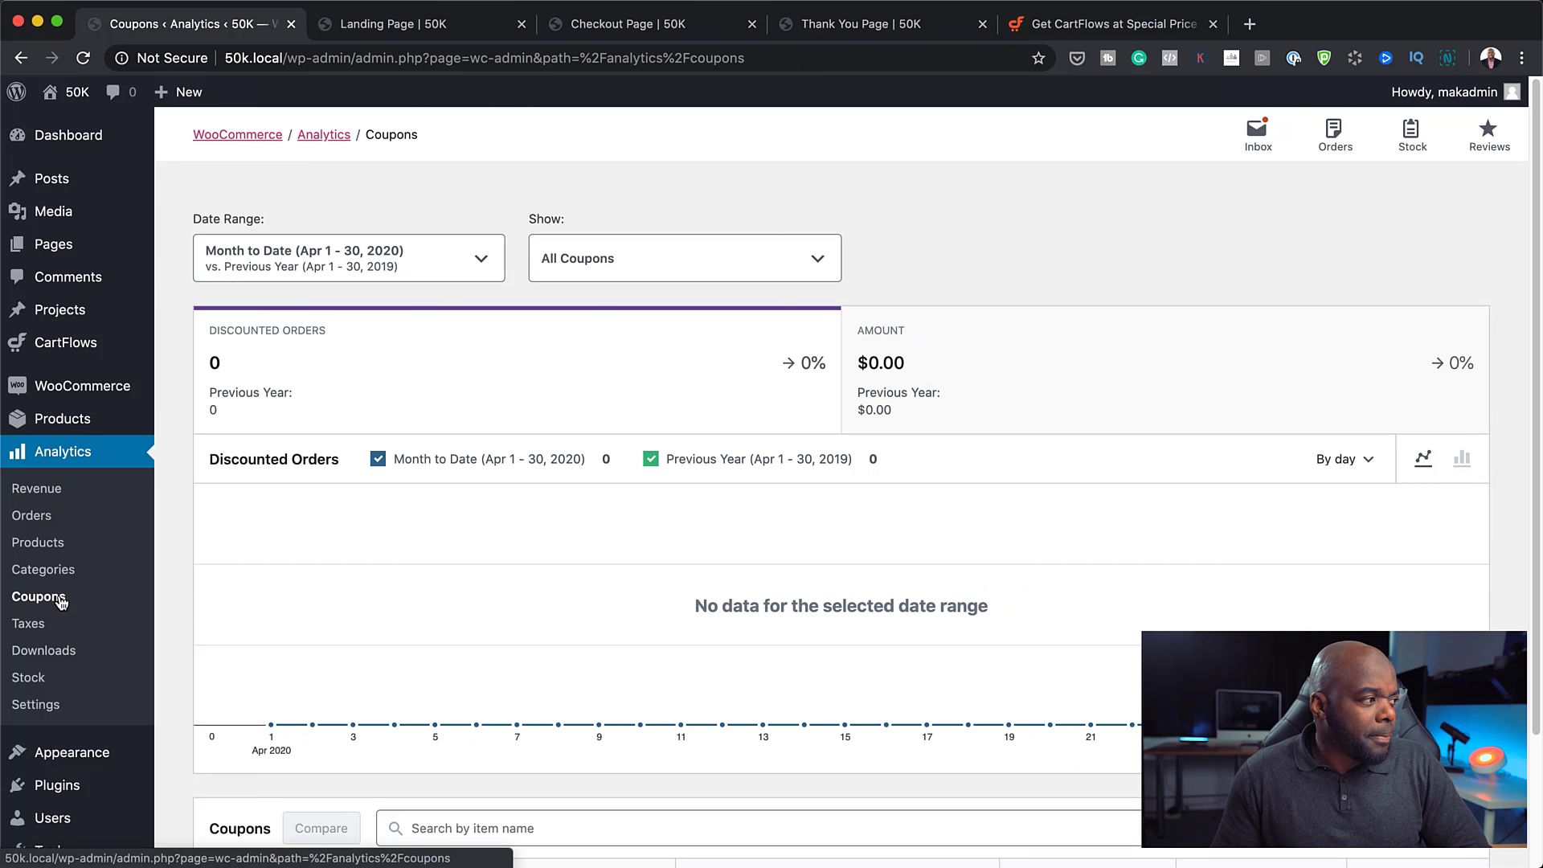
pyautogui.moveTo(80, 390)
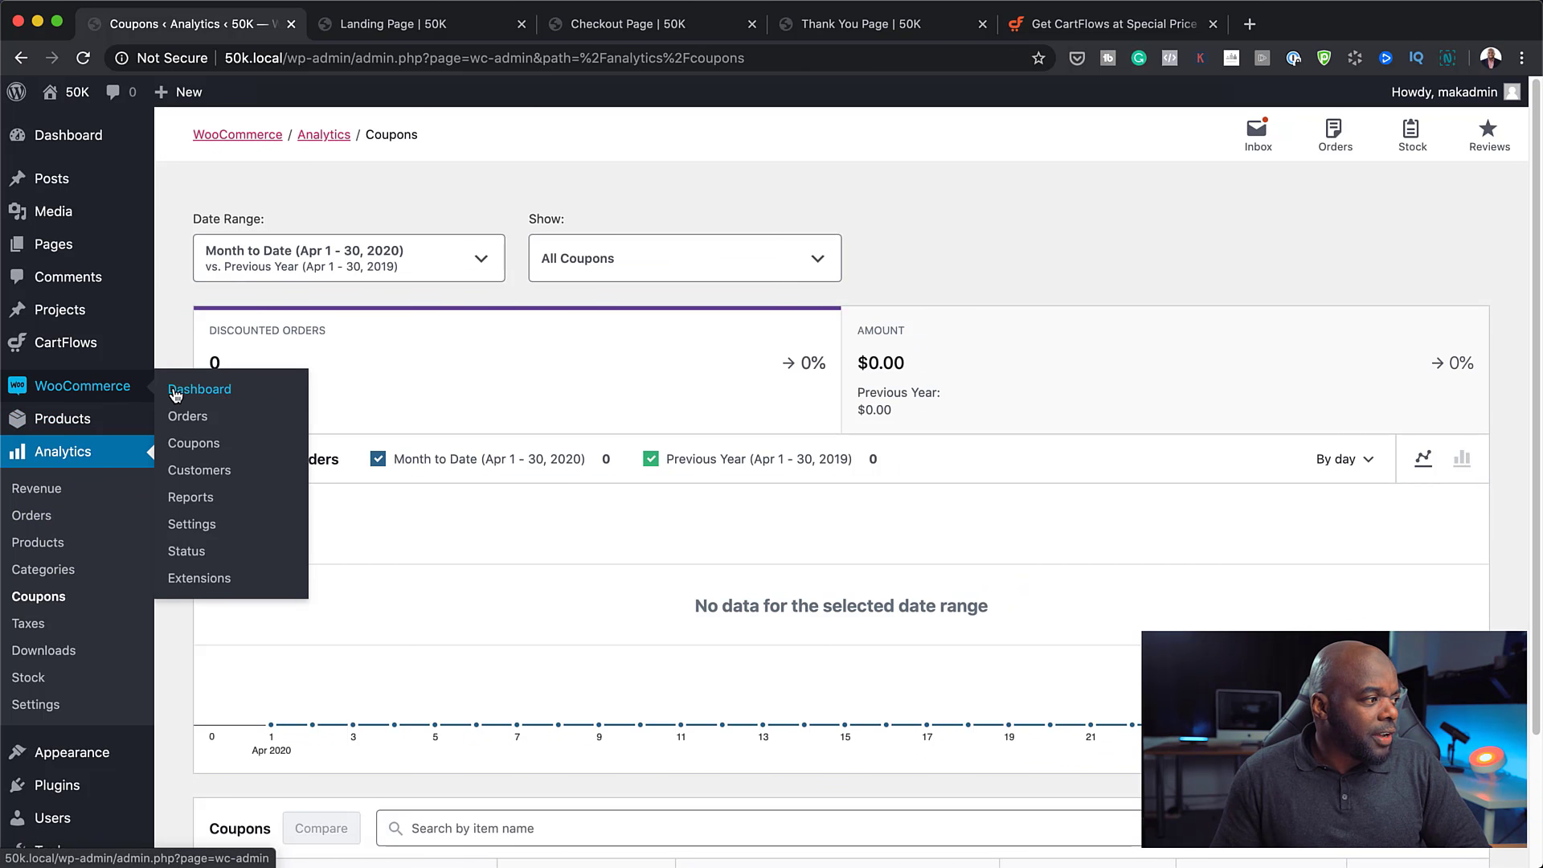
pyautogui.click(210, 449)
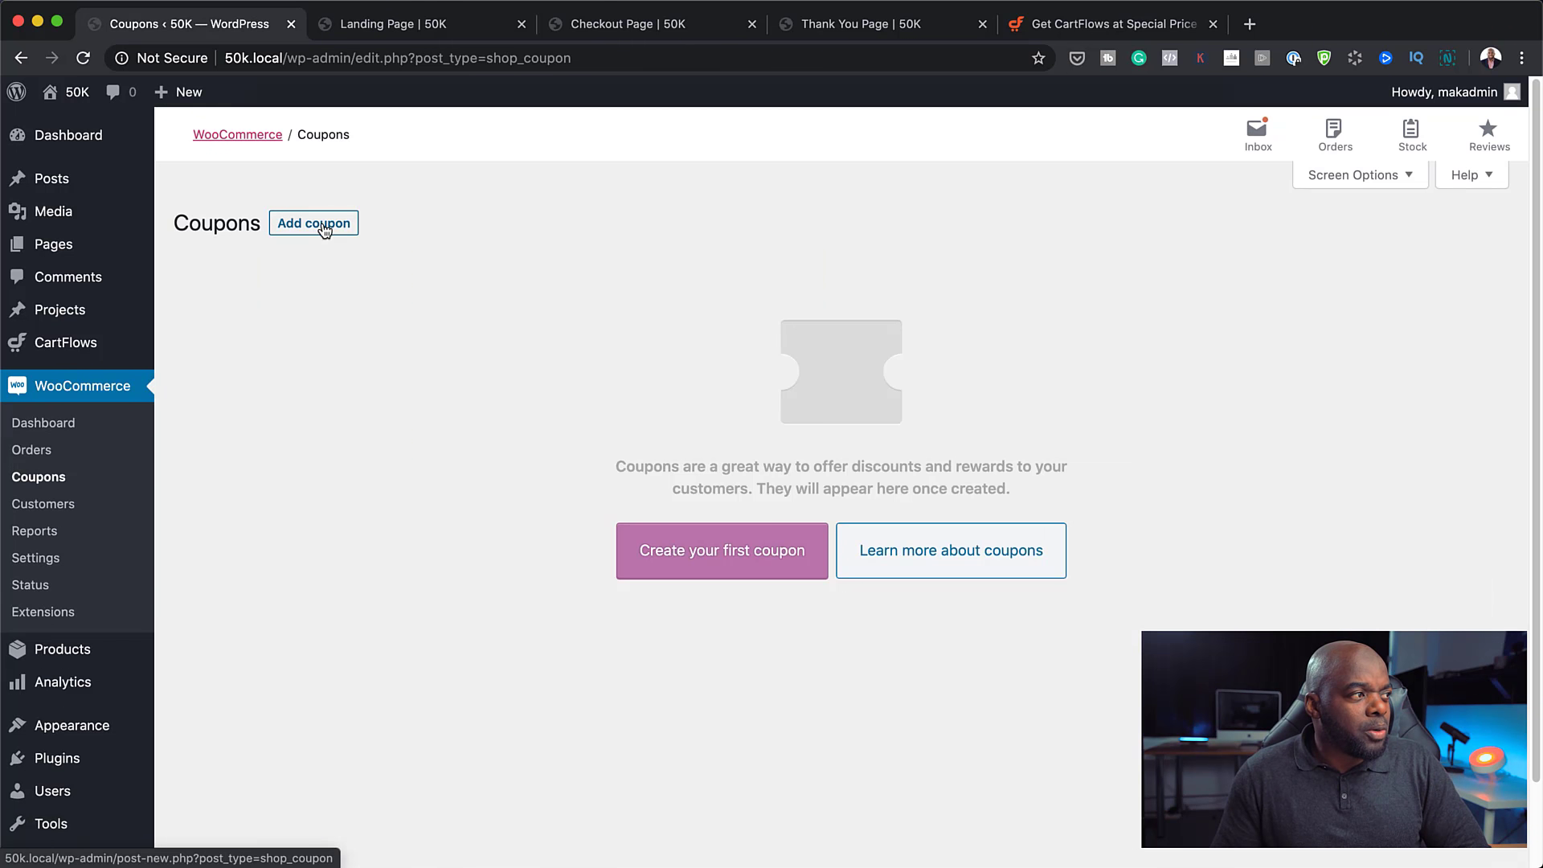
pyautogui.click(324, 232)
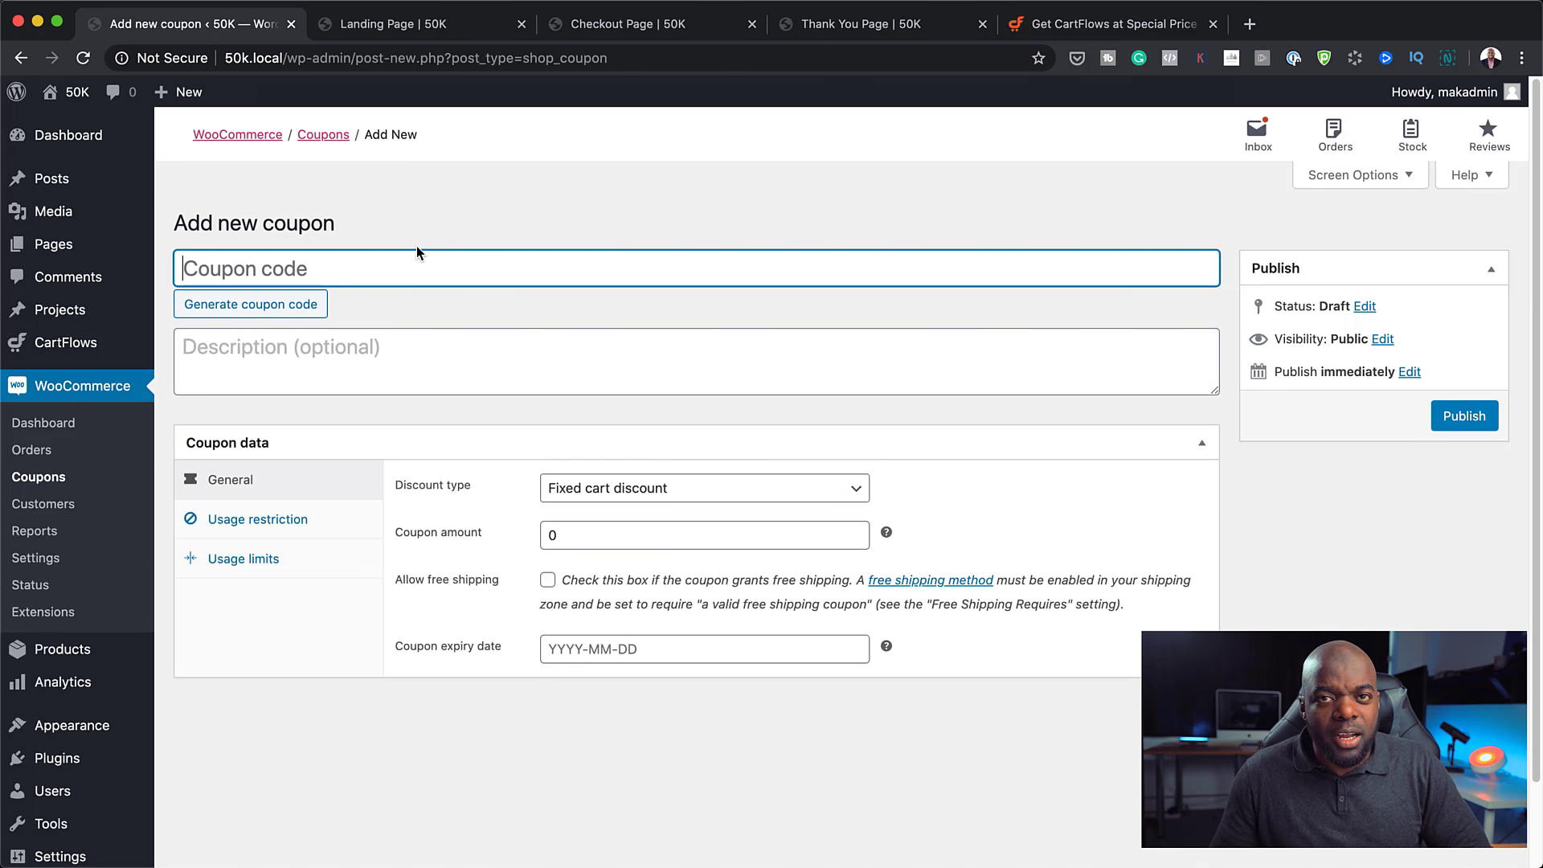
# - Examine the discount type options and the general coupon data settings of the new coupon
pyautogui.click(635, 494)
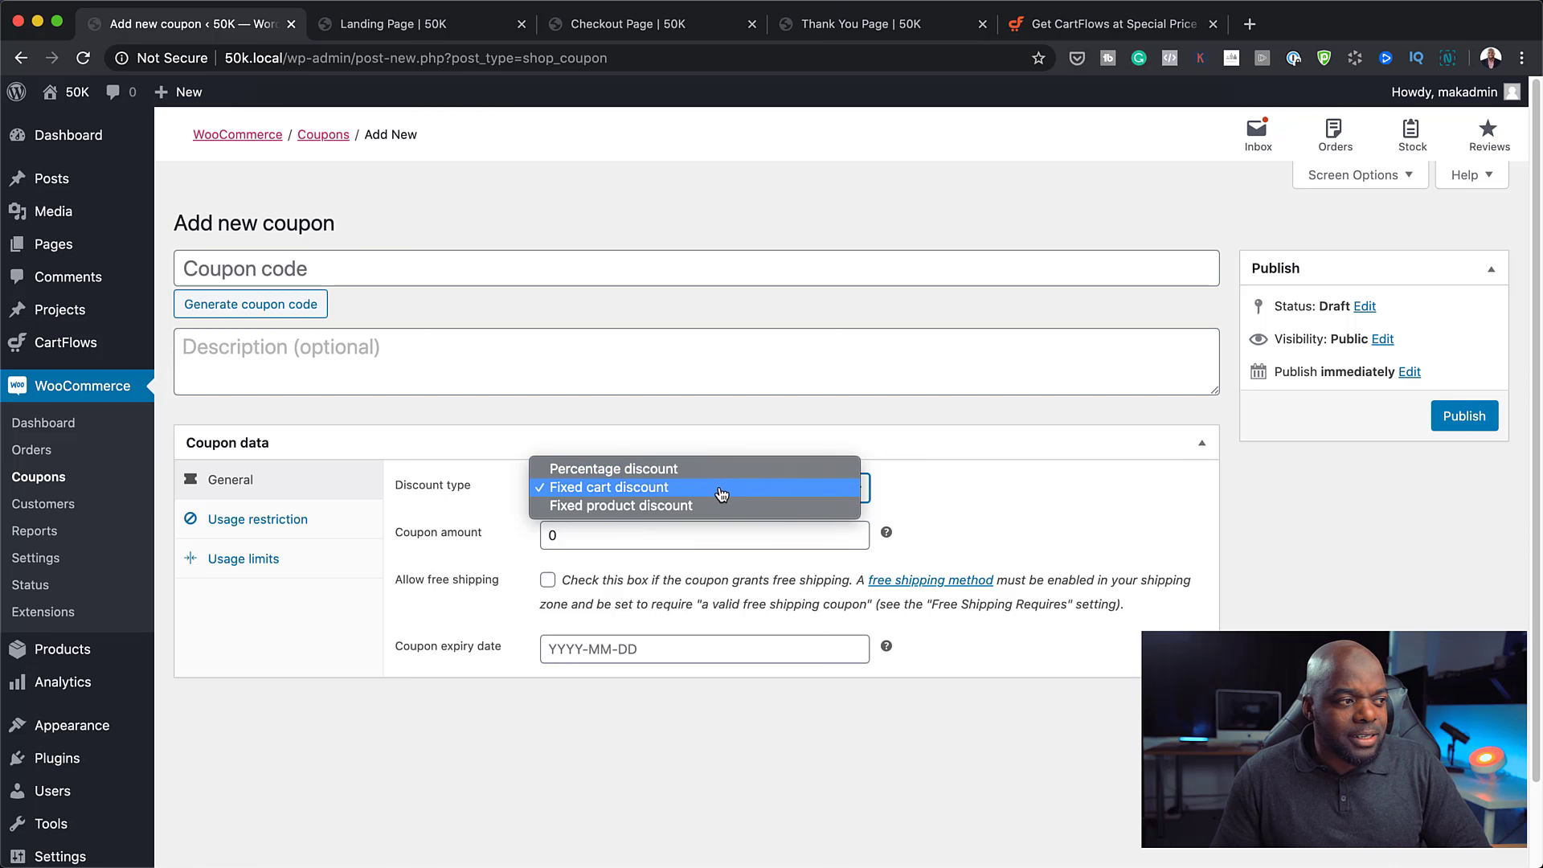
pyautogui.click(993, 495)
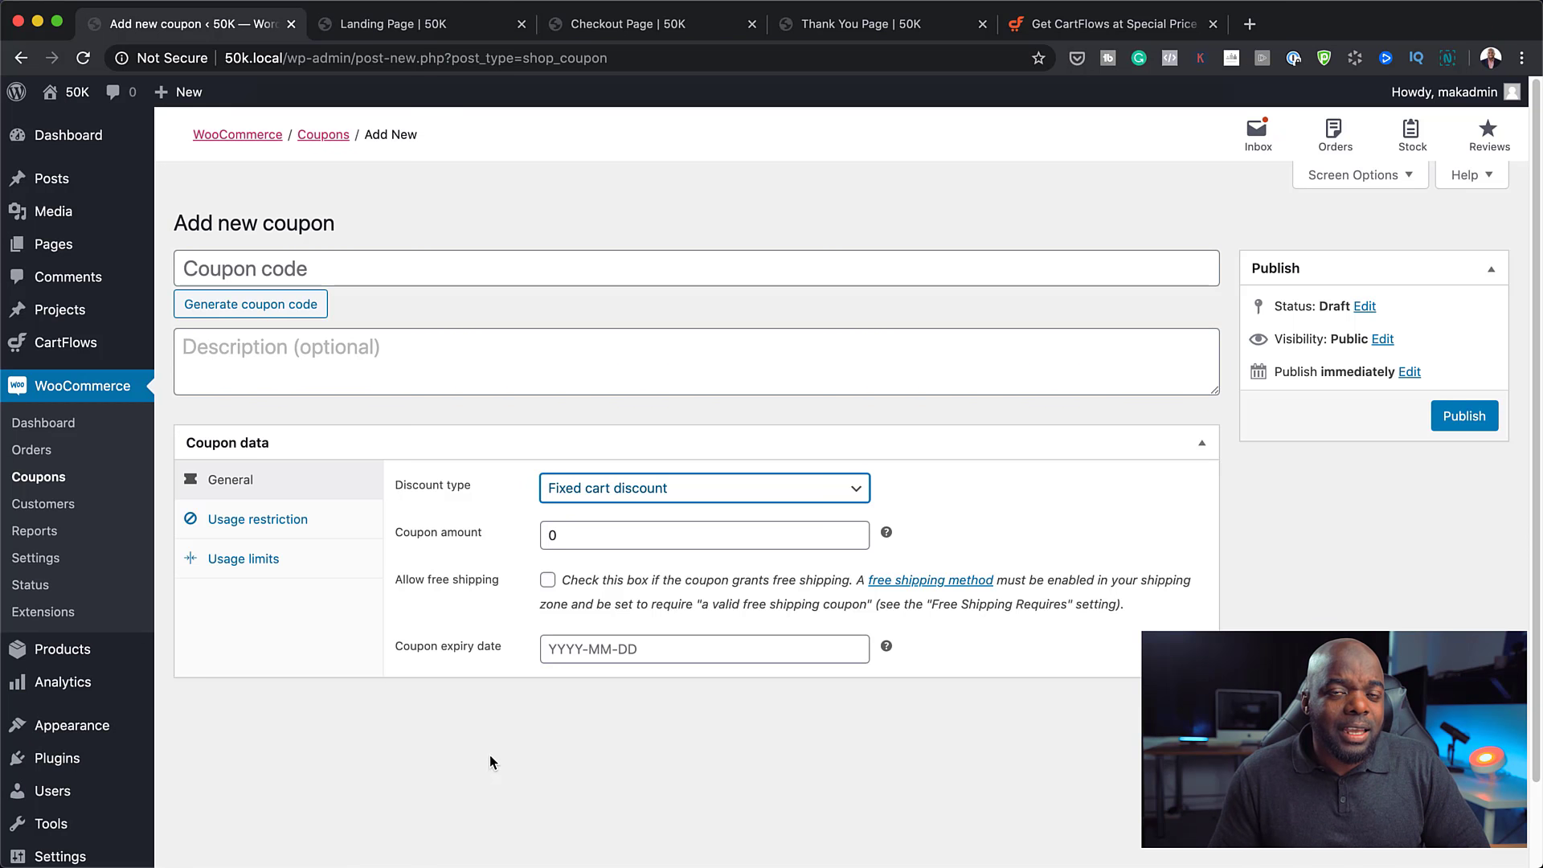
pyautogui.scroll(-1, 493, 762)
pyautogui.scroll(-1, 494, 762)
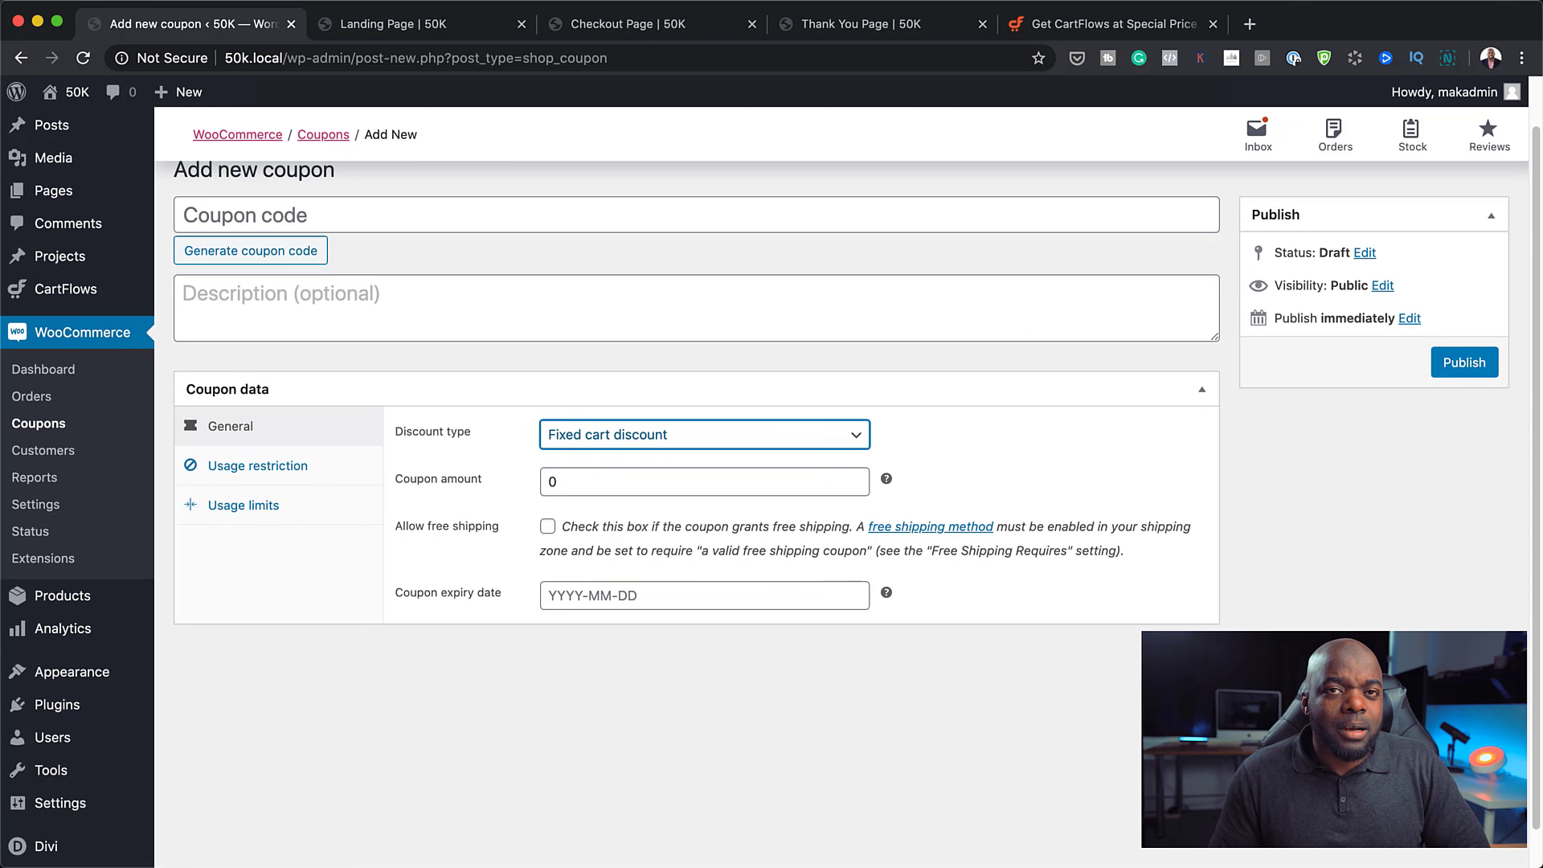